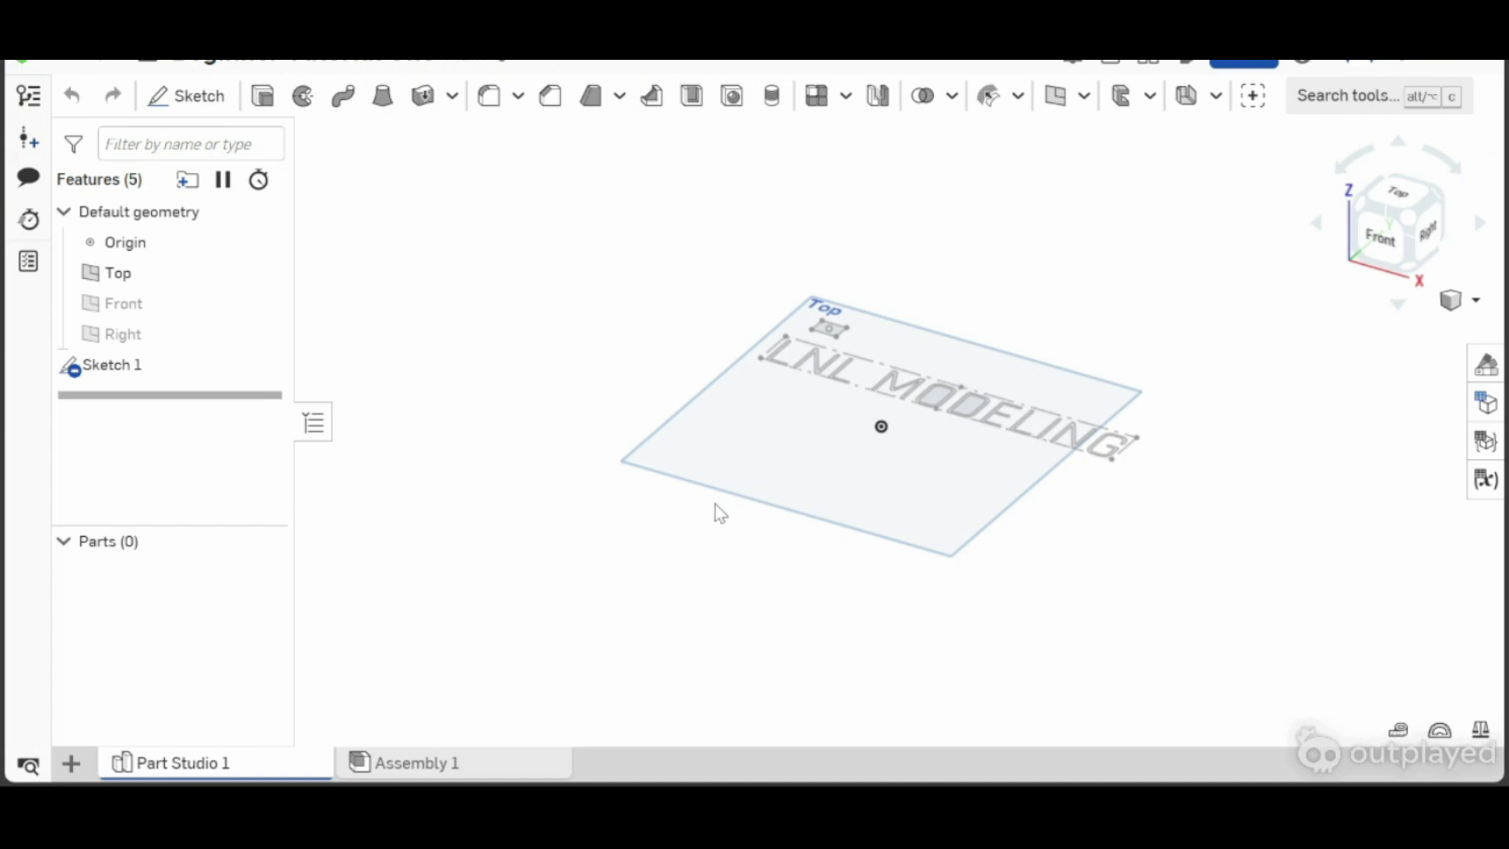
- Start a new solid Extrude for the sketch with the rectangle and the LNL MODELING text
{"action": "left_click", "coordinate": [715, 505]}
{"action": "right_click_drag", "start_coordinate": [752, 498], "coordinate": [781, 560]}
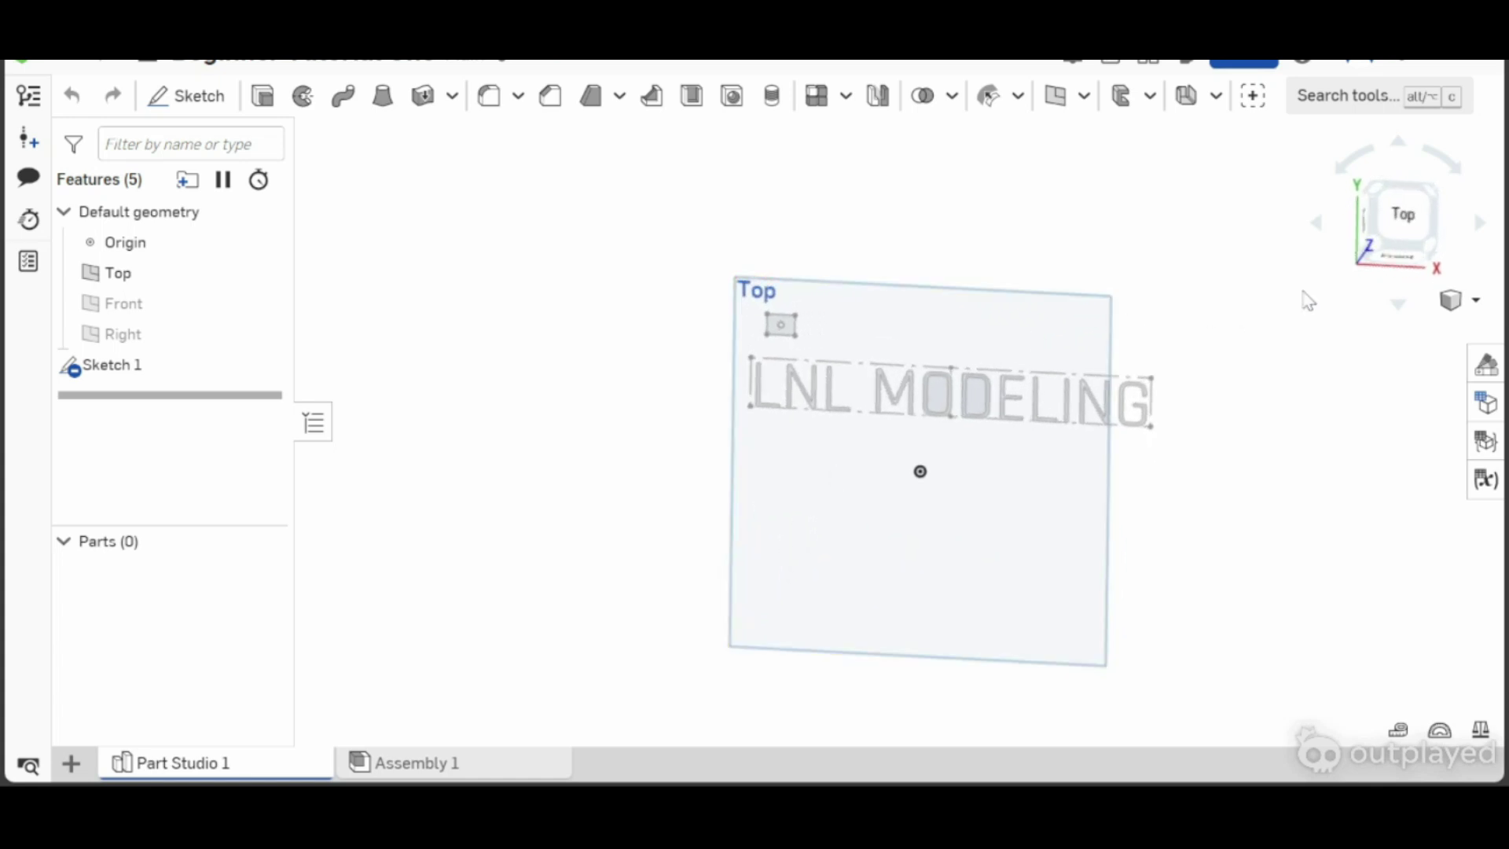
{"action": "left_click", "coordinate": [1404, 214]}
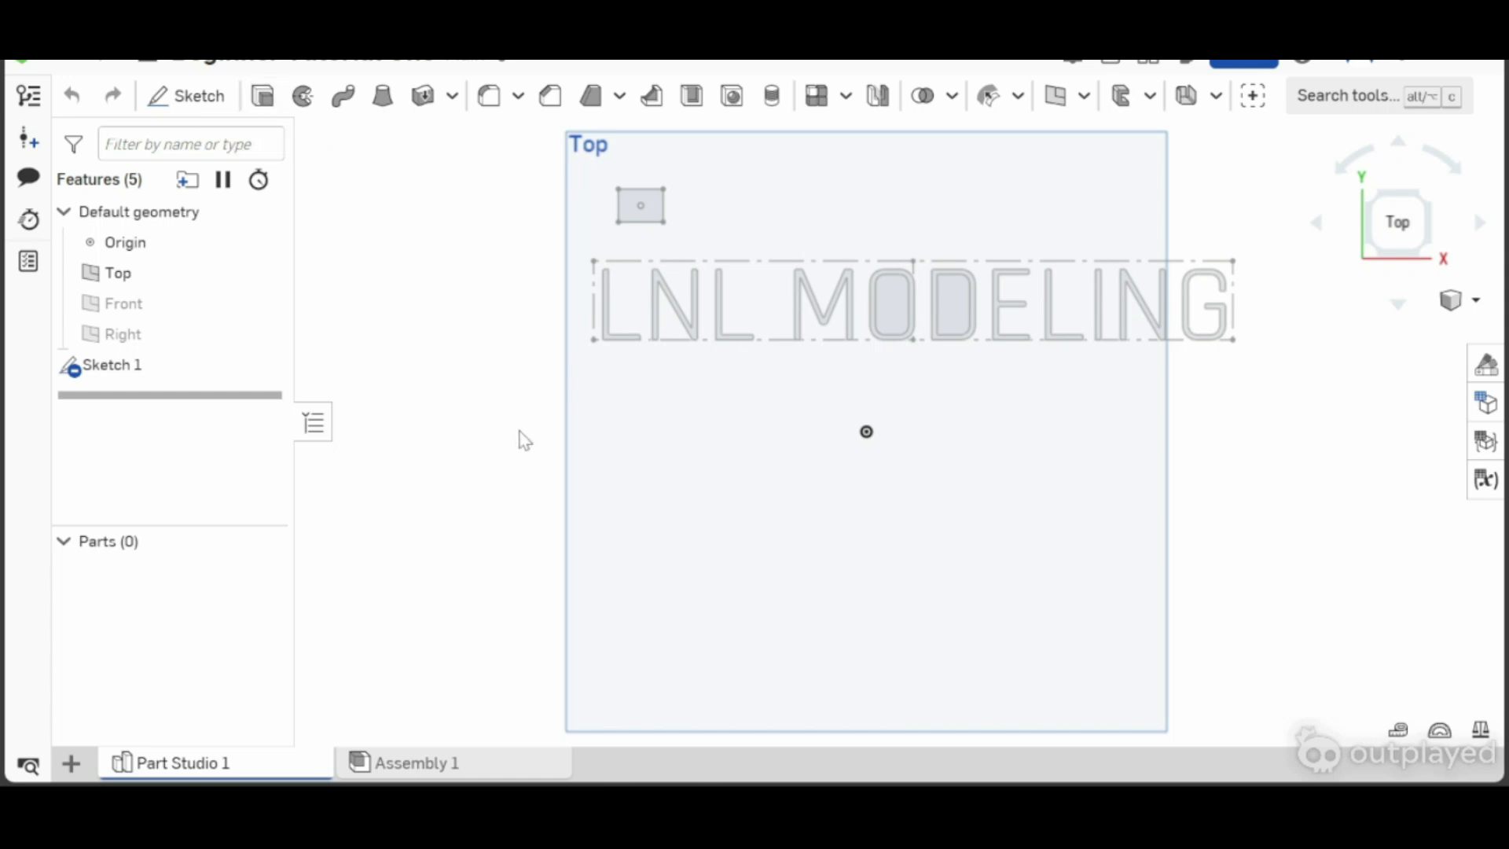
{"action": "key", "text": "shift+e"}
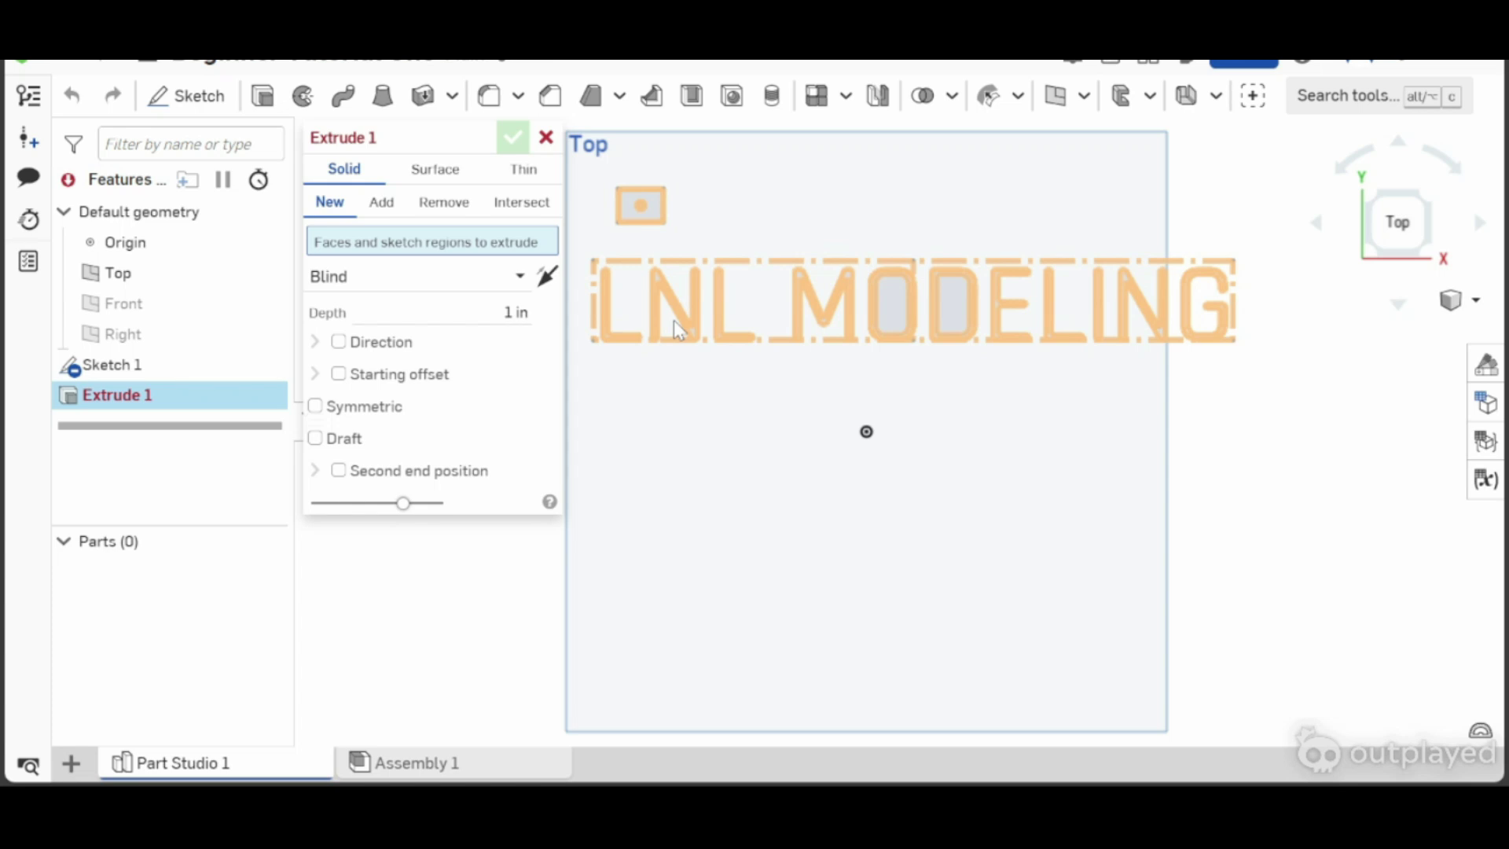
- Select all of Sketch 1, both text and rectangle, for the extrusion, and remove it from the selection
{"action": "left_click", "coordinate": [673, 319]}
{"action": "right_click_drag", "start_coordinate": [735, 472], "coordinate": [734, 408]}
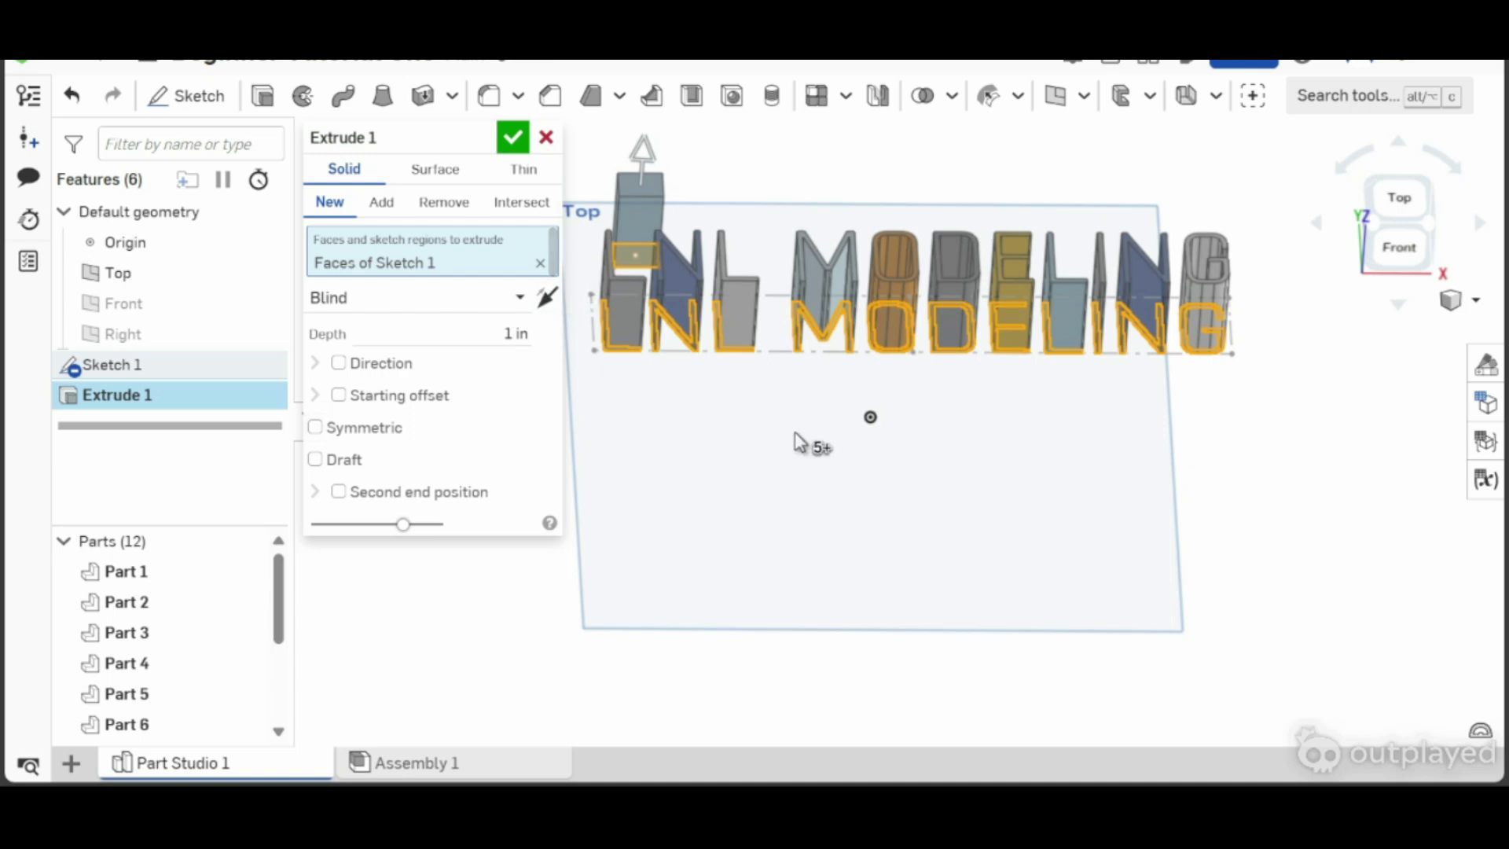
{"action": "right_click_drag", "start_coordinate": [799, 441], "coordinate": [802, 455]}
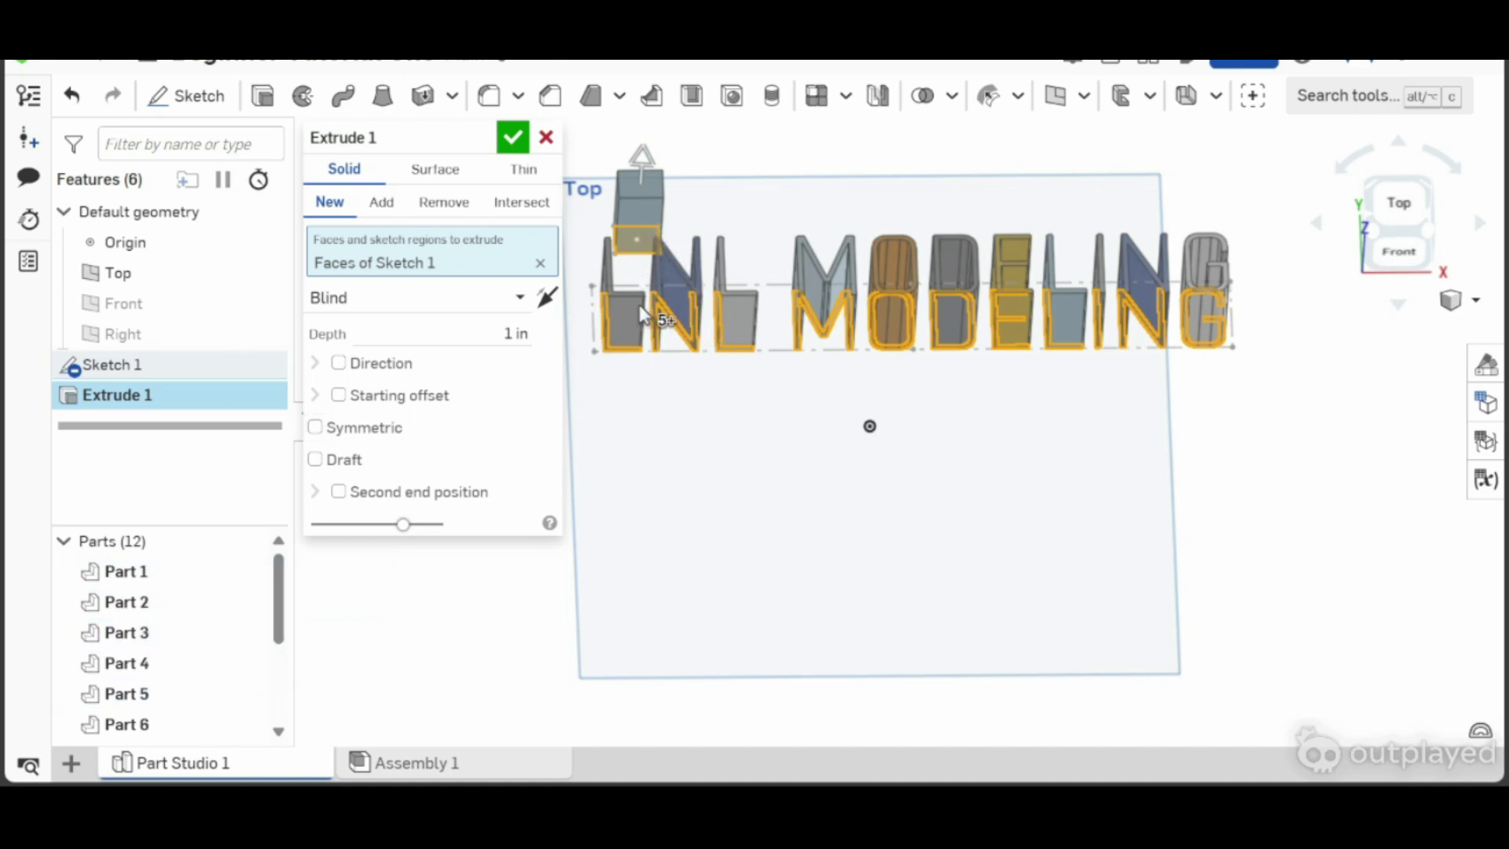
{"action": "right_click_drag", "start_coordinate": [628, 346], "coordinate": [646, 408]}
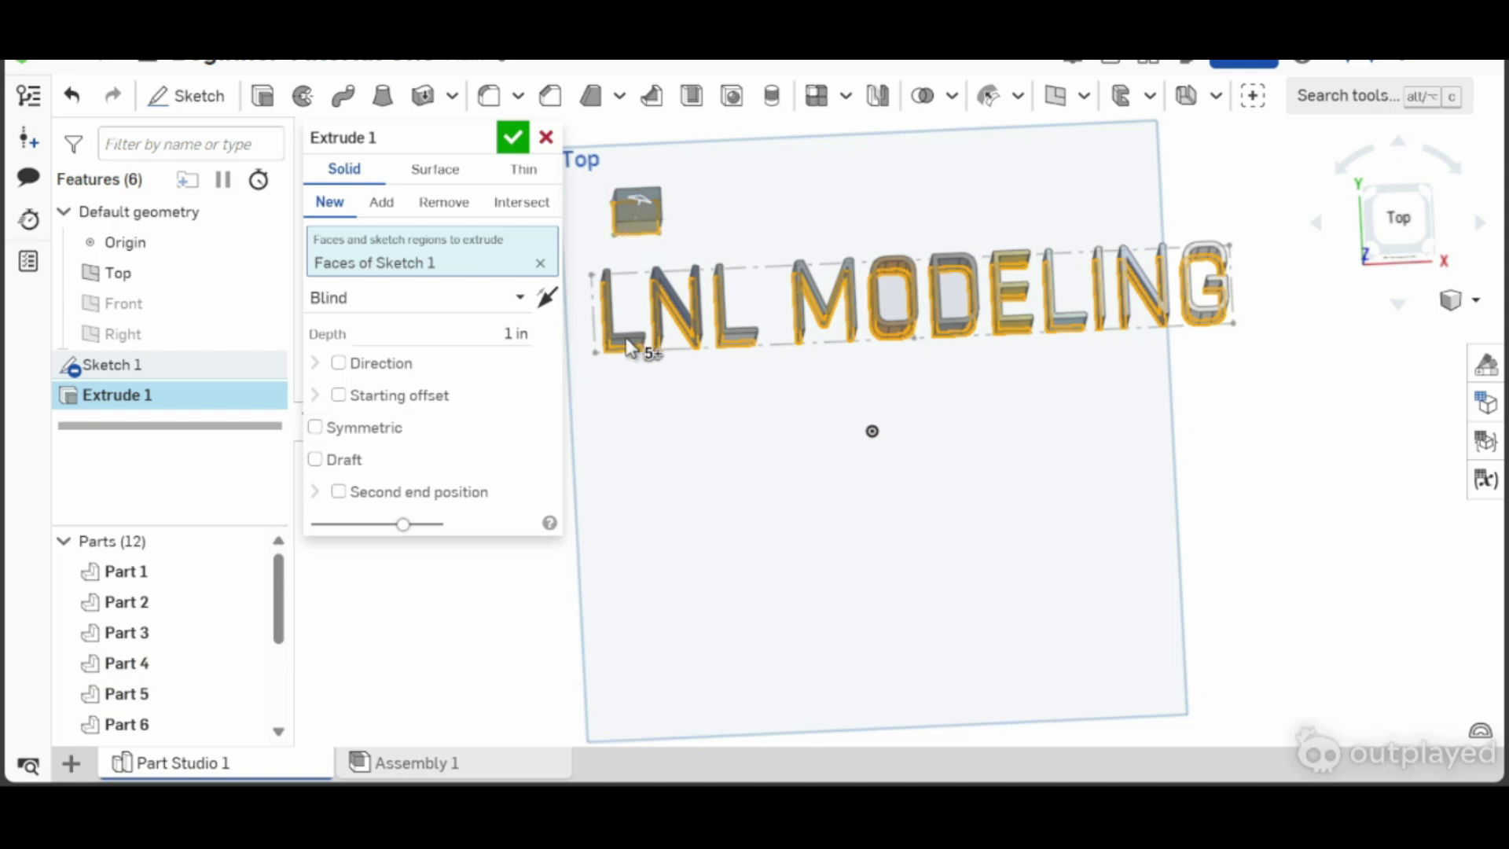
{"action": "scroll", "coordinate": [667, 356], "scroll_direction": "up", "scroll_amount": 5}
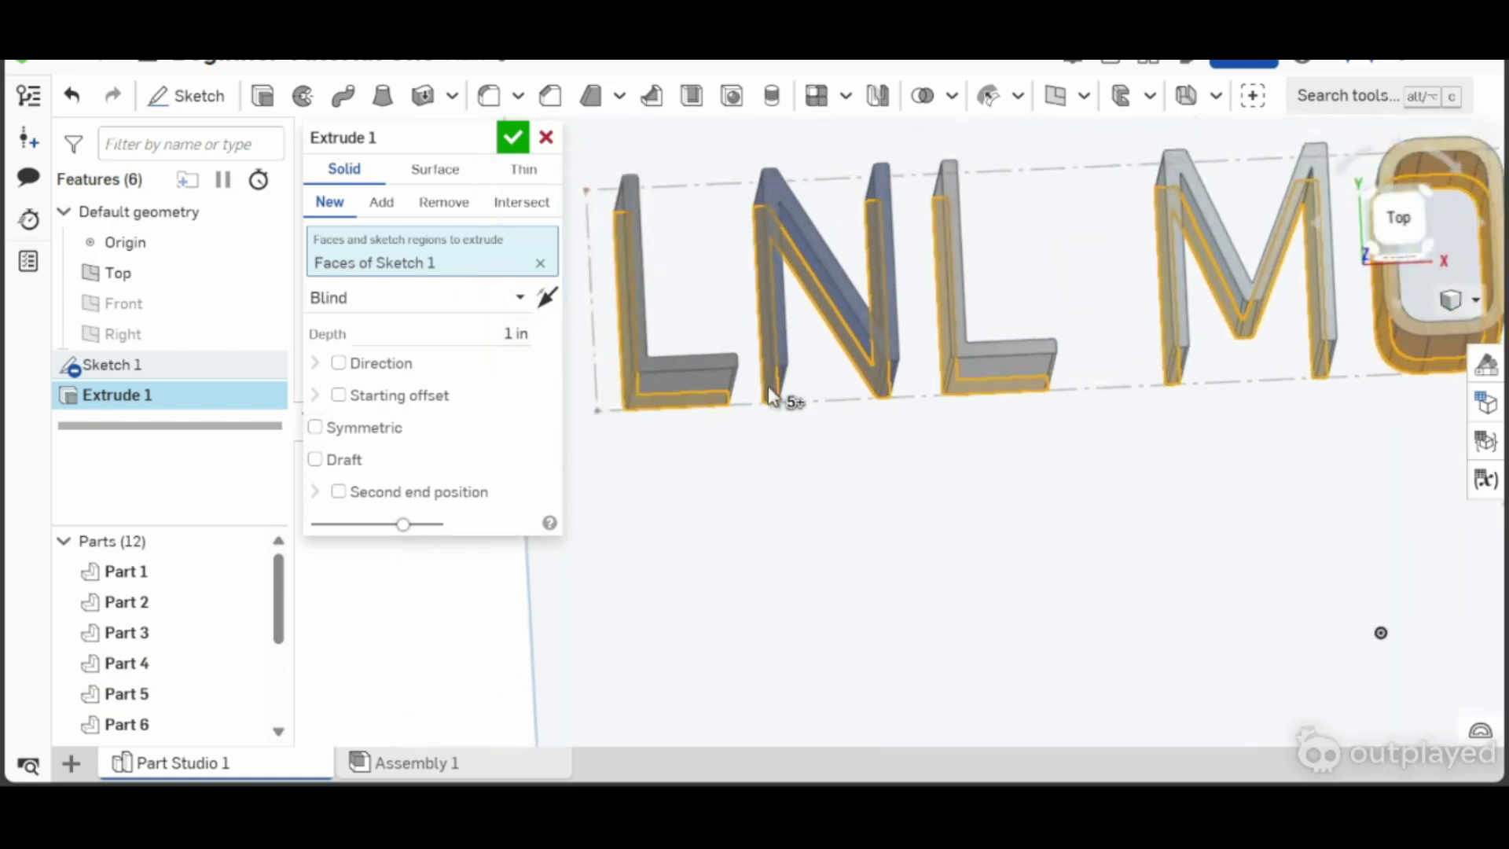
{"action": "left_click", "coordinate": [664, 402]}
{"action": "scroll", "coordinate": [795, 357], "scroll_direction": "down", "scroll_amount": 3}
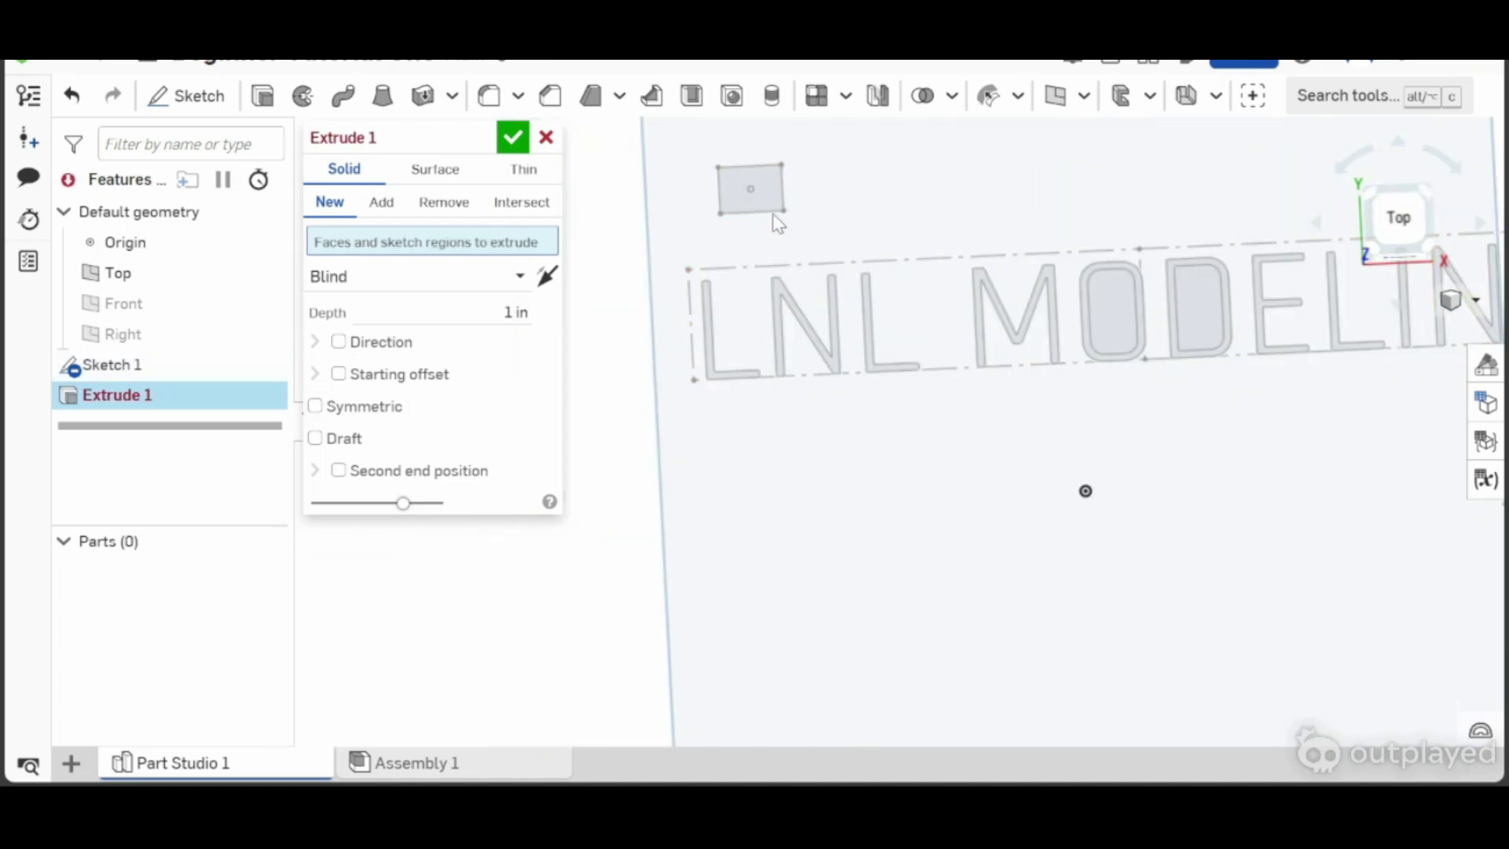
- Choose only the small rectangle above the text as the region to extrude
{"action": "left_click", "coordinate": [772, 183]}
{"action": "scroll", "coordinate": [864, 389], "scroll_direction": "down", "scroll_amount": 2}
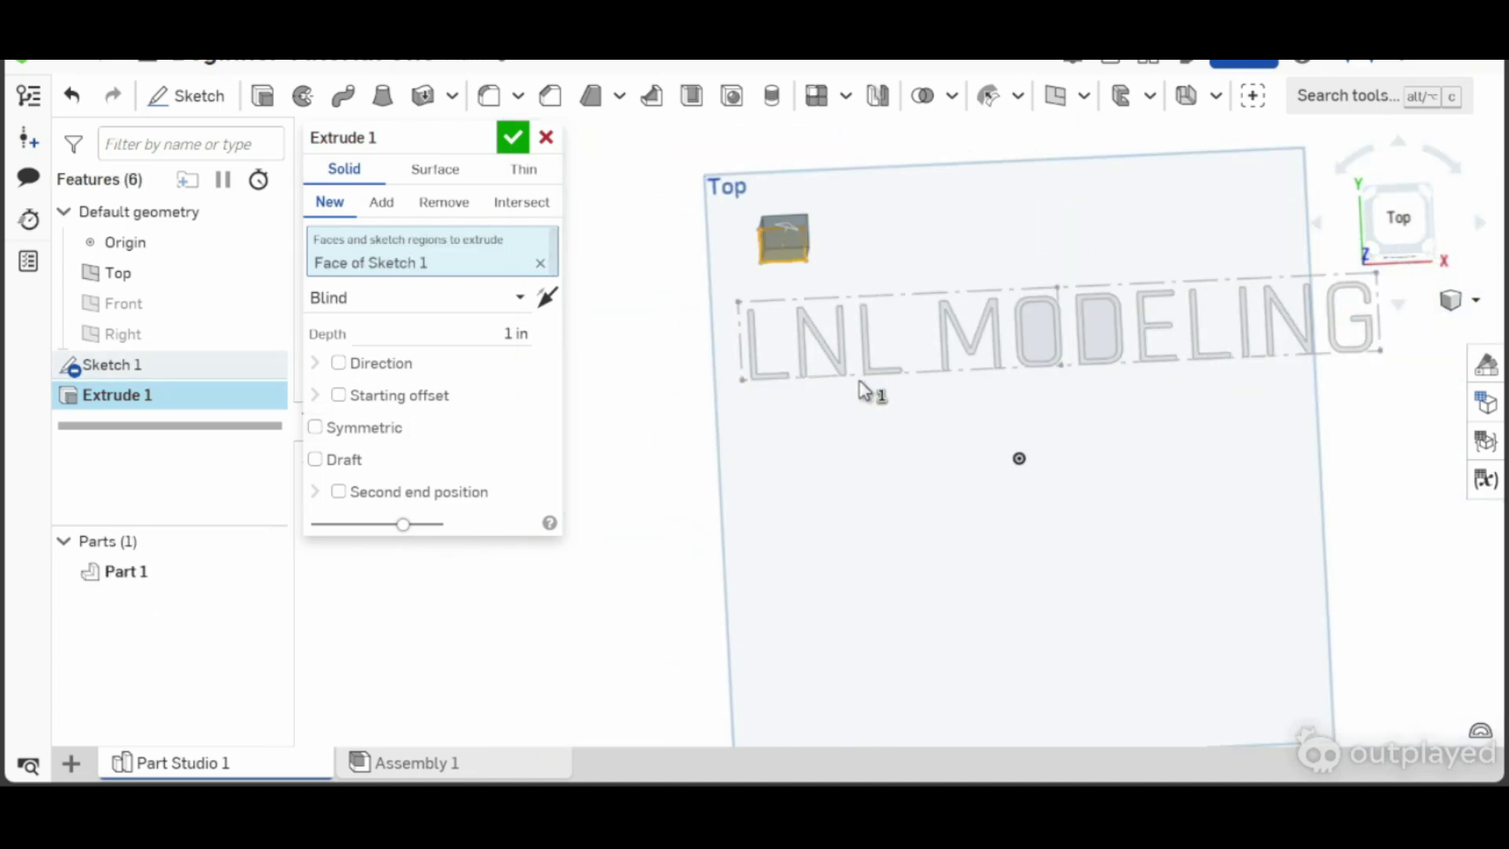
{"action": "mouse_move", "coordinate": [927, 434]}
{"action": "right_mouse_down"}
{"action": "mouse_move", "coordinate": [938, 414]}
{"action": "mouse_move", "coordinate": [923, 347]}
{"action": "mouse_move", "coordinate": [819, 225]}
{"action": "right_mouse_up"}
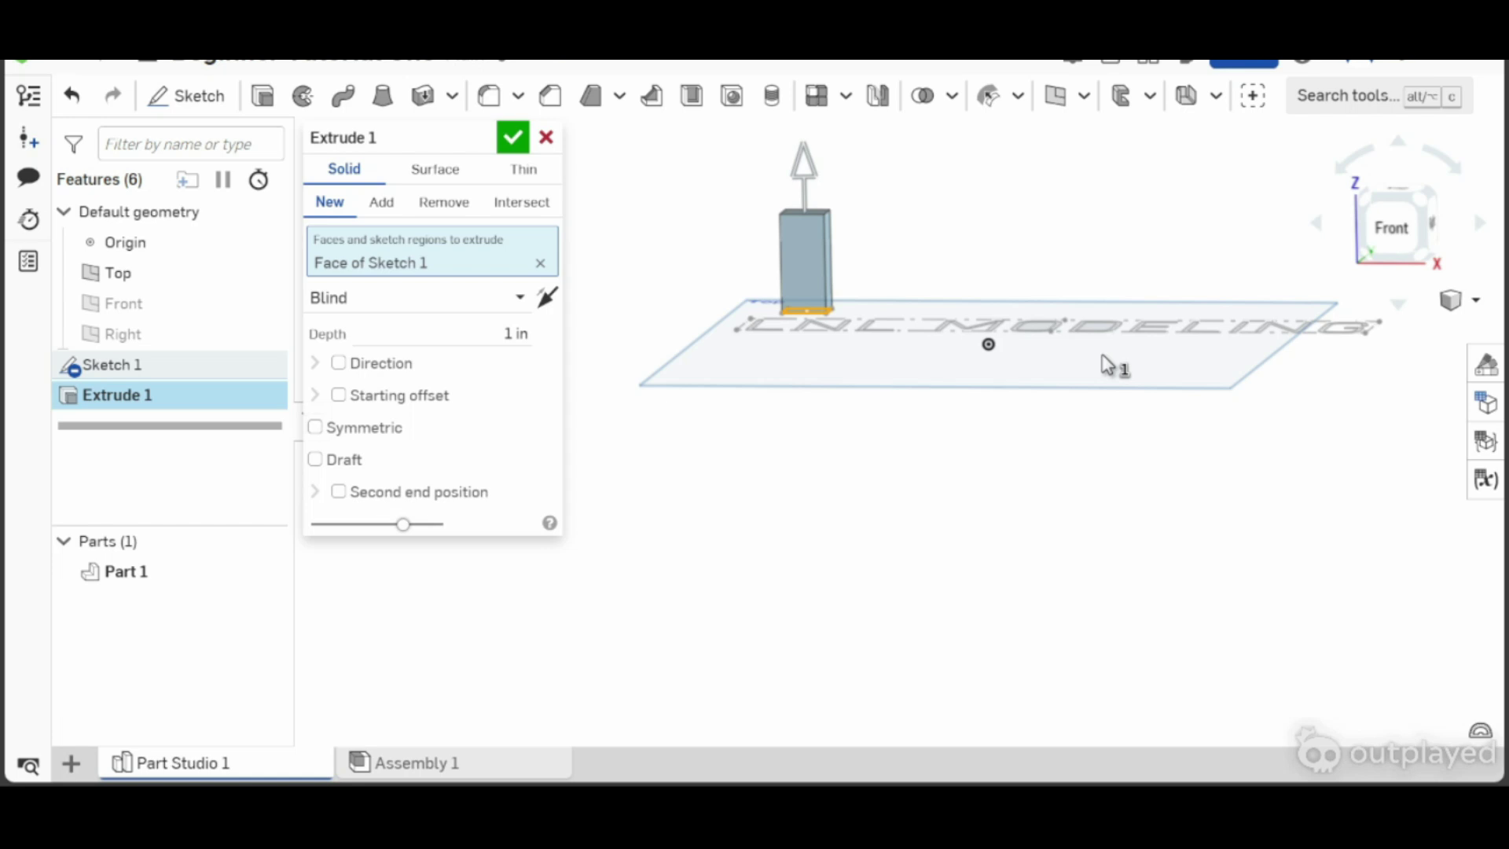
{"action": "middle_click_drag", "start_coordinate": [1054, 387], "coordinate": [1020, 469]}
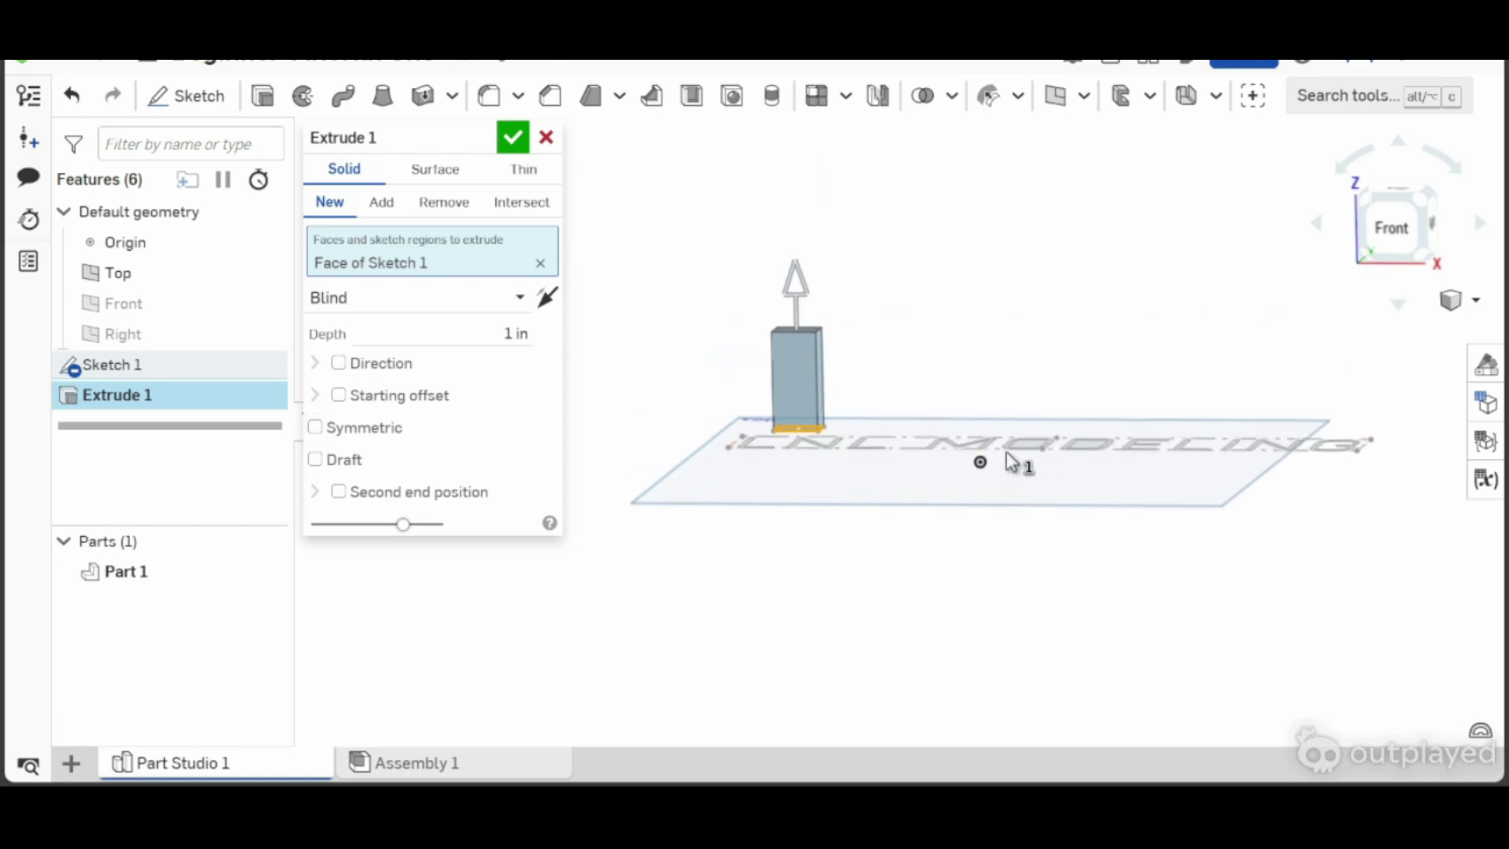
{"action": "right_click_drag", "start_coordinate": [1020, 469], "coordinate": [1021, 478]}
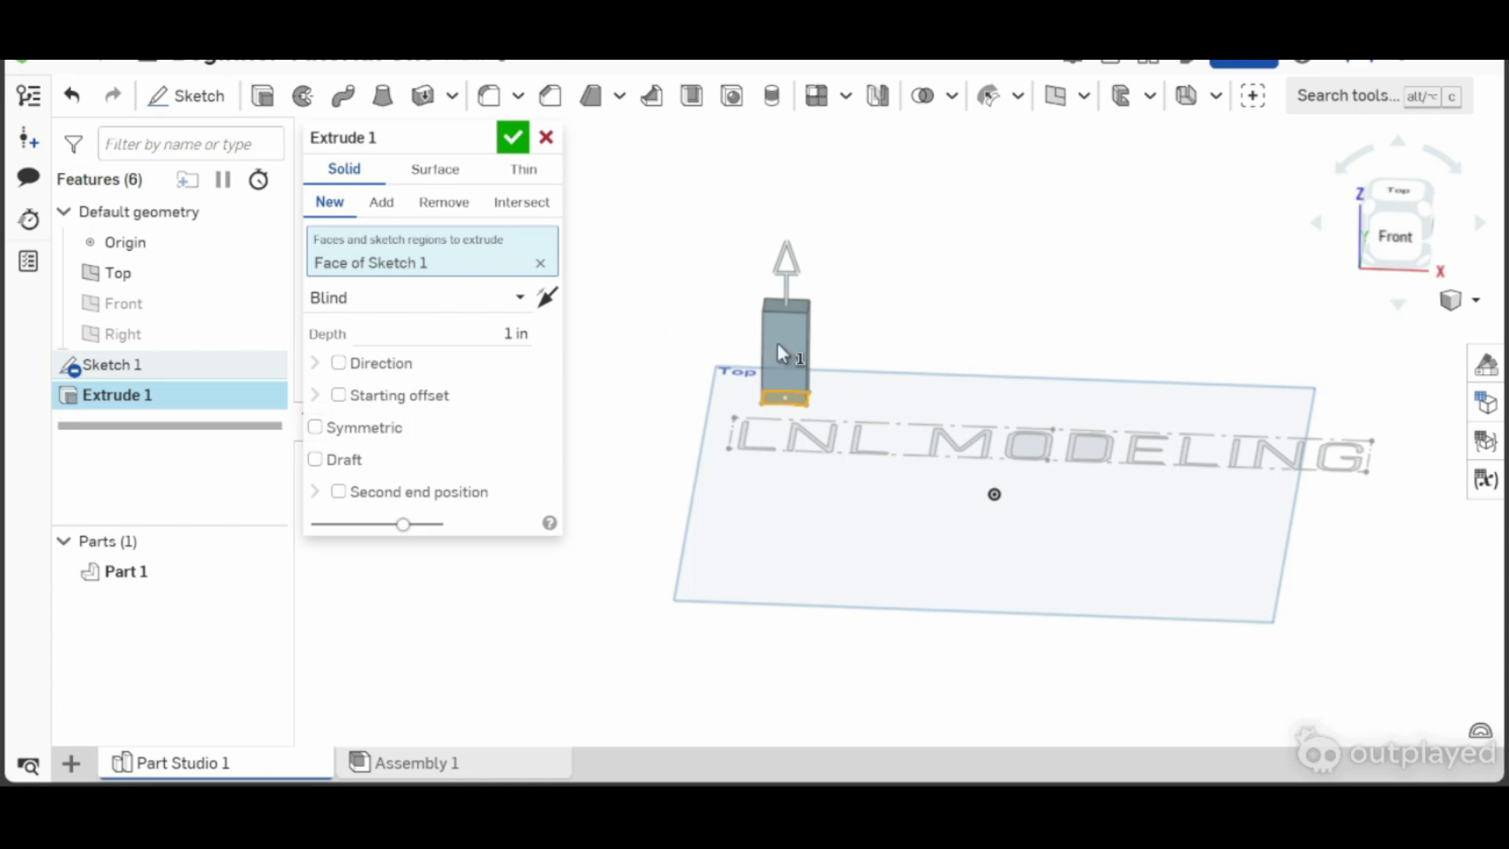
- Set the rectangle's blind extrusion depth to 2 in
{"action": "left_click_drag", "start_coordinate": [786, 263], "coordinate": [809, 314]}
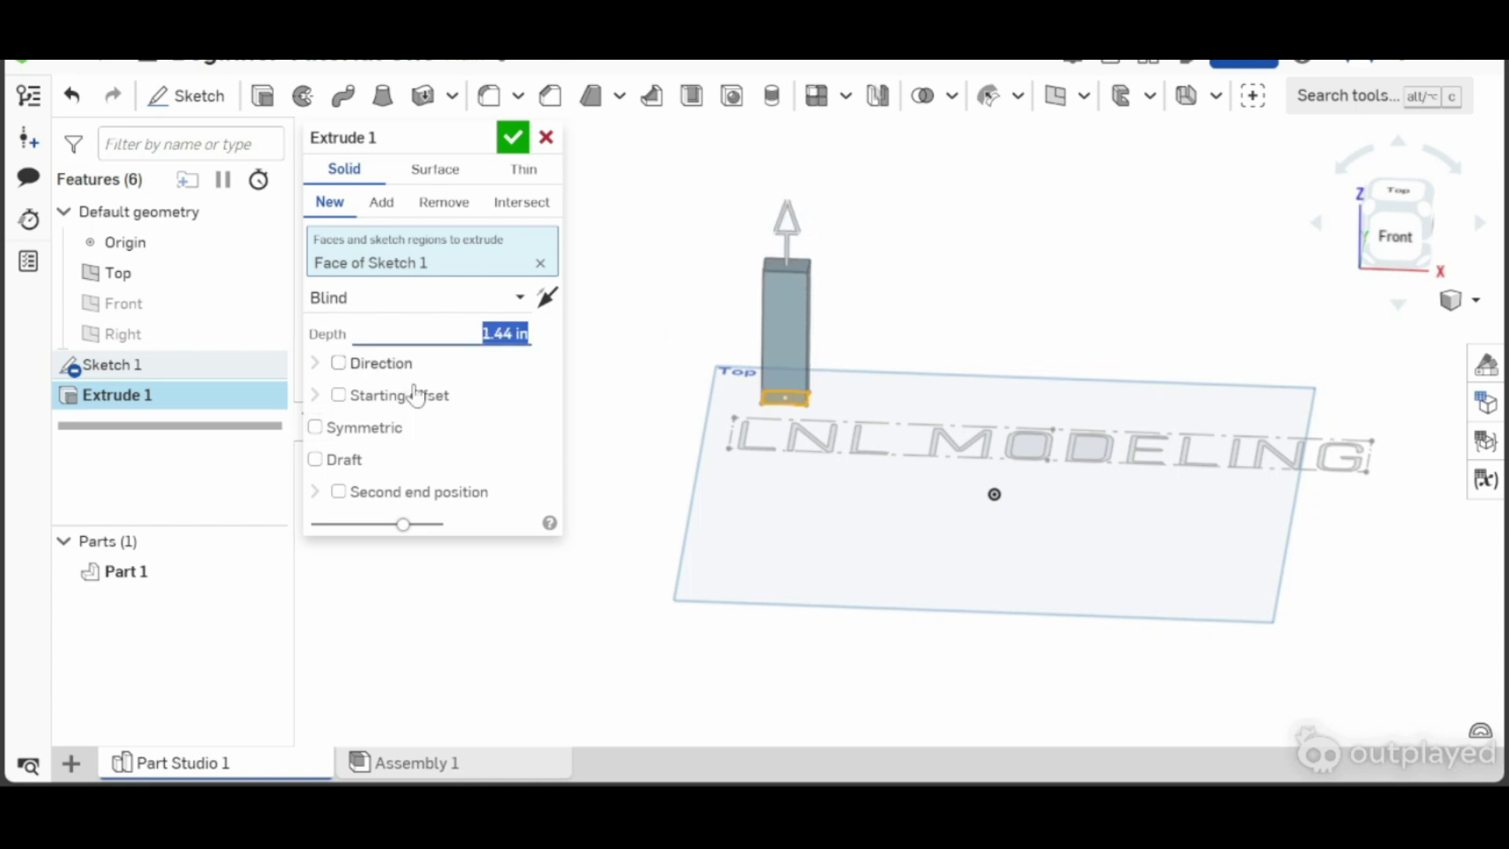
{"action": "left_click", "coordinate": [500, 335]}
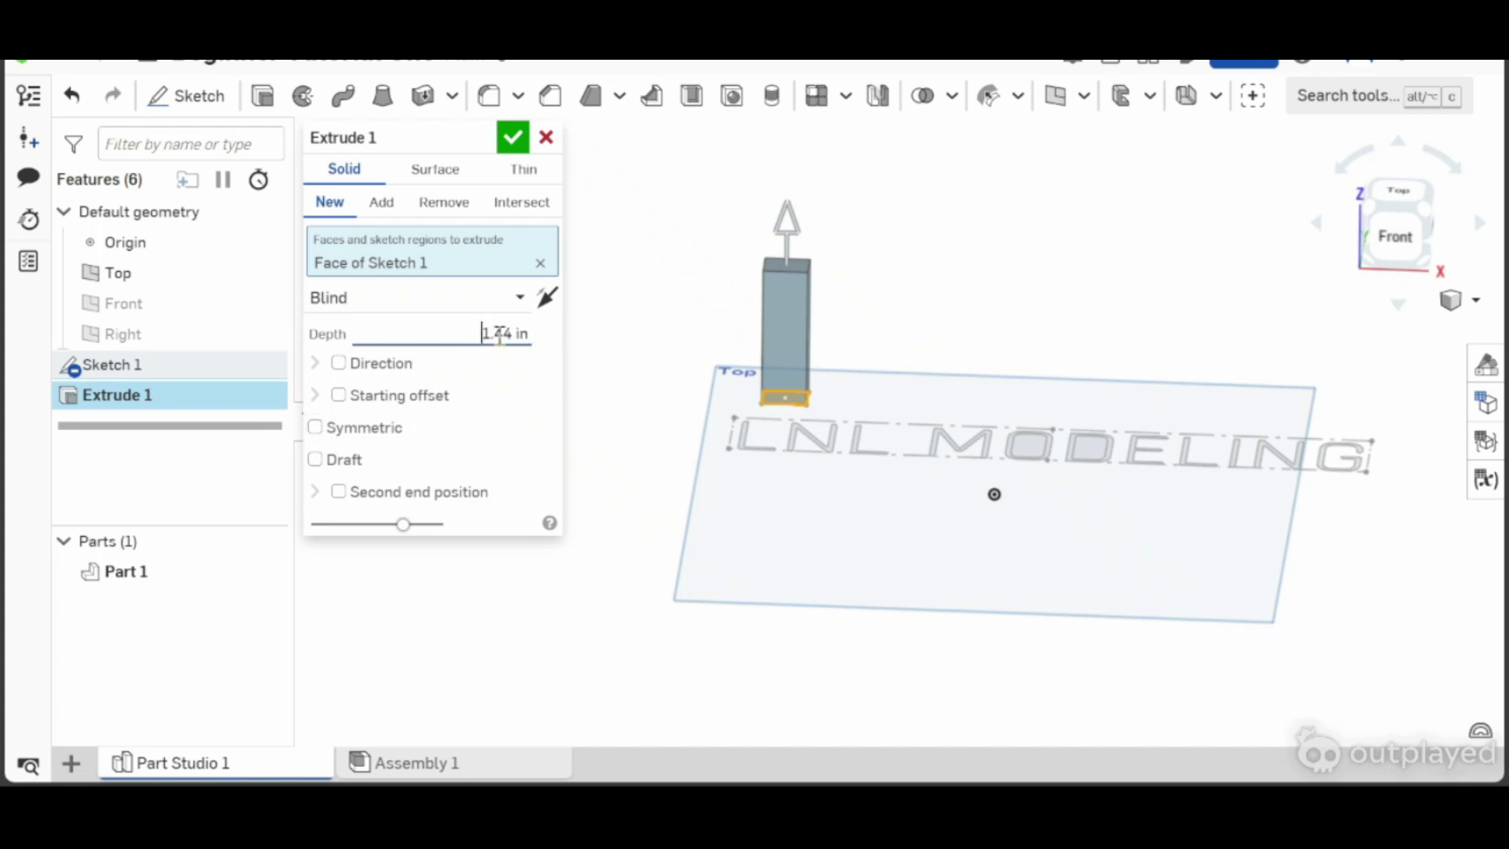
{"action": "key", "text": "Right"}
{"action": "key", "text": "Right"}
{"action": "key", "text": "Right"}
{"action": "key", "text": "Right"}
{"action": "key", "text": "BackSpace"}
{"action": "key", "text": "BackSpace"}
{"action": "key", "text": "BackSpace"}
{"action": "key", "text": "BackSpace"}
{"action": "type", "text": "2"}
{"action": "key", "text": "Return"}
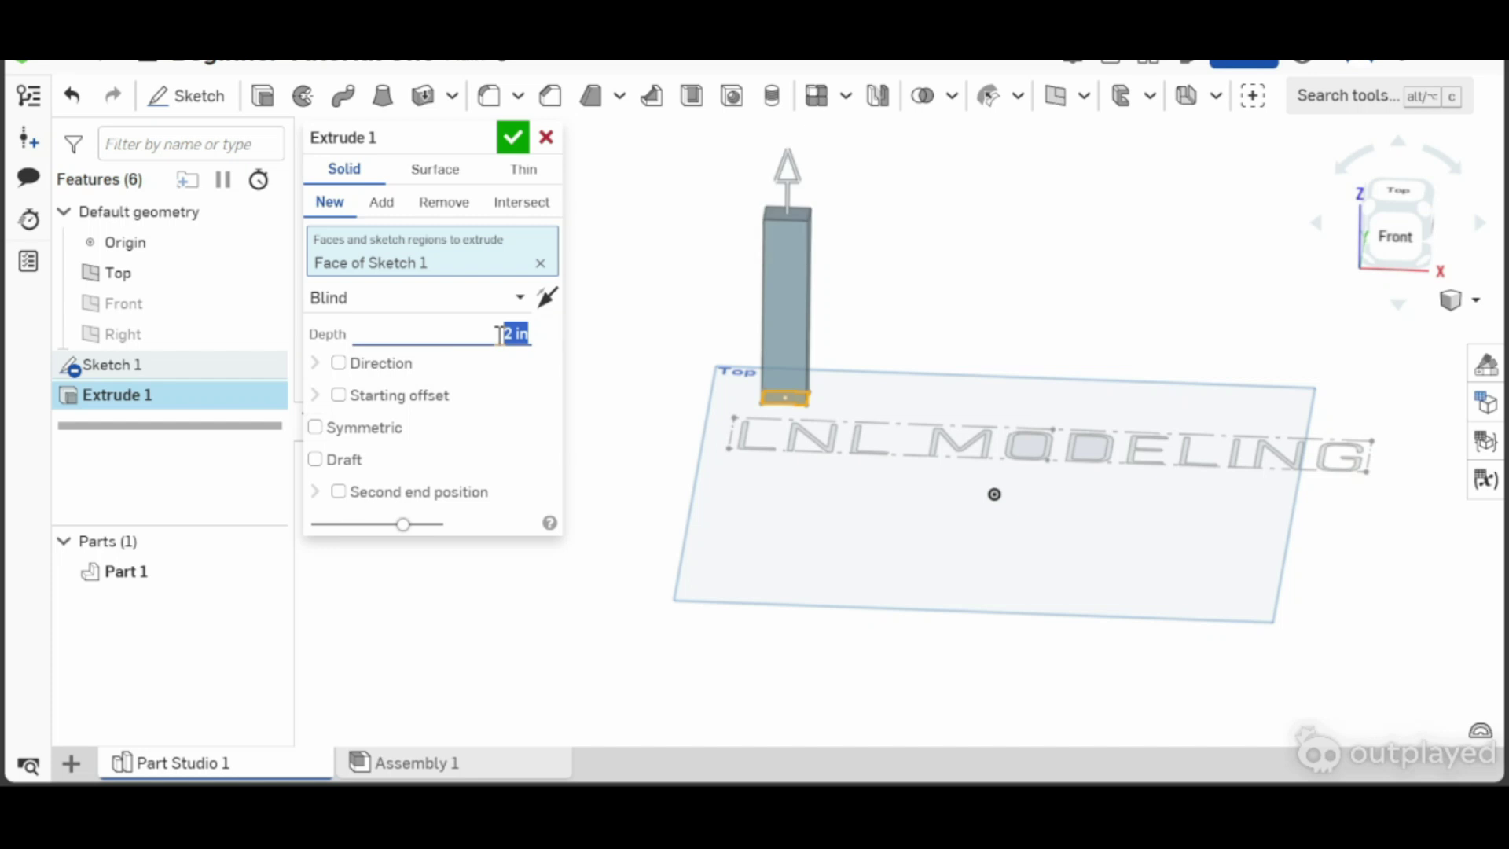
- Flip the extrusion to the opposite side of the Top plane and back again
{"action": "left_click", "coordinate": [559, 303]}
{"action": "left_click", "coordinate": [559, 302]}
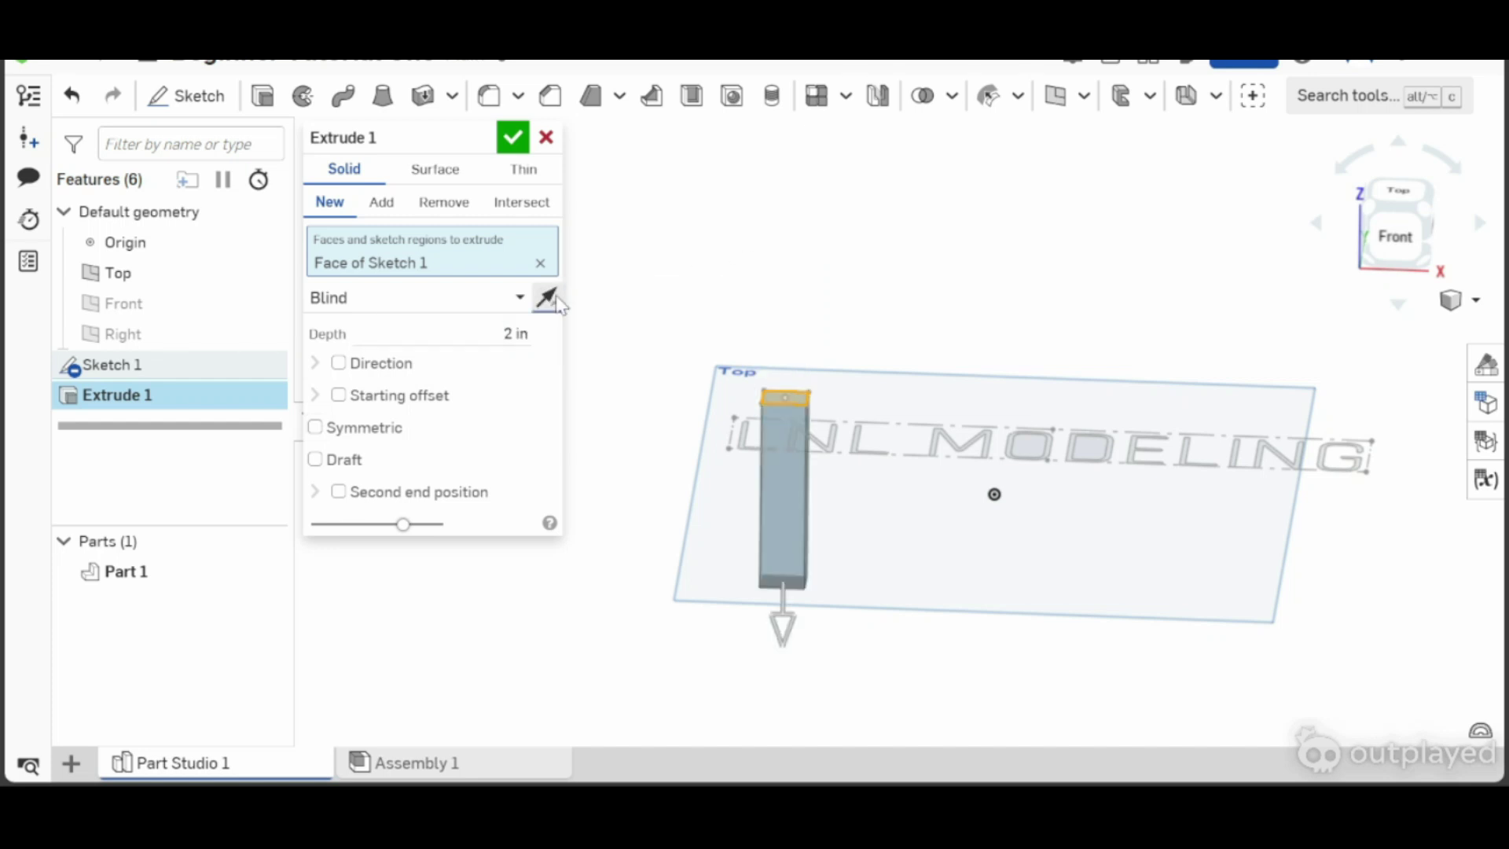
{"action": "left_click", "coordinate": [560, 302]}
- Try a 1 in blind starting offset for the extrusion in both directions, and turn the offset off
{"action": "left_click", "coordinate": [377, 397]}
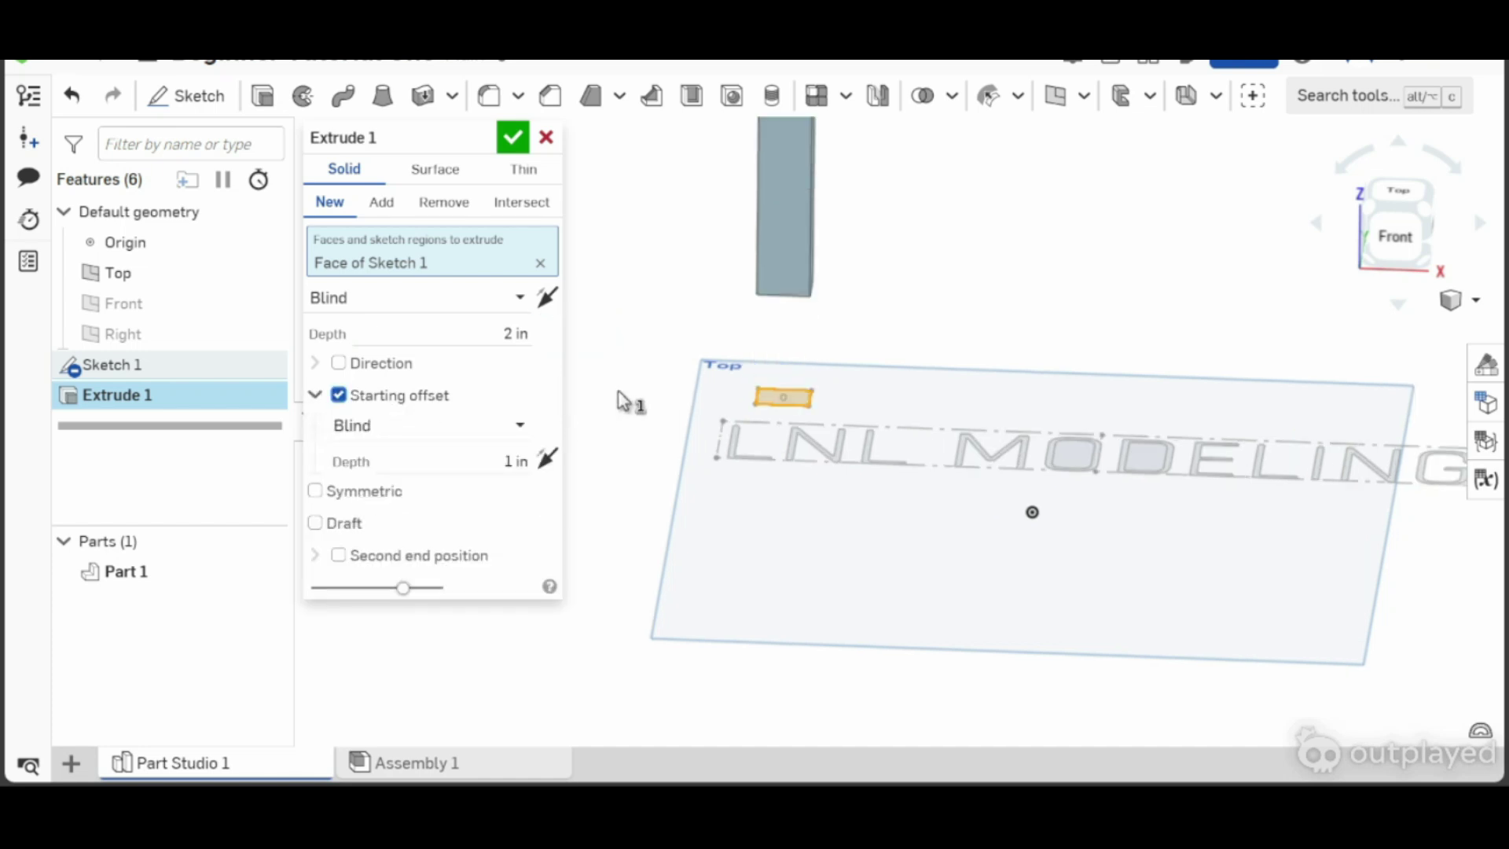
{"action": "key", "text": "shift+1"}
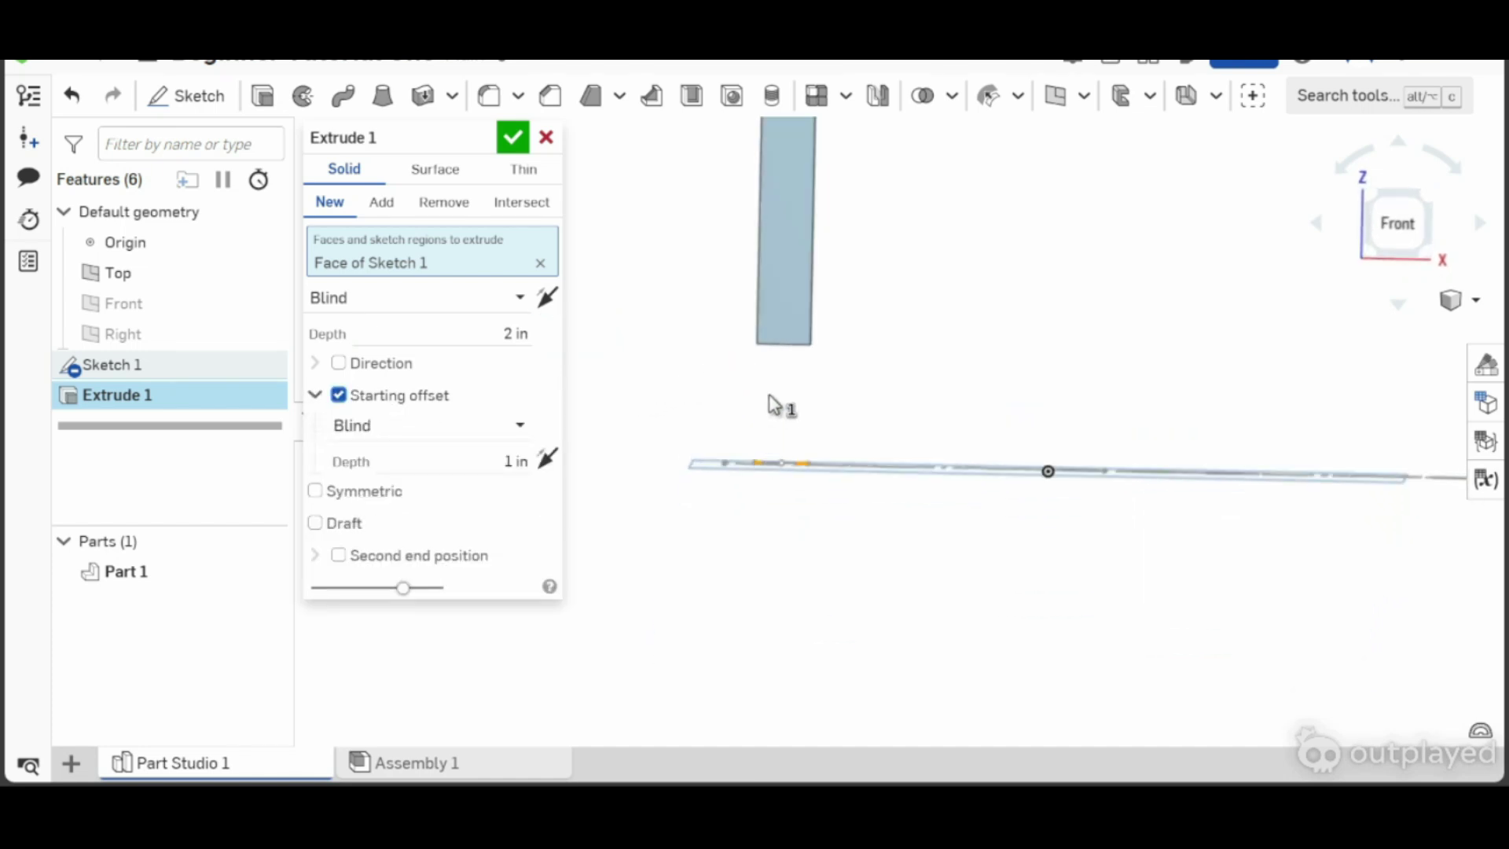
{"action": "right_click_drag", "start_coordinate": [659, 384], "coordinate": [656, 401]}
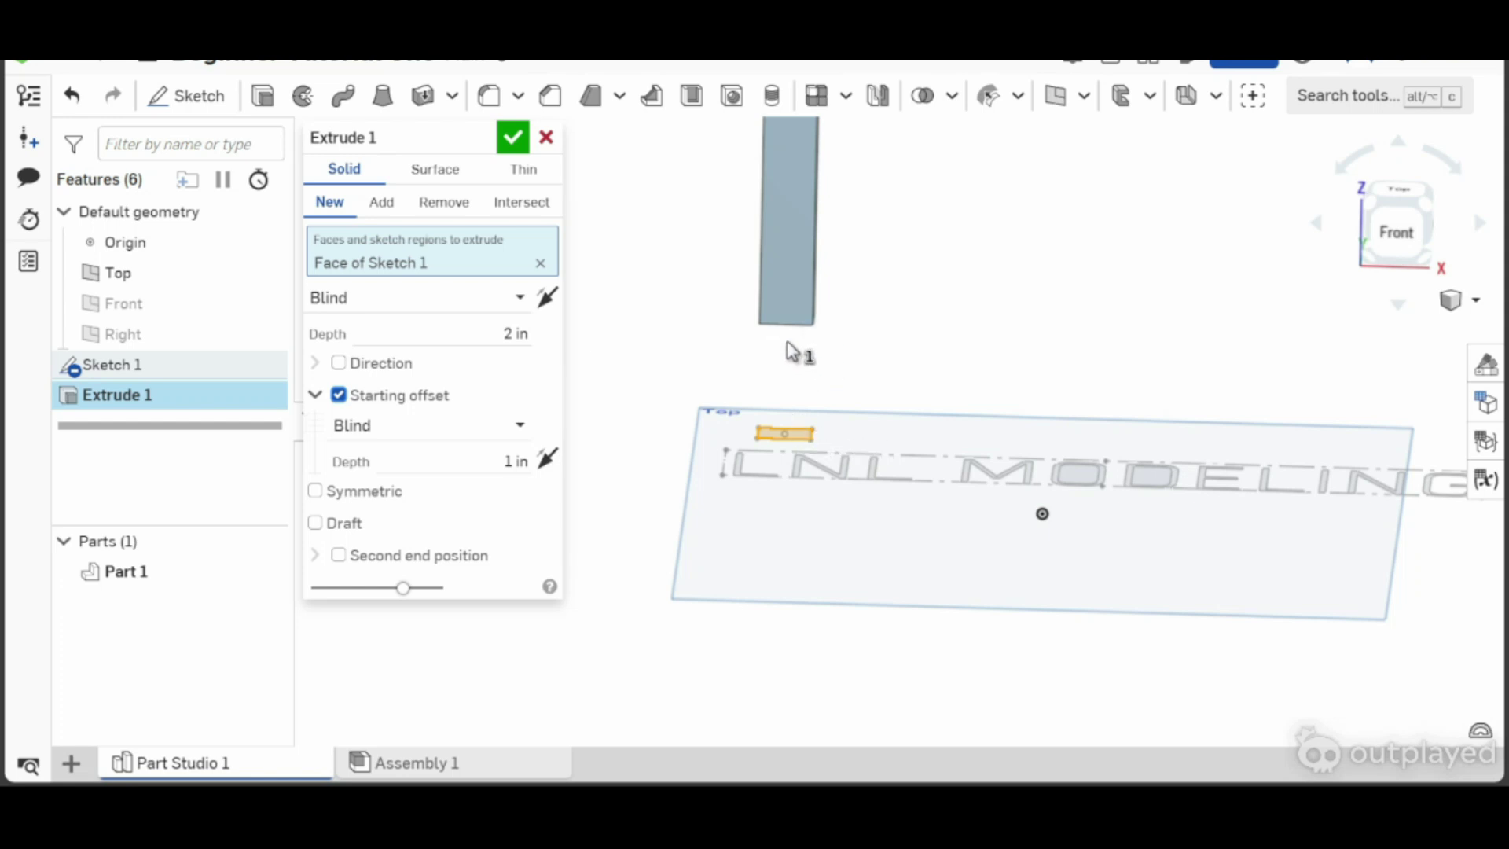
{"action": "left_click", "coordinate": [547, 459]}
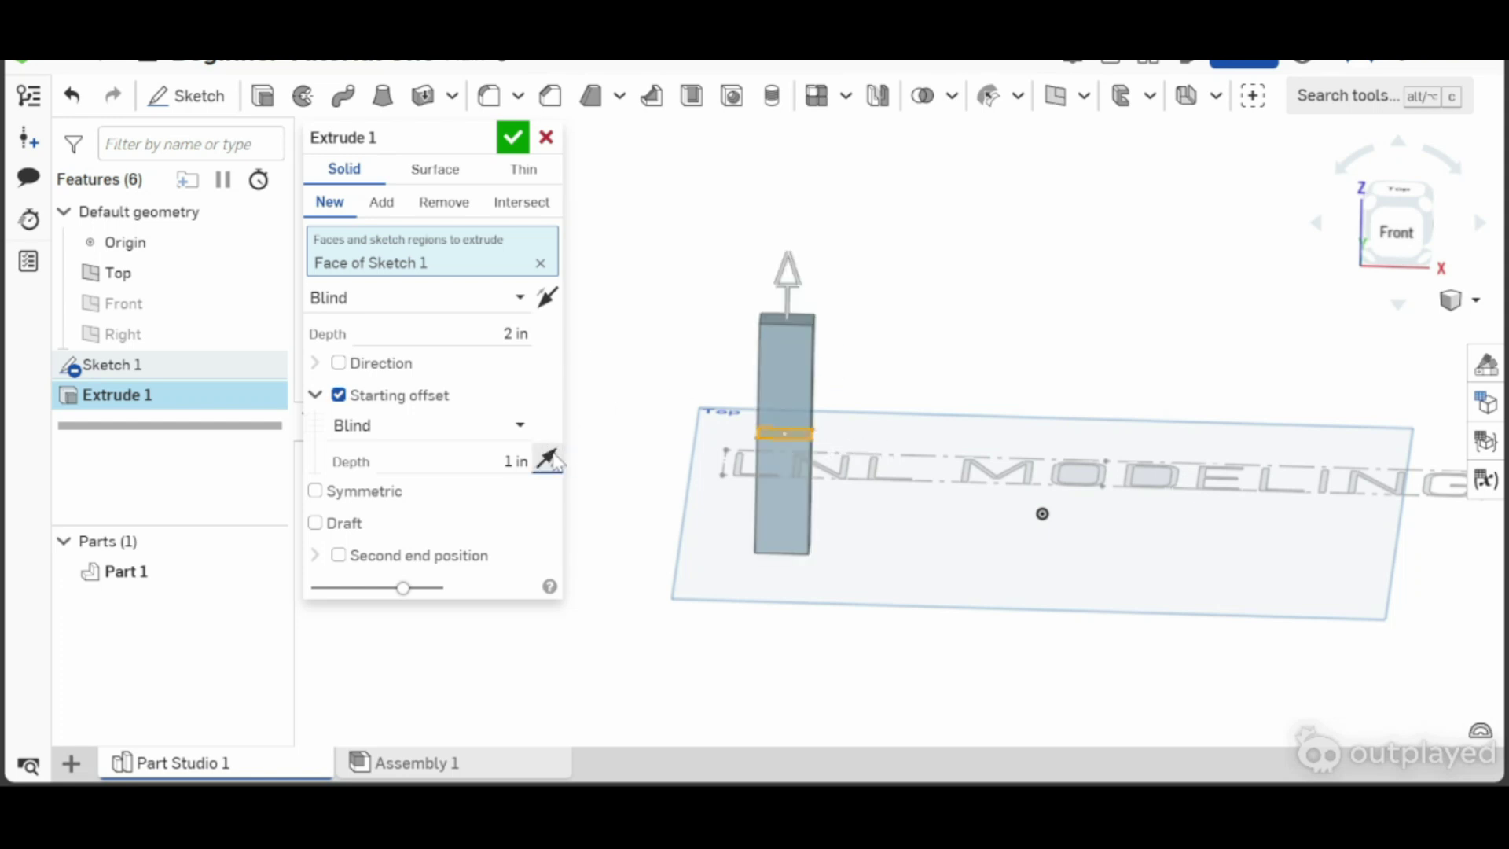
{"action": "left_click", "coordinate": [547, 458]}
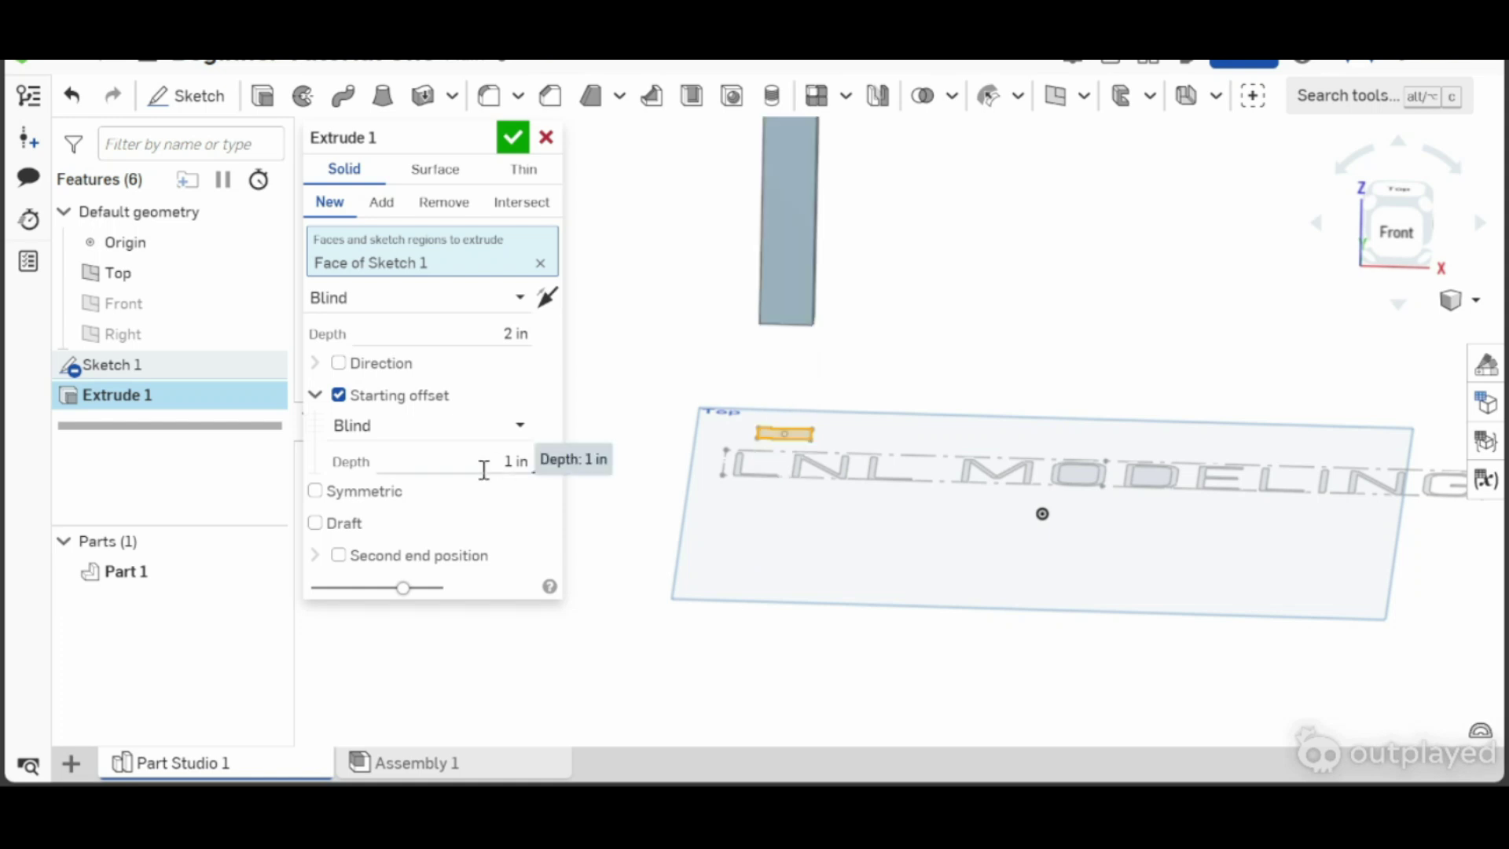
{"action": "left_click", "coordinate": [339, 395]}
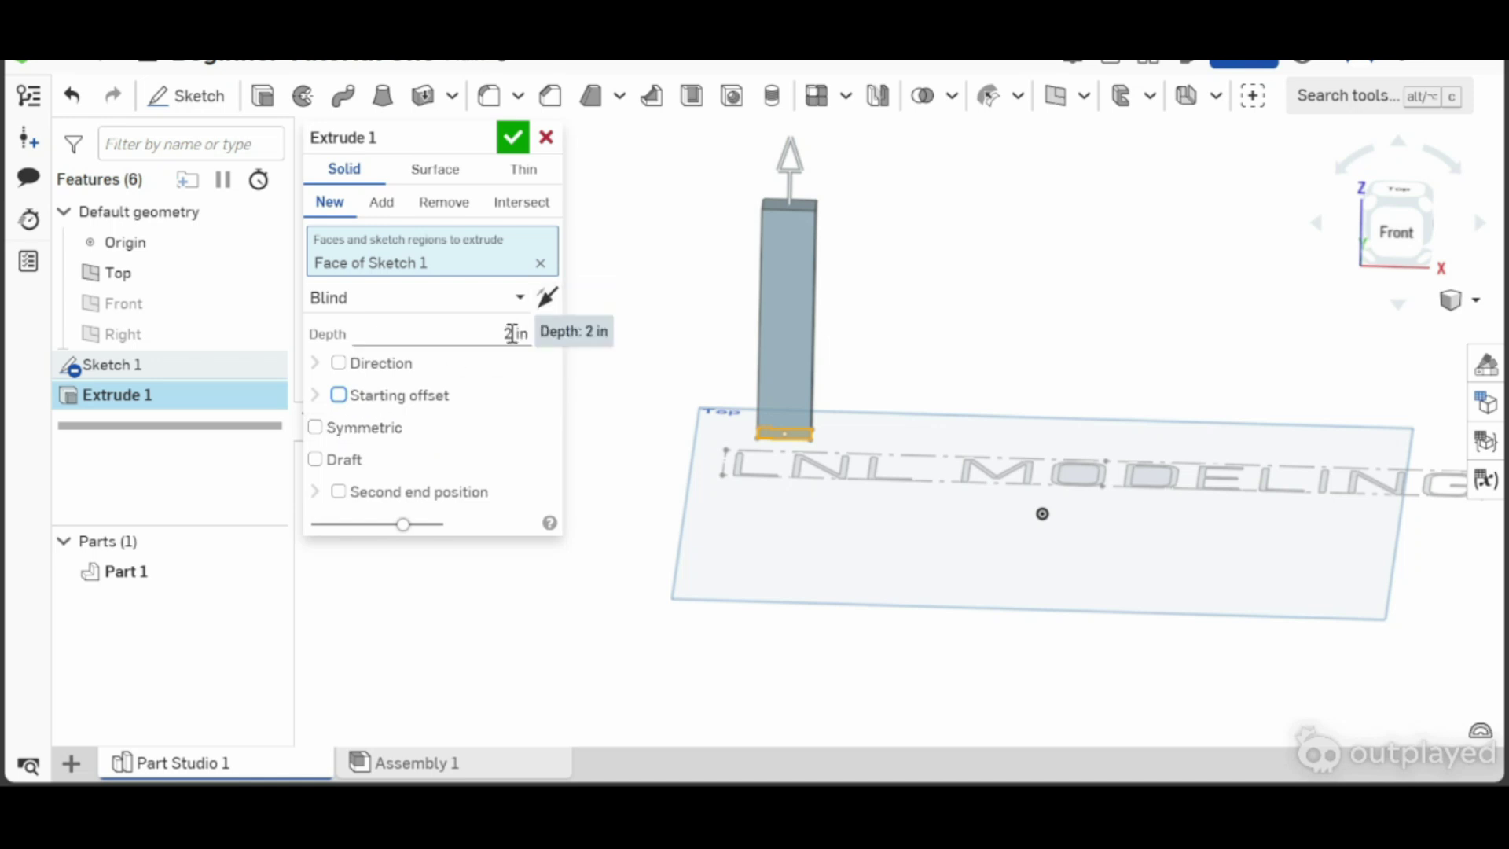
- Make the rectangle's extrusion symmetric about the sketch plane and accept the feature
{"action": "left_click", "coordinate": [324, 427]}
{"action": "right_click_drag", "start_coordinate": [733, 411], "coordinate": [733, 387]}
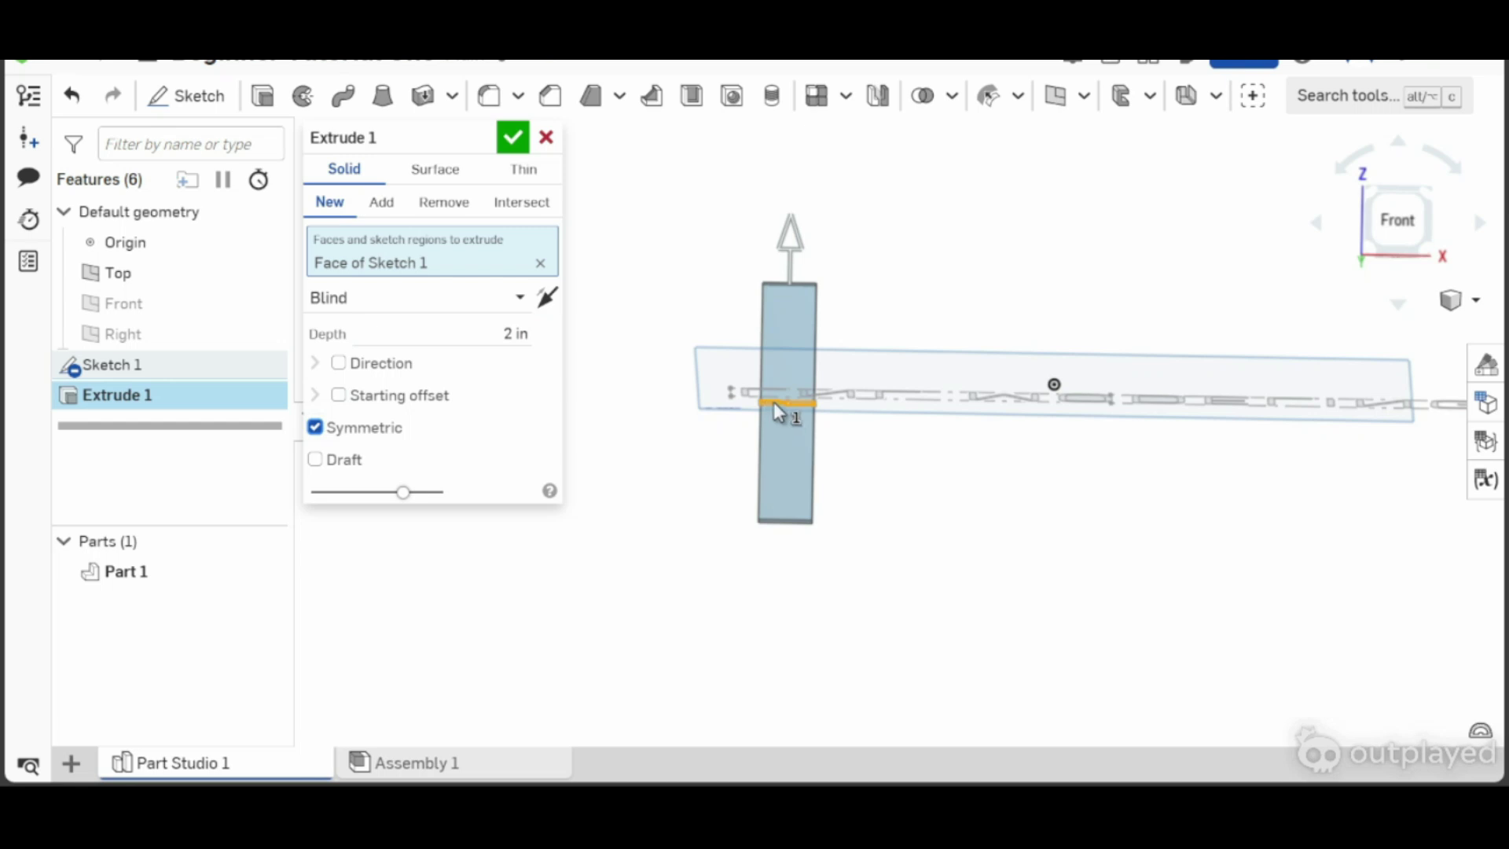
{"action": "left_click", "coordinate": [517, 148]}
{"action": "right_click_drag", "start_coordinate": [560, 219], "coordinate": [597, 290]}
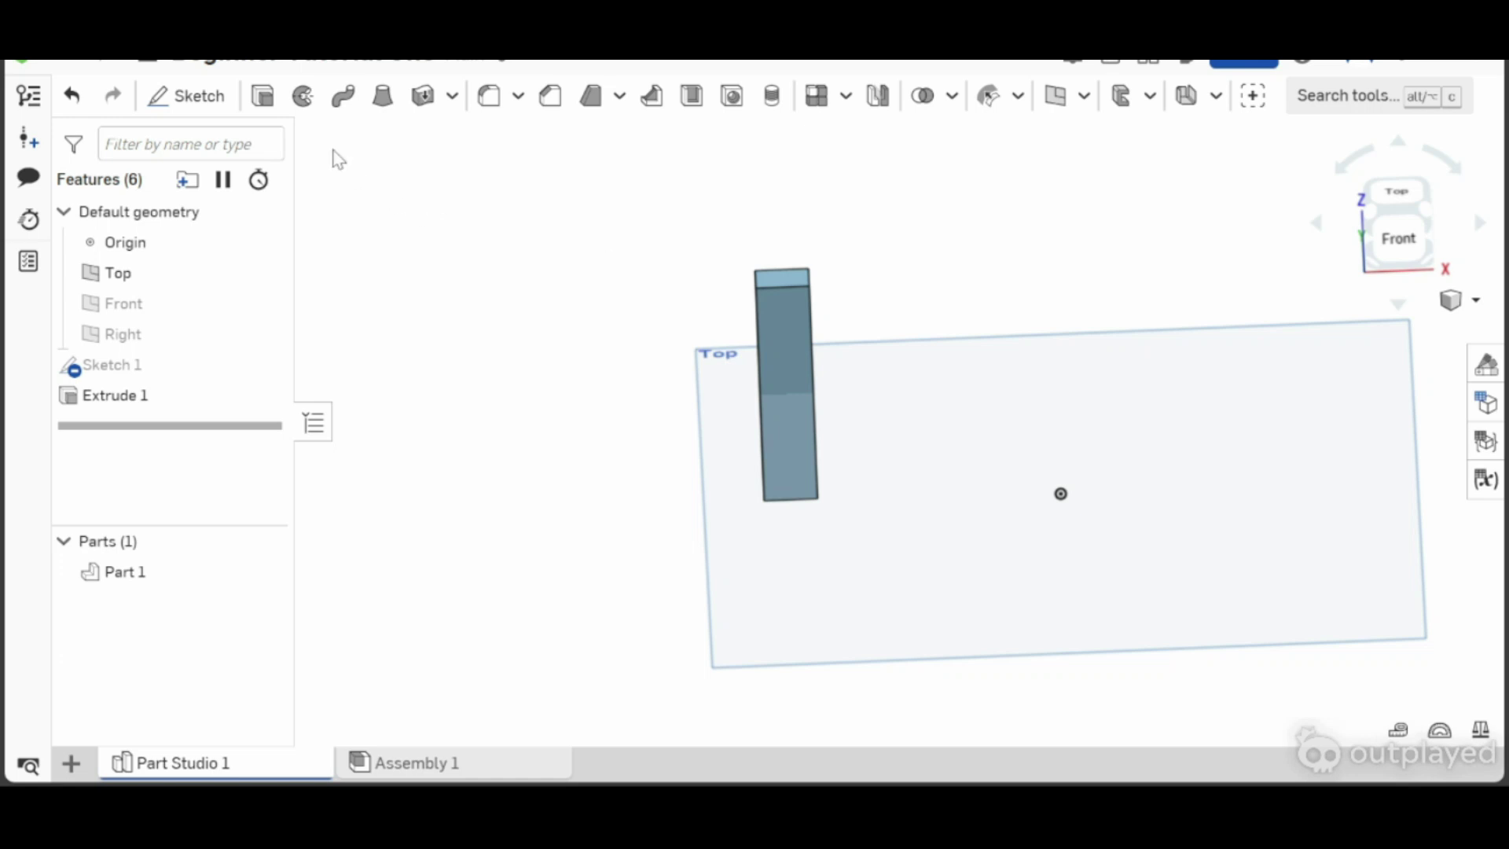
- Start a new sketch on the Top plane, viewed normal to it
{"action": "left_click", "coordinate": [197, 100]}
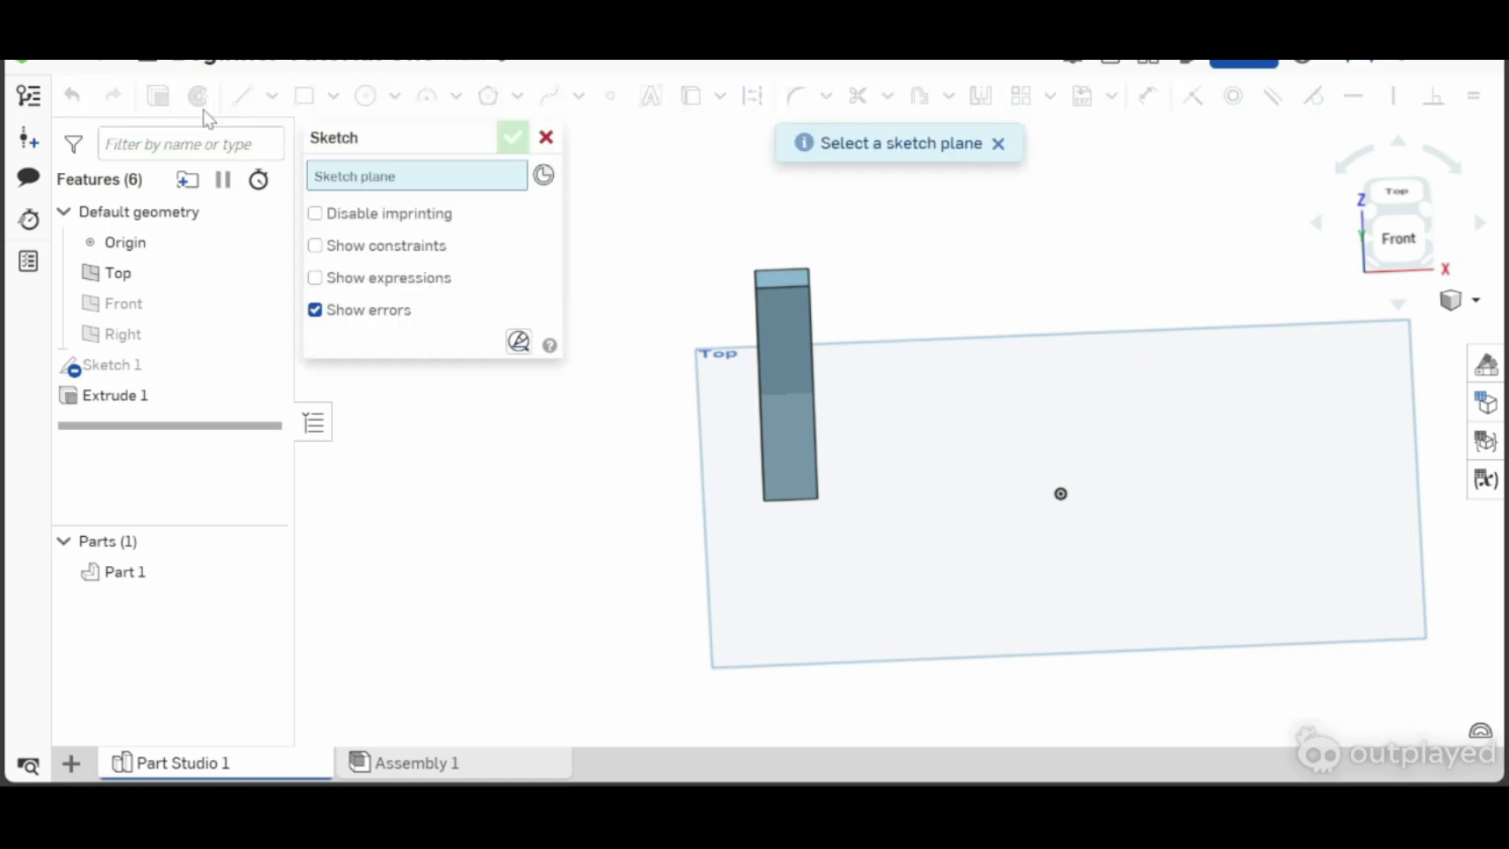
{"action": "left_click", "coordinate": [1020, 586]}
{"action": "right_click", "coordinate": [1021, 586]}
{"action": "left_click", "coordinate": [1076, 578]}
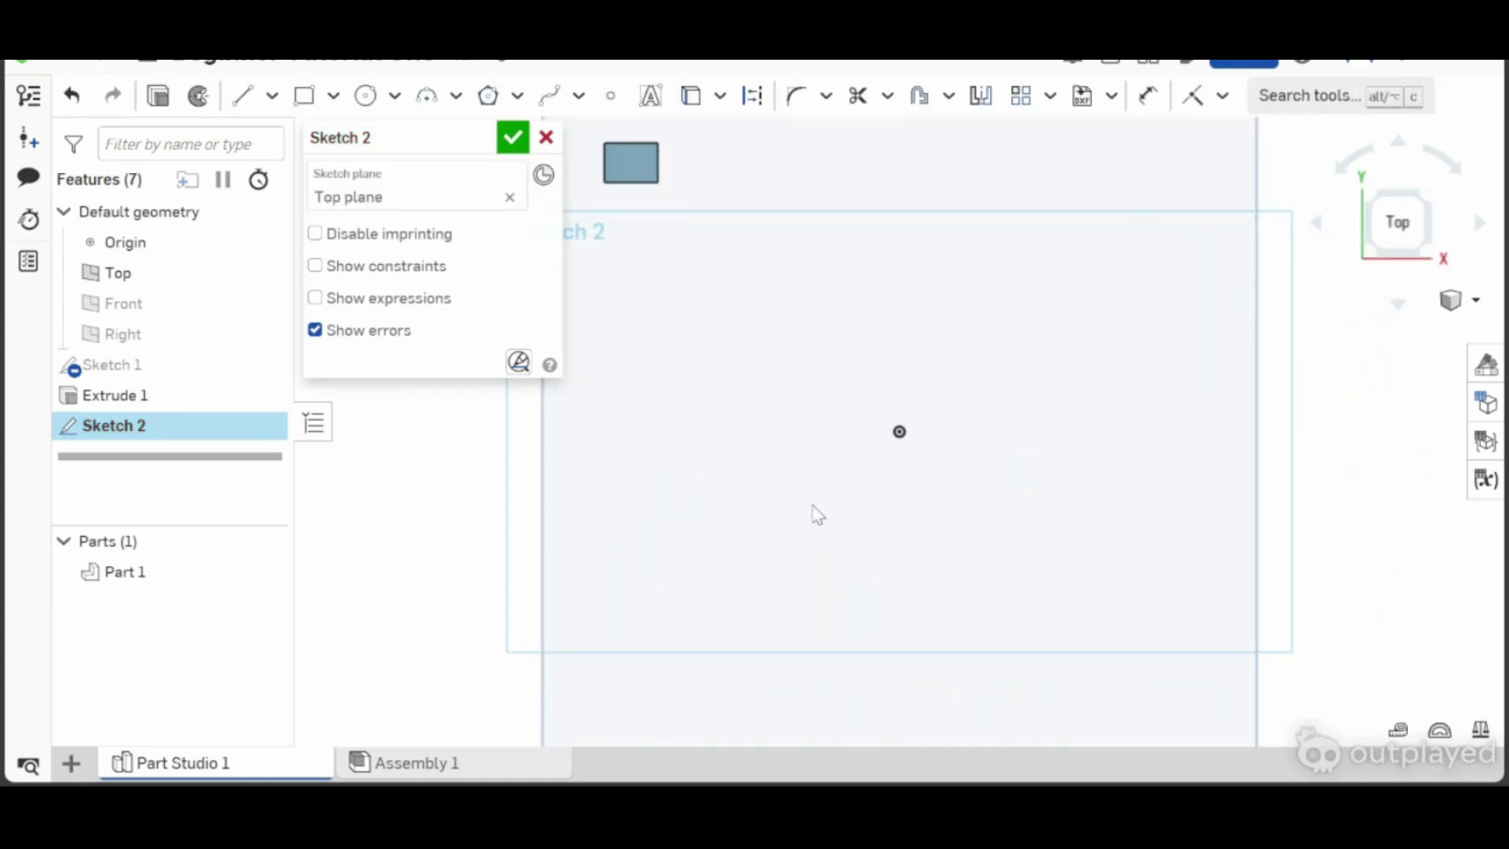
- Draw a semicircular three-point arc with a radius of about 0.47 in, below the extruded block and bulging toward the origin
{"action": "left_click", "coordinate": [424, 102]}
{"action": "left_click", "coordinate": [657, 387]}
{"action": "left_click", "coordinate": [646, 476]}
{"action": "left_click", "coordinate": [658, 499]}
{"action": "left_click", "coordinate": [711, 442]}
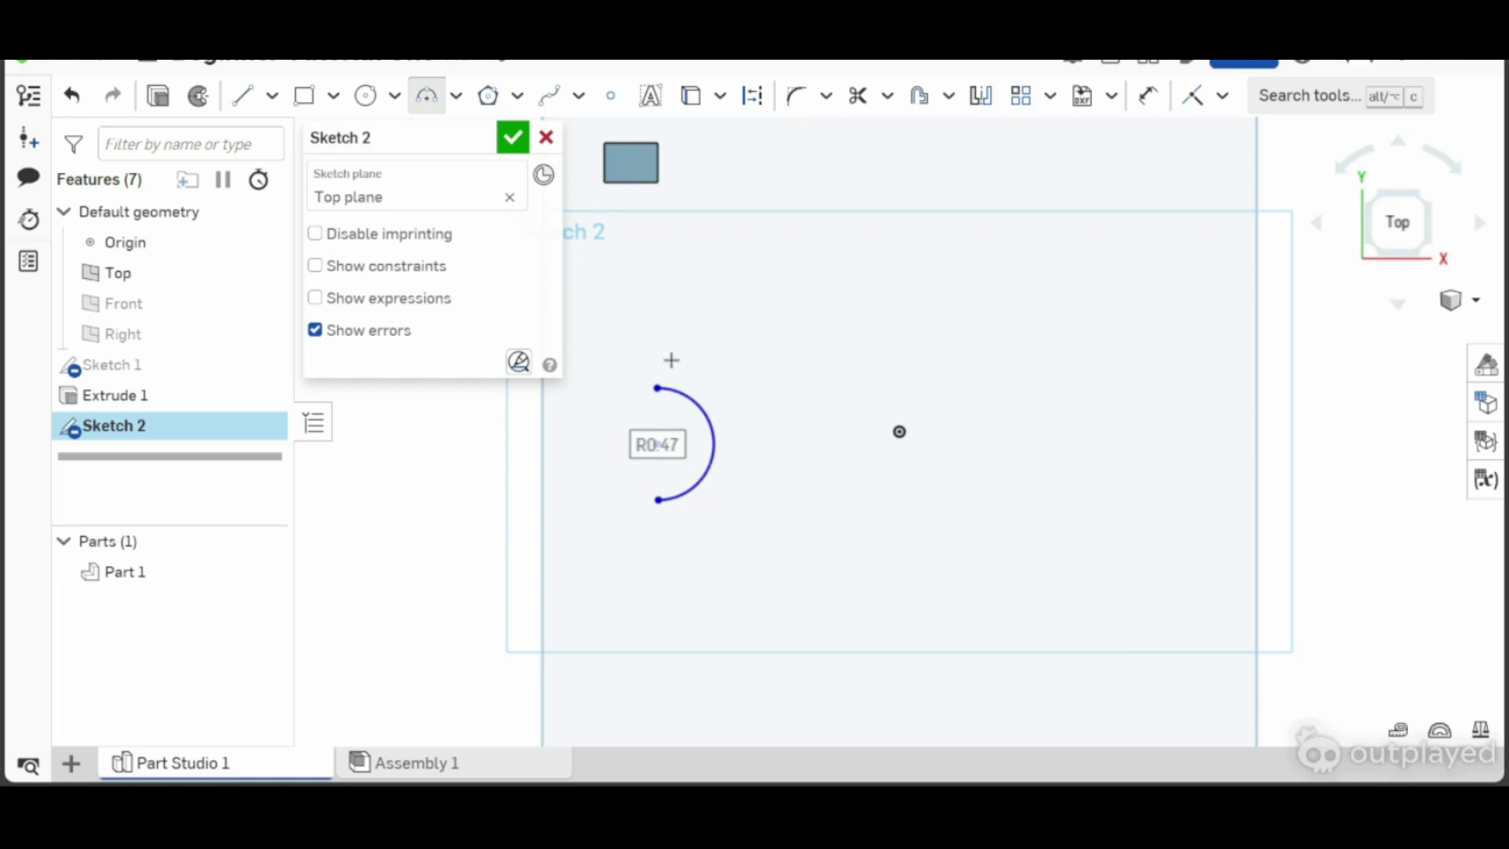
- Constrain the arc's two endpoints vertically and close the arc with a straight line between them, about 0.94 in long
{"action": "key", "text": "v"}
{"action": "left_click", "coordinate": [658, 499]}
{"action": "left_click", "coordinate": [657, 388]}
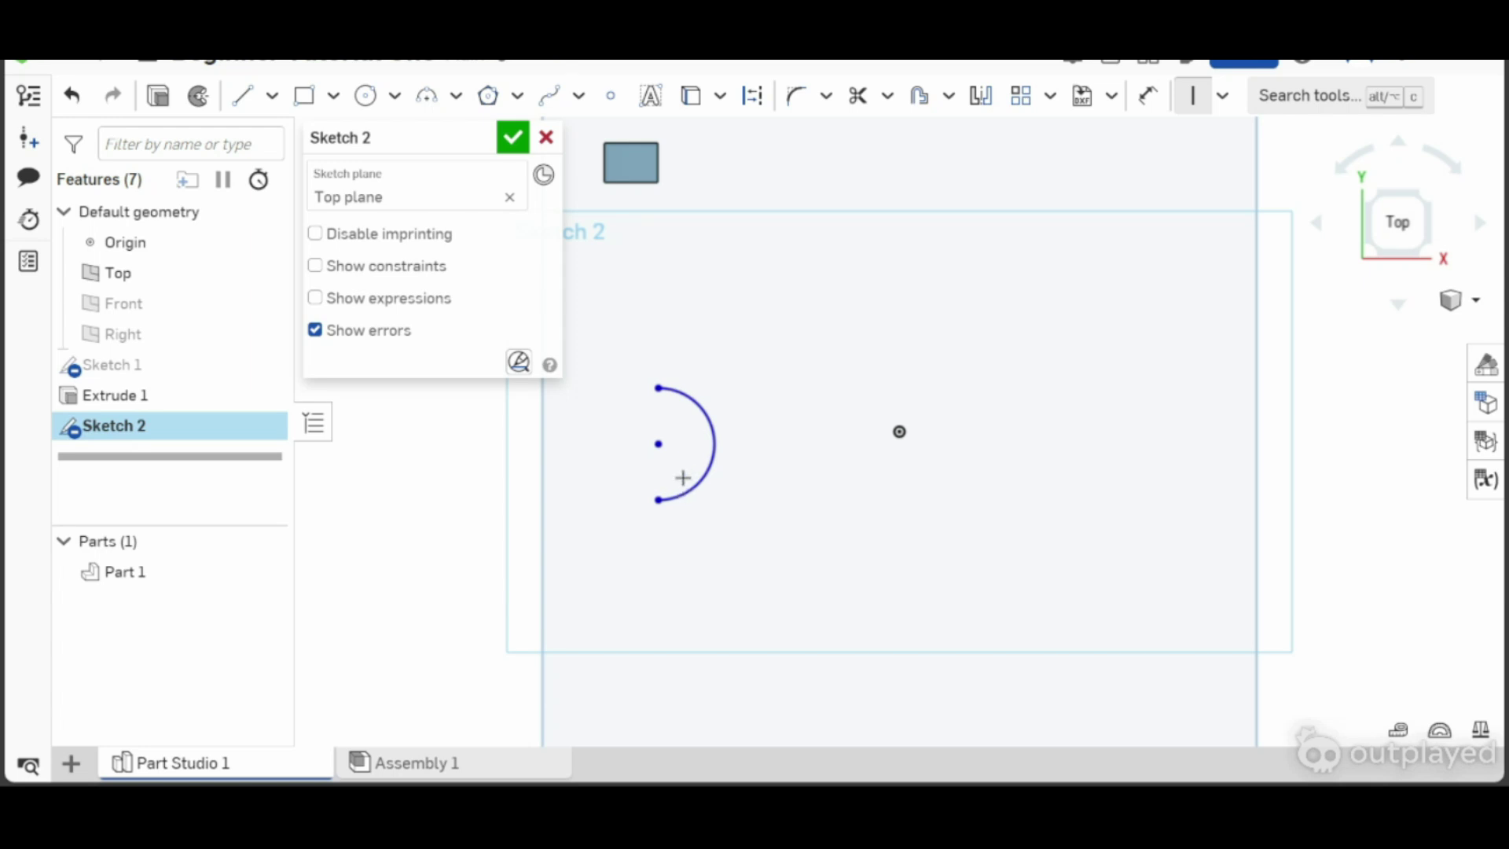
{"action": "key", "text": "l"}
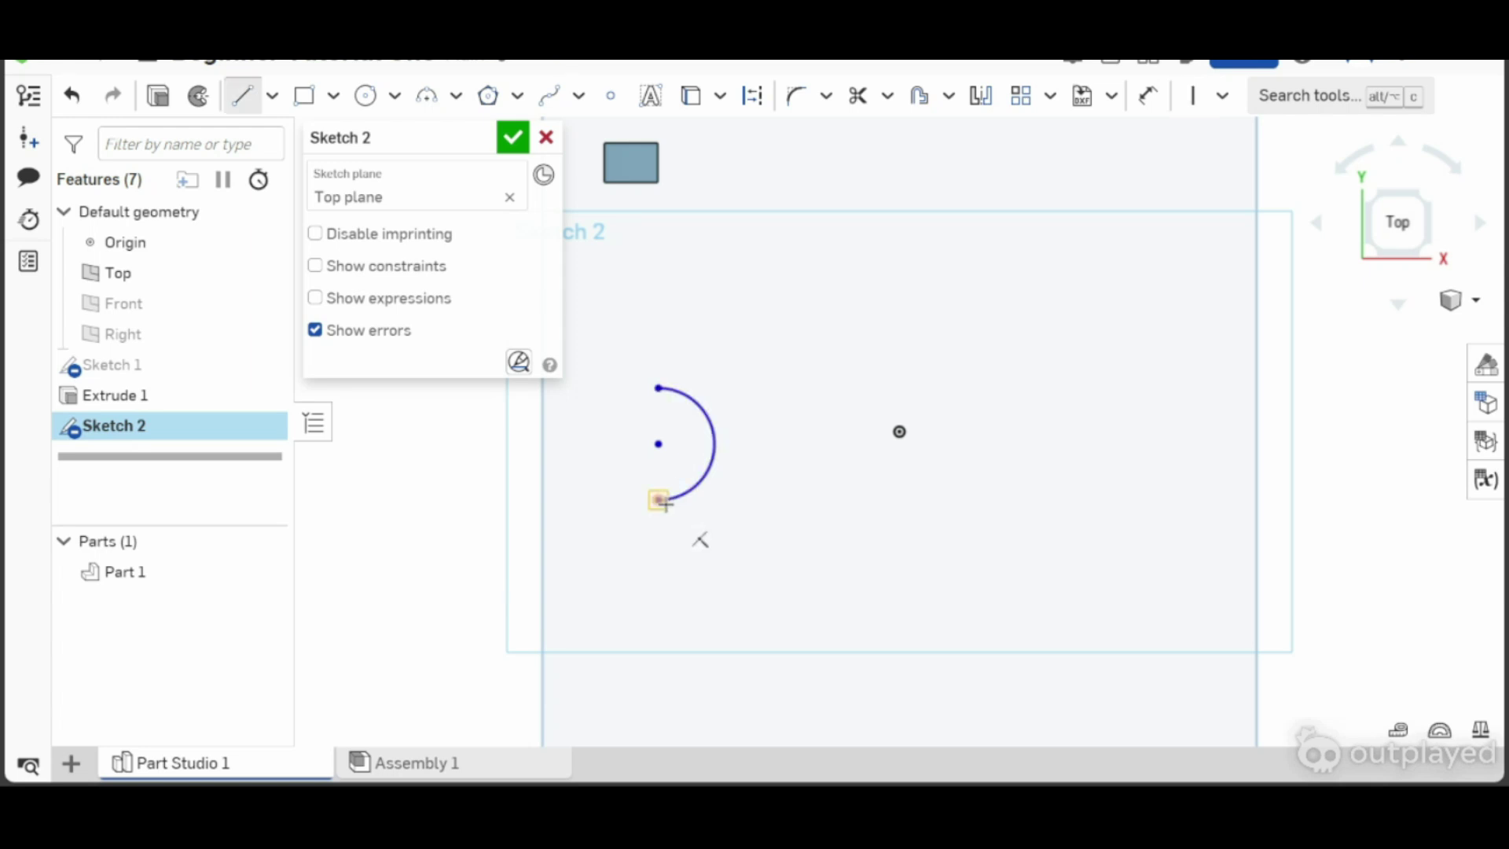
{"action": "left_click", "coordinate": [658, 389]}
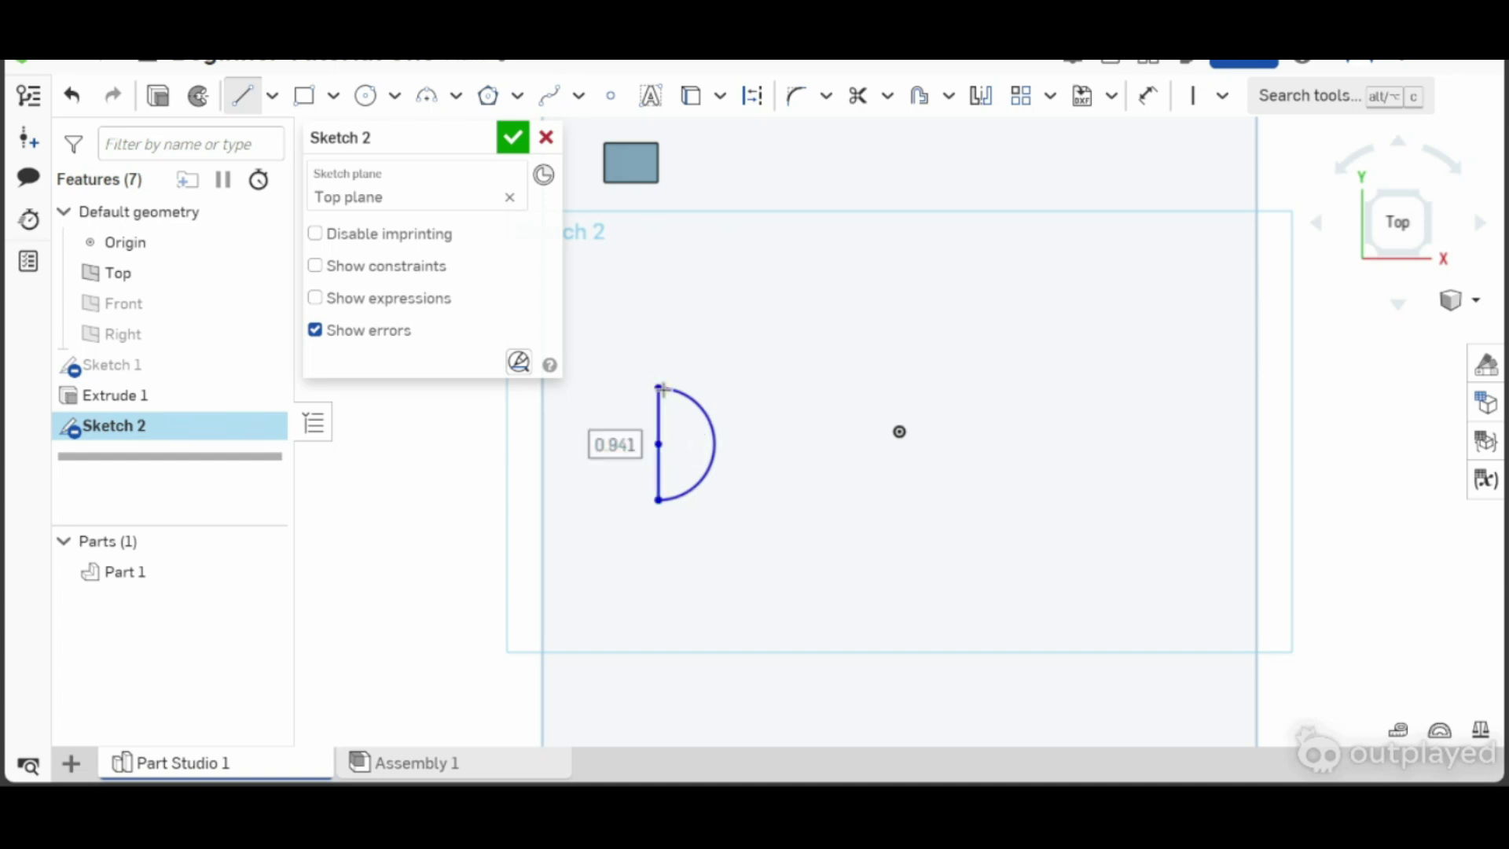
{"action": "key", "text": "Escape"}
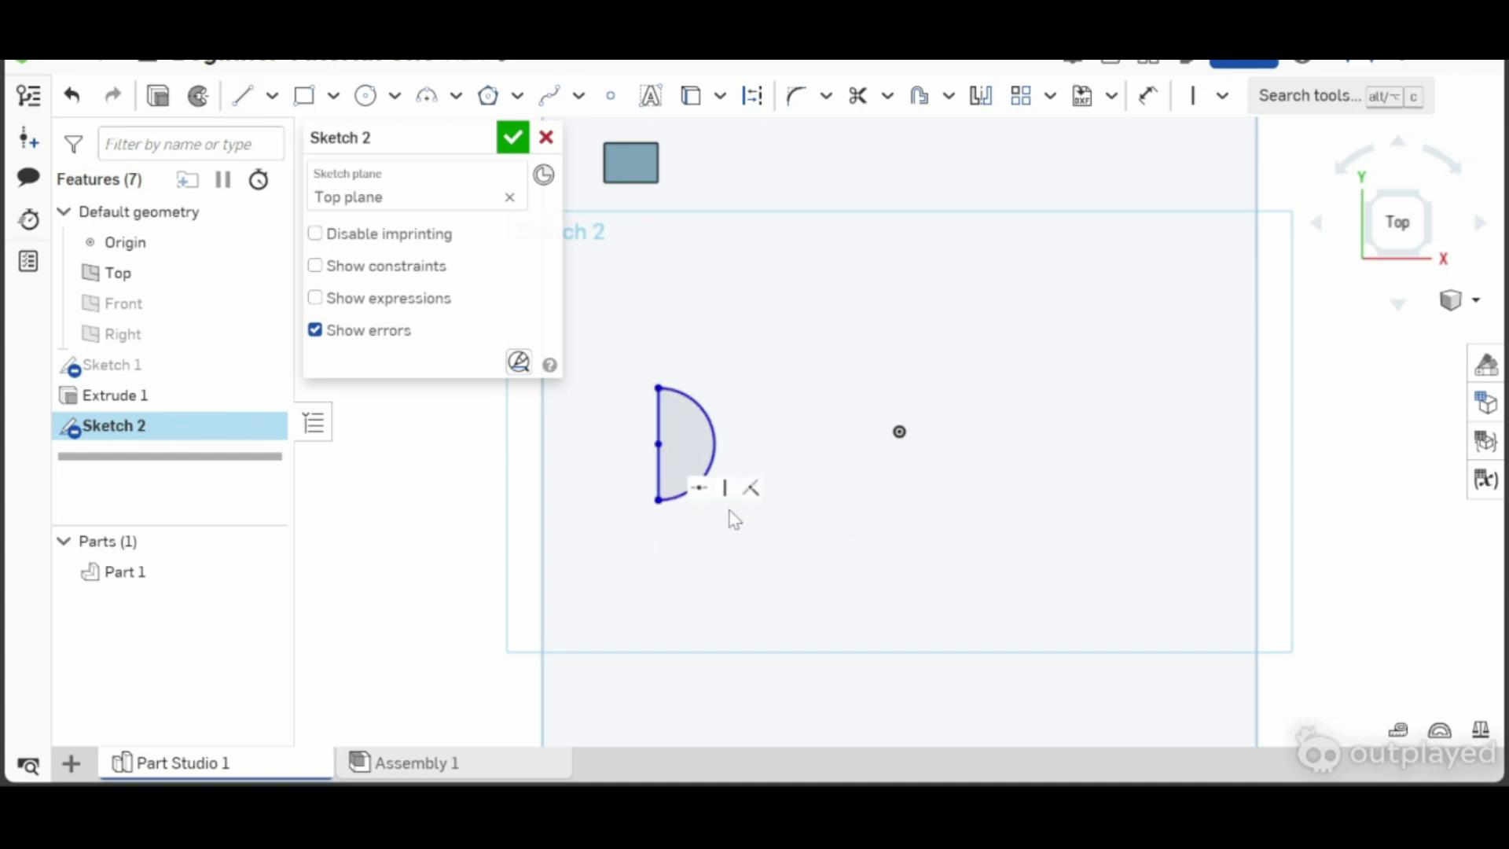
- Revolve the half-circle sketch a full turn as a new solid around its straight edge
{"action": "right_click_drag", "start_coordinate": [801, 549], "coordinate": [605, 419]}
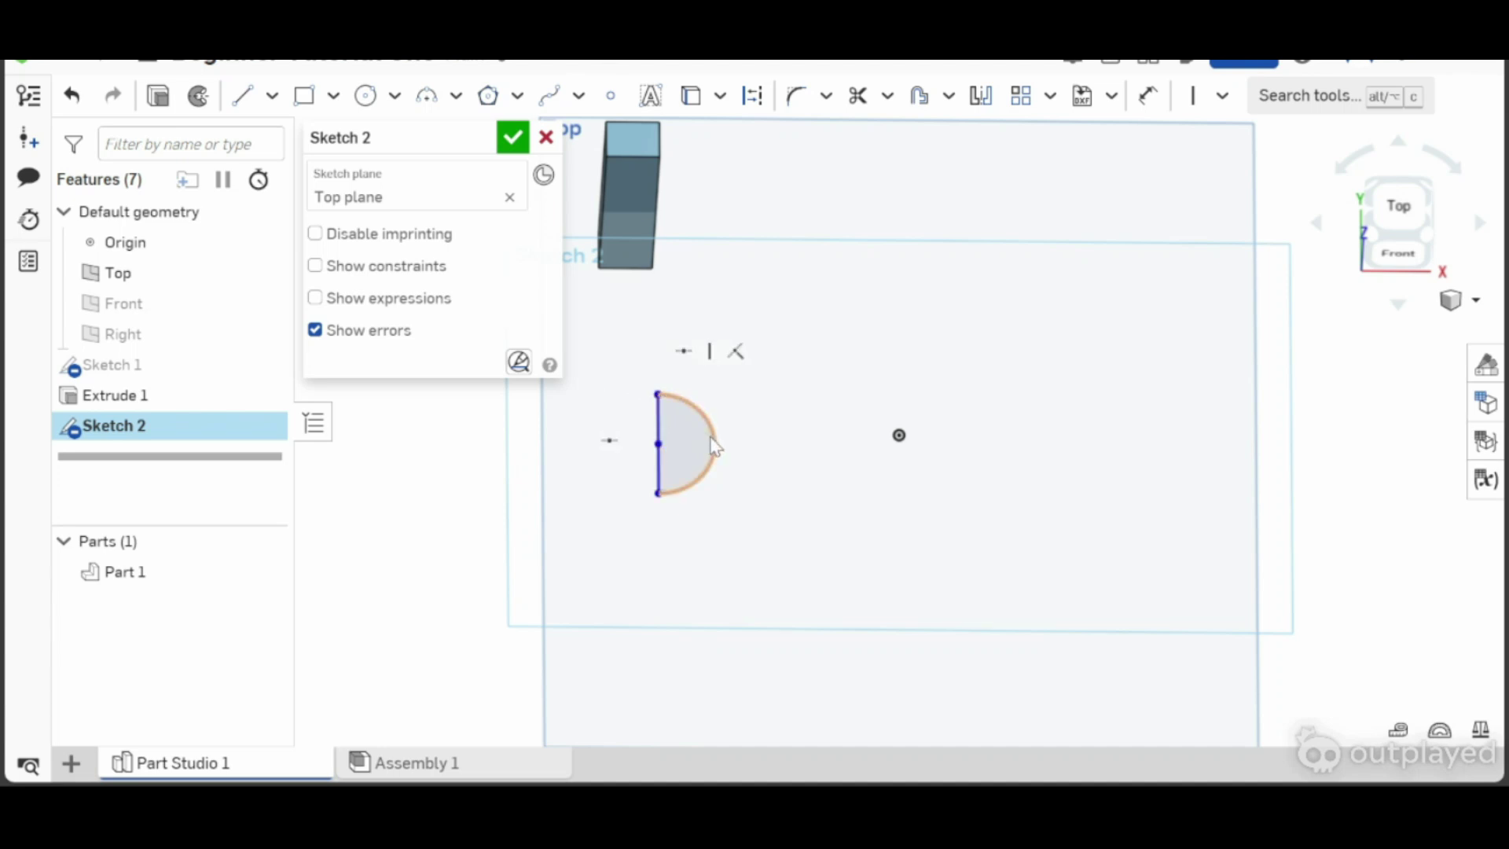
{"action": "right_click_drag", "start_coordinate": [734, 457], "coordinate": [726, 402]}
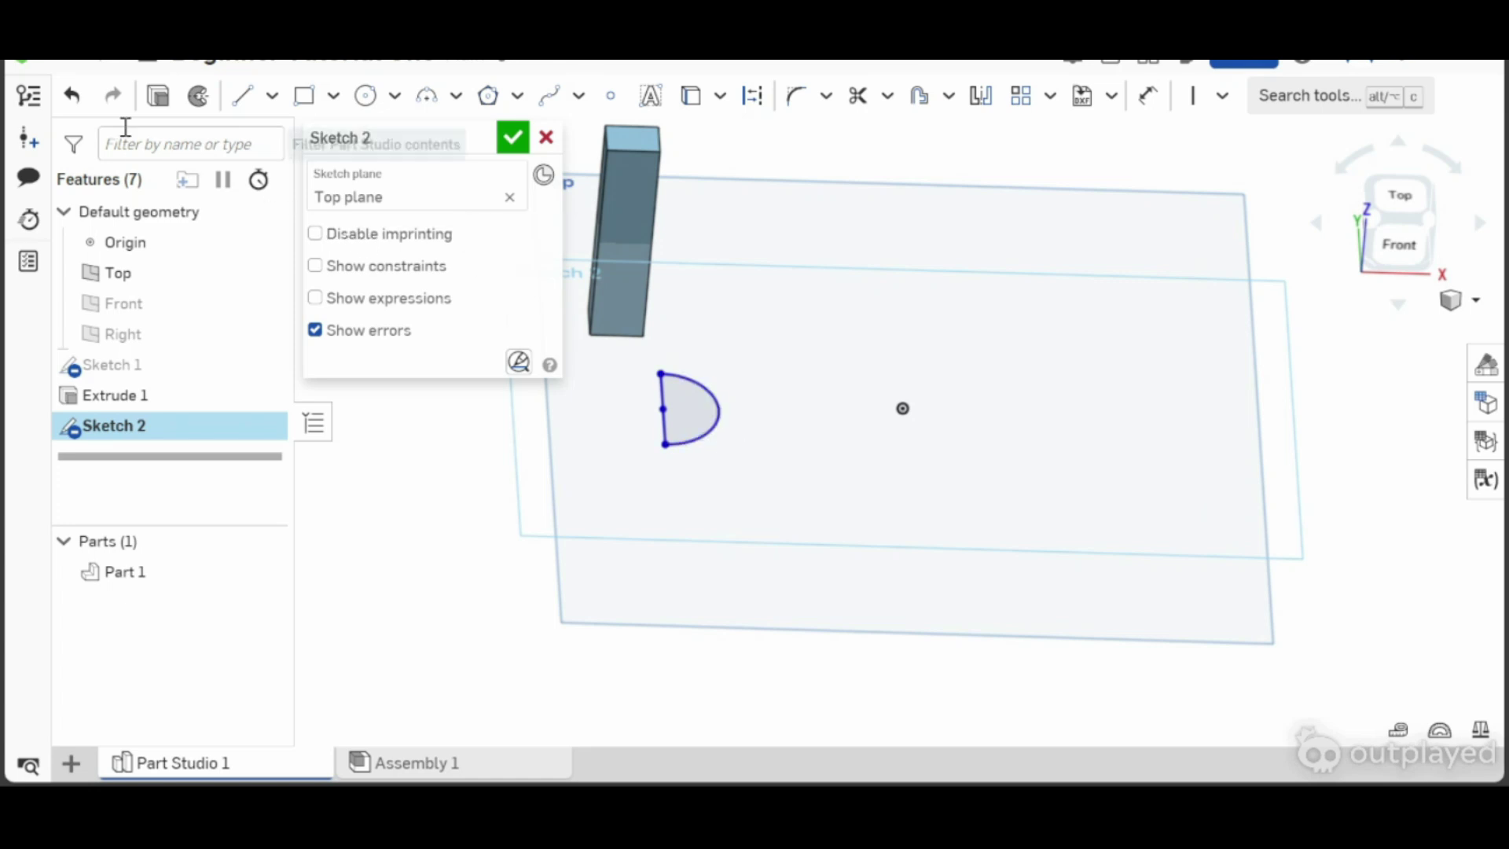
{"action": "left_click", "coordinate": [206, 98]}
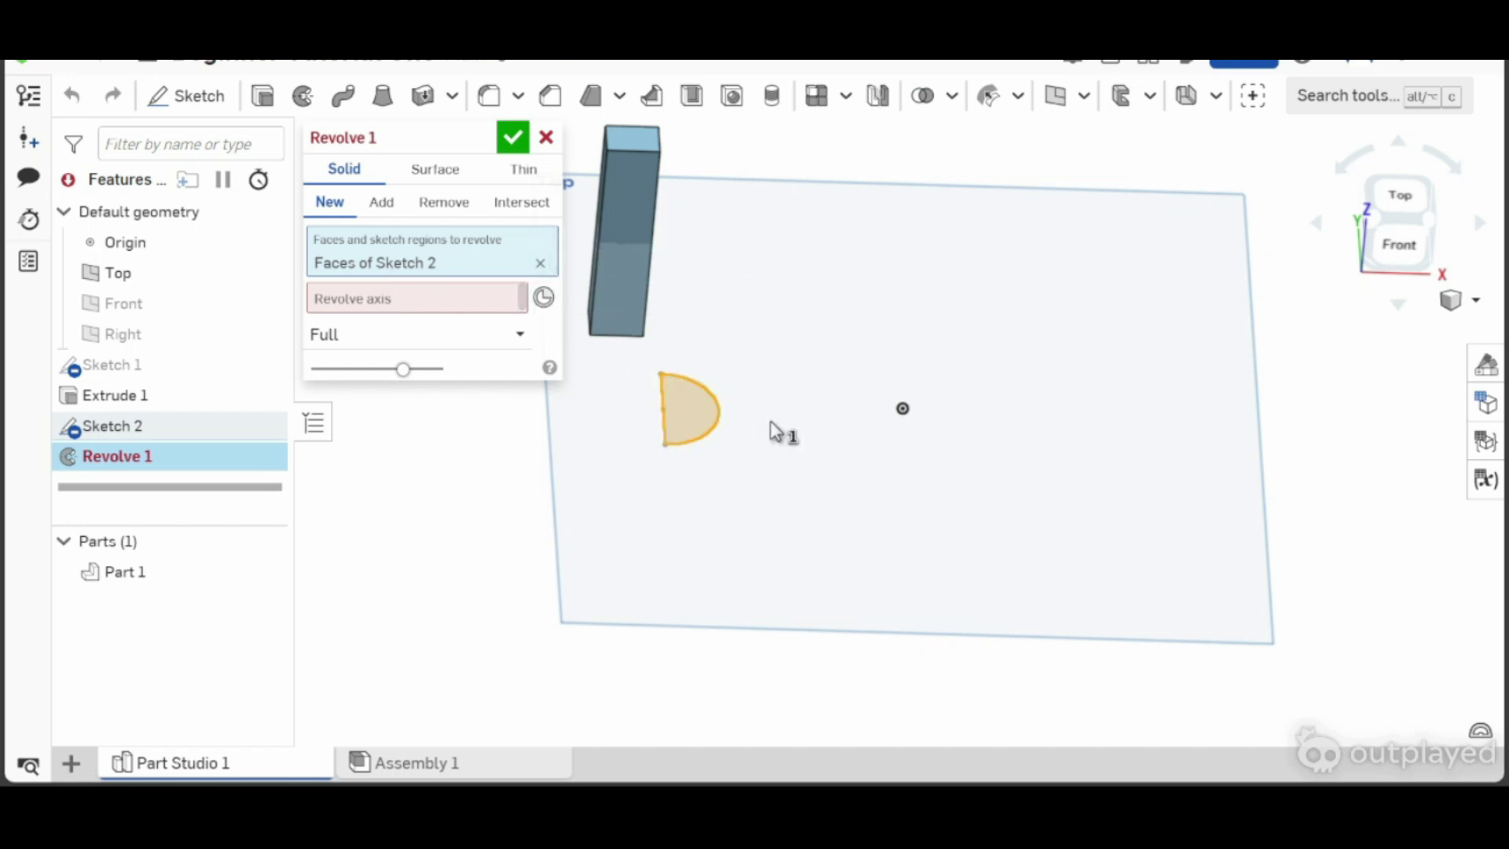
{"action": "left_click", "coordinate": [350, 304]}
{"action": "scroll", "coordinate": [738, 513], "scroll_direction": "up", "scroll_amount": 2}
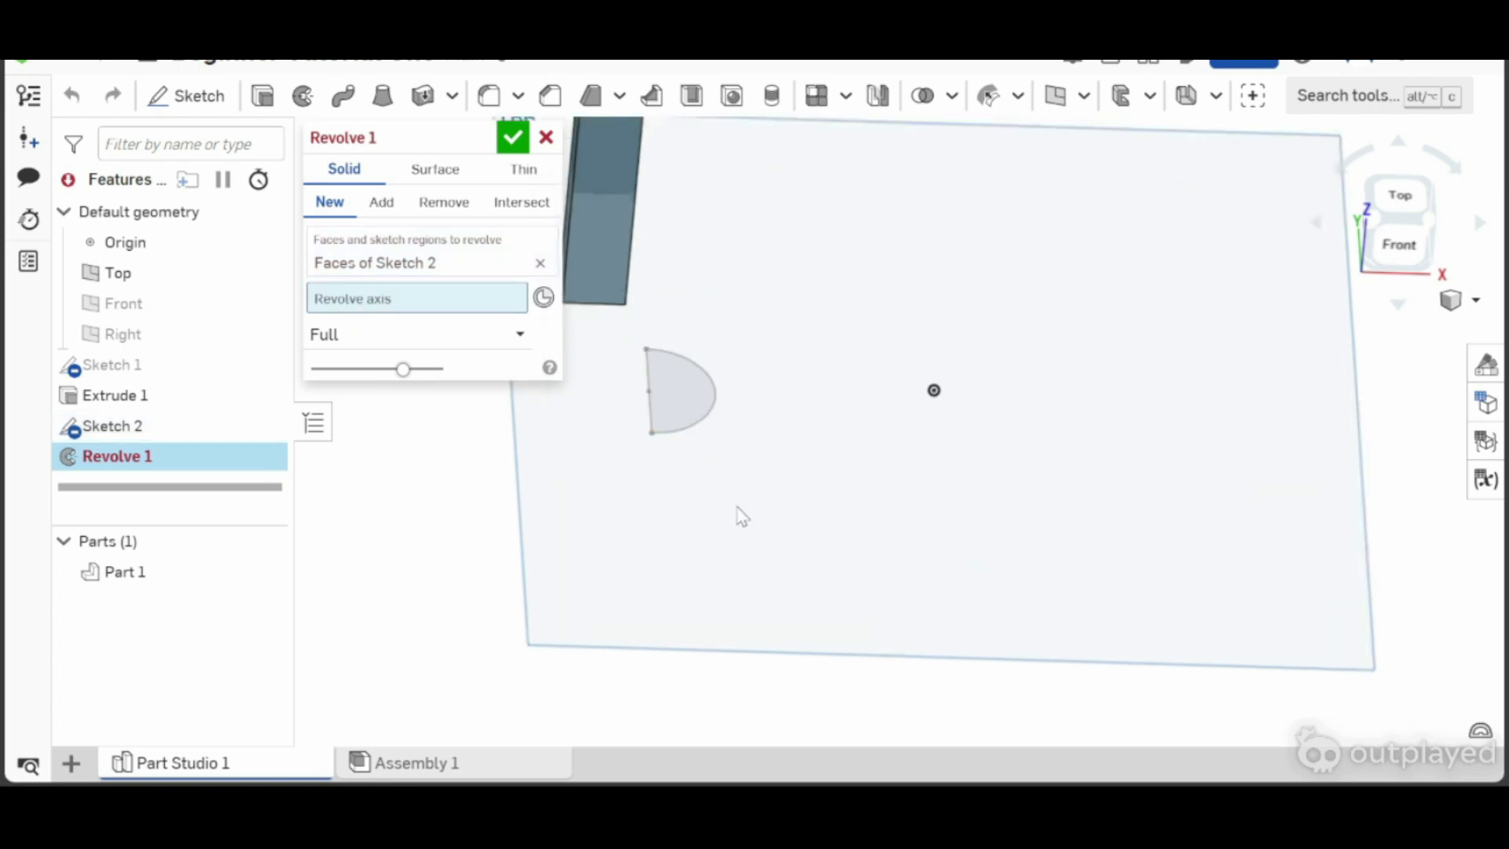
{"action": "left_click", "coordinate": [649, 404]}
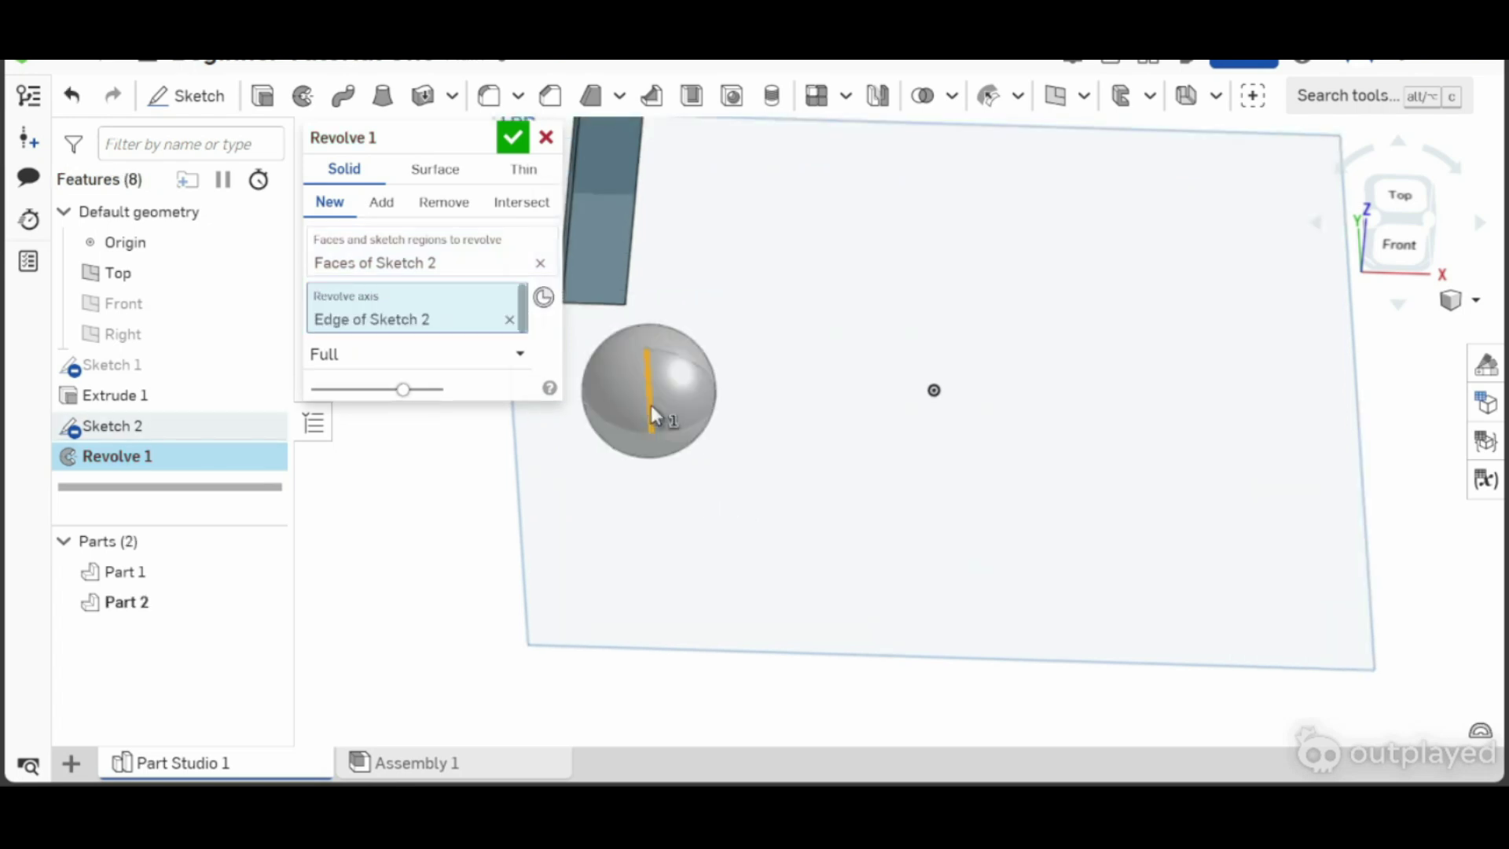
{"action": "mouse_move", "coordinate": [648, 427]}
{"action": "right_mouse_down"}
{"action": "mouse_move", "coordinate": [715, 481]}
{"action": "mouse_move", "coordinate": [643, 366]}
{"action": "right_mouse_up"}
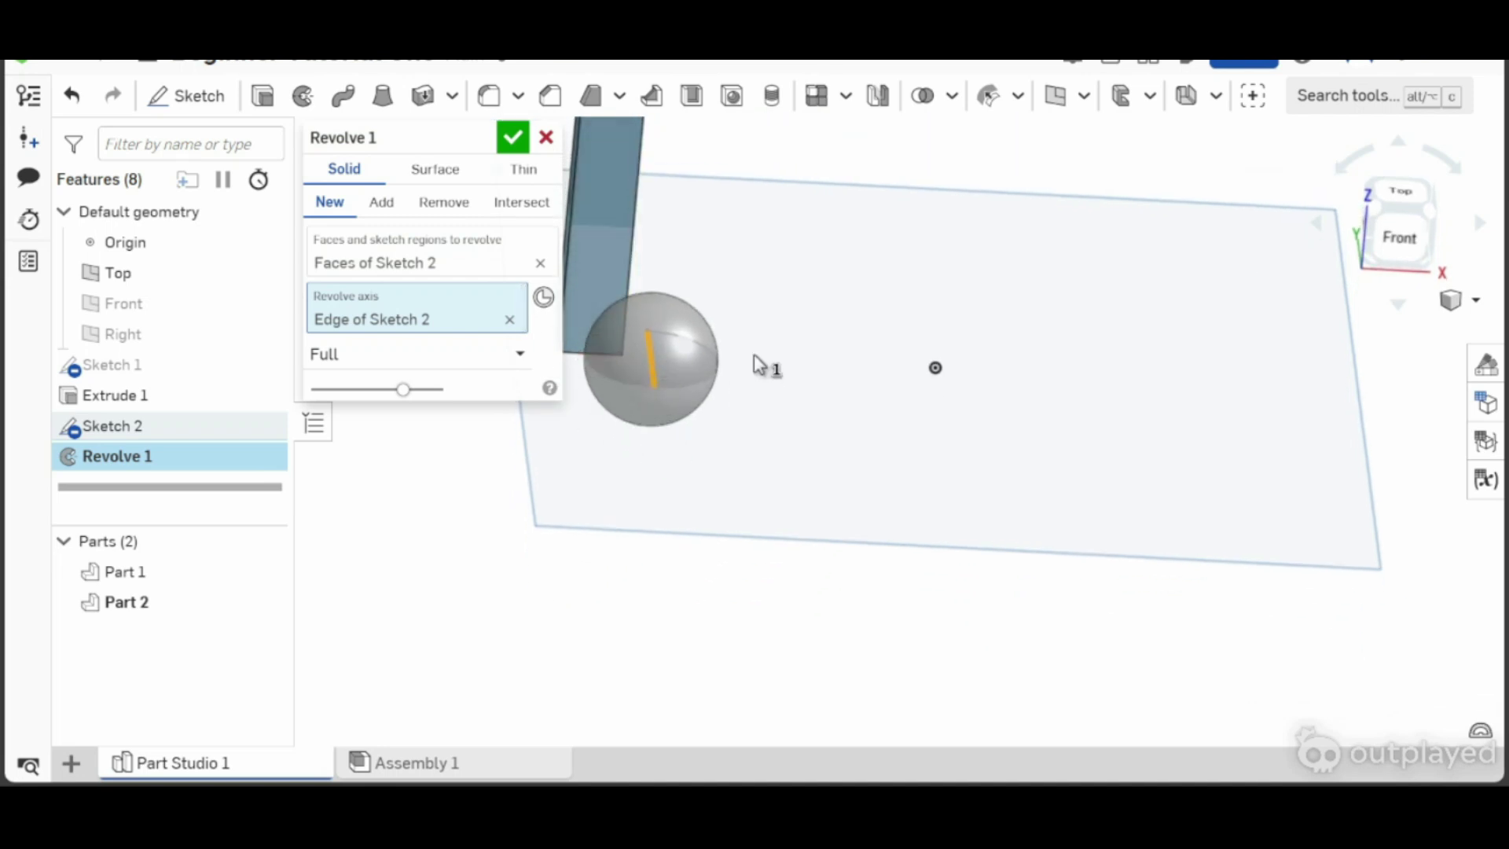
{"action": "right_click_drag", "start_coordinate": [743, 371], "coordinate": [805, 455]}
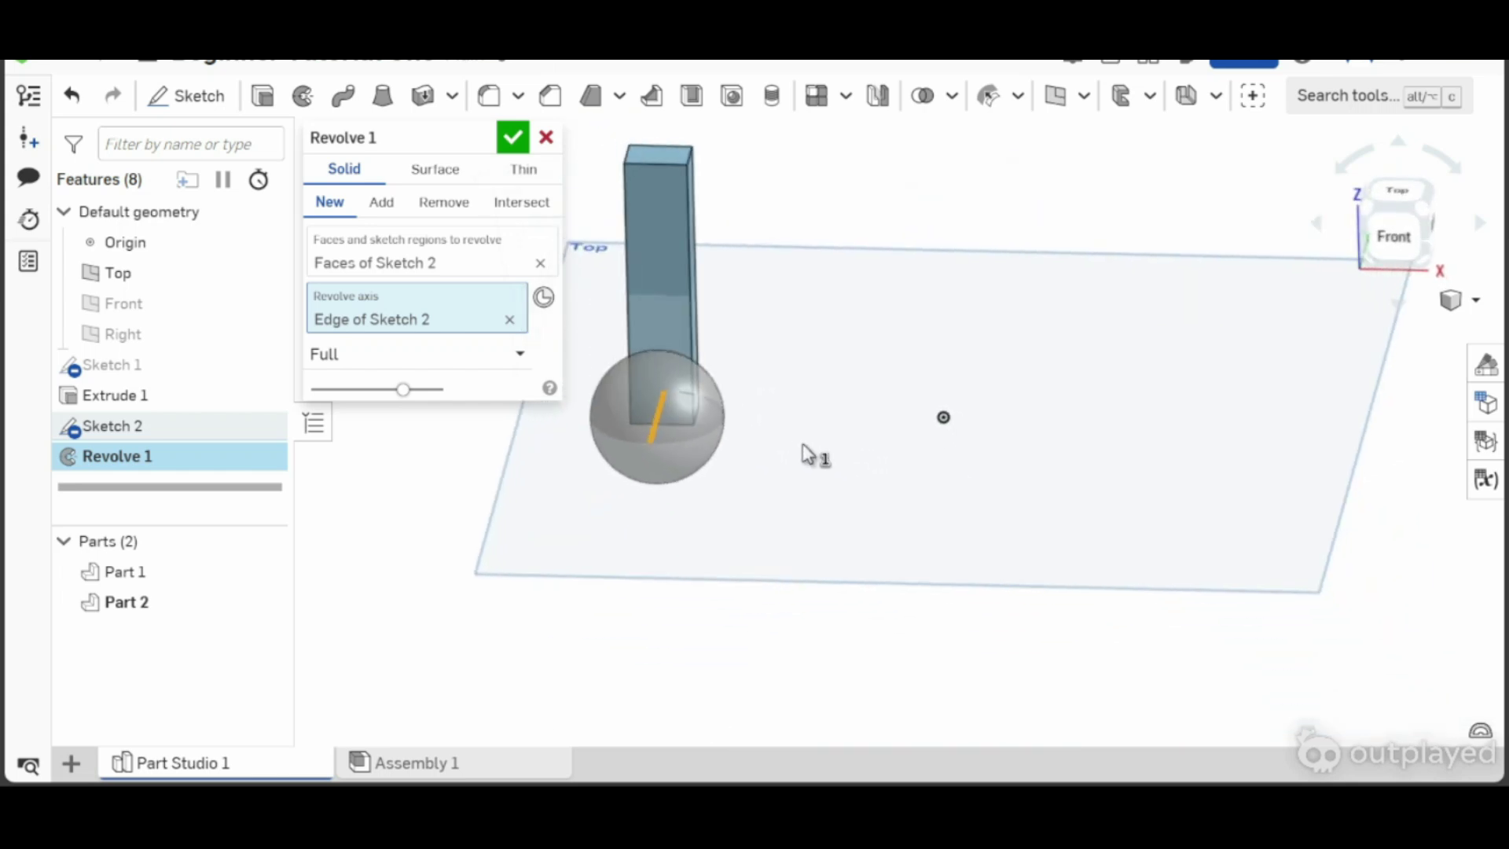
- Switch the half-circle's revolve to one direction and widen its revolve angle to 110 degrees
{"action": "left_click", "coordinate": [500, 367]}
{"action": "right_click_drag", "start_coordinate": [783, 480], "coordinate": [800, 479]}
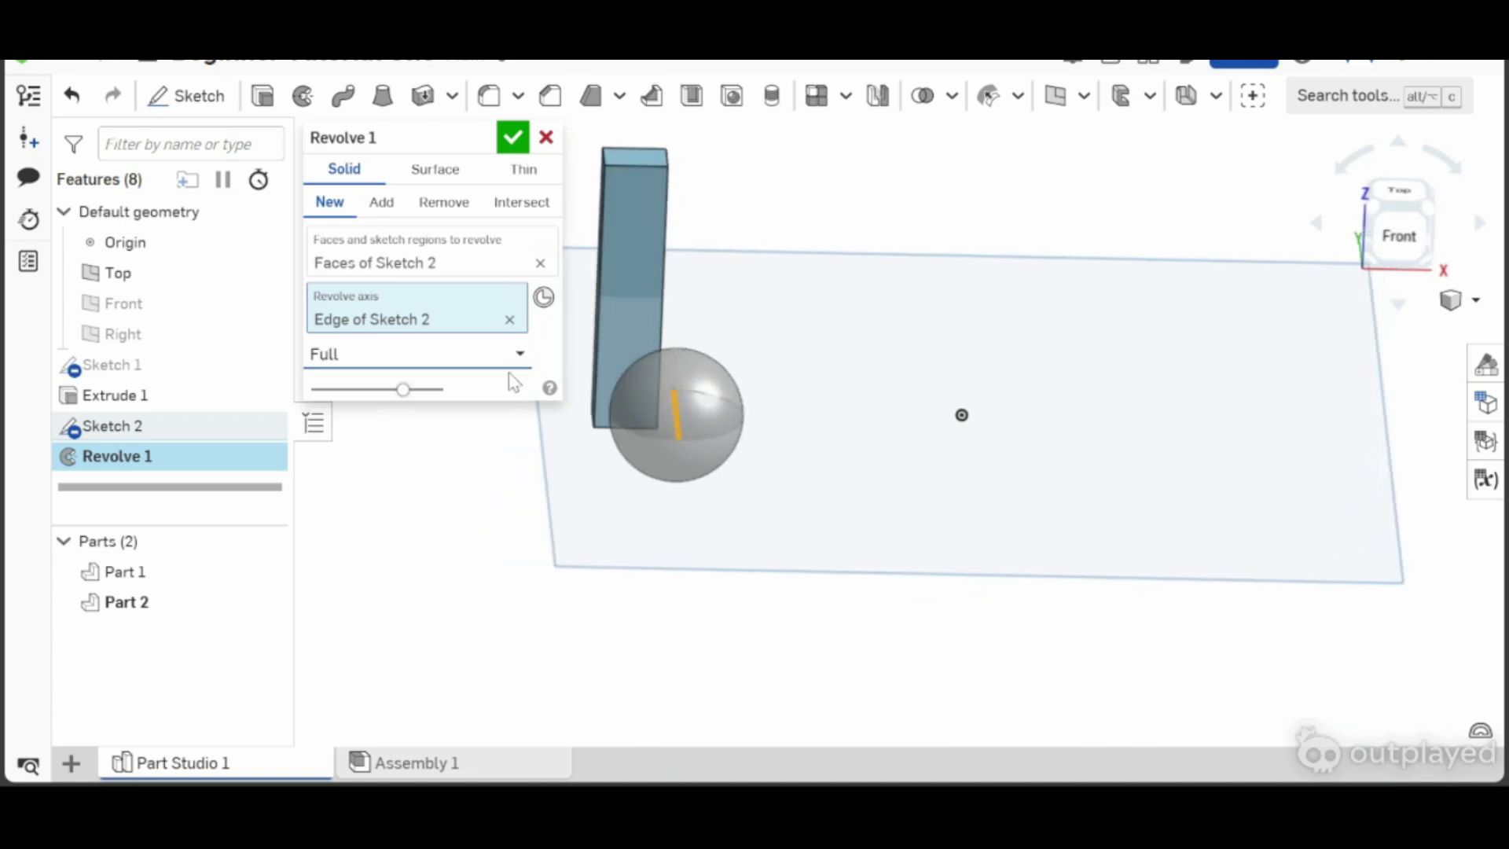
{"action": "left_click", "coordinate": [497, 355]}
{"action": "left_click", "coordinate": [463, 423]}
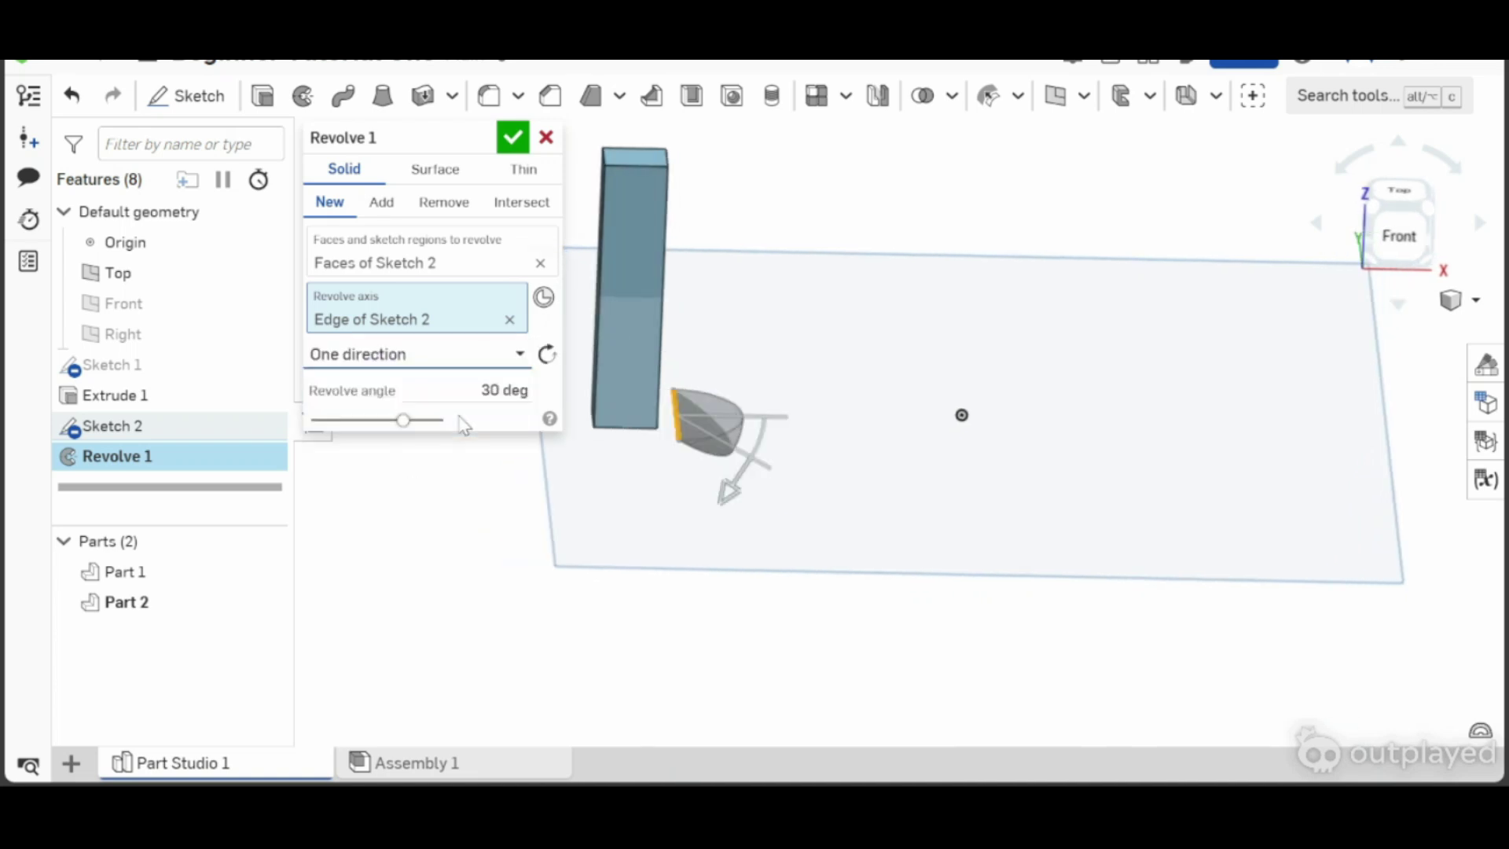
{"action": "left_click_drag", "start_coordinate": [726, 492], "coordinate": [581, 459]}
- Switch the revolve to symmetric and widen its angle to about 235 degrees
{"action": "left_click", "coordinate": [516, 356]}
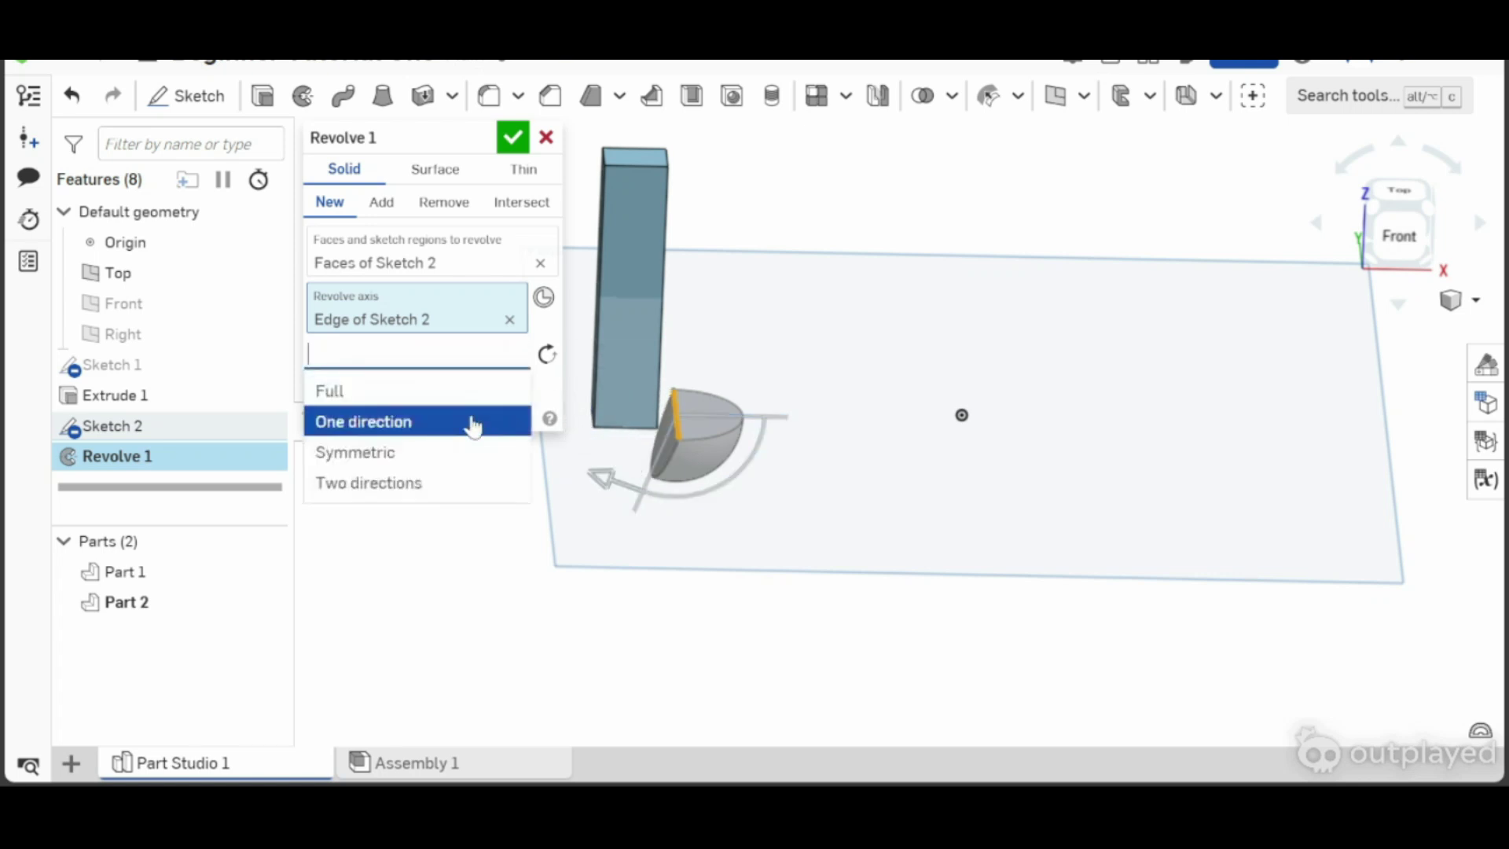
{"action": "left_click", "coordinate": [417, 451]}
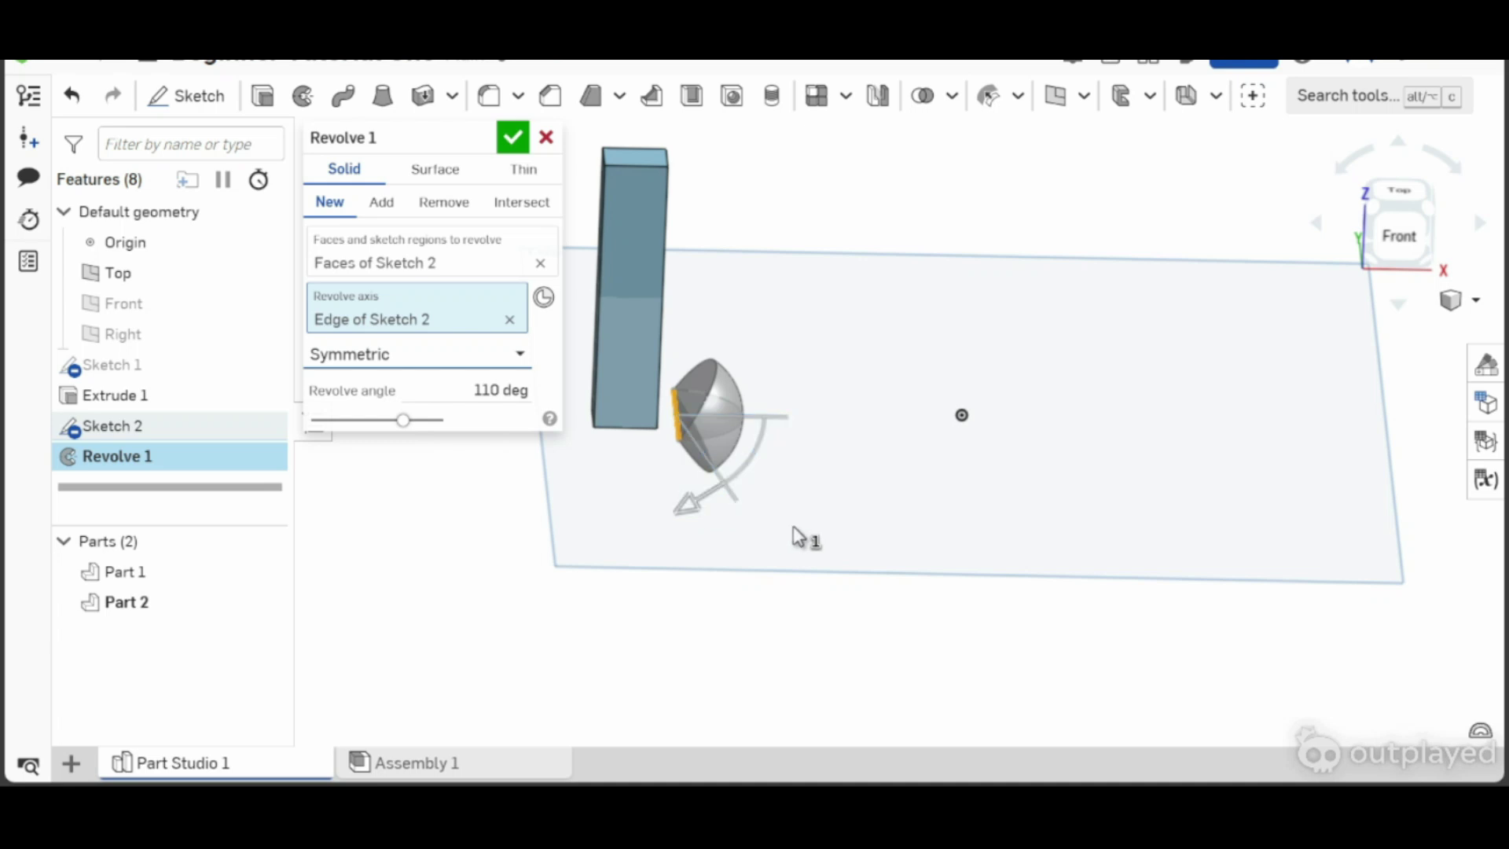
{"action": "right_click_drag", "start_coordinate": [760, 522], "coordinate": [865, 545]}
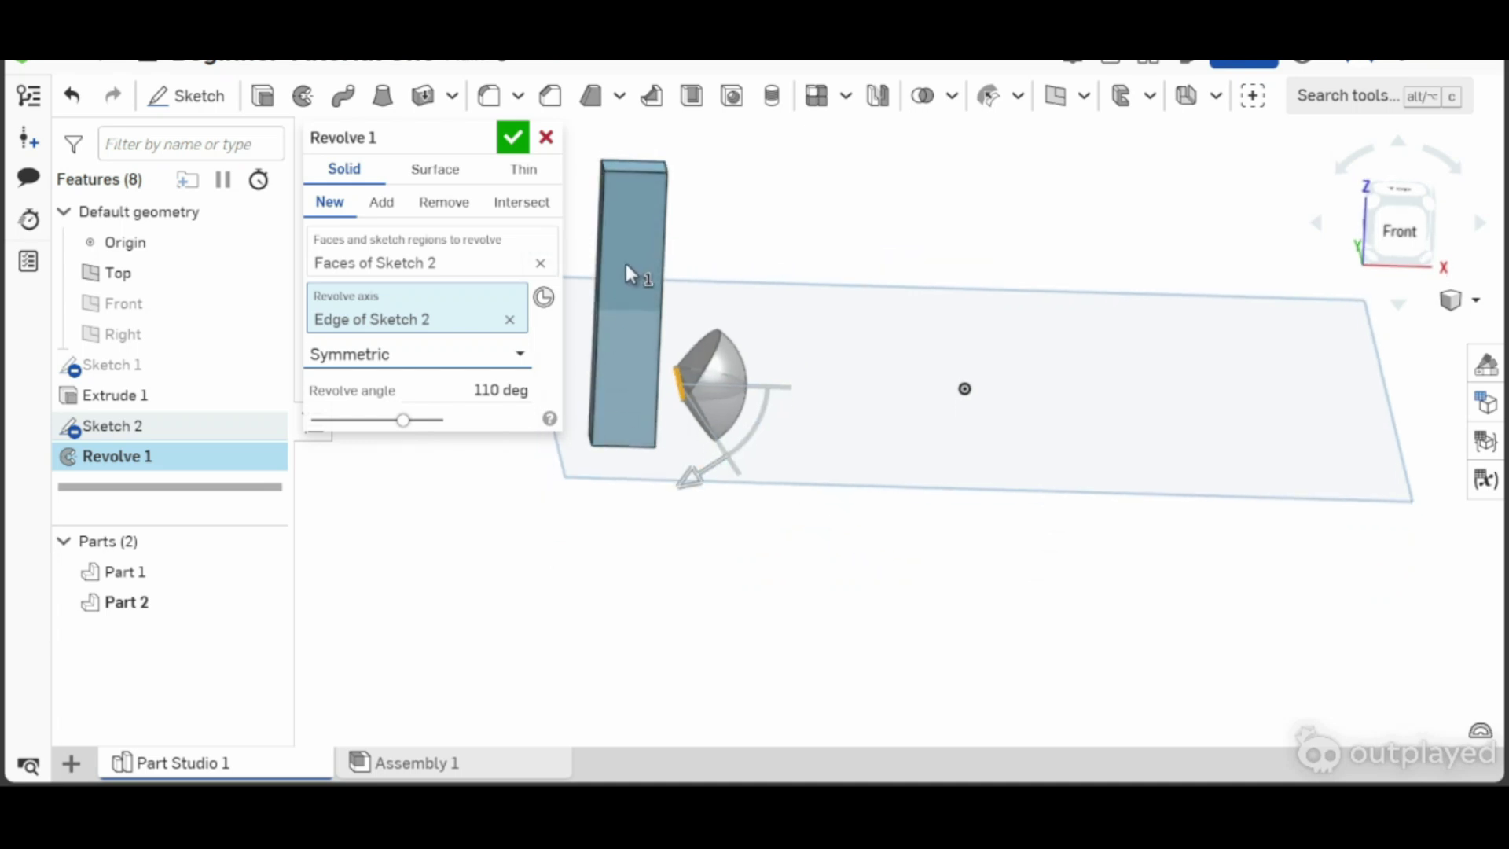
{"action": "left_click_drag", "start_coordinate": [711, 495], "coordinate": [594, 466]}
{"action": "scroll", "coordinate": [671, 427], "scroll_direction": "up", "scroll_amount": 5}
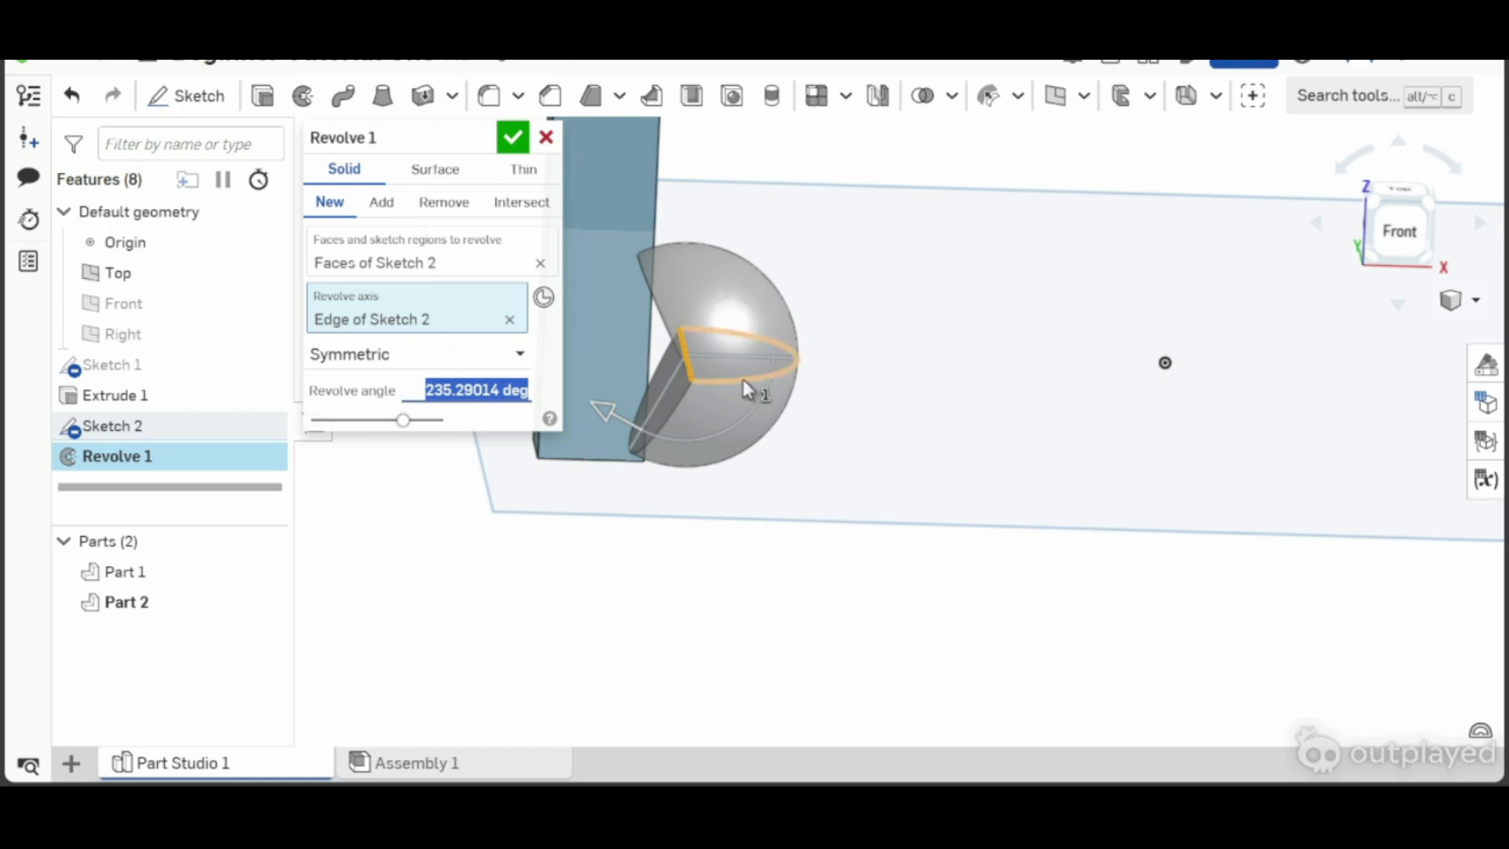
- Set the half-circle's revolve extent to Full and accept the feature
{"action": "left_click", "coordinate": [470, 353]}
{"action": "left_click", "coordinate": [473, 358]}
{"action": "left_click", "coordinate": [460, 391]}
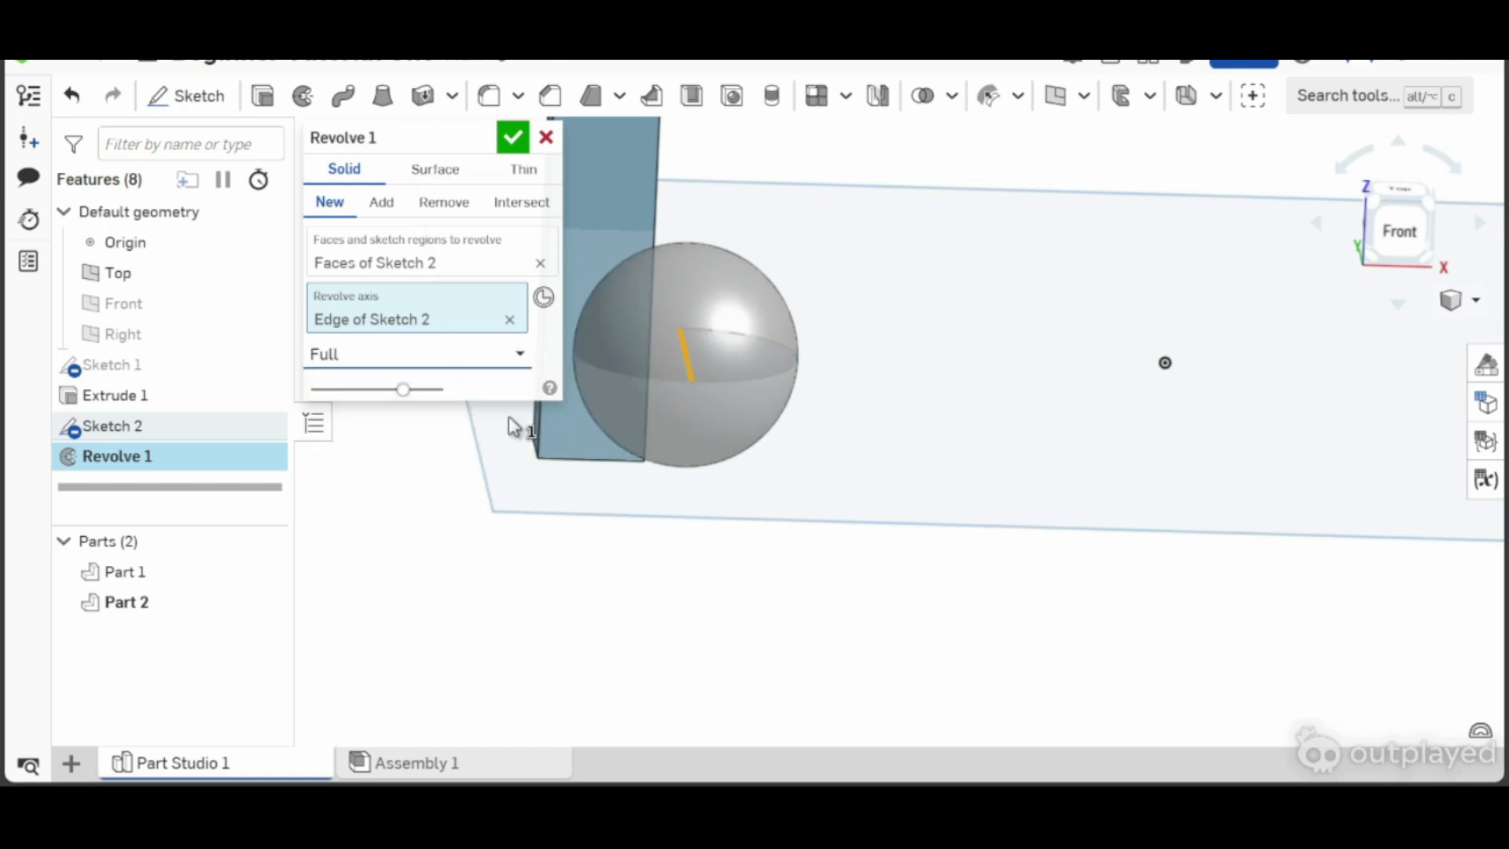
{"action": "scroll", "coordinate": [809, 456], "scroll_direction": "down", "scroll_amount": 5}
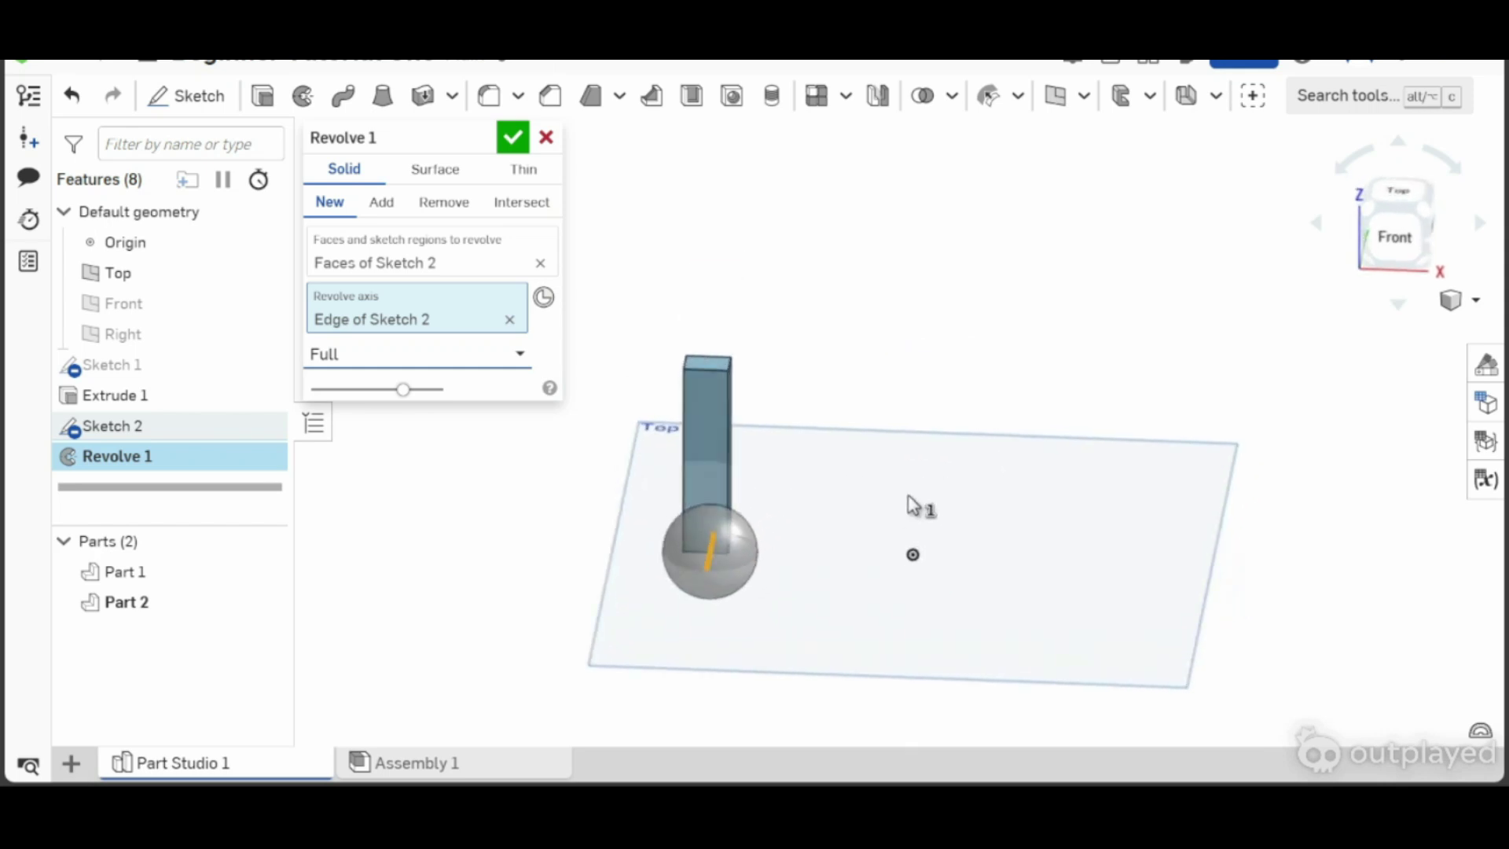
{"action": "left_click", "coordinate": [512, 137]}
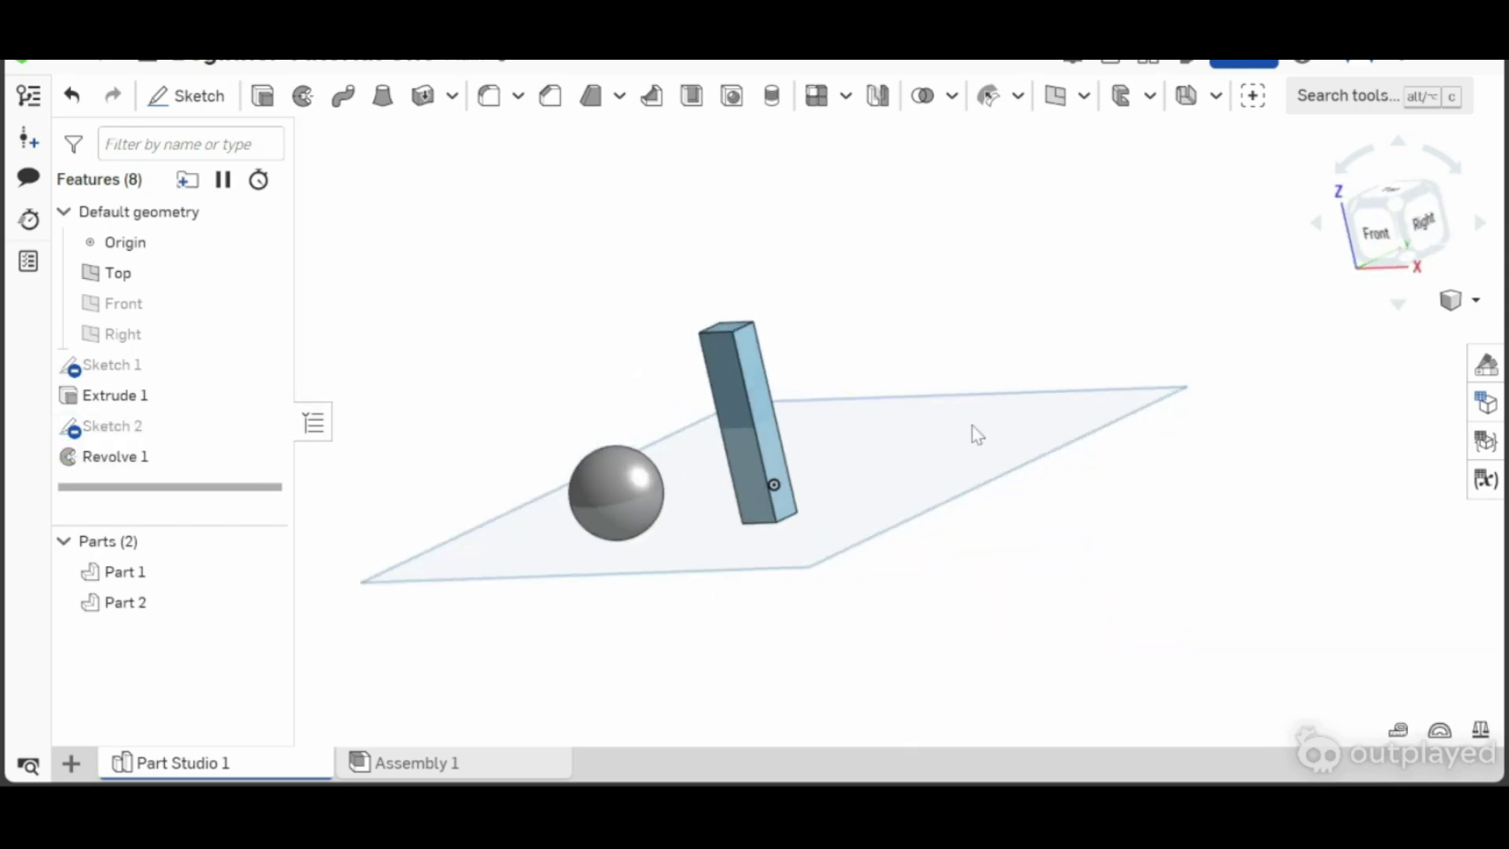
- Show the Front plane and start a new sketch on it, viewed normal to the sketch plane
{"action": "right_click_drag", "start_coordinate": [972, 425], "coordinate": [1018, 431]}
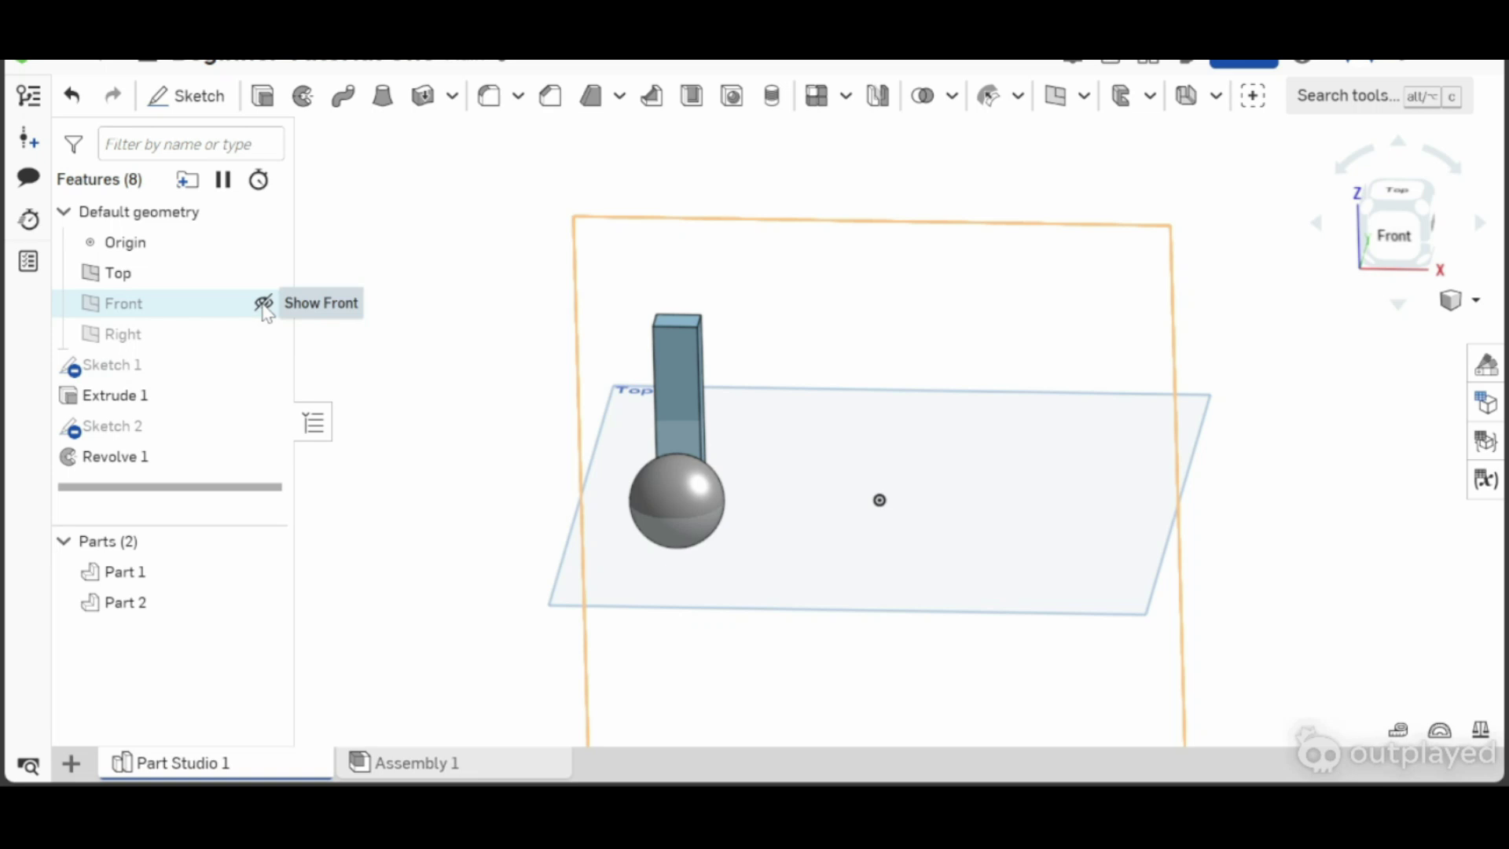
{"action": "left_click", "coordinate": [264, 305]}
{"action": "right_click_drag", "start_coordinate": [908, 592], "coordinate": [915, 566]}
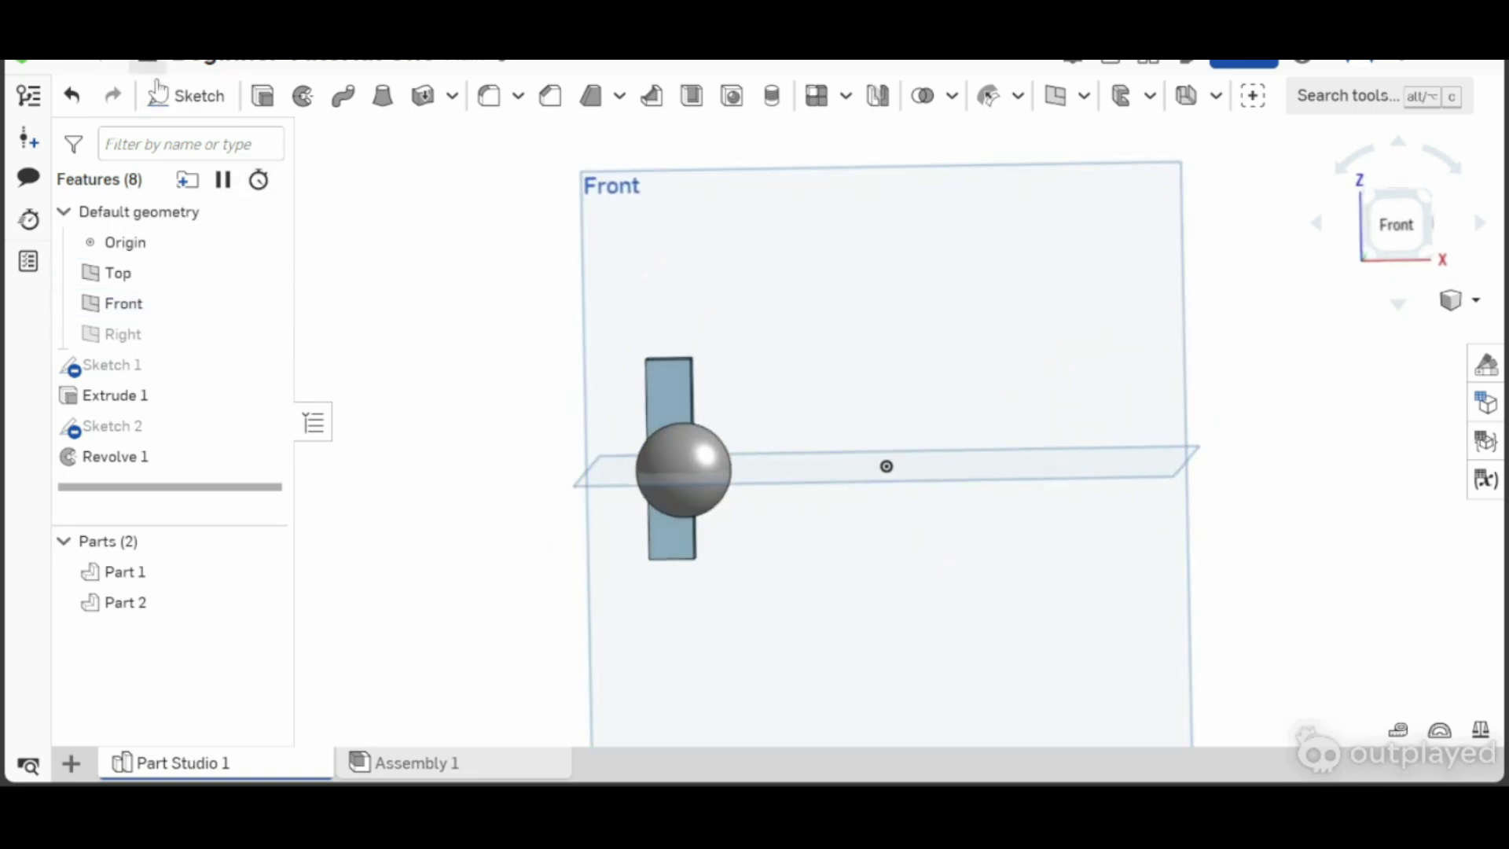
{"action": "left_click", "coordinate": [181, 95]}
{"action": "left_click", "coordinate": [959, 314]}
{"action": "right_click", "coordinate": [960, 315]}
{"action": "left_click", "coordinate": [1058, 649]}
{"action": "right_click", "coordinate": [913, 398]}
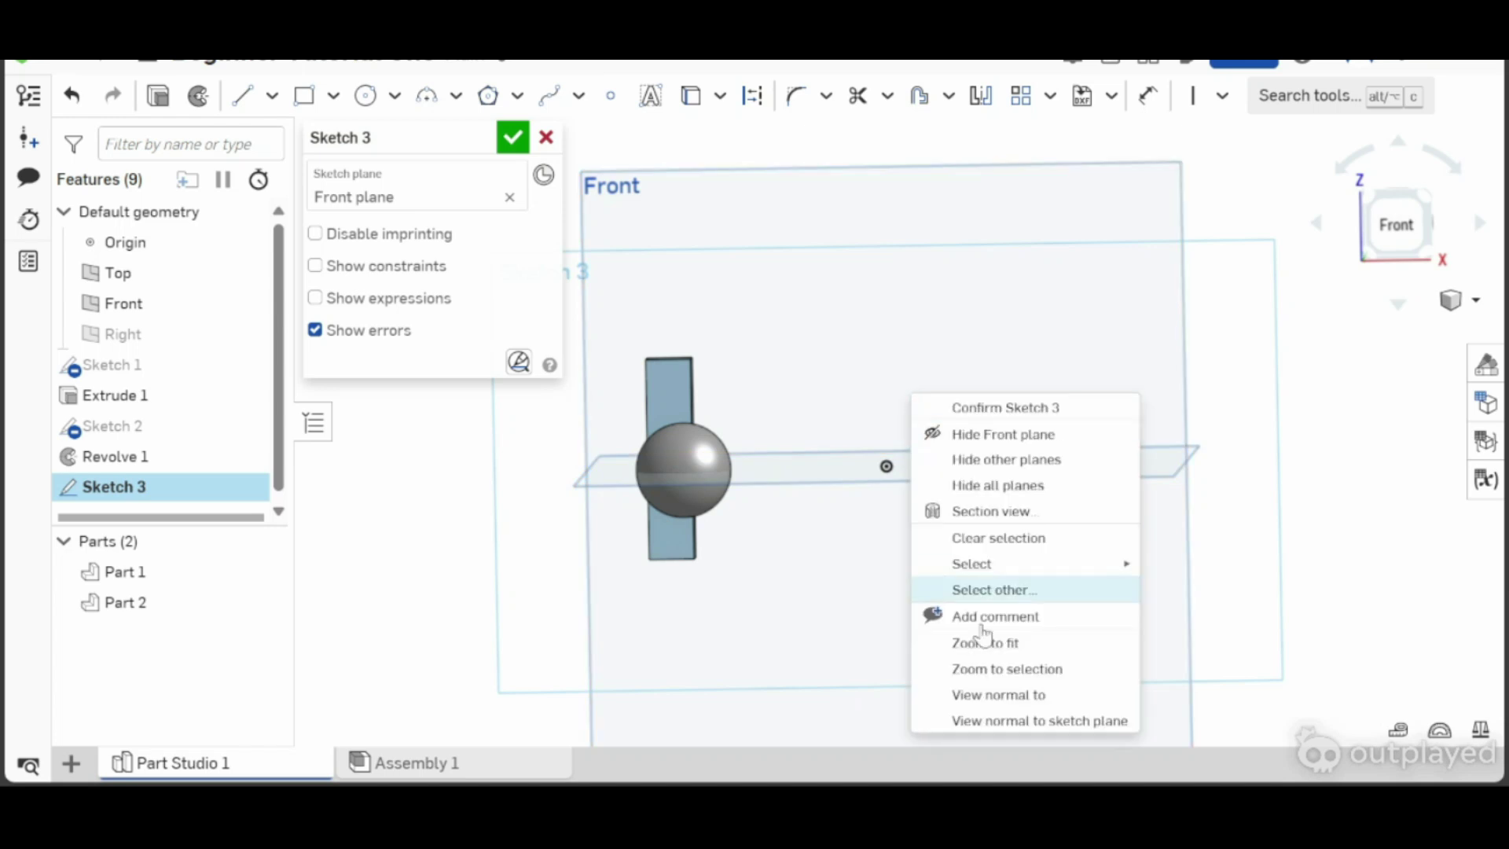
{"action": "left_click", "coordinate": [997, 720]}
- Draw a closed cup-wall line profile beside the origin: base about 0.56 in, slanted outer side 1.48 in, rim 0.26 in, inner edge 0.24 in
{"action": "scroll", "coordinate": [897, 436], "scroll_direction": "up", "scroll_amount": 5}
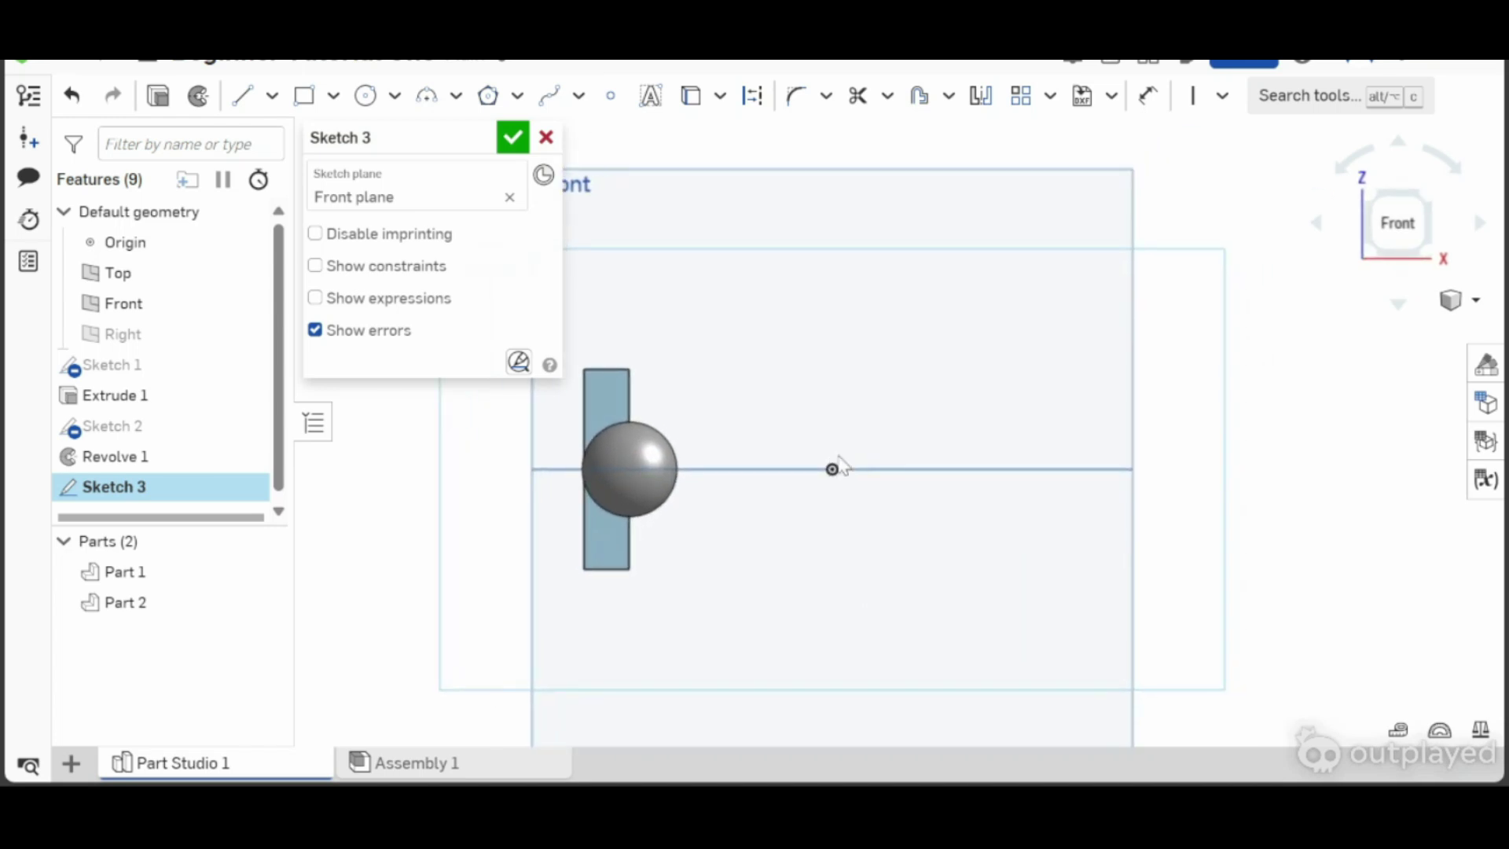
{"action": "left_click", "coordinate": [241, 95]}
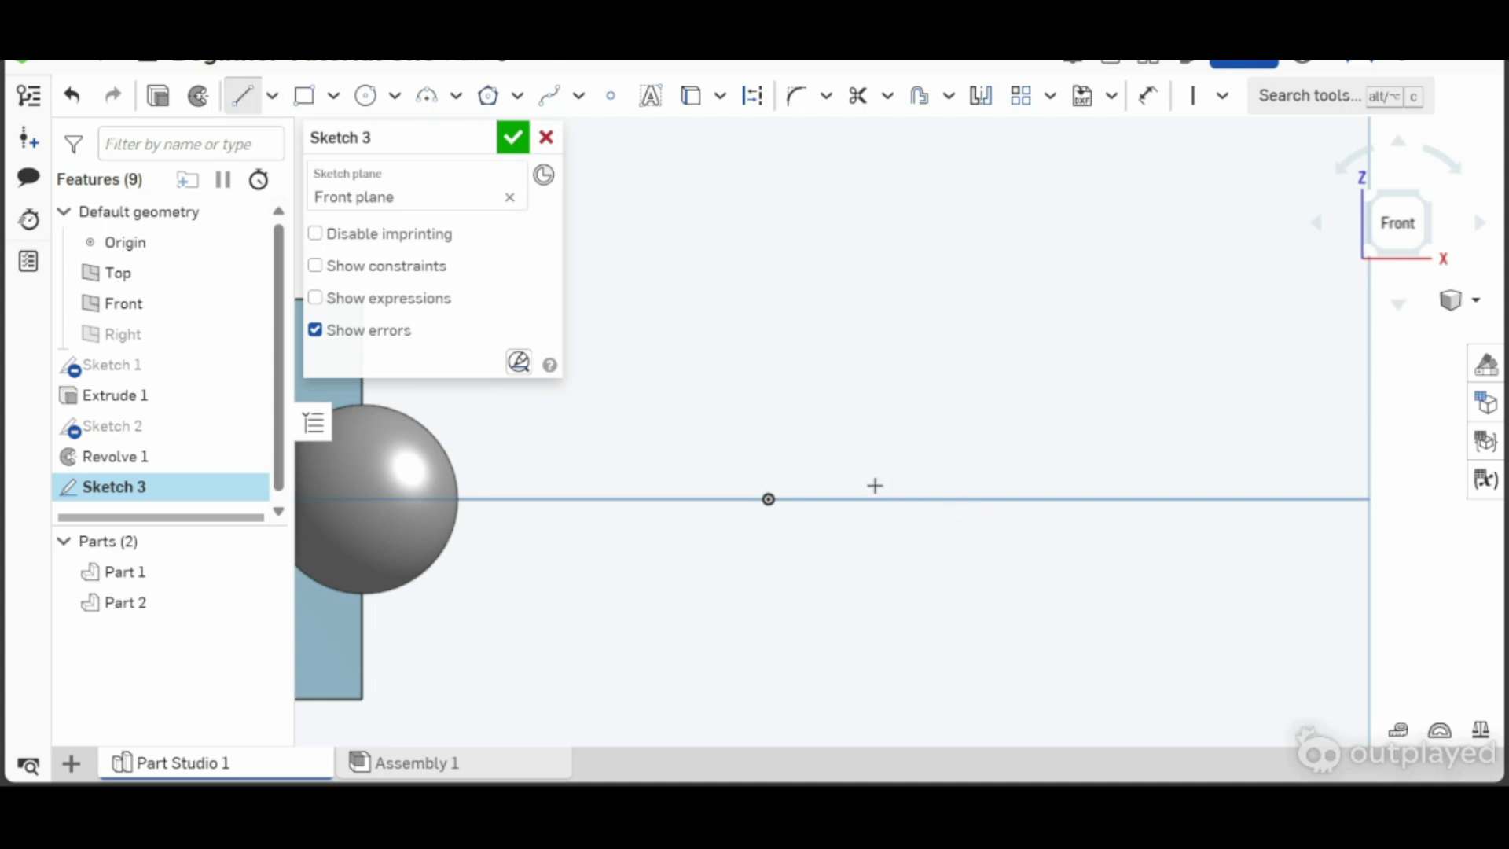
{"action": "left_click", "coordinate": [875, 496]}
{"action": "left_click", "coordinate": [987, 500]}
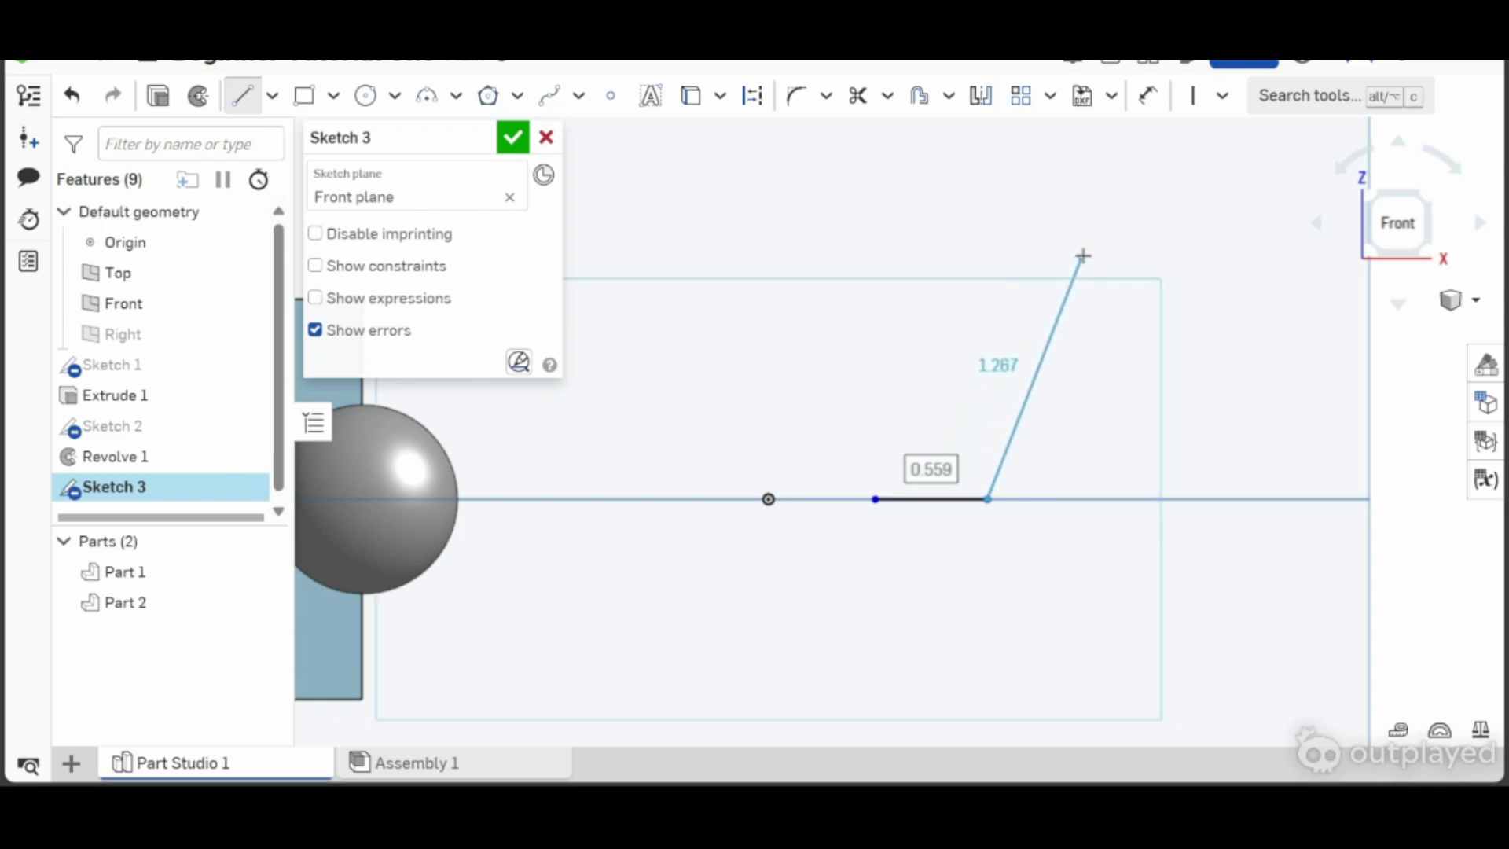
{"action": "left_click", "coordinate": [1078, 216]}
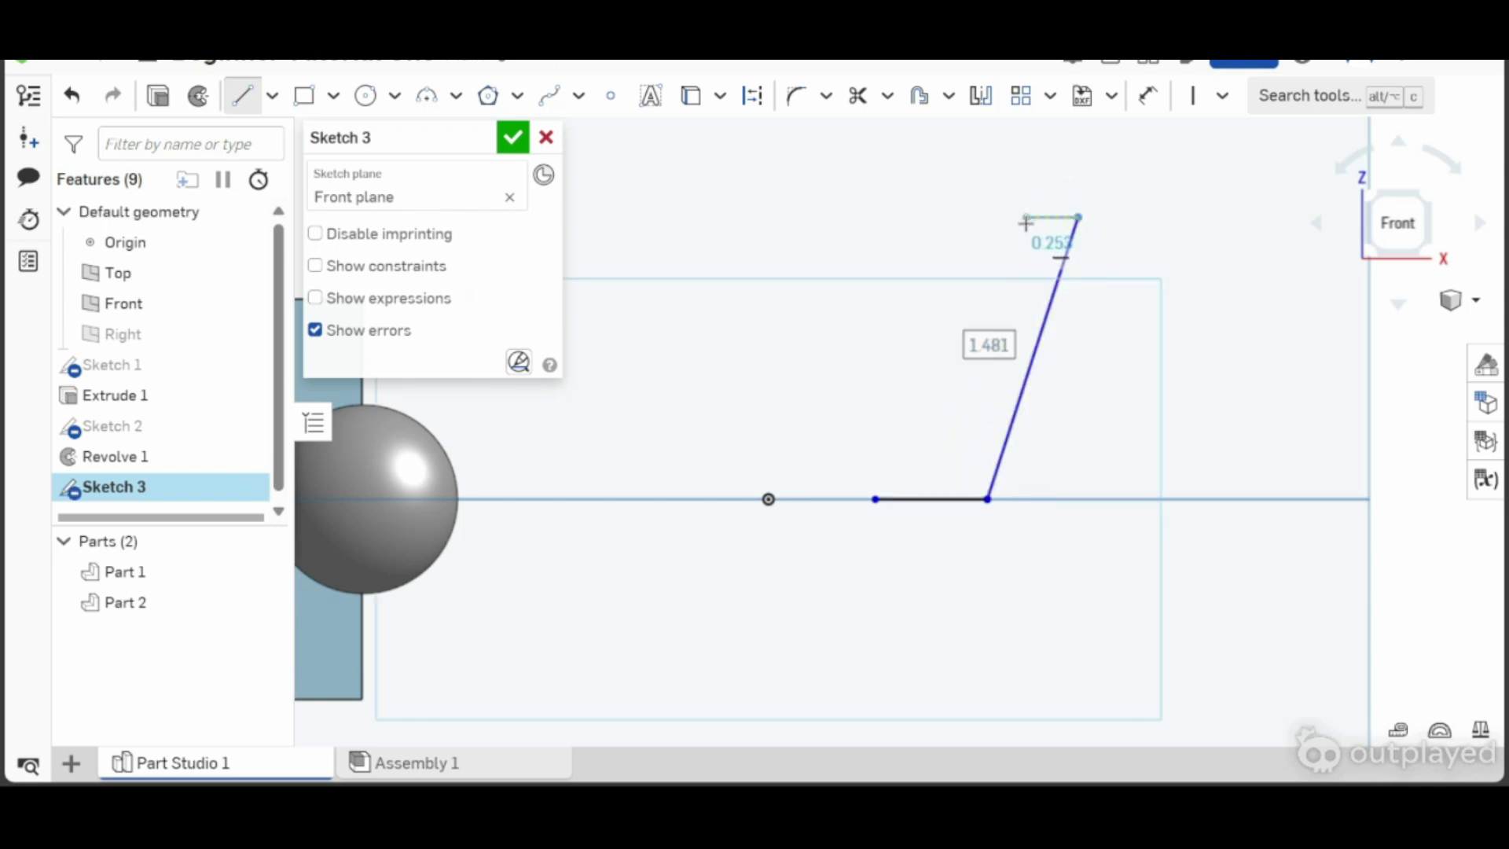
{"action": "left_click", "coordinate": [1025, 219]}
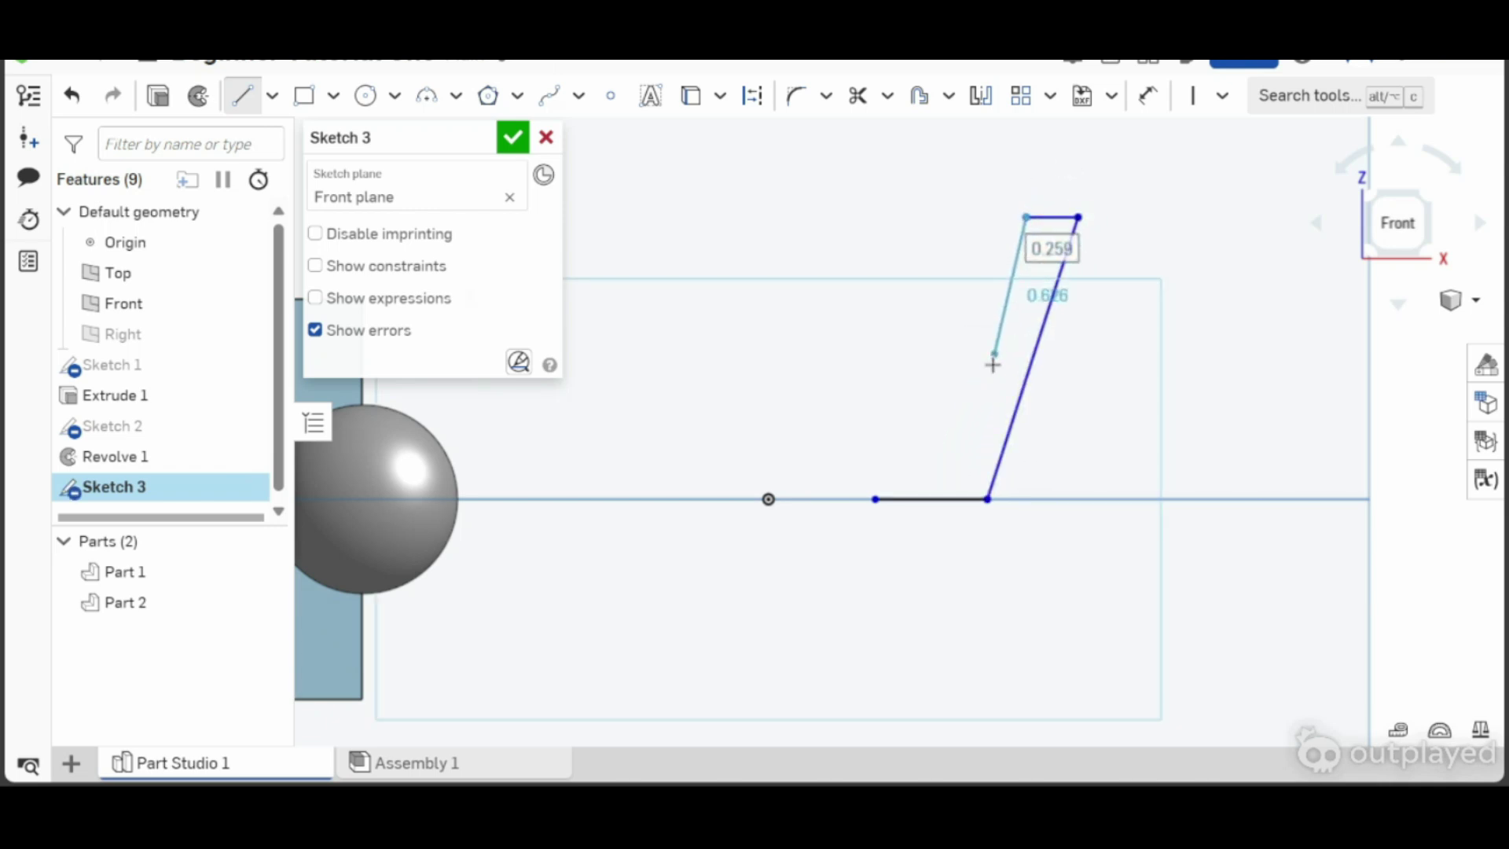
{"action": "left_click", "coordinate": [950, 451]}
{"action": "left_click", "coordinate": [874, 451]}
{"action": "left_click", "coordinate": [875, 498]}
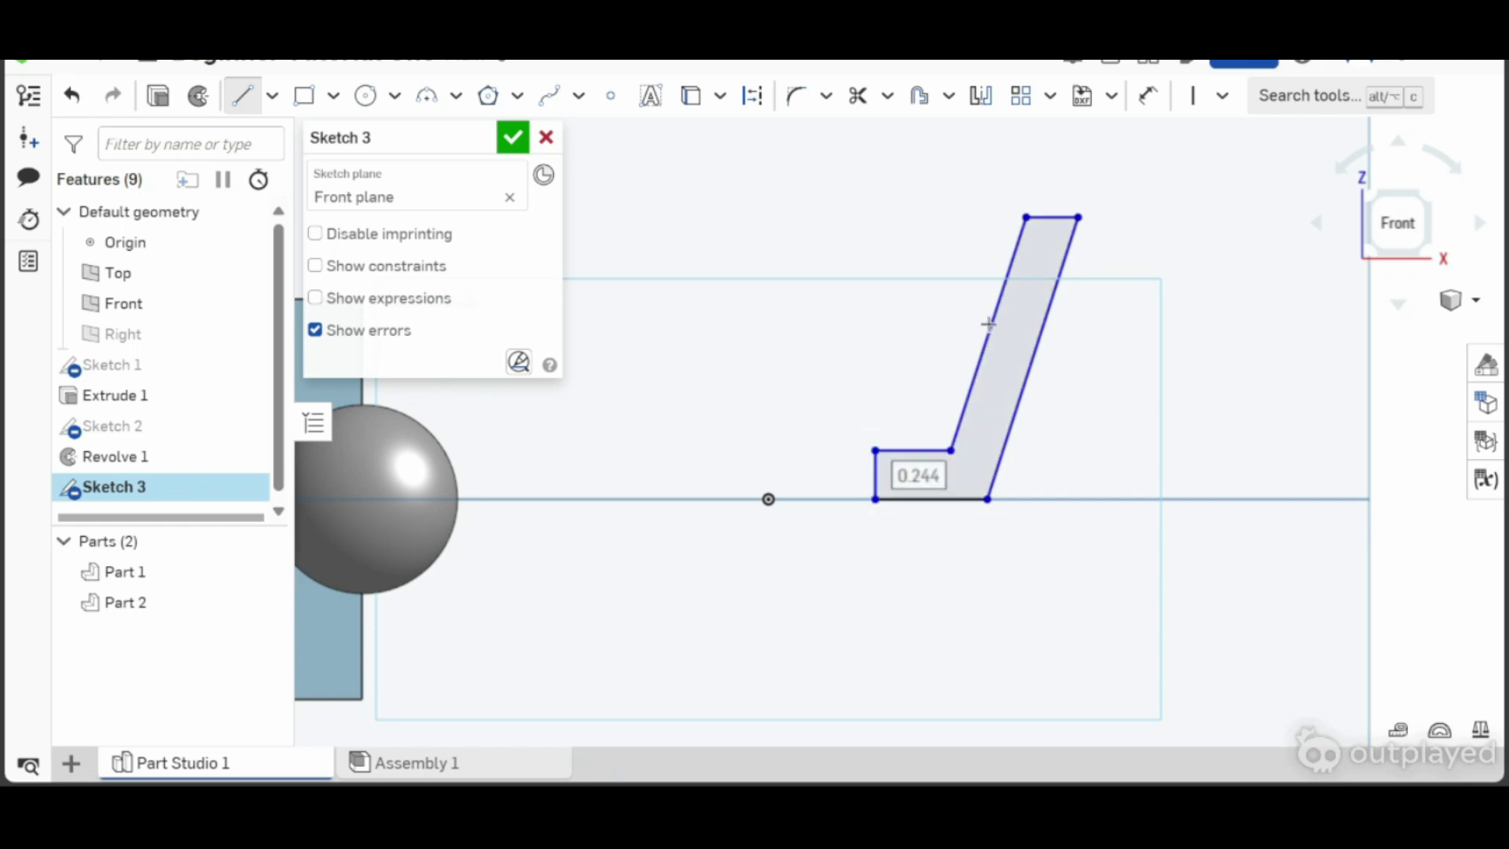
- Constrain the two long slanted sides of the cup-wall profile parallel to each other
{"action": "left_click", "coordinate": [1222, 96]}
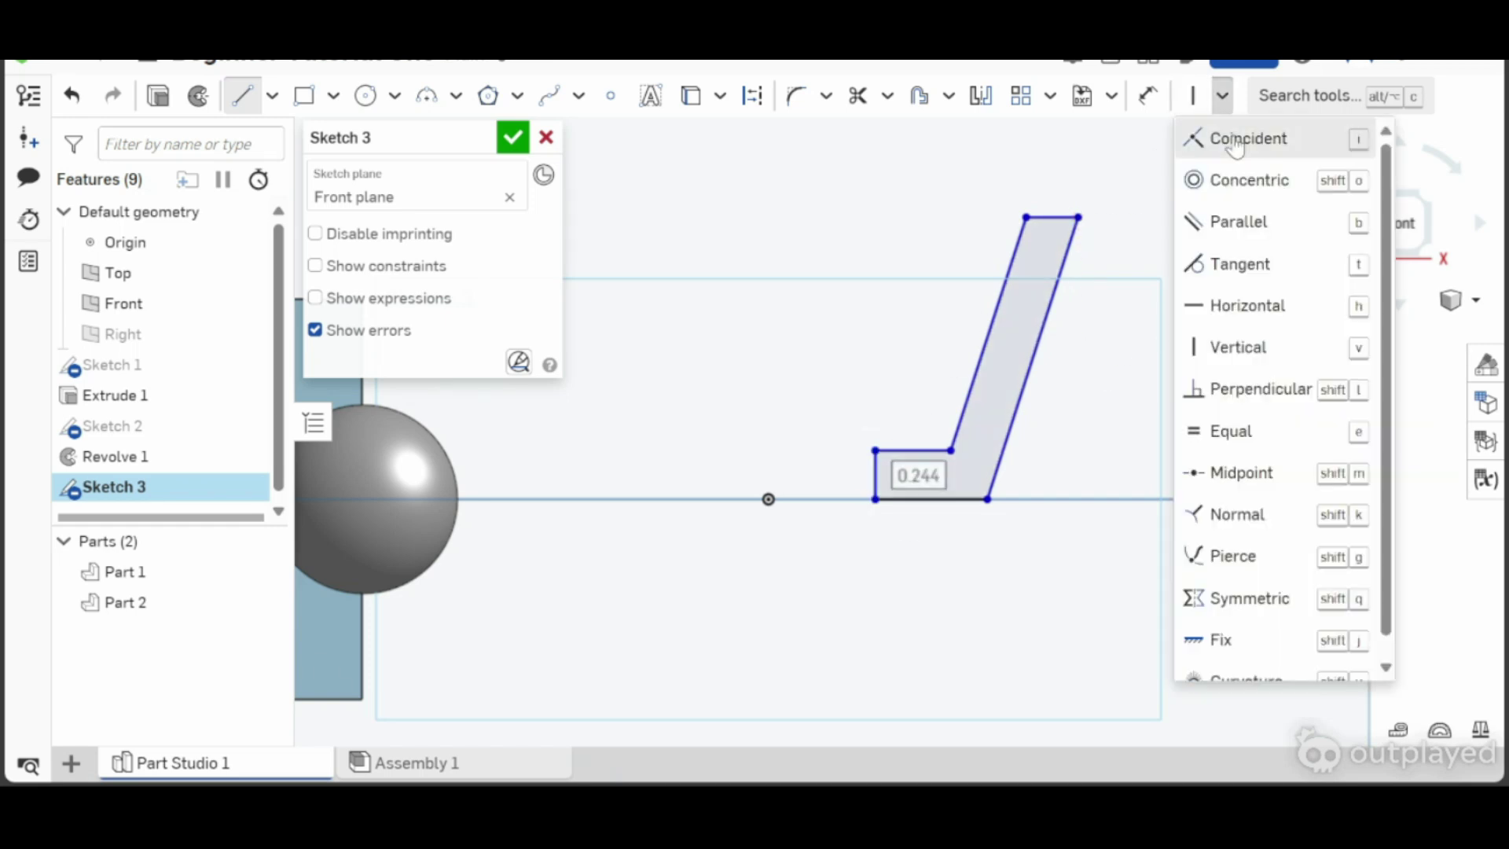
{"action": "left_click", "coordinate": [1239, 219]}
{"action": "left_click", "coordinate": [1011, 285]}
{"action": "left_click", "coordinate": [1049, 296]}
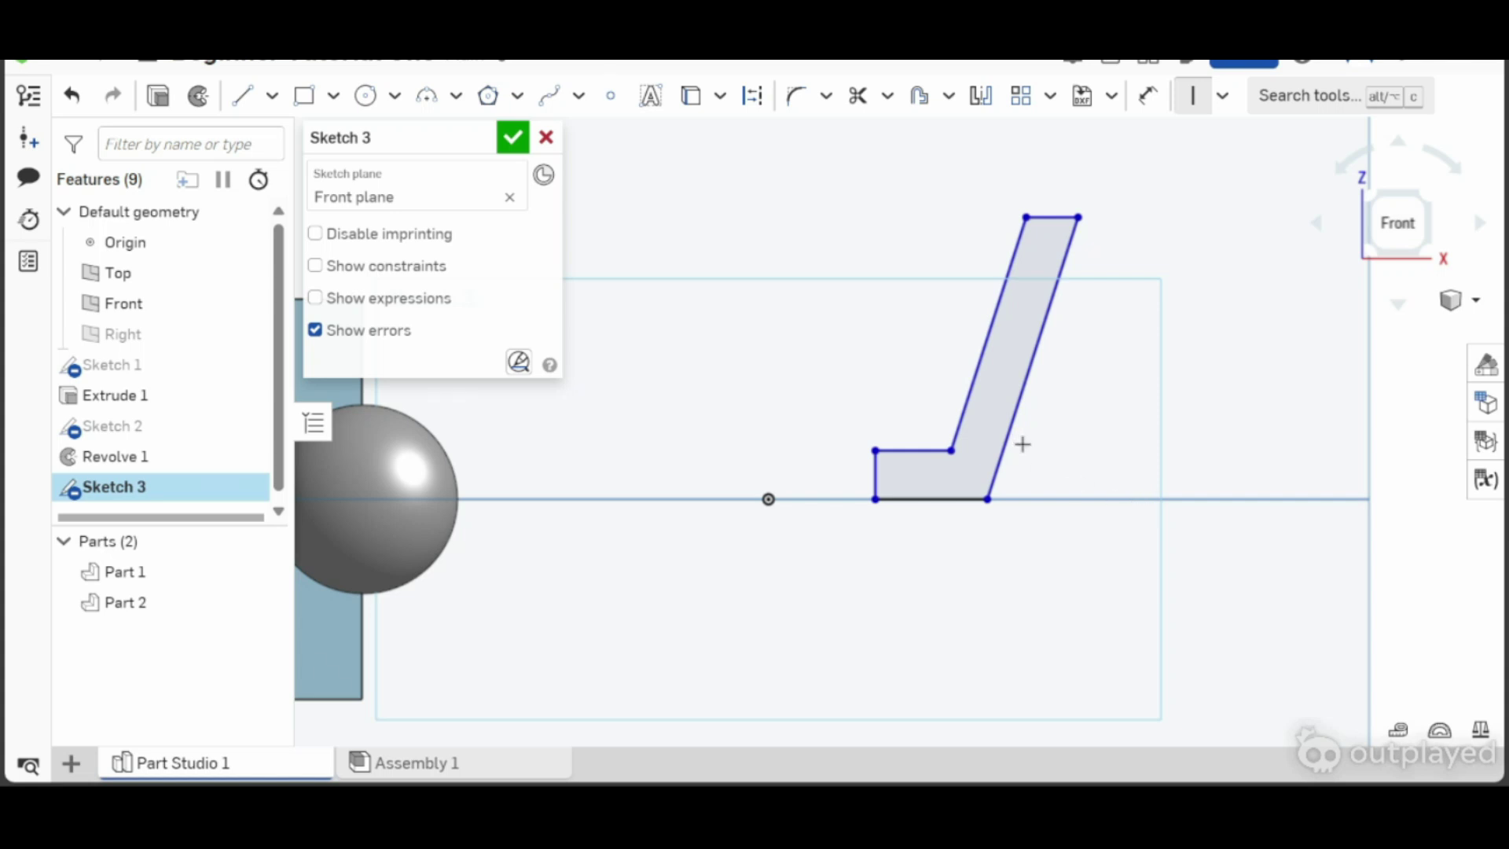
- Revolve the cup-wall profile a full turn as a new solid around its short vertical edge and accept the feature
{"action": "key", "text": "shift+w"}
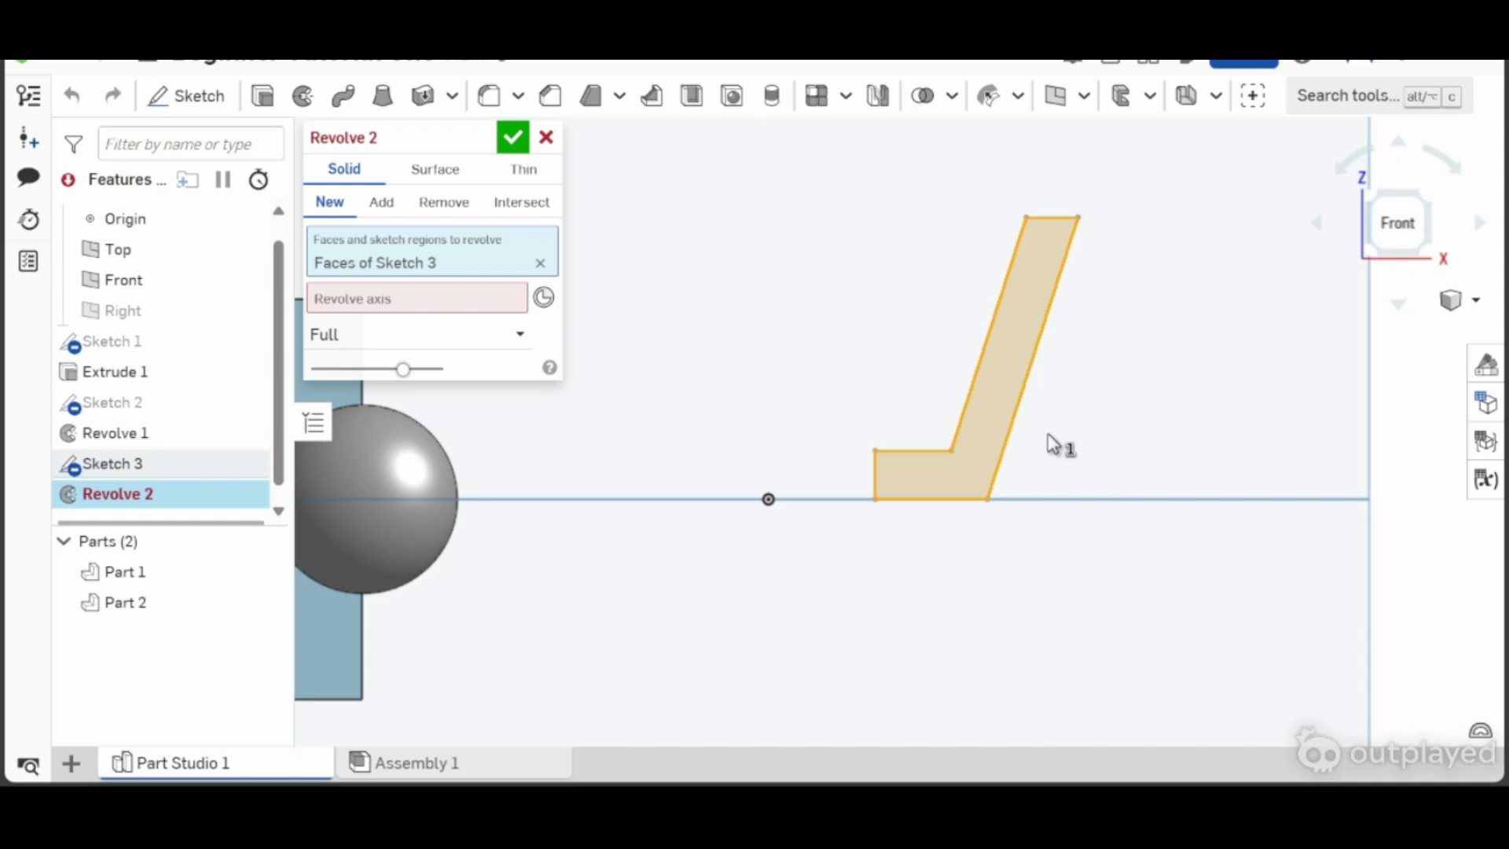
{"action": "left_click", "coordinate": [448, 306]}
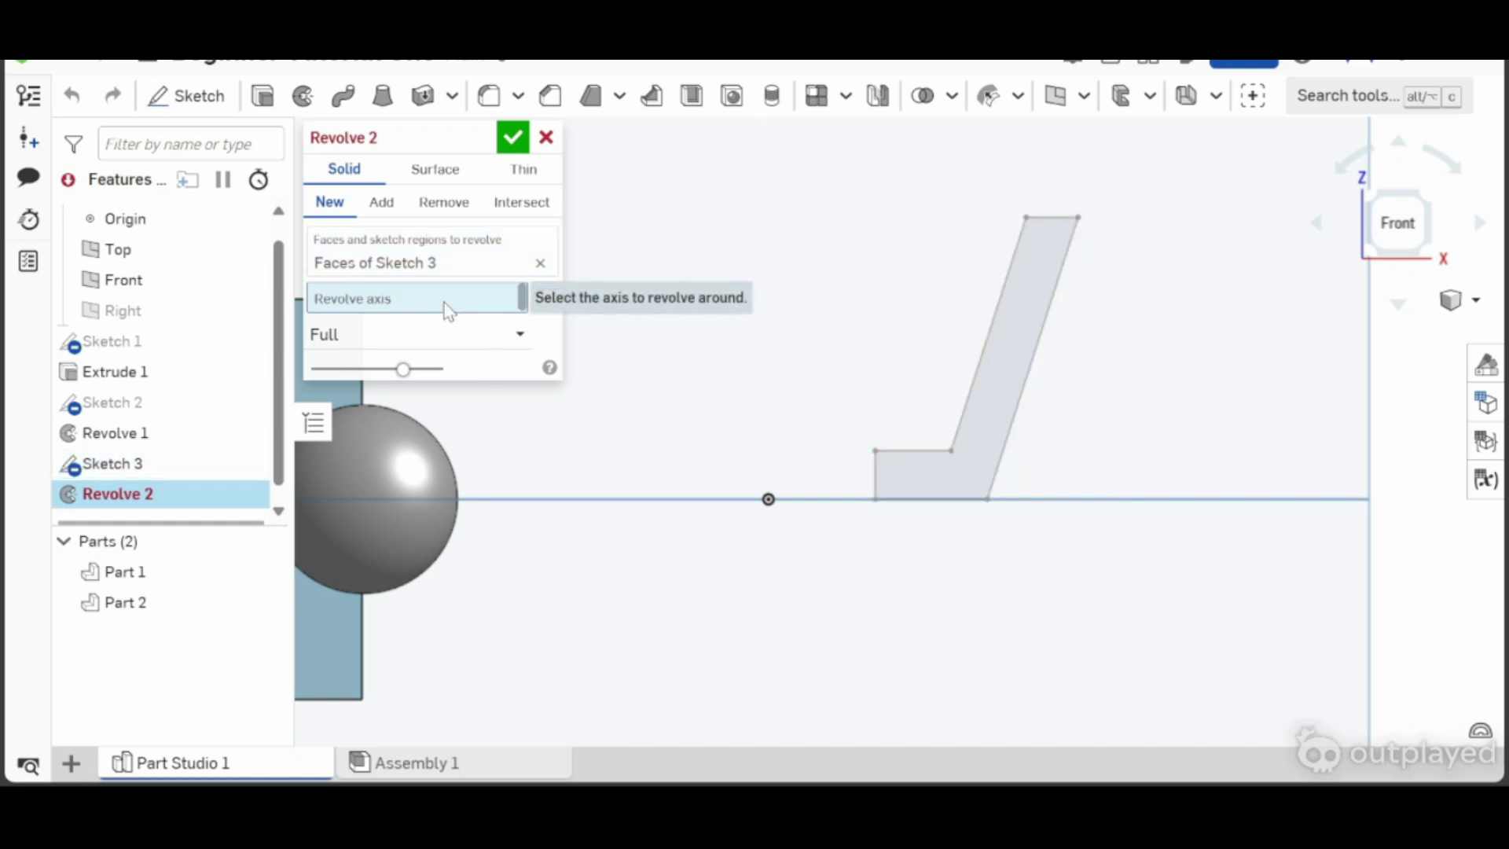
{"action": "left_click", "coordinate": [875, 476]}
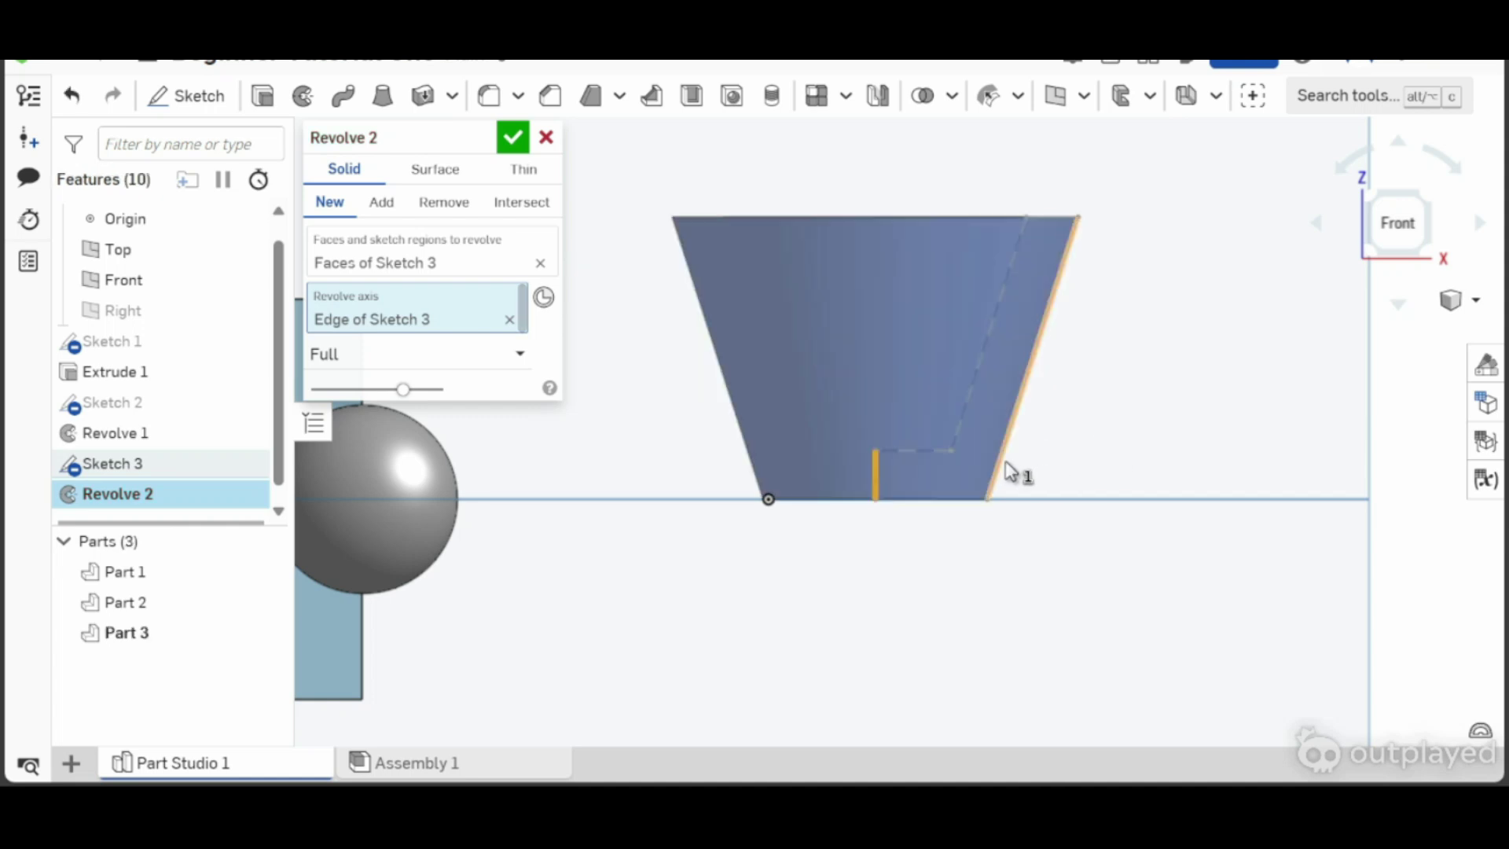
{"action": "right_click_drag", "start_coordinate": [1110, 436], "coordinate": [1118, 488]}
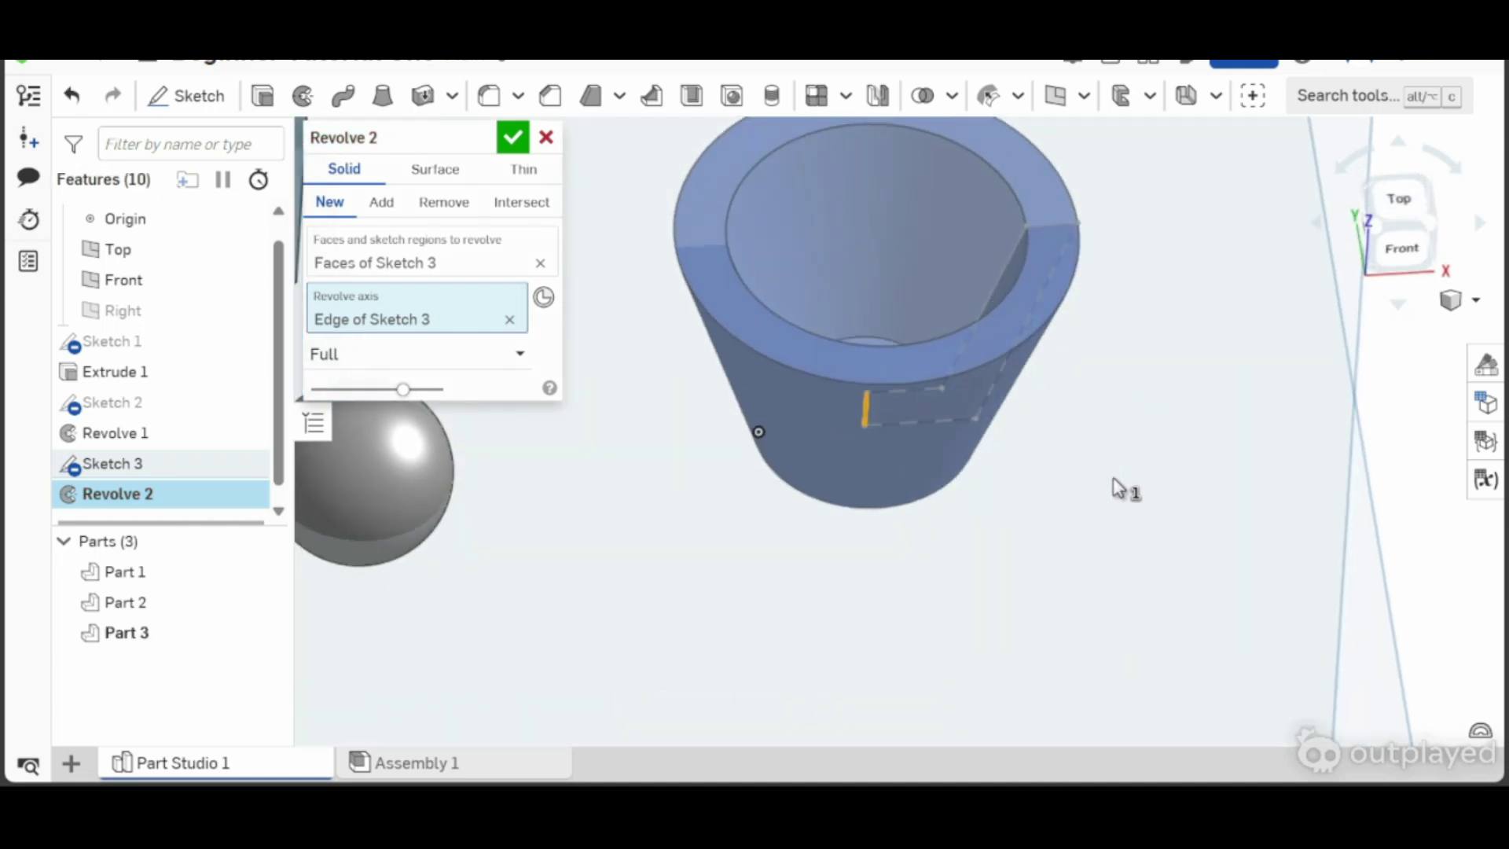
{"action": "left_click", "coordinate": [515, 139]}
- Hide the Front plane to look over the three solids, and show the plane again
{"action": "scroll", "coordinate": [947, 299], "scroll_direction": "up", "scroll_amount": 3}
{"action": "right_click_drag", "start_coordinate": [947, 298], "coordinate": [956, 371]}
{"action": "key", "text": "f"}
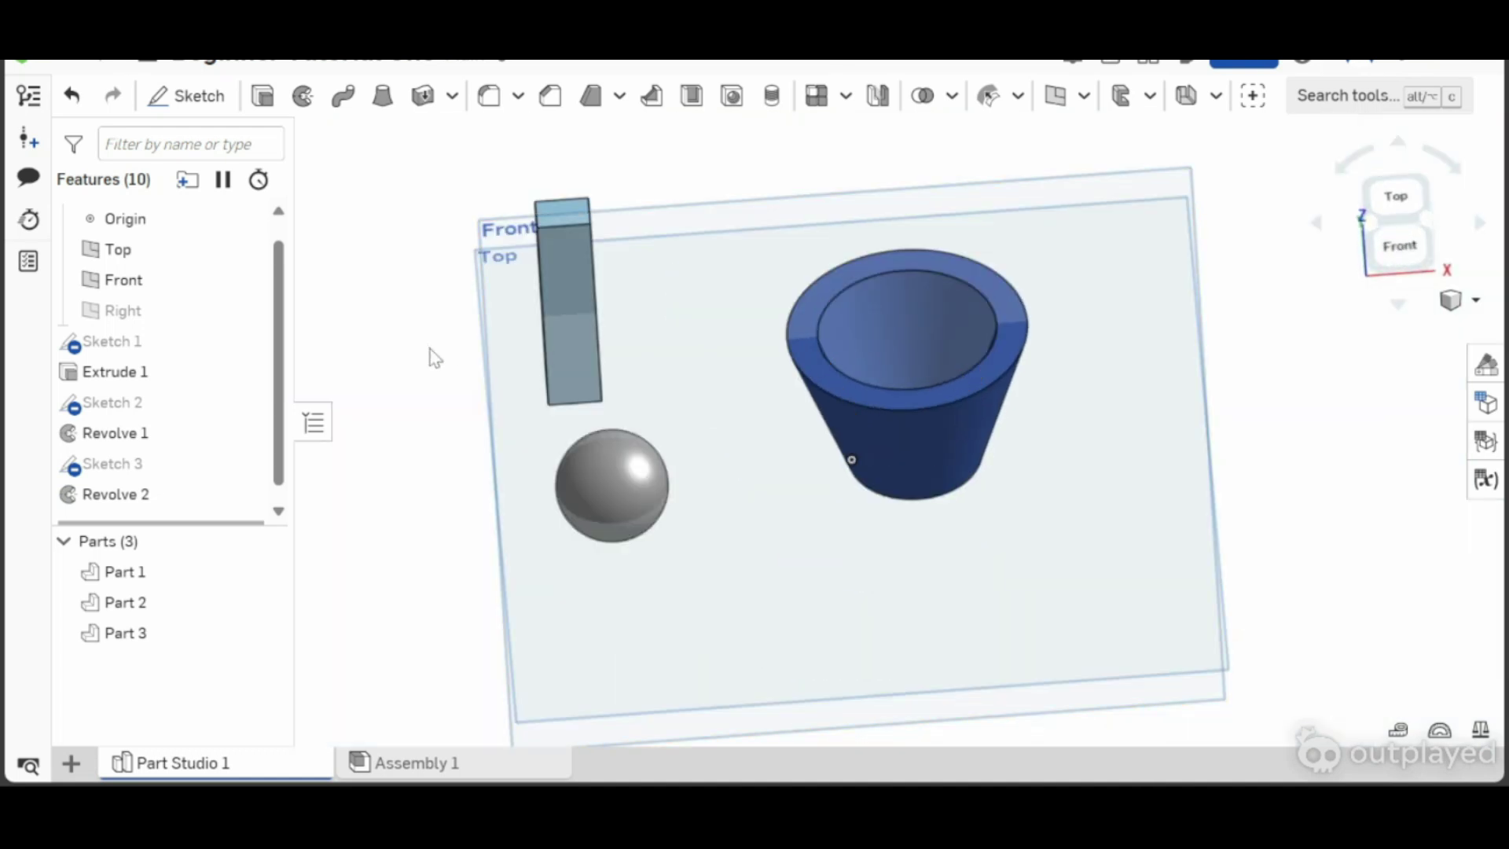
{"action": "left_click", "coordinate": [245, 280]}
{"action": "right_click_drag", "start_coordinate": [522, 464], "coordinate": [878, 554]}
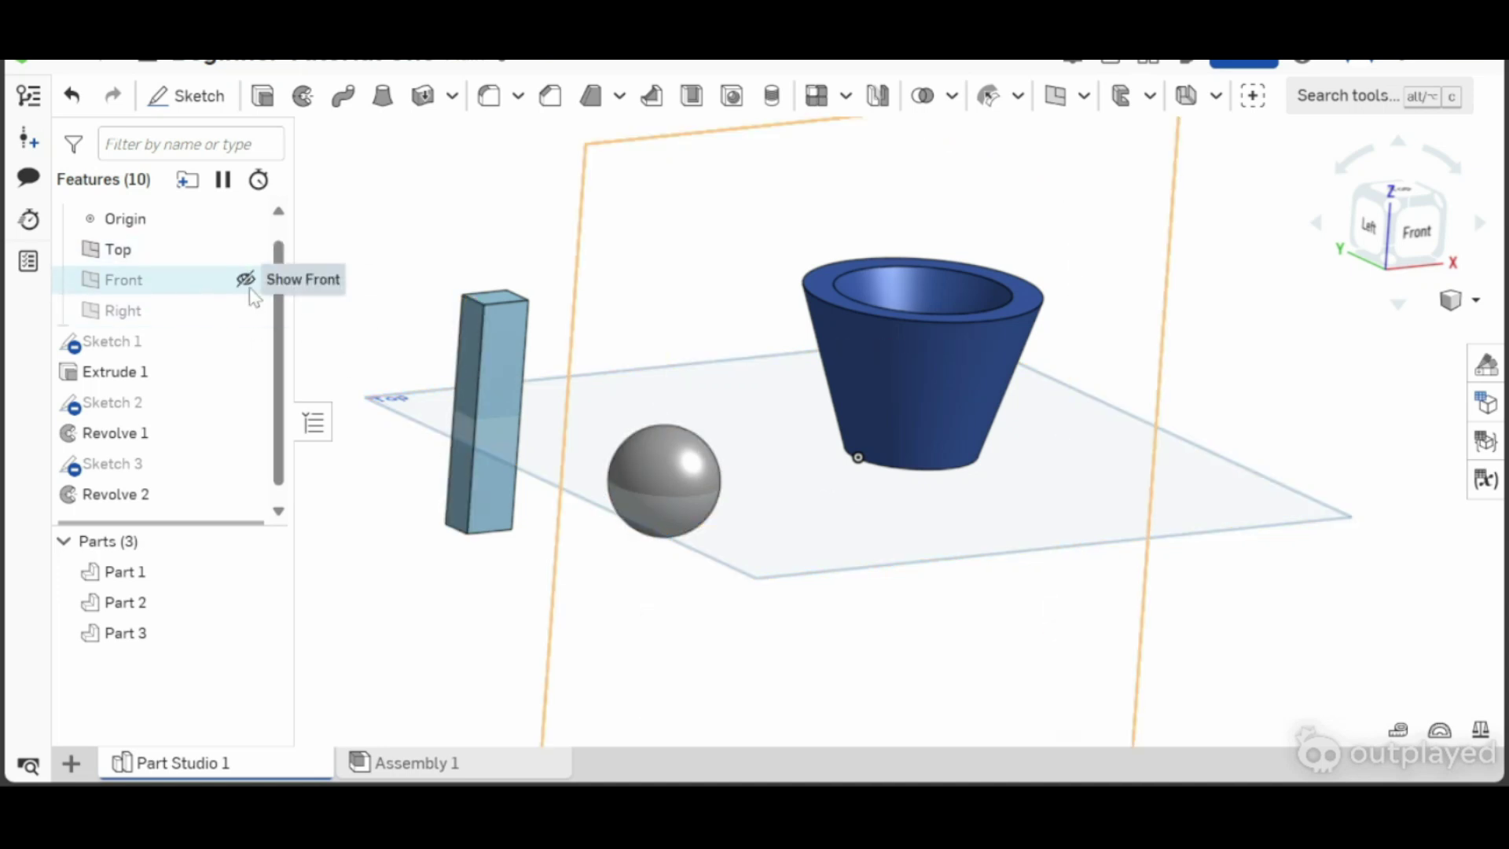
{"action": "left_click", "coordinate": [245, 279]}
{"action": "key", "text": "shift+1"}
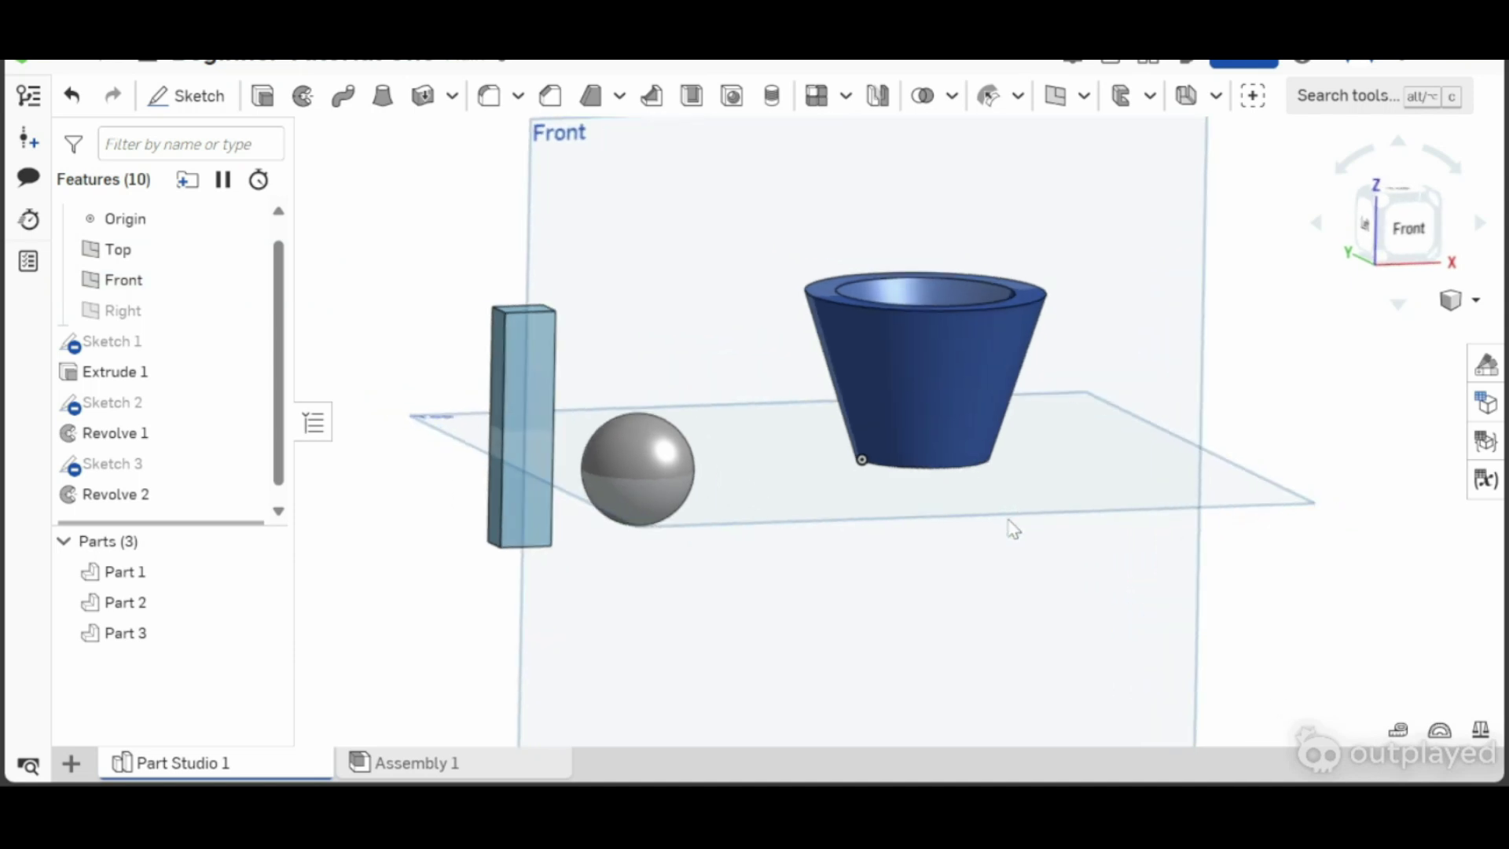
{"action": "right_click_drag", "start_coordinate": [994, 516], "coordinate": [1041, 381]}
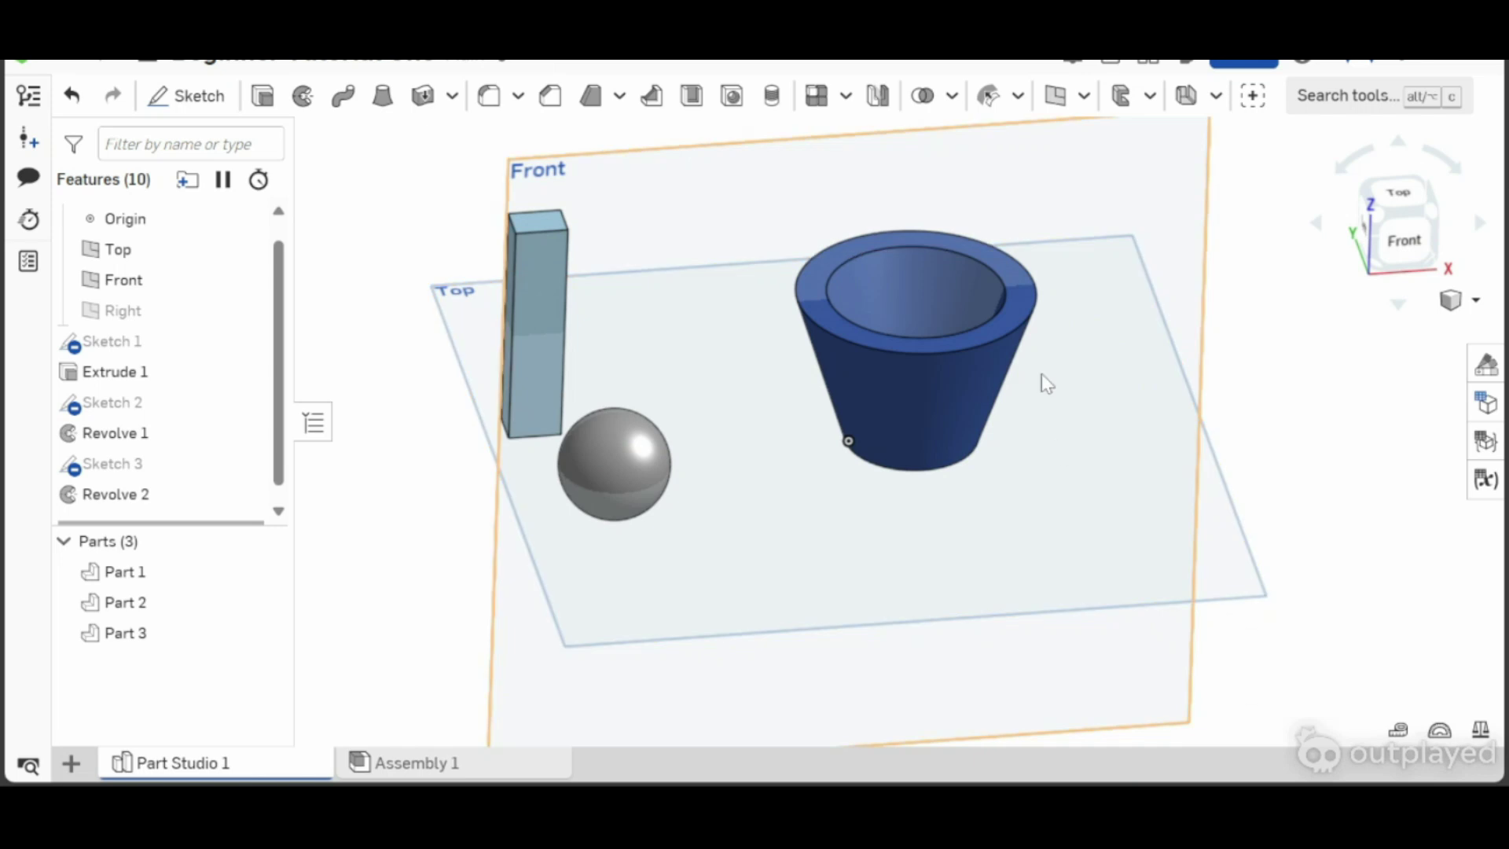
- Start a sketch on the Front plane and draw a vertical line about 1.84 in tall beside the cup, rising from the origin's level
{"action": "right_click_drag", "start_coordinate": [1030, 361], "coordinate": [977, 495]}
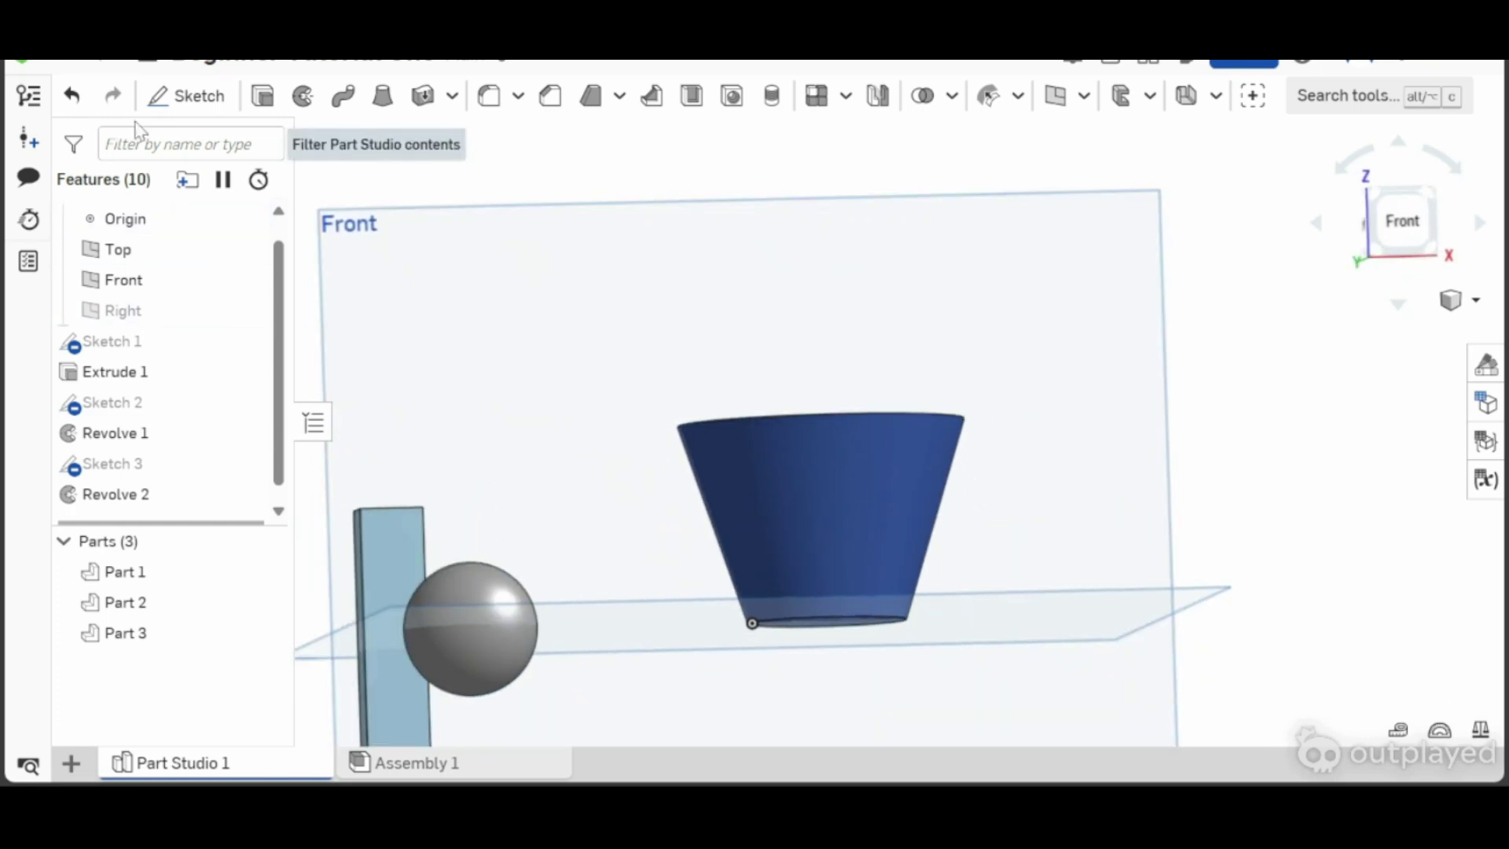
{"action": "left_click", "coordinate": [188, 95]}
{"action": "right_click", "coordinate": [897, 377]}
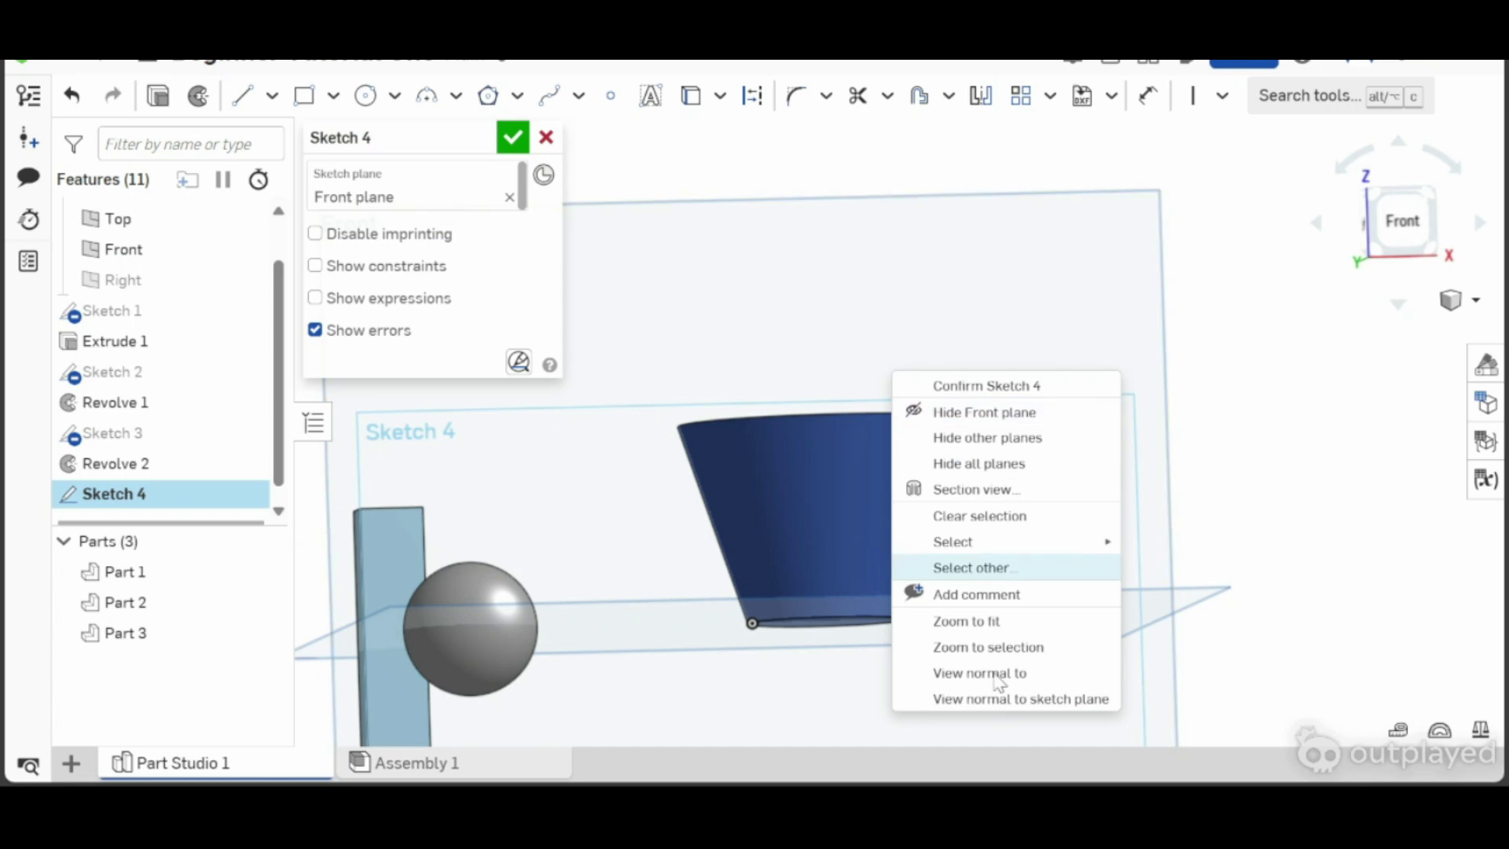
{"action": "left_click", "coordinate": [979, 699]}
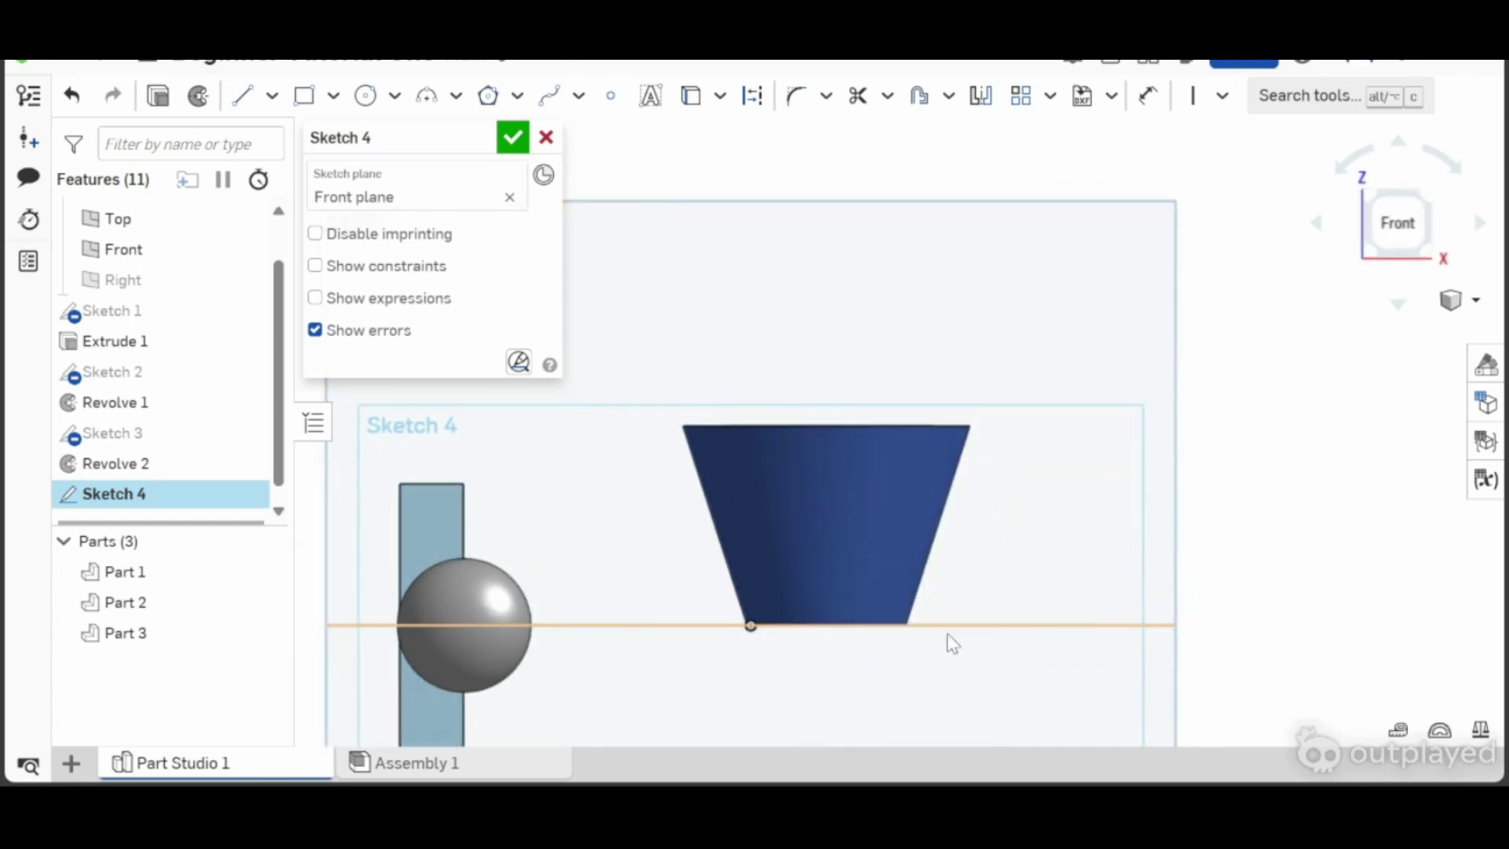
{"action": "left_click", "coordinate": [245, 96]}
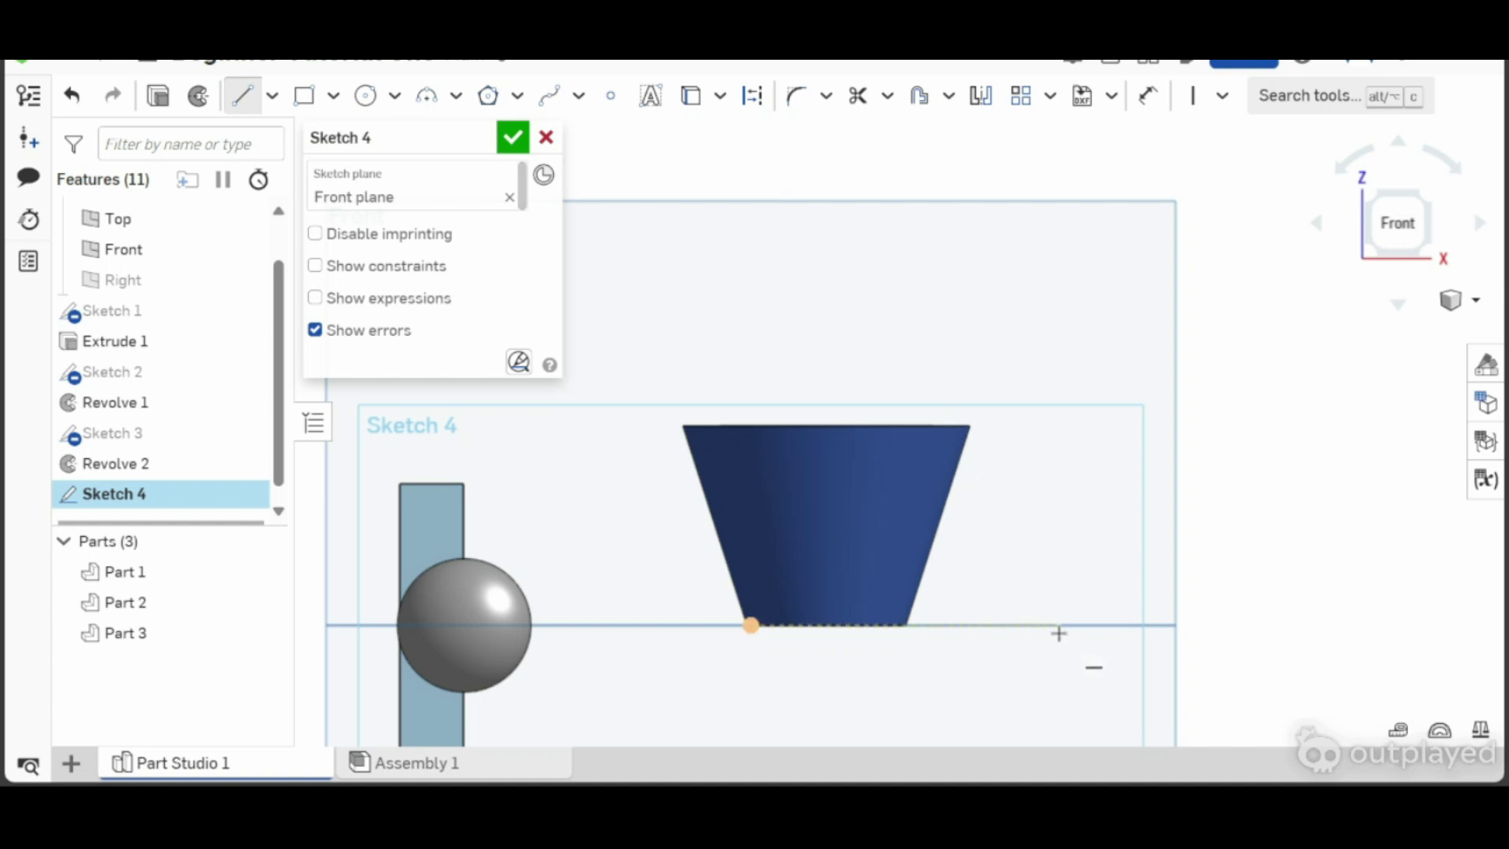
{"action": "left_click", "coordinate": [1065, 623]}
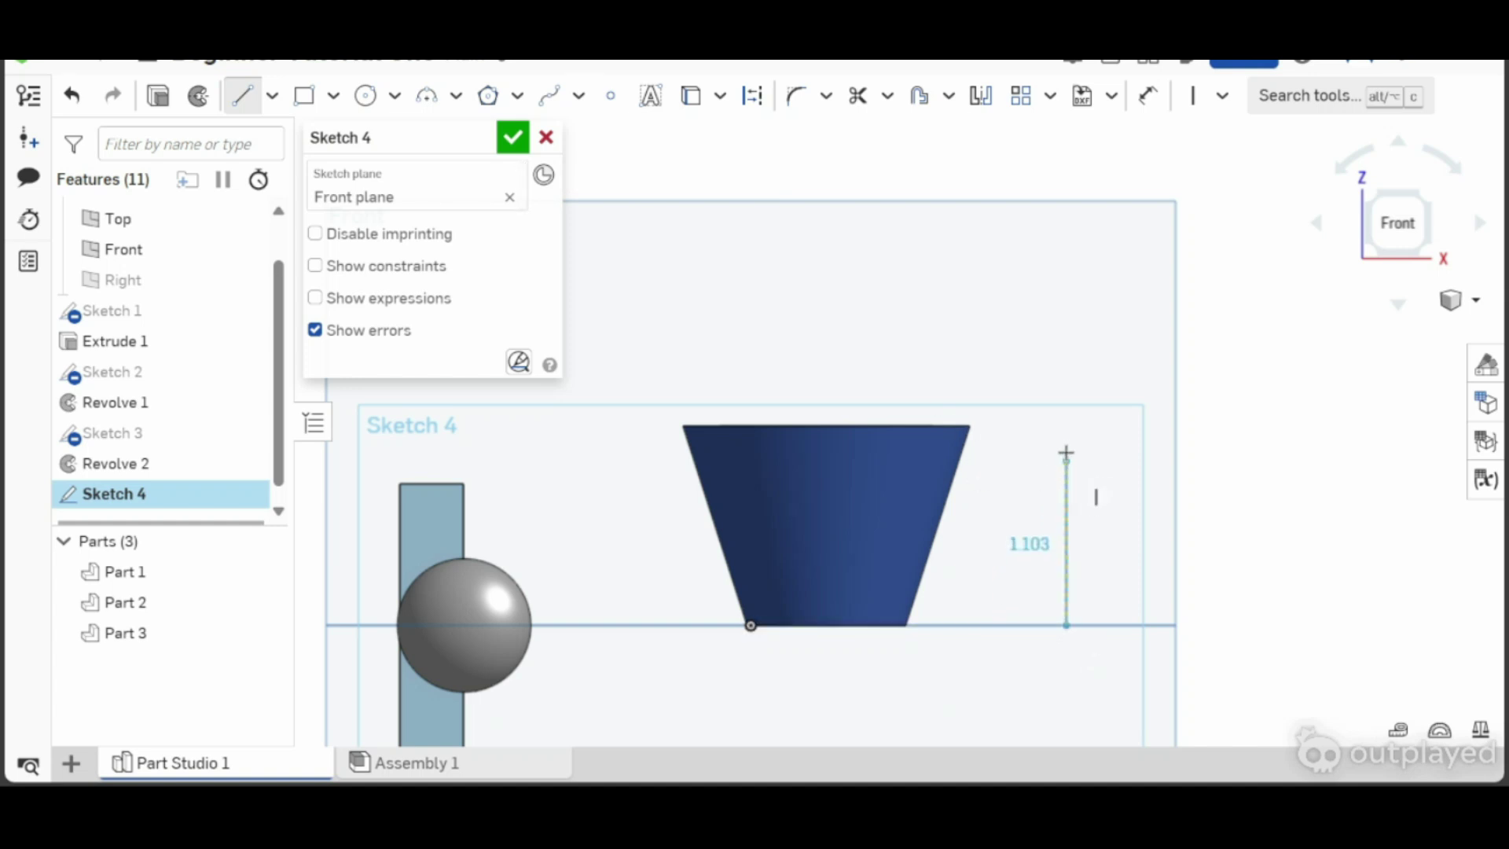
{"action": "left_click", "coordinate": [1066, 366]}
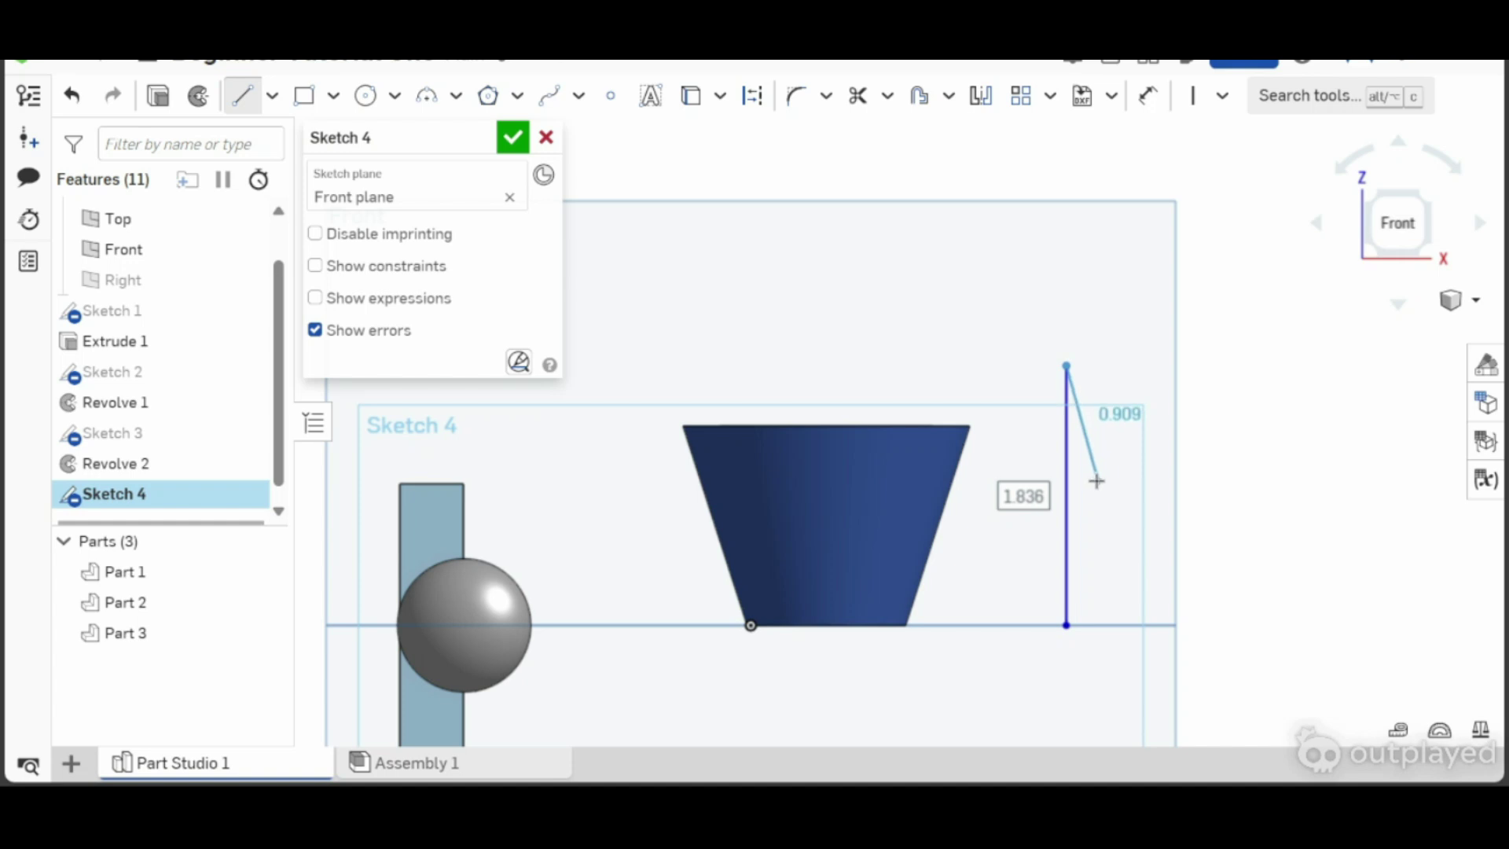
{"action": "key", "text": "Escape"}
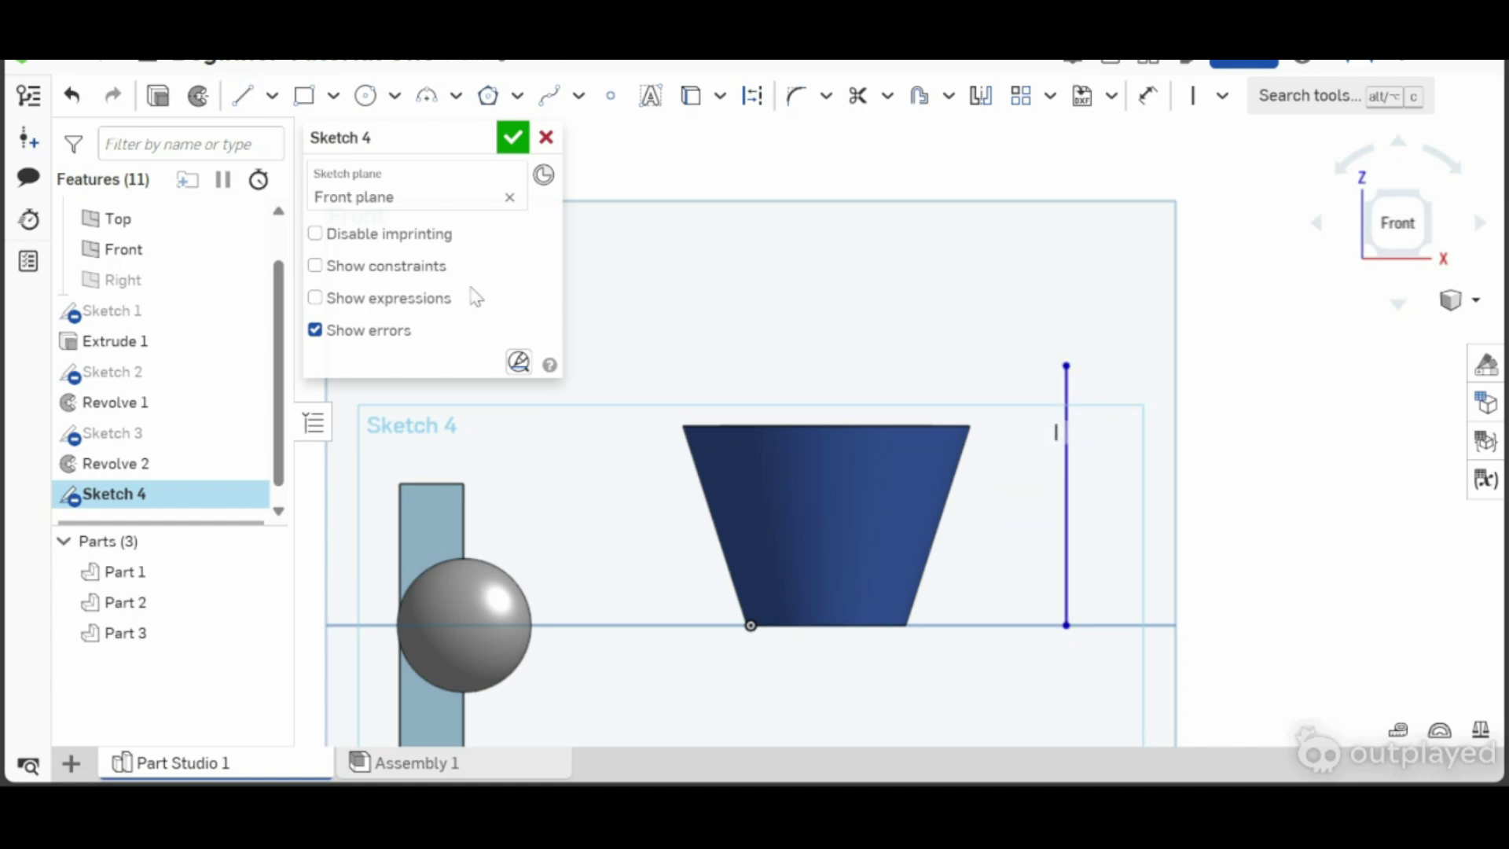
- Add a semicircular three-point arc from the line's upper end to above the cup opening, and accept the sketch
{"action": "left_click", "coordinate": [427, 101]}
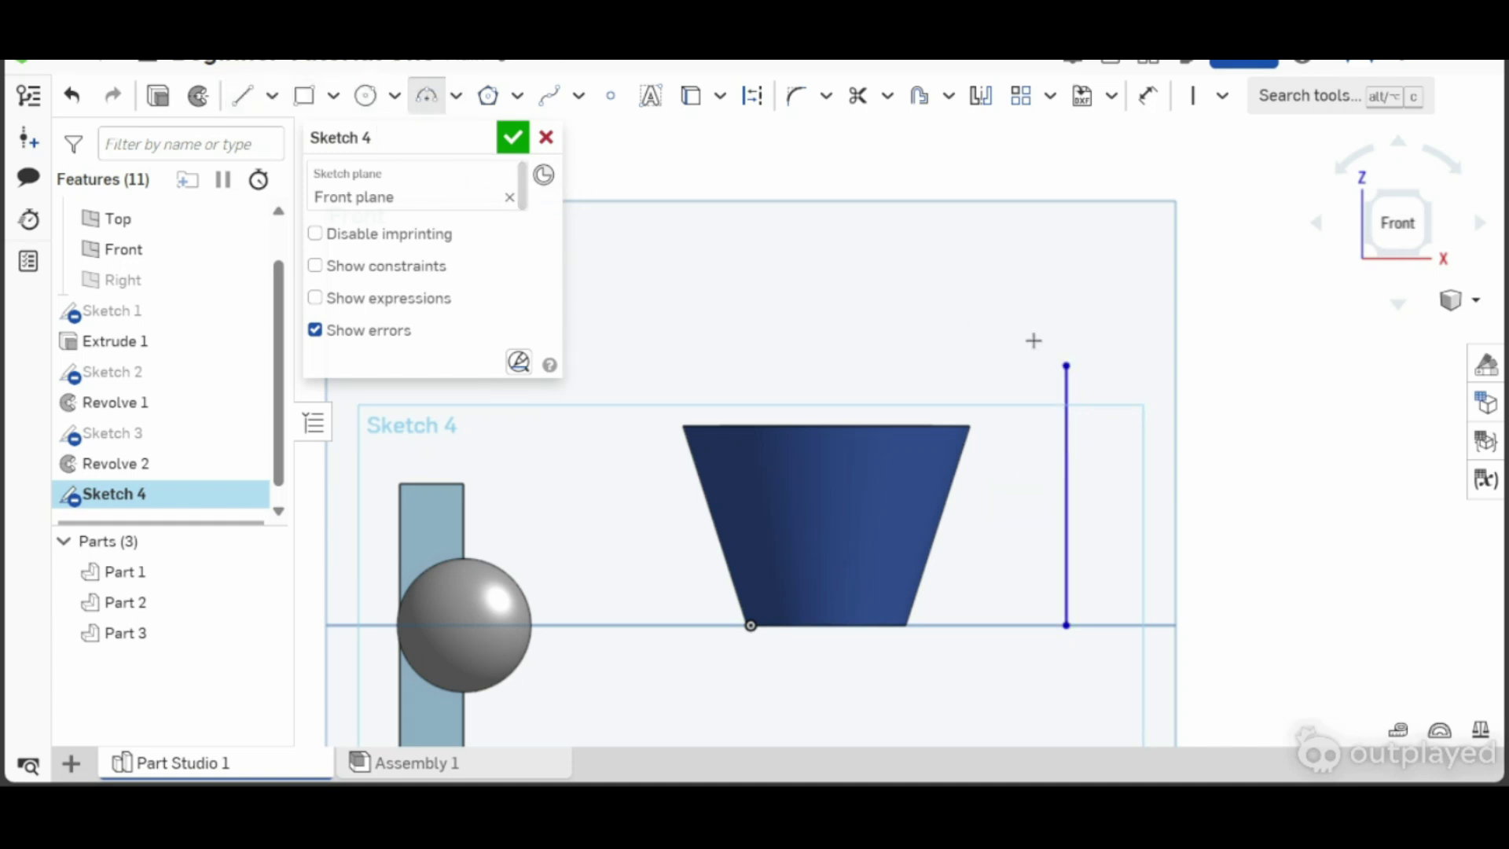
{"action": "left_click", "coordinate": [1066, 364]}
{"action": "left_click", "coordinate": [812, 365]}
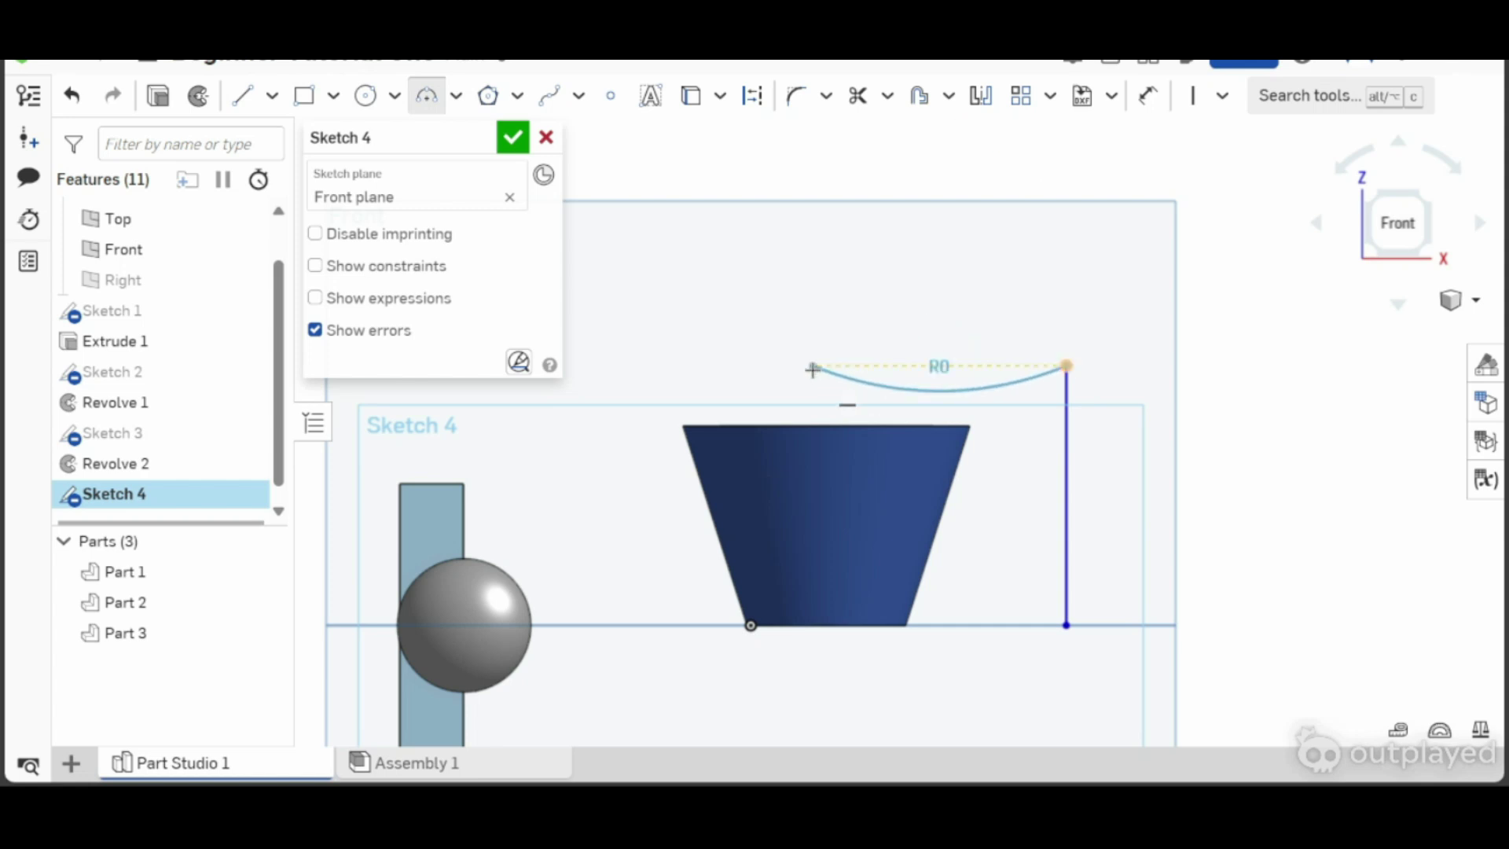
{"action": "left_click", "coordinate": [943, 241]}
{"action": "key", "text": "Escape"}
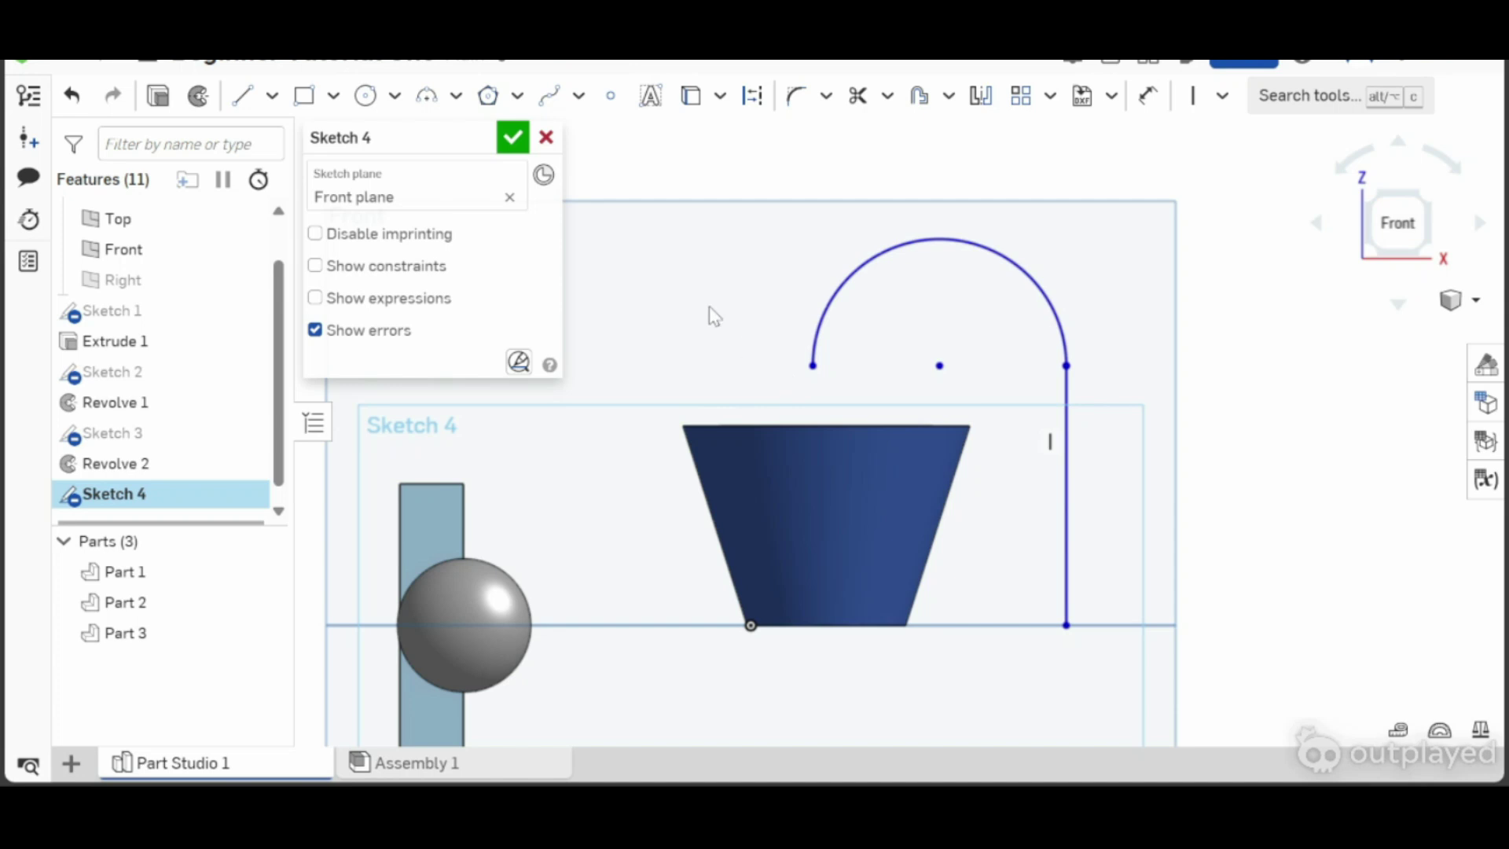
{"action": "left_click", "coordinate": [513, 141]}
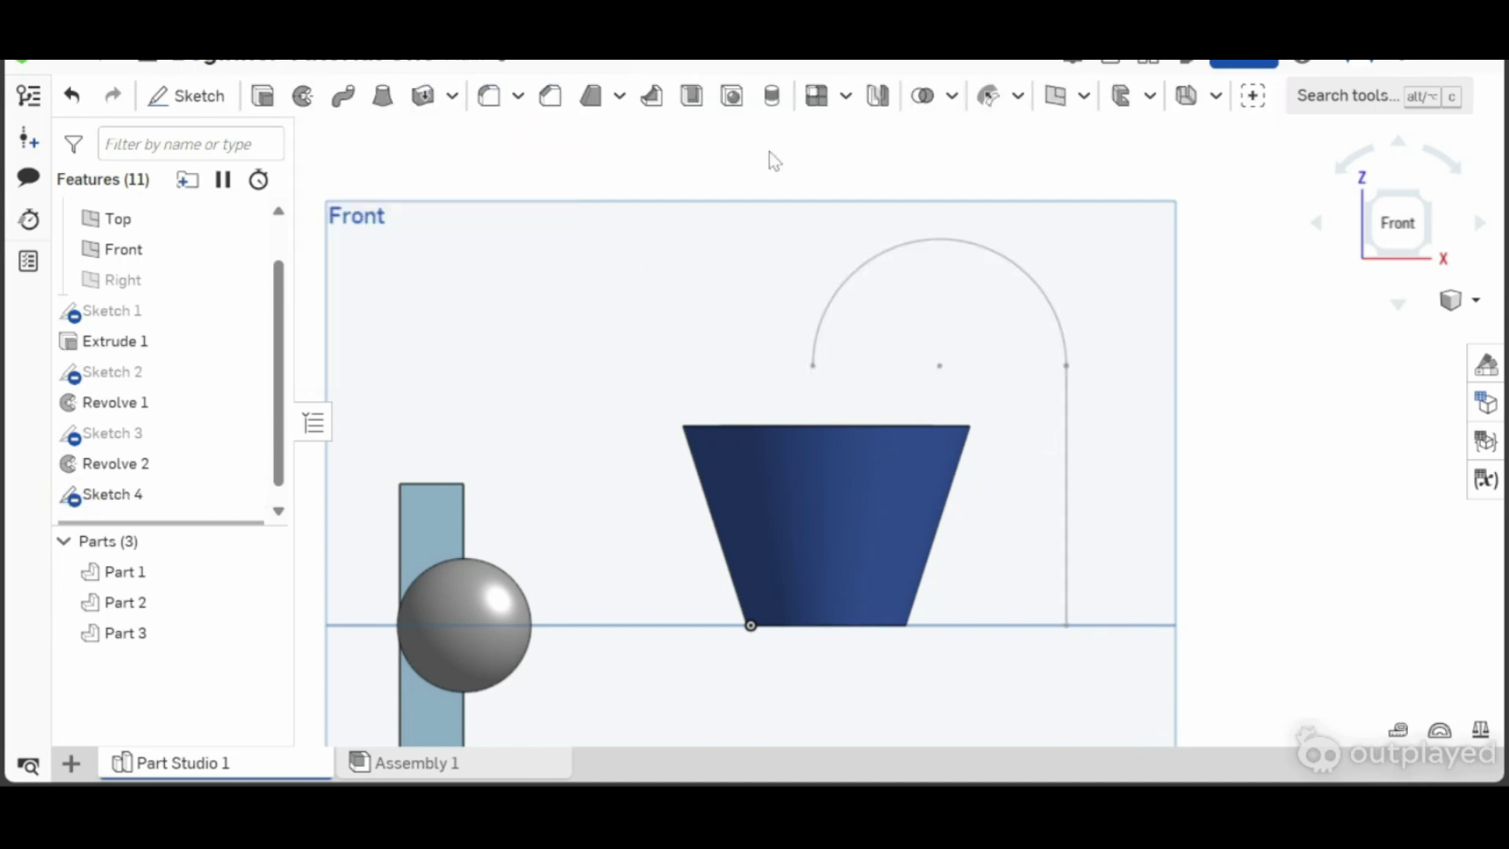
- Sketch a circle about 0.27 in in diameter on the Top plane, centred on the vertical line's lower end, and accept the sketch
{"action": "right_click_drag", "start_coordinate": [1091, 398], "coordinate": [1104, 471]}
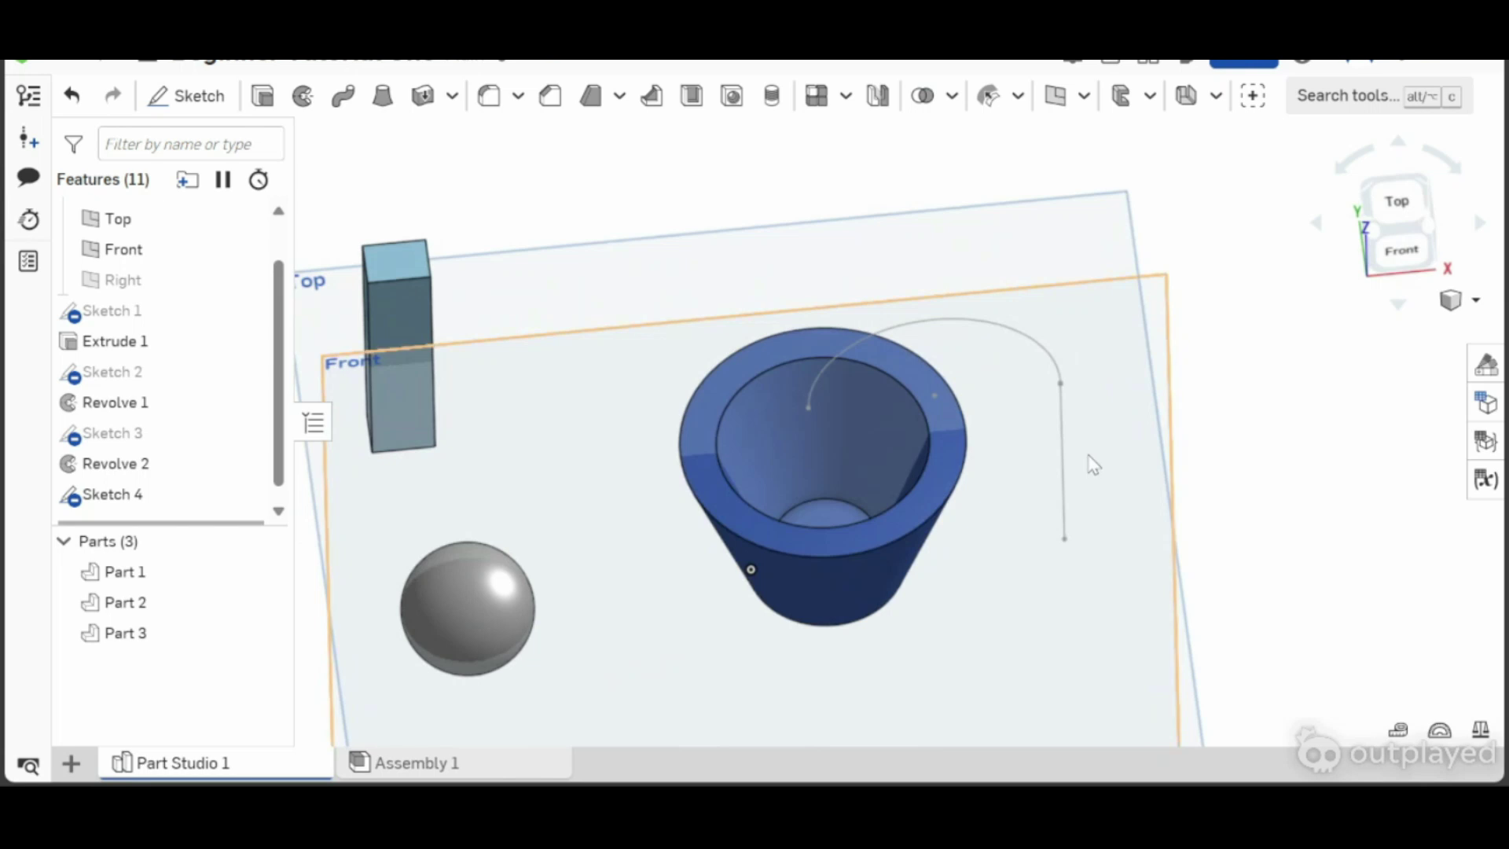
{"action": "left_click", "coordinate": [186, 106]}
{"action": "left_click", "coordinate": [1099, 598]}
{"action": "right_click", "coordinate": [1099, 588]}
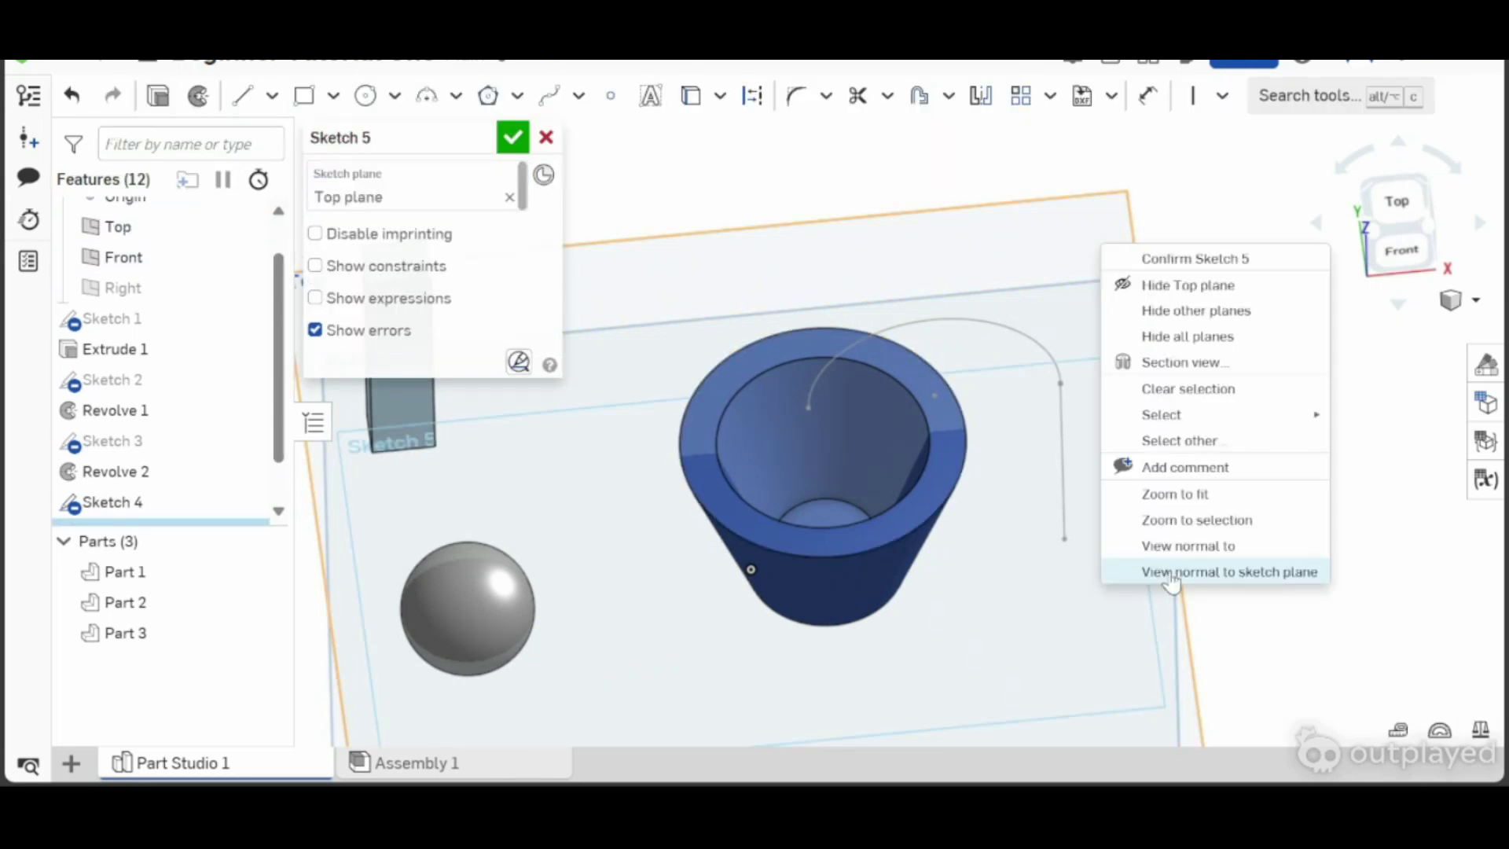
{"action": "left_click", "coordinate": [1171, 573]}
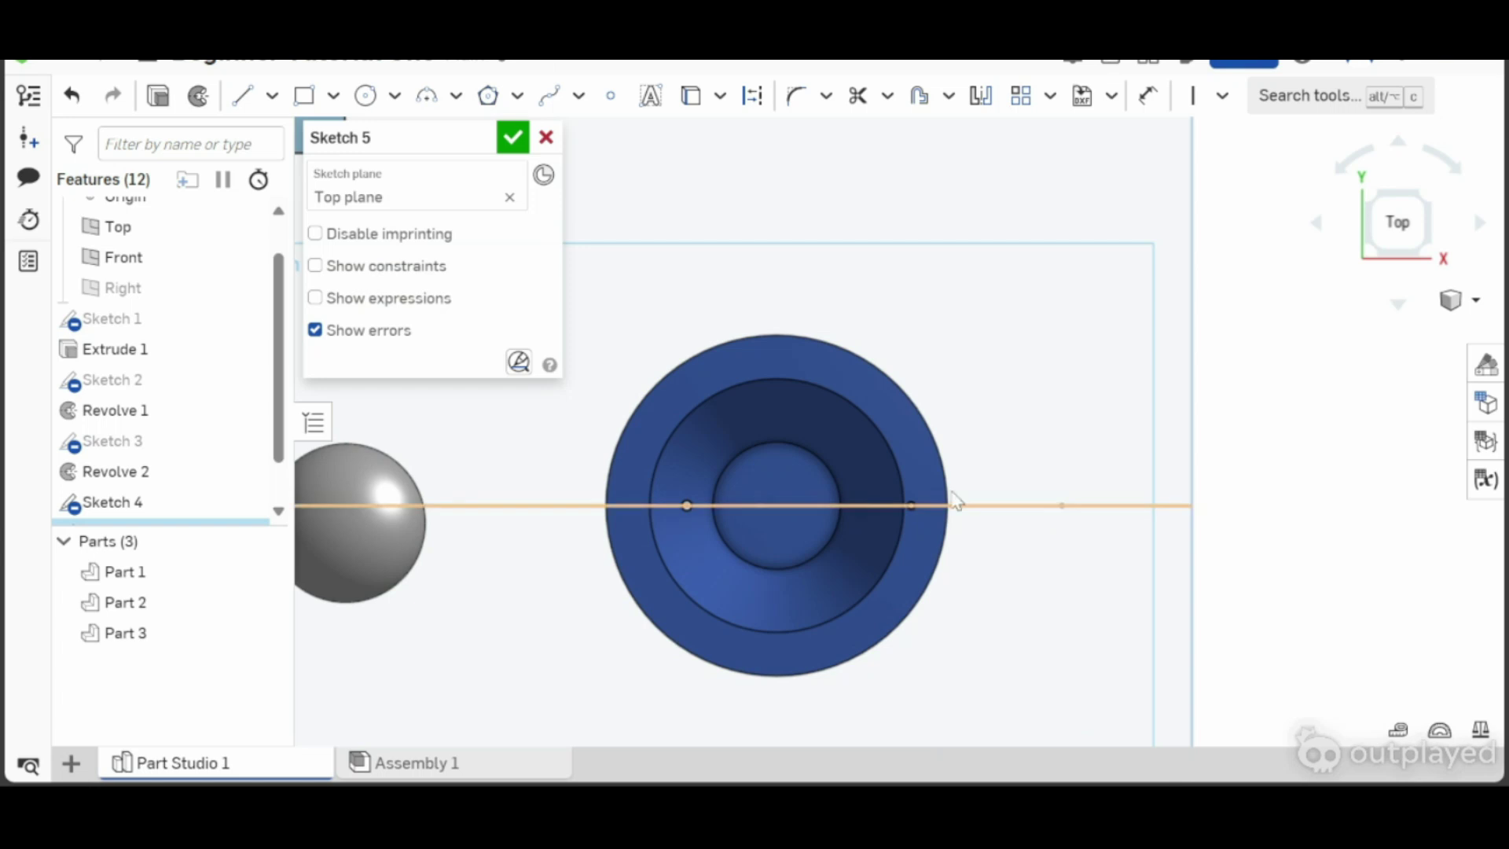
{"action": "left_click", "coordinate": [365, 95]}
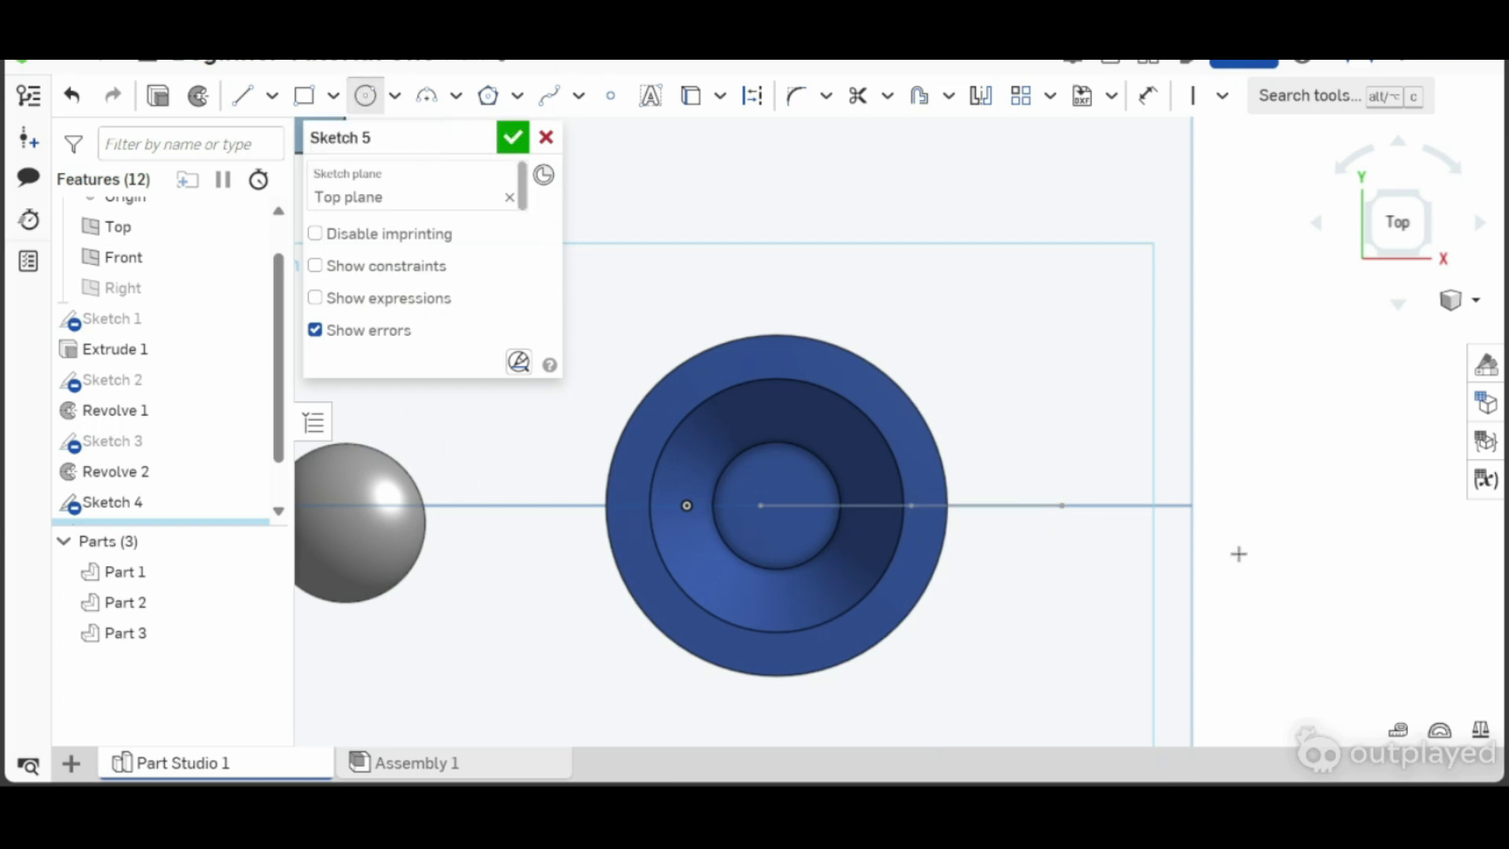
{"action": "left_click", "coordinate": [1062, 505]}
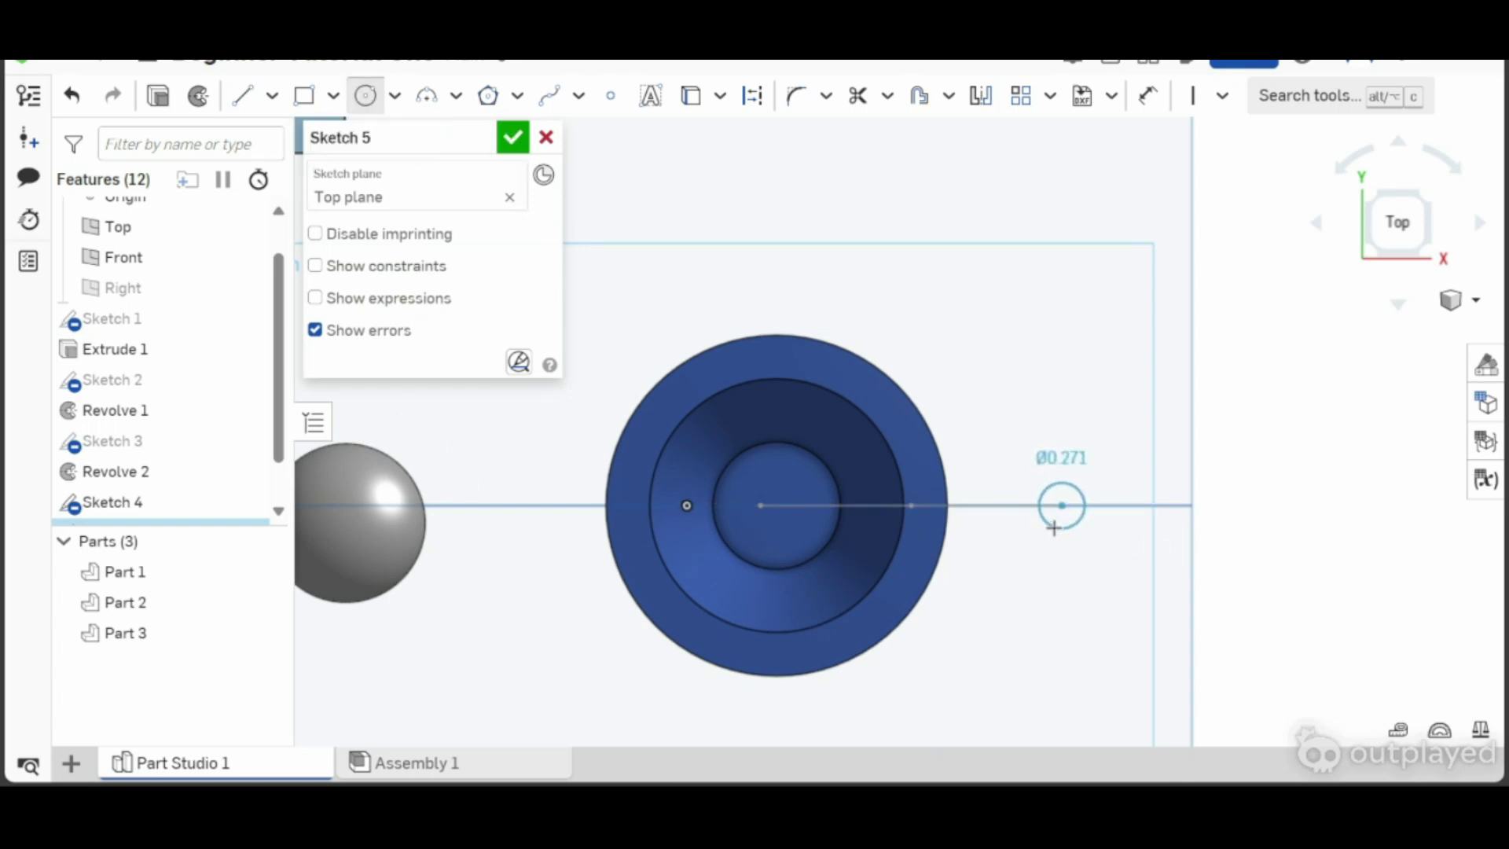
{"action": "left_click", "coordinate": [1051, 526]}
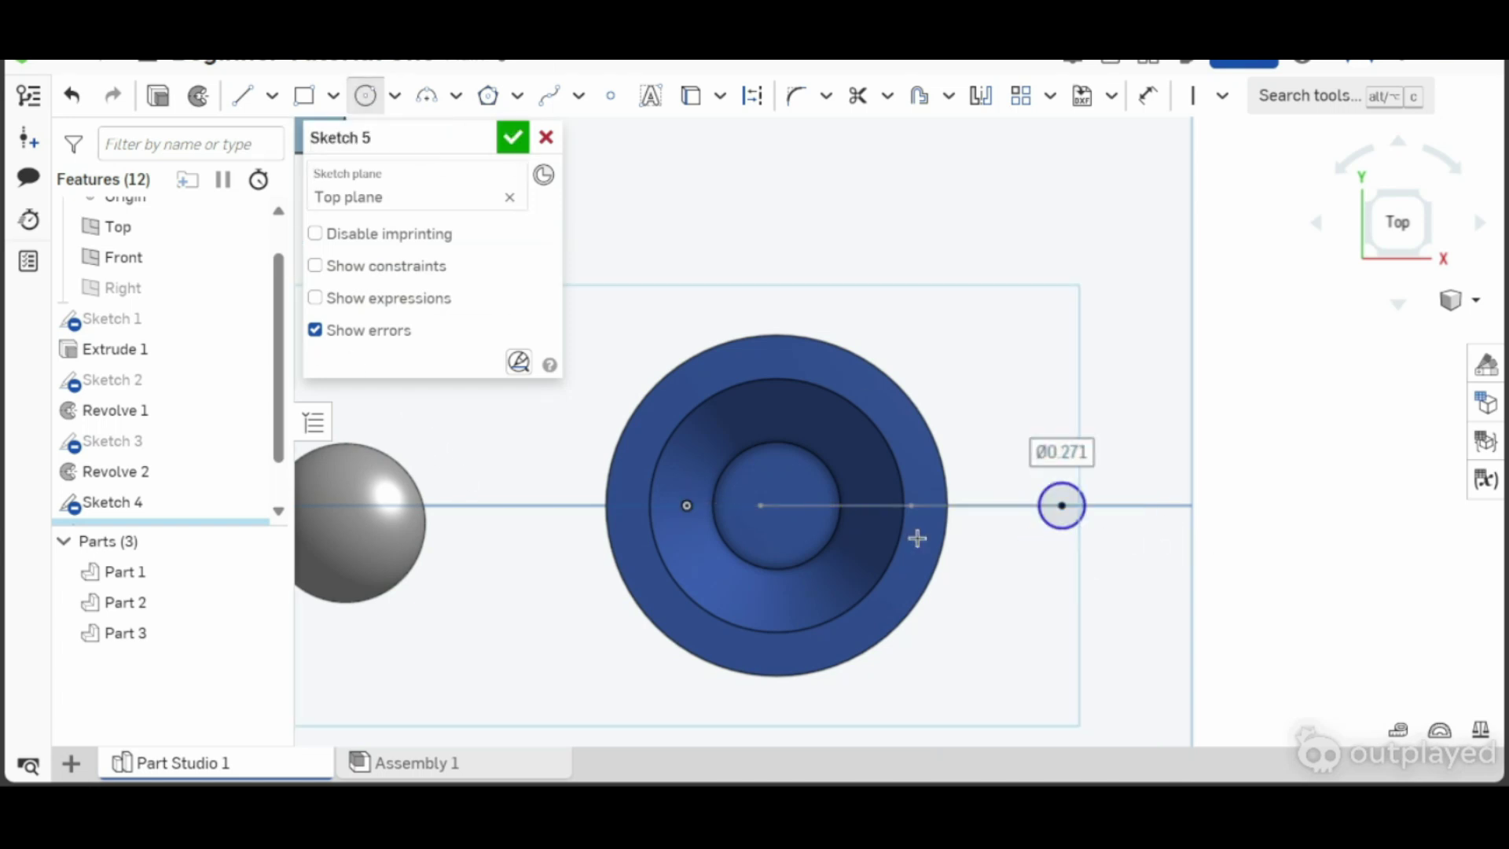
{"action": "left_click", "coordinate": [513, 138]}
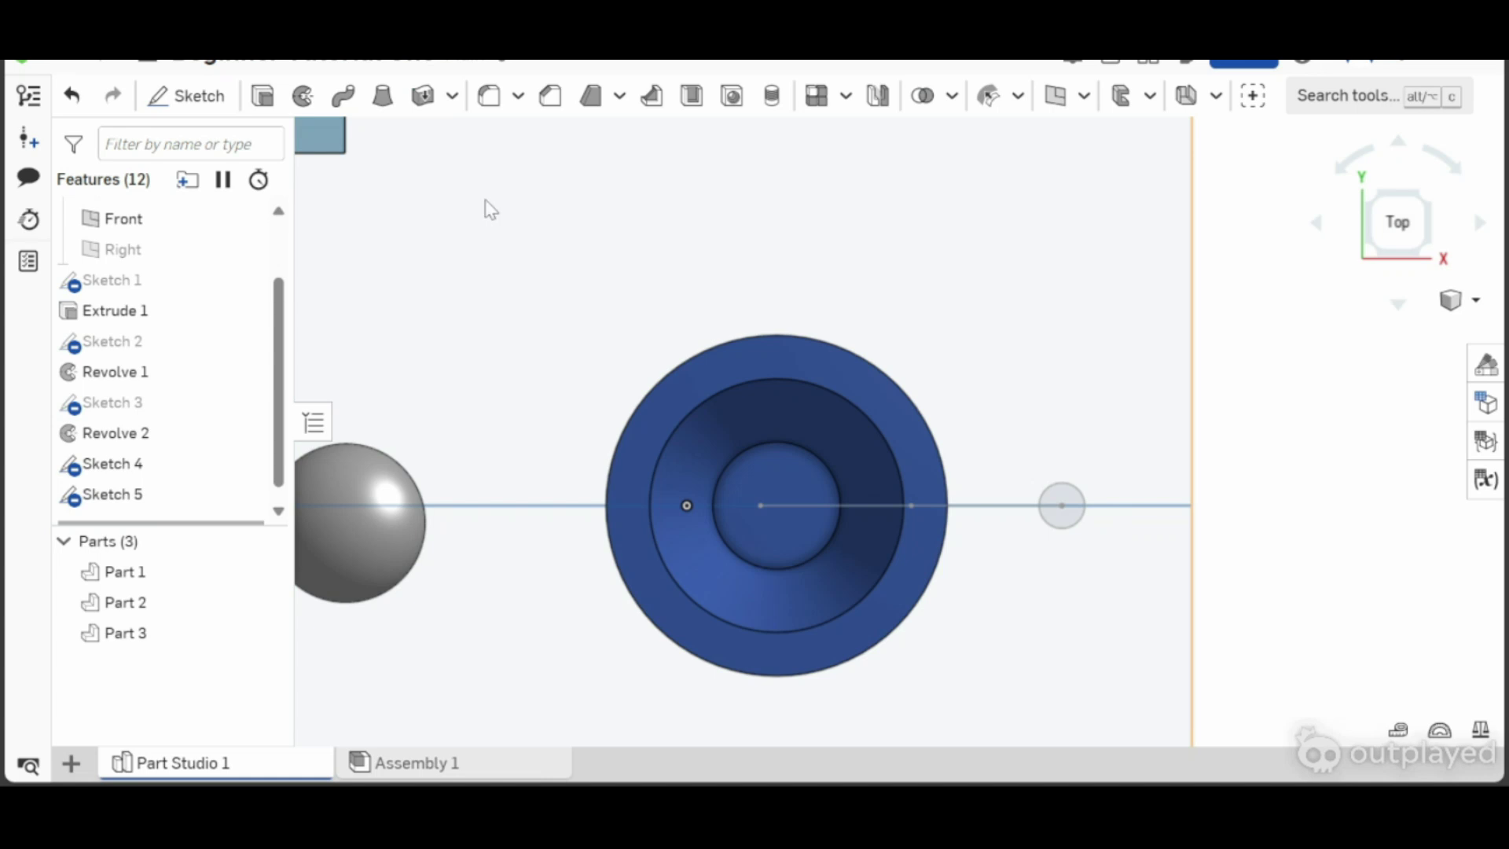
- Sweep the circle as a new solid along the vertical line and the arc, and accept the feature
{"action": "left_click", "coordinate": [343, 96]}
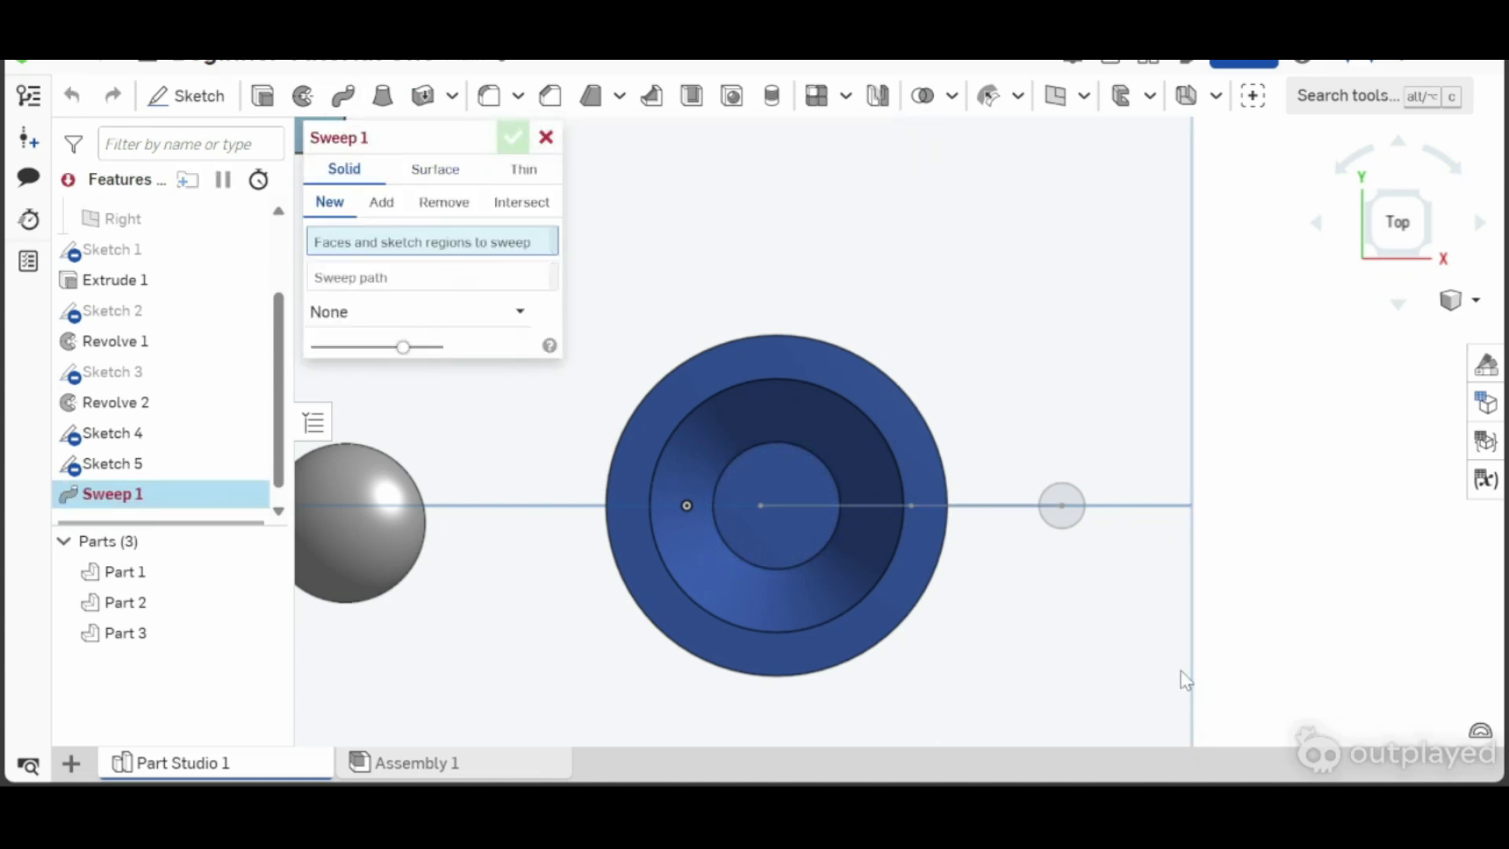
{"action": "right_click_drag", "start_coordinate": [1209, 621], "coordinate": [1229, 586]}
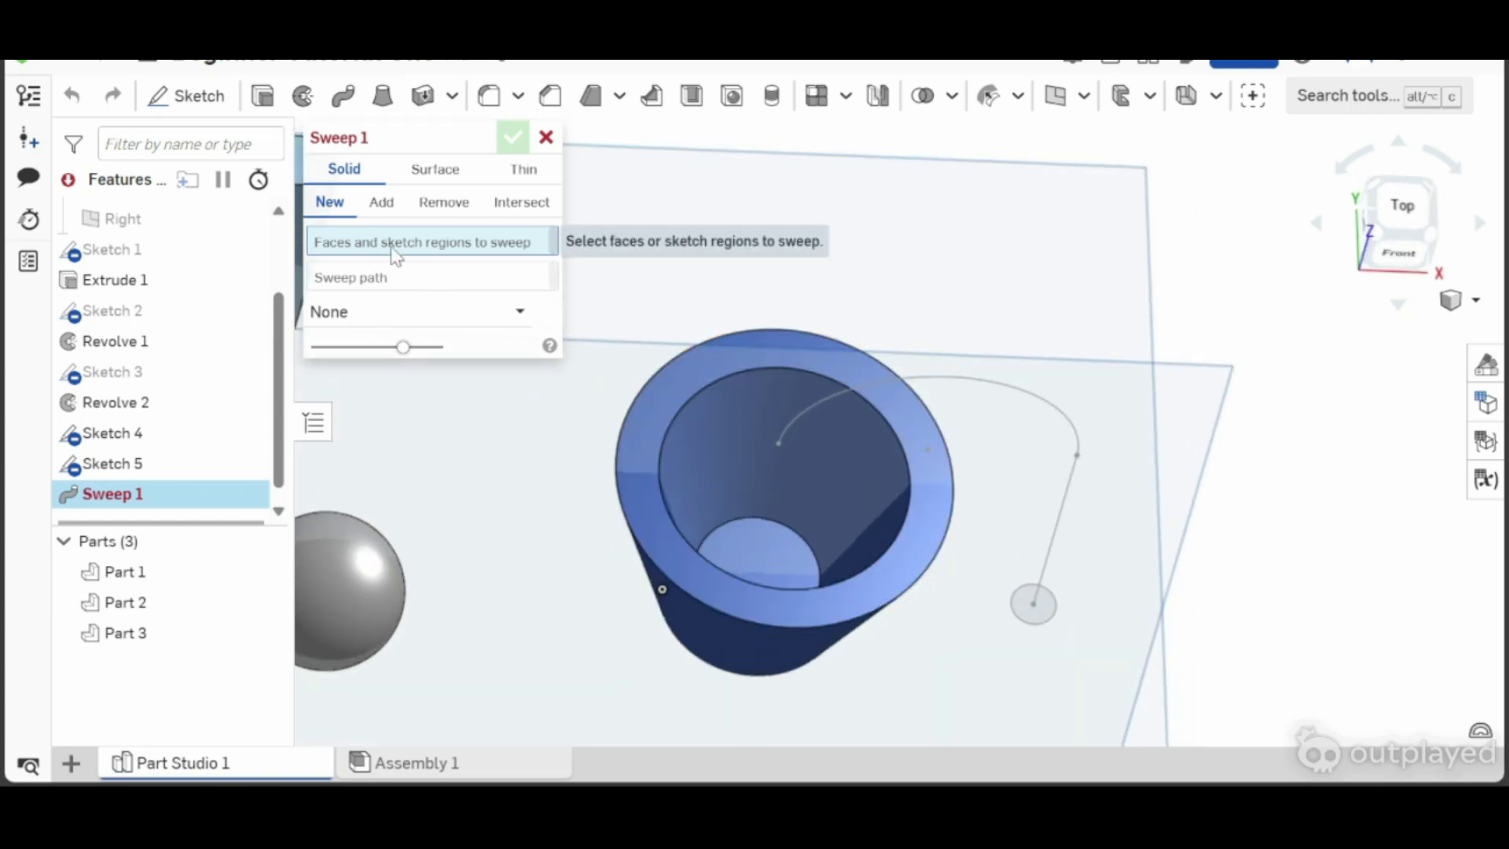
{"action": "left_click", "coordinate": [1045, 621]}
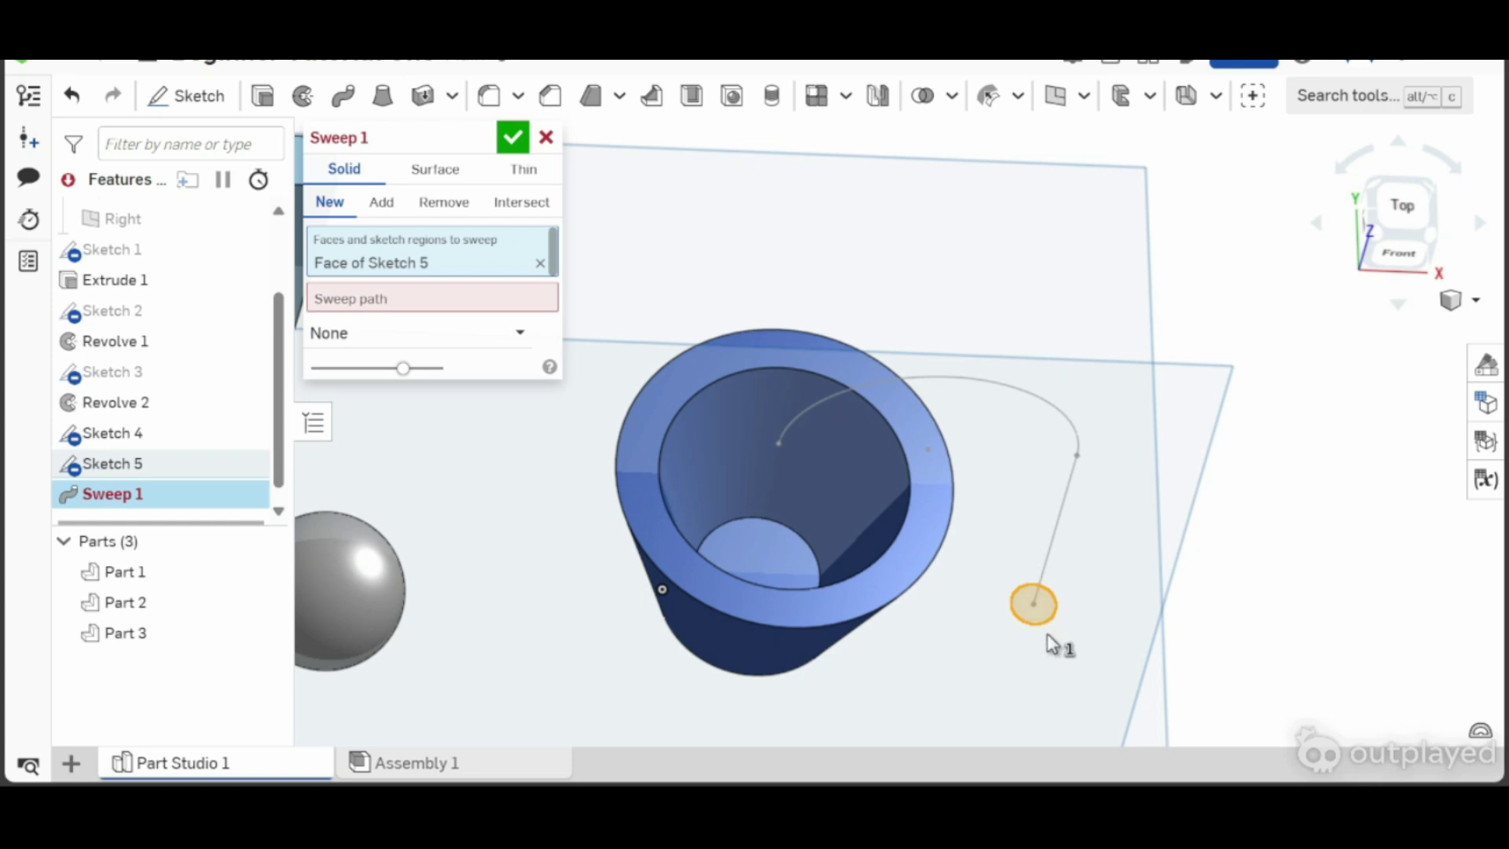
{"action": "right_click_drag", "start_coordinate": [1171, 674], "coordinate": [1162, 630]}
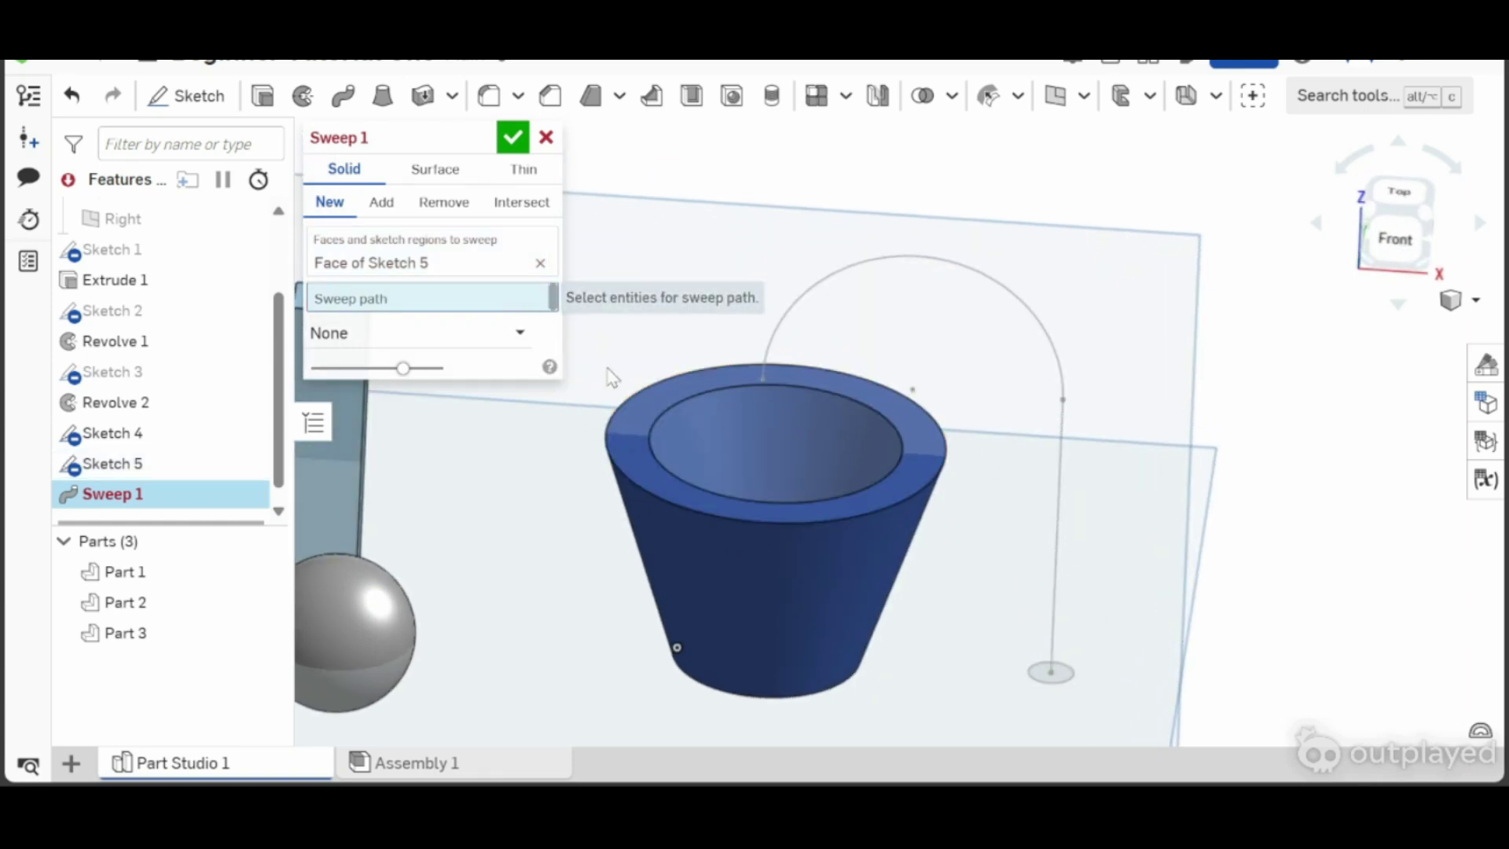
{"action": "right_click_drag", "start_coordinate": [1229, 549], "coordinate": [1242, 490]}
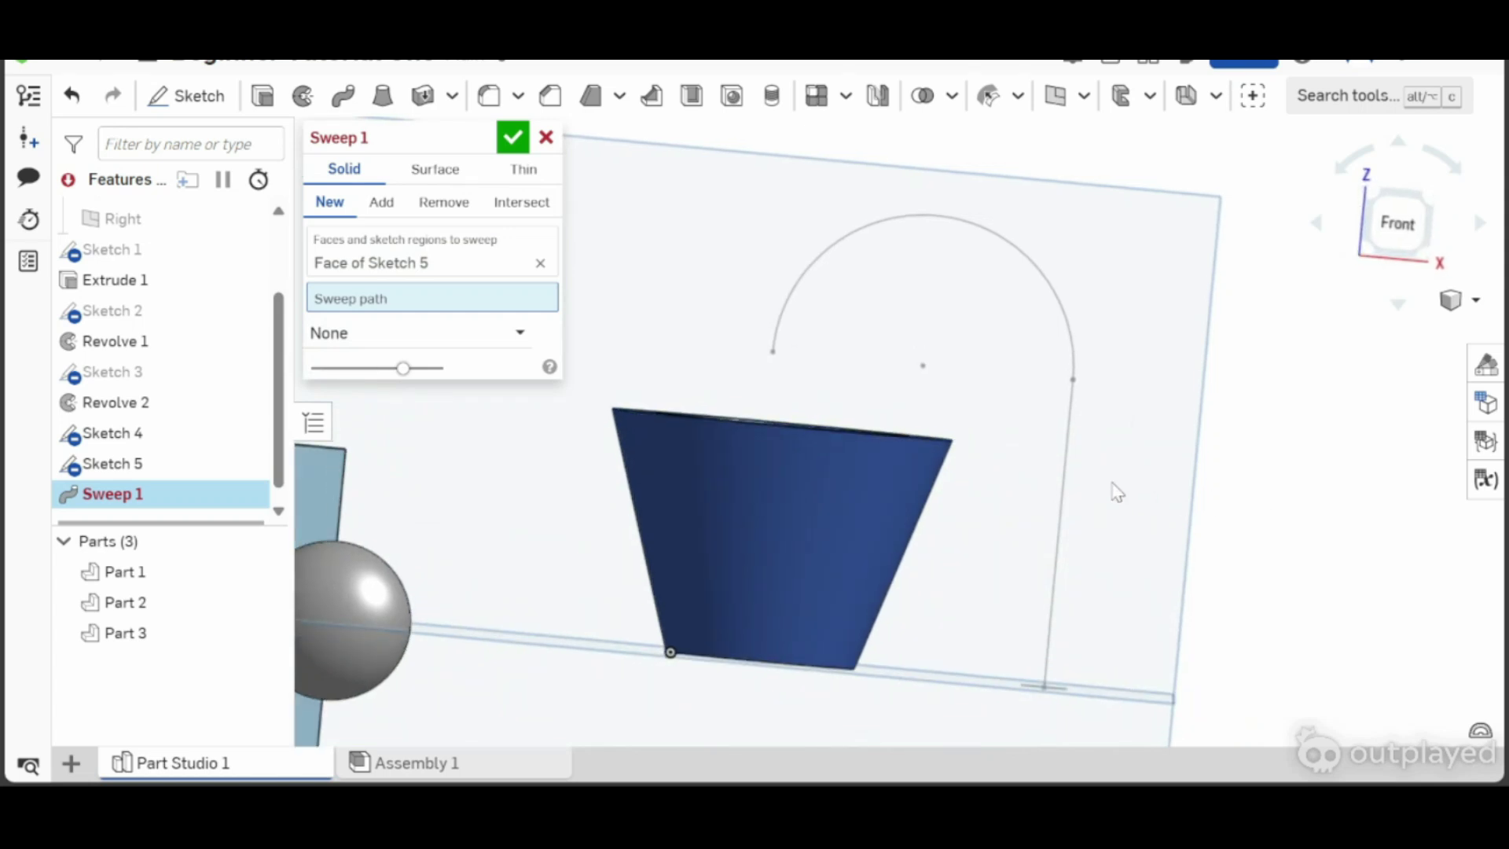
{"action": "left_click", "coordinate": [1063, 473]}
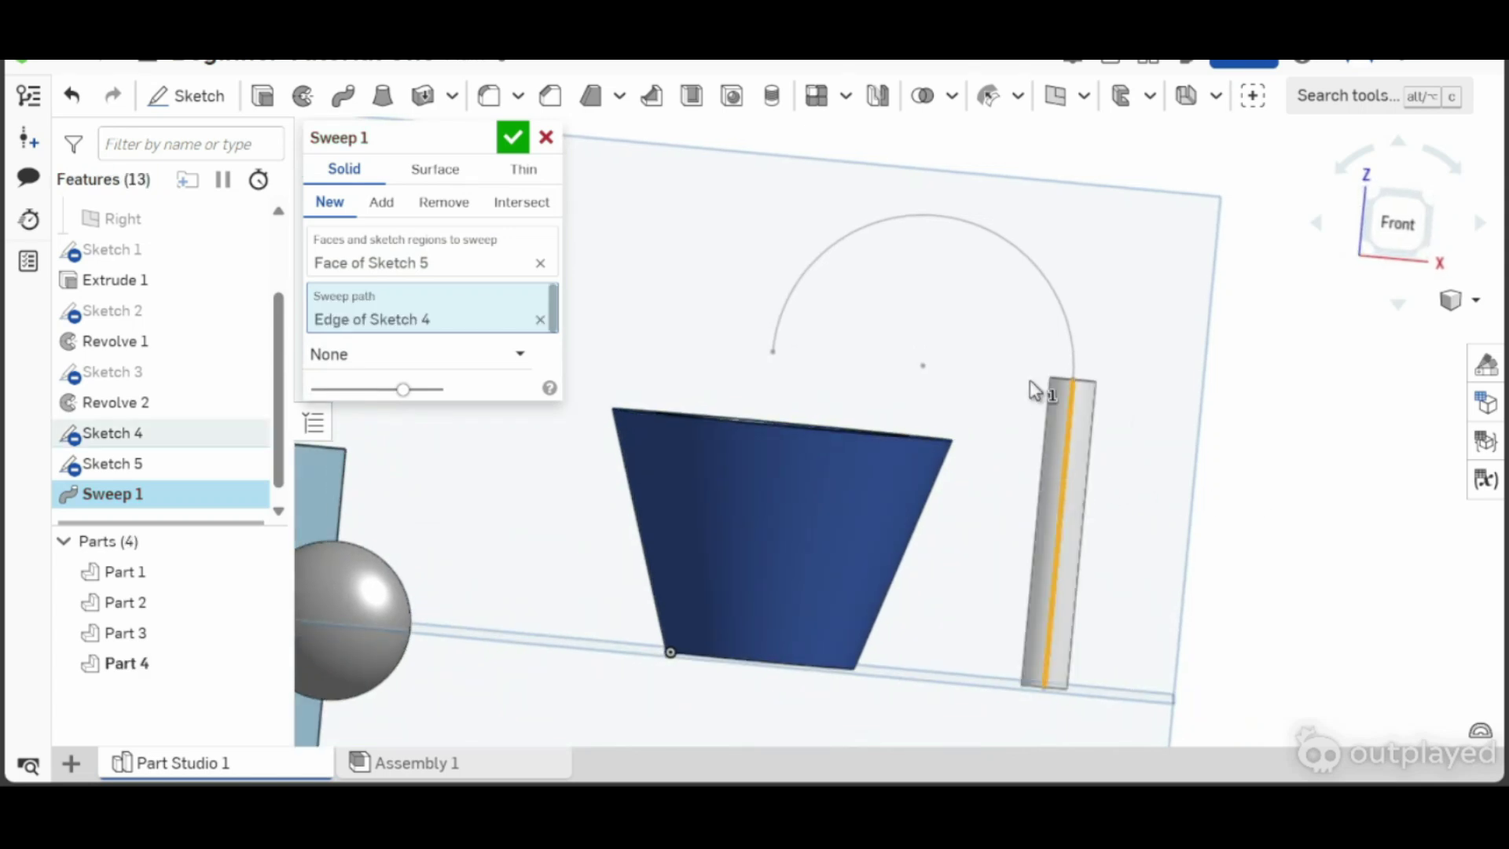
{"action": "left_click", "coordinate": [1063, 344]}
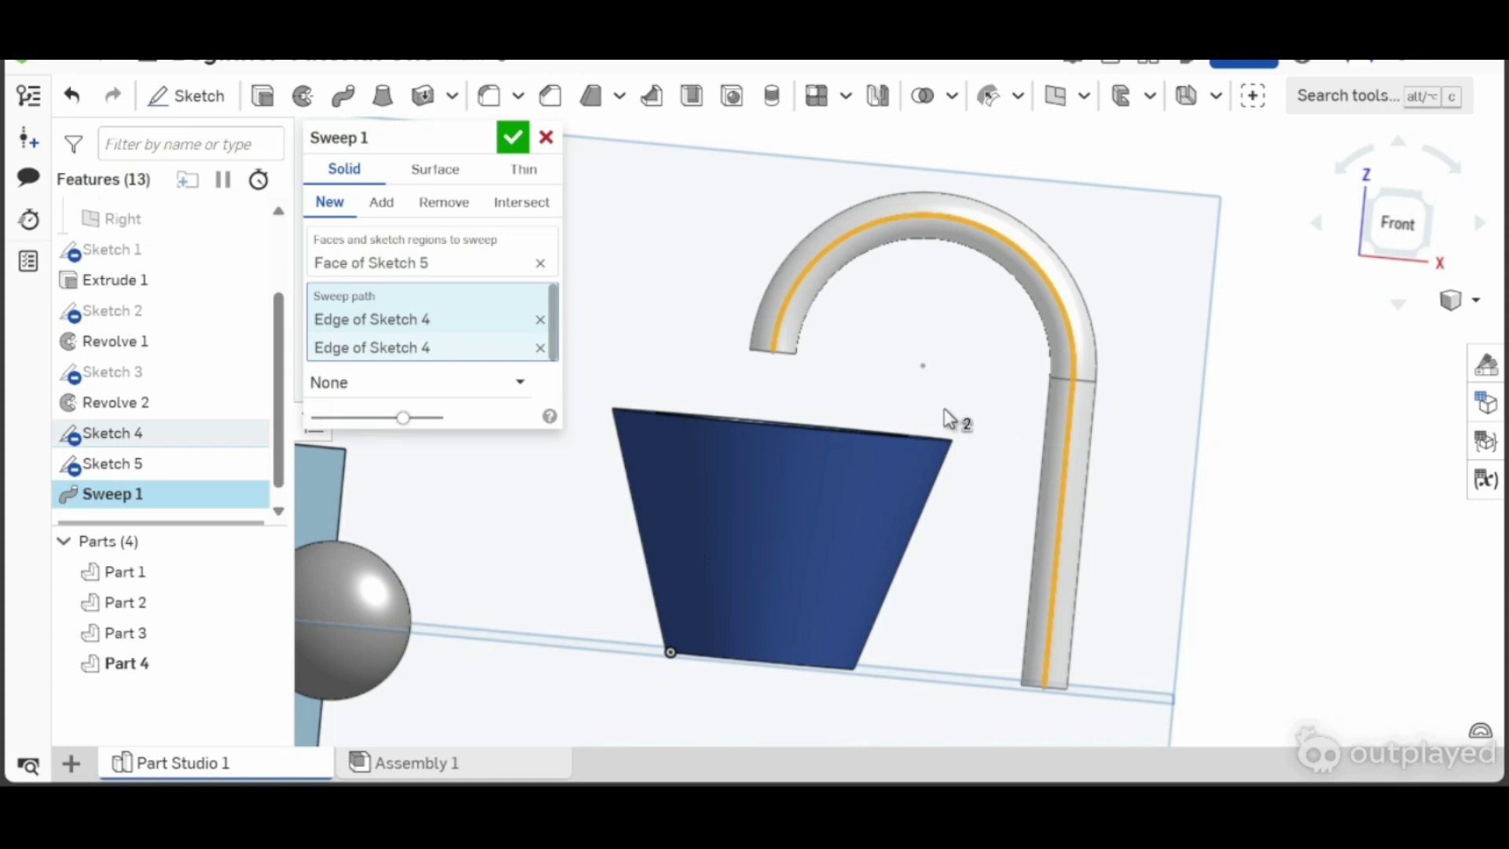
{"action": "left_click", "coordinate": [512, 137]}
- Start a sketch on the Top plane and draw a center point rectangle about 0.83 by 0.97 in in front of the sphere and cup
{"action": "right_click_drag", "start_coordinate": [634, 243], "coordinate": [730, 415]}
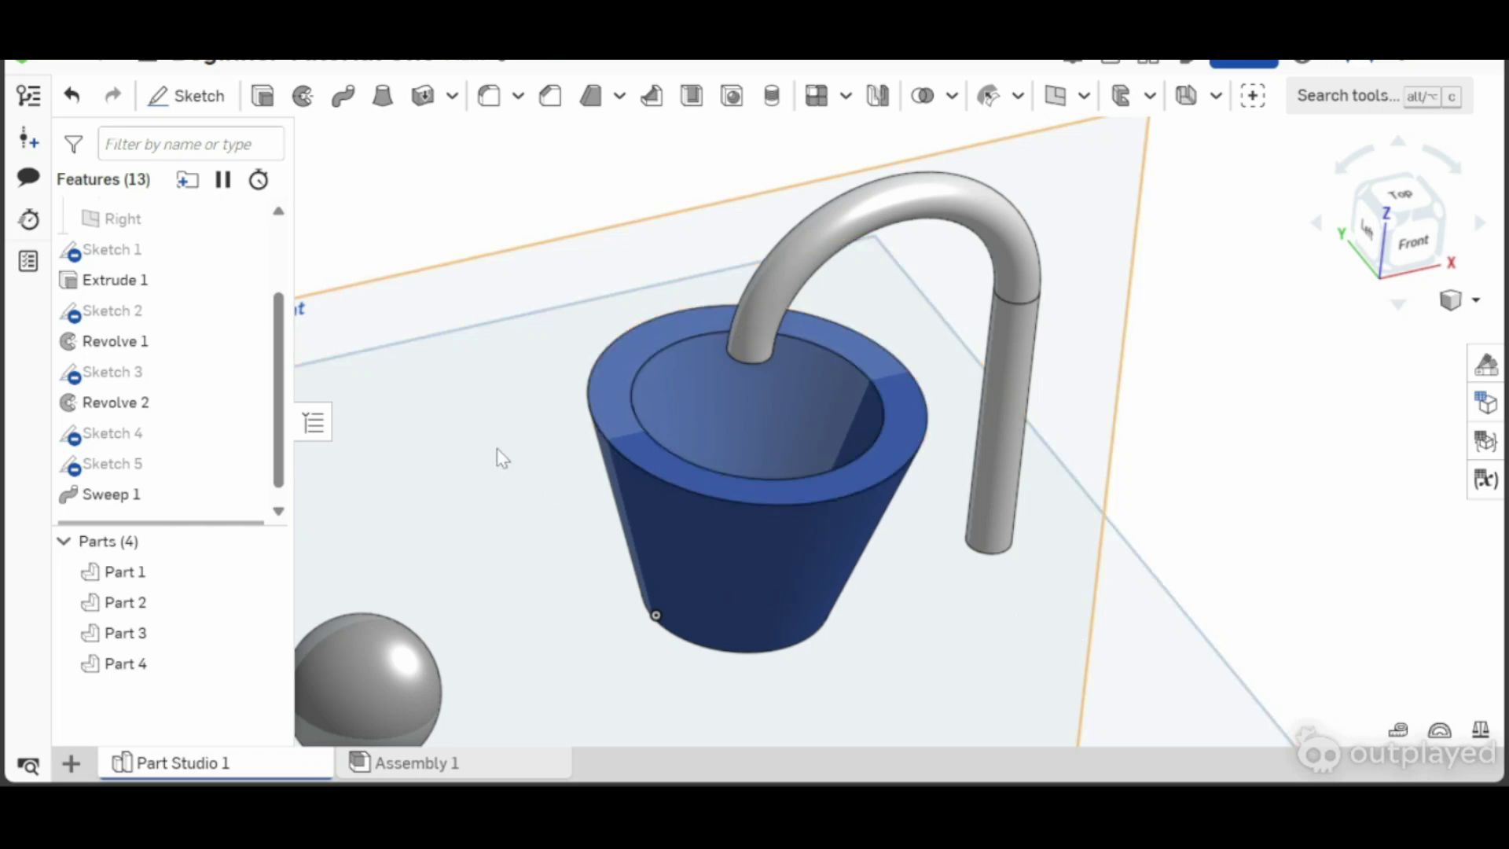
{"action": "right_click_drag", "start_coordinate": [505, 448], "coordinate": [698, 497]}
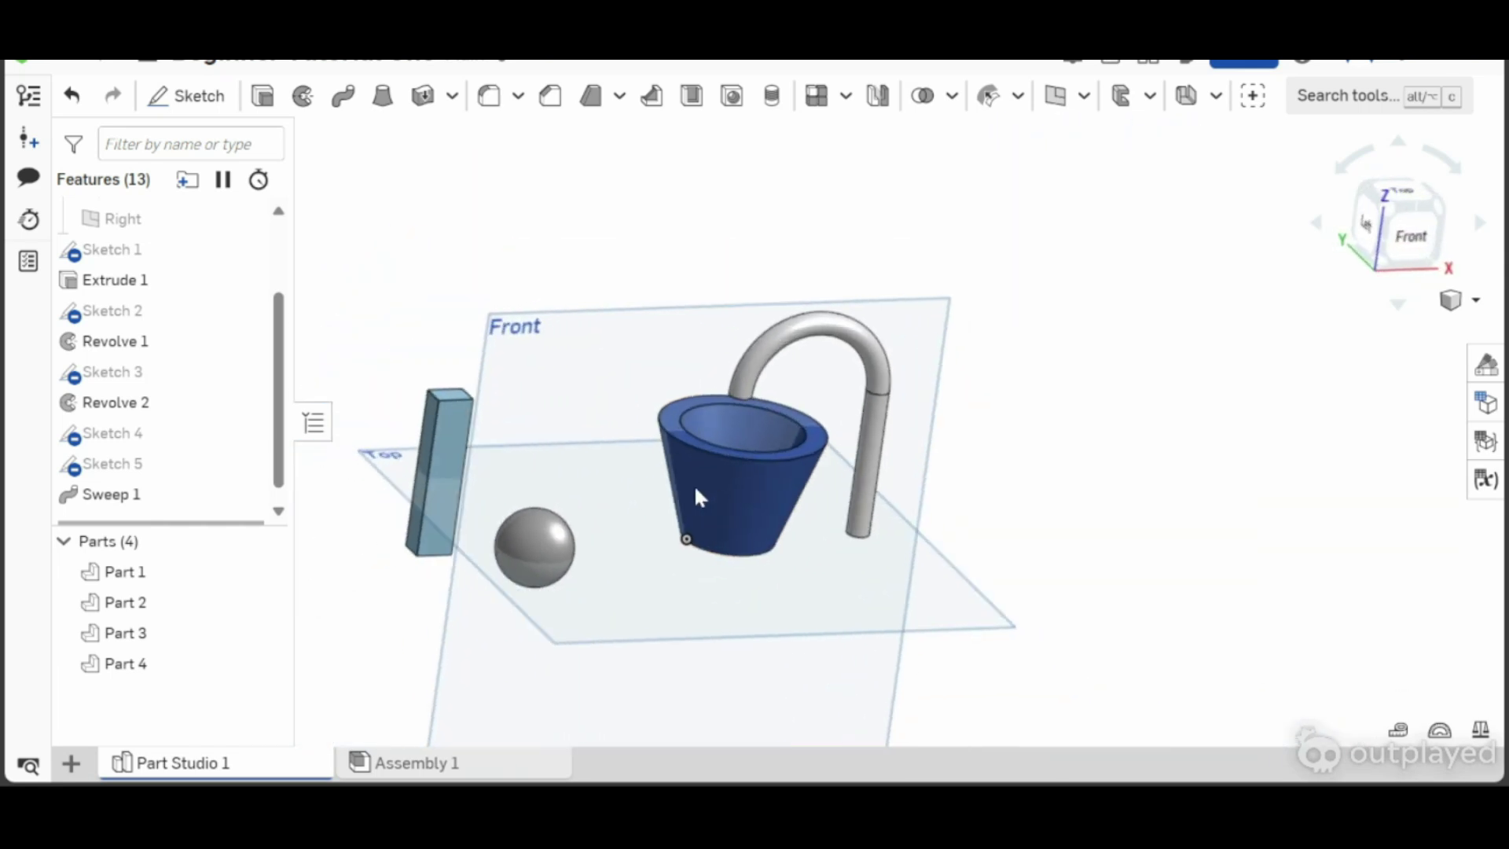
{"action": "left_click", "coordinate": [210, 104]}
{"action": "left_click", "coordinate": [670, 629]}
{"action": "right_click", "coordinate": [668, 619]}
{"action": "left_click", "coordinate": [691, 610]}
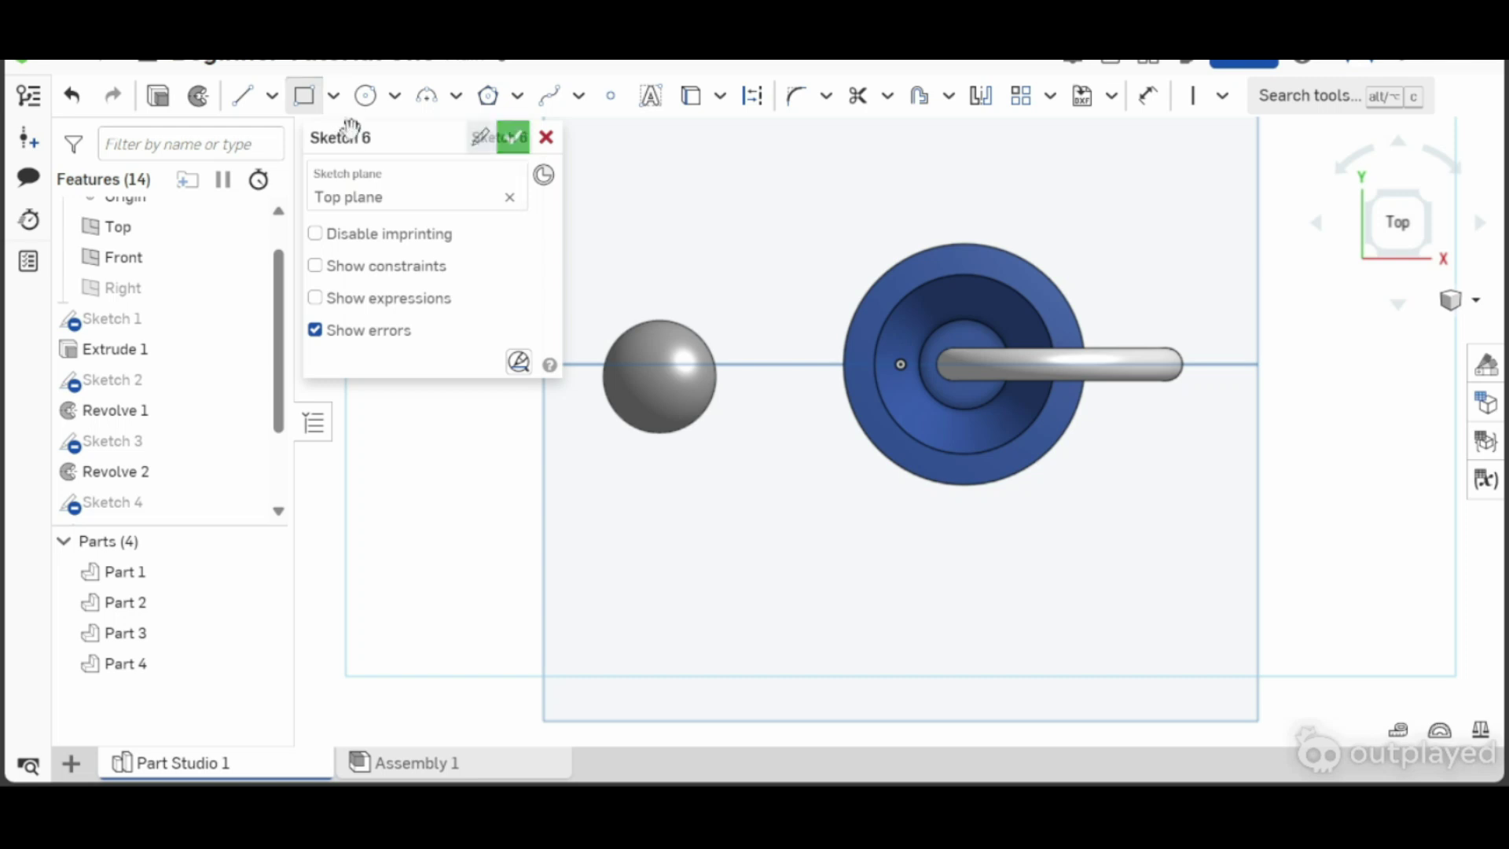
{"action": "left_click", "coordinate": [336, 103]}
{"action": "left_click", "coordinate": [471, 175]}
{"action": "left_click", "coordinate": [726, 571]}
{"action": "left_click", "coordinate": [776, 628]}
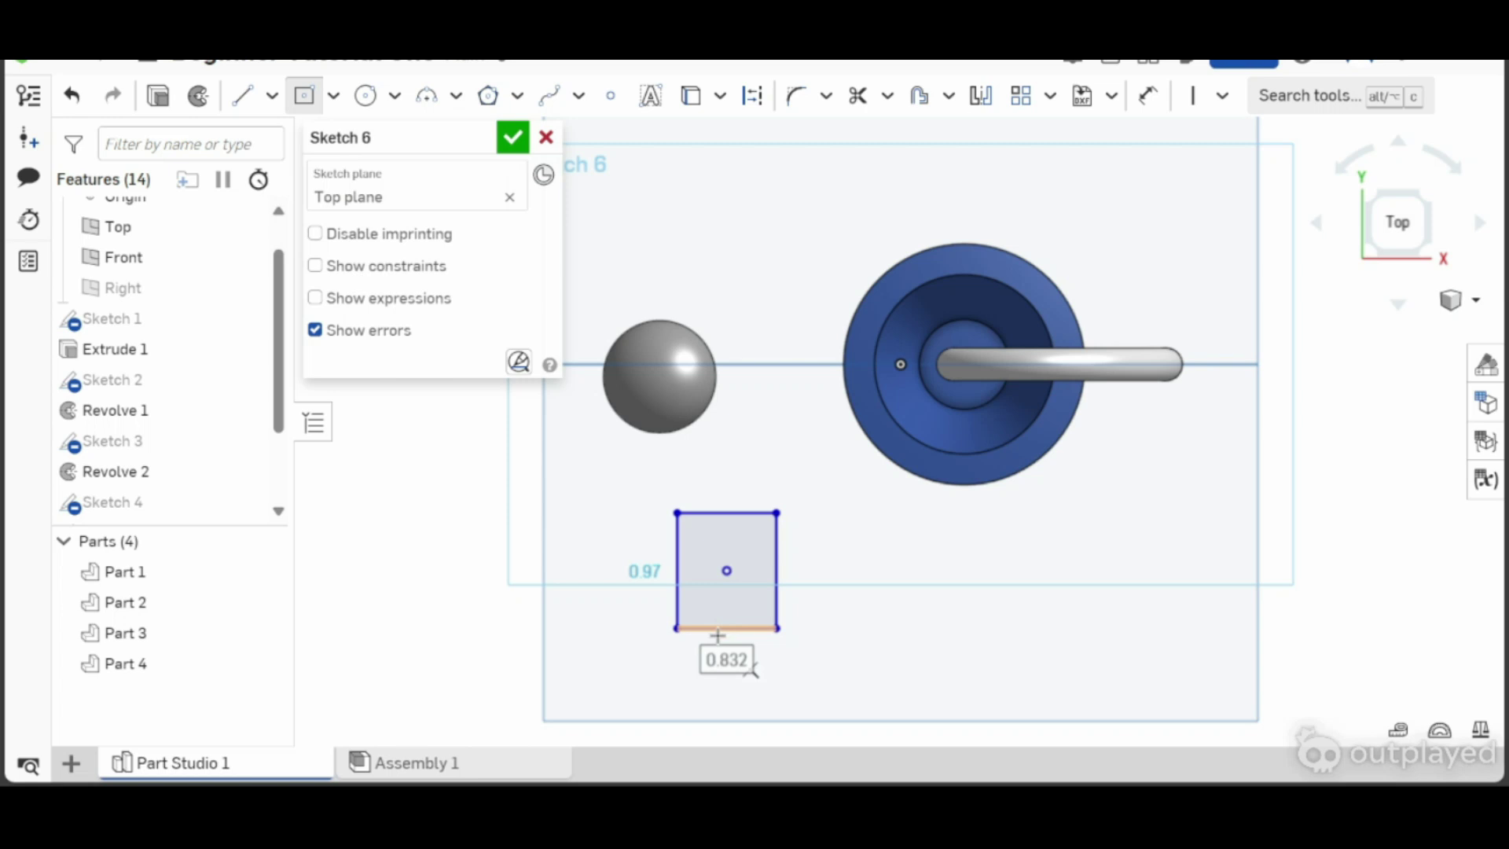
- Make two adjacent sides of the rectangle equal so it becomes a square, and accept the sketch
{"action": "key", "text": "e"}
{"action": "left_click", "coordinate": [677, 586]}
{"action": "left_click", "coordinate": [717, 628]}
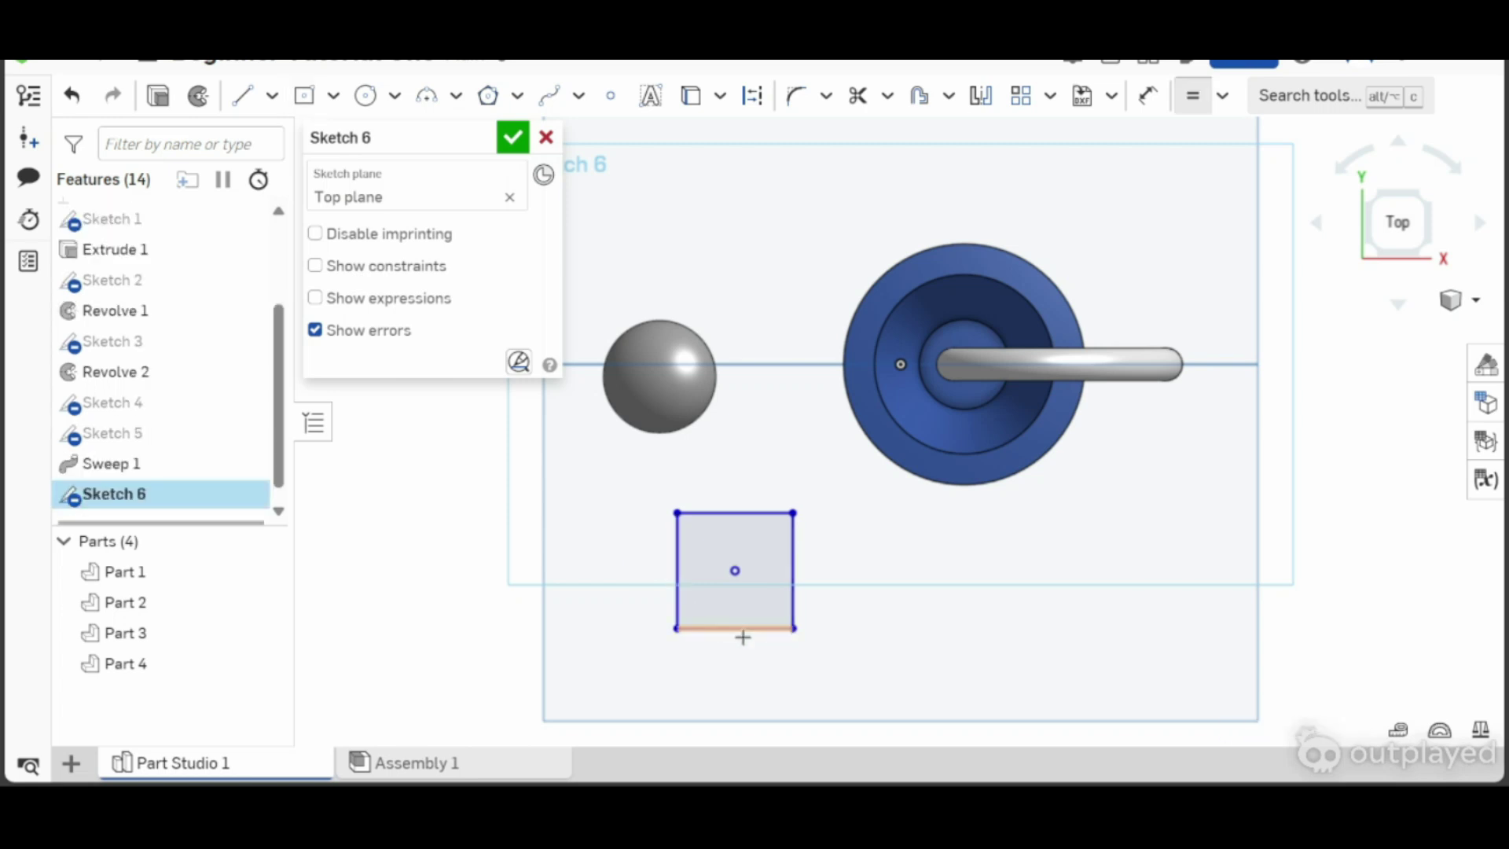
{"action": "left_click", "coordinate": [512, 138]}
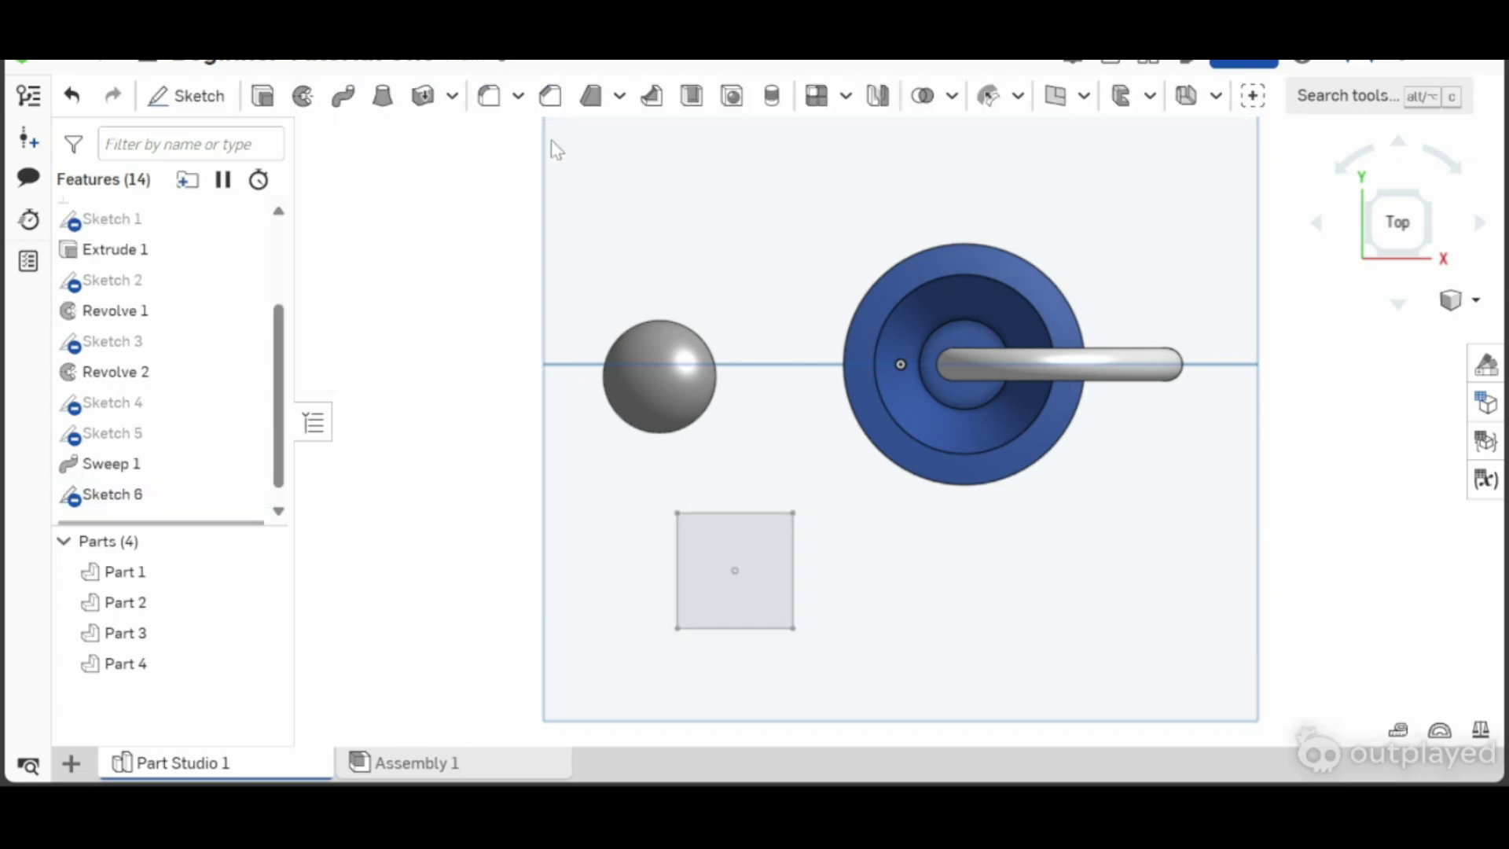
- Create a plane offset 1 in above the Top plane
{"action": "left_click", "coordinate": [1057, 99]}
{"action": "left_click", "coordinate": [884, 559]}
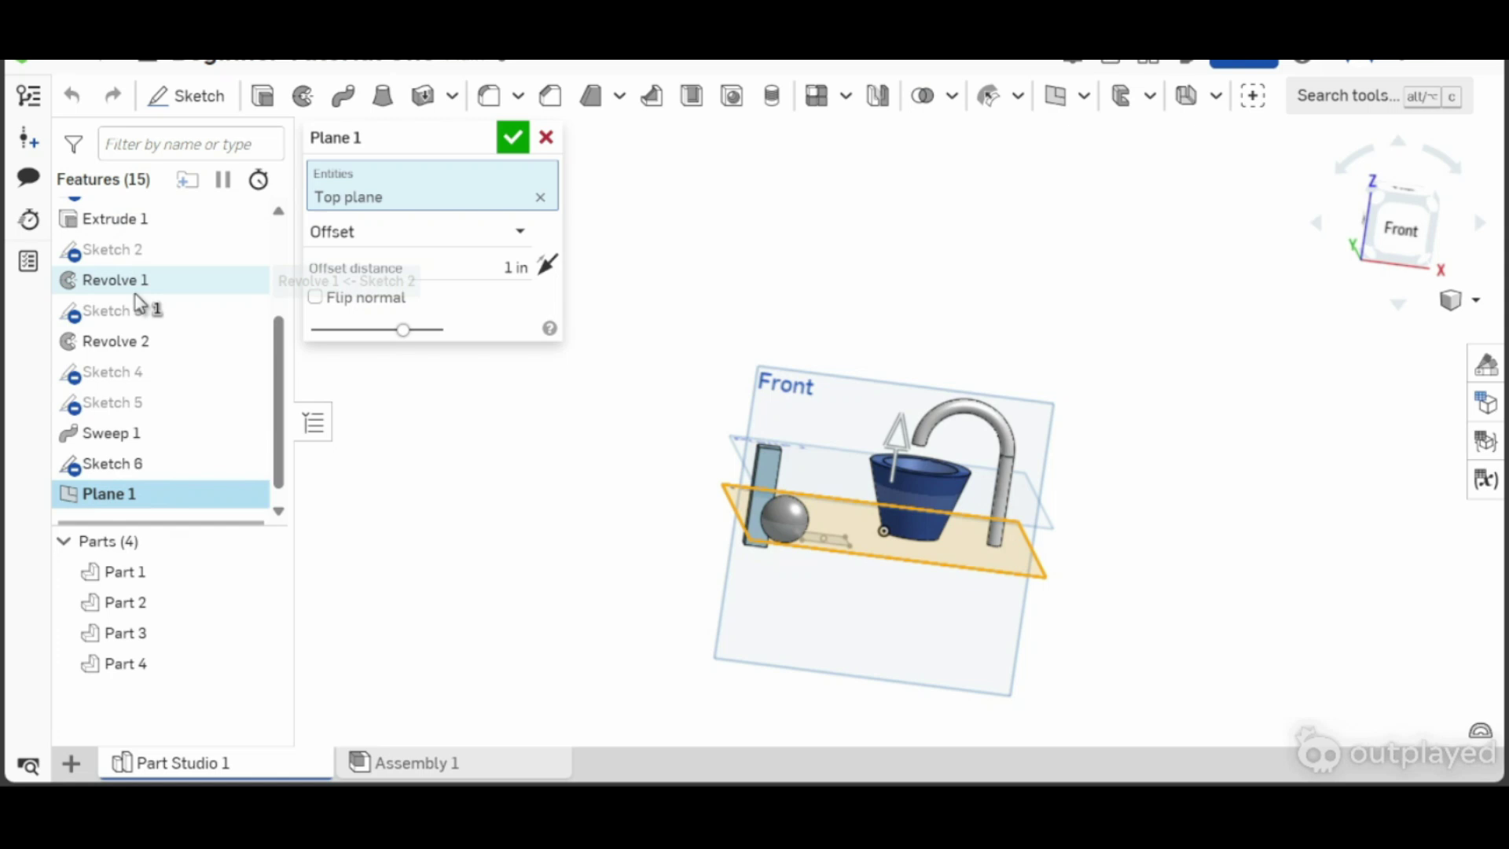
{"action": "scroll", "coordinate": [798, 554], "scroll_direction": "up", "scroll_amount": 5}
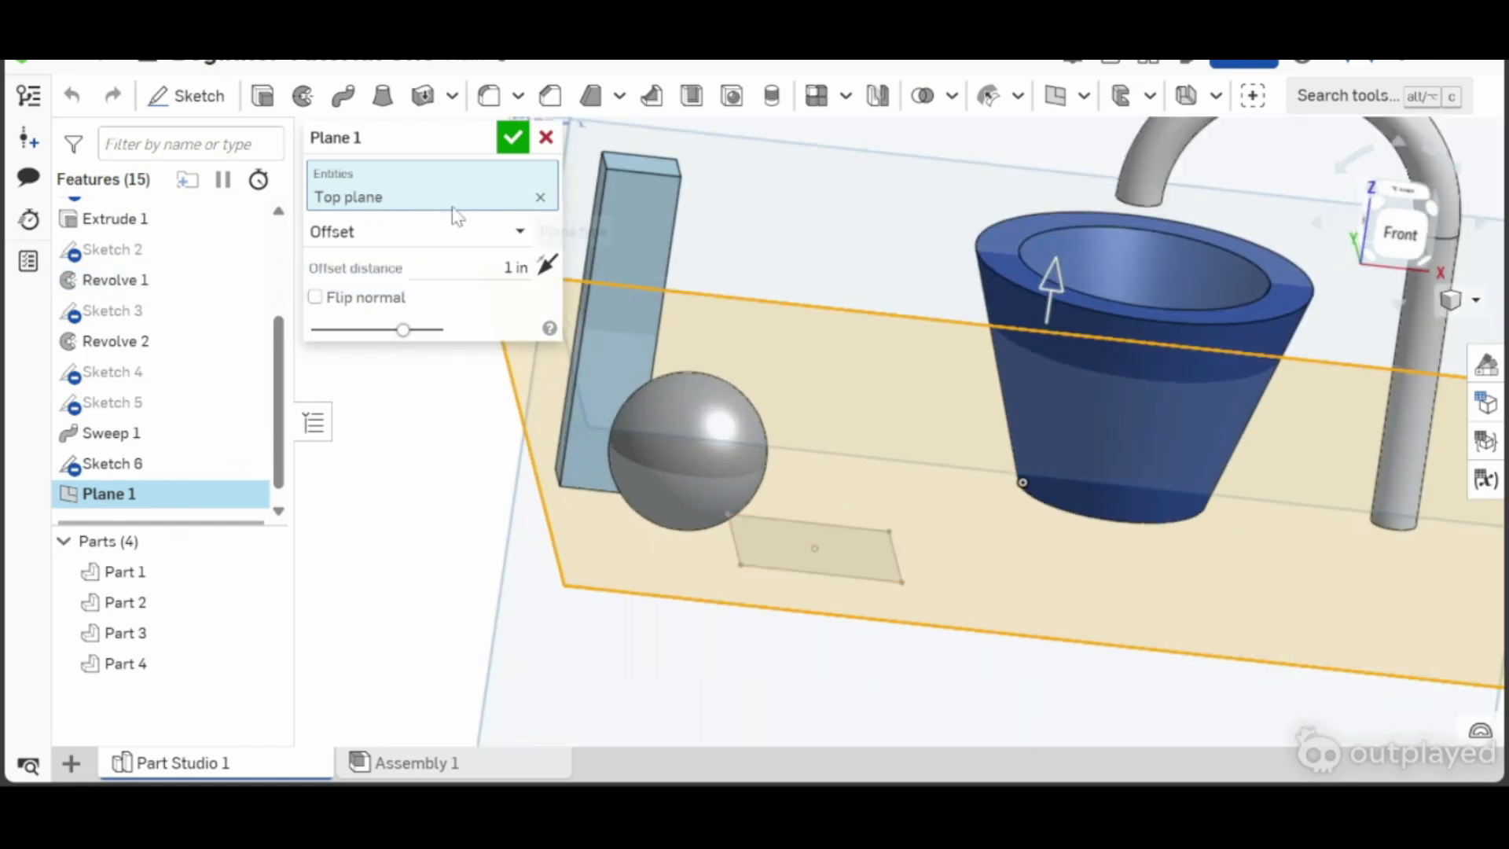
{"action": "left_click", "coordinate": [512, 138]}
{"action": "right_click_drag", "start_coordinate": [598, 455], "coordinate": [905, 576]}
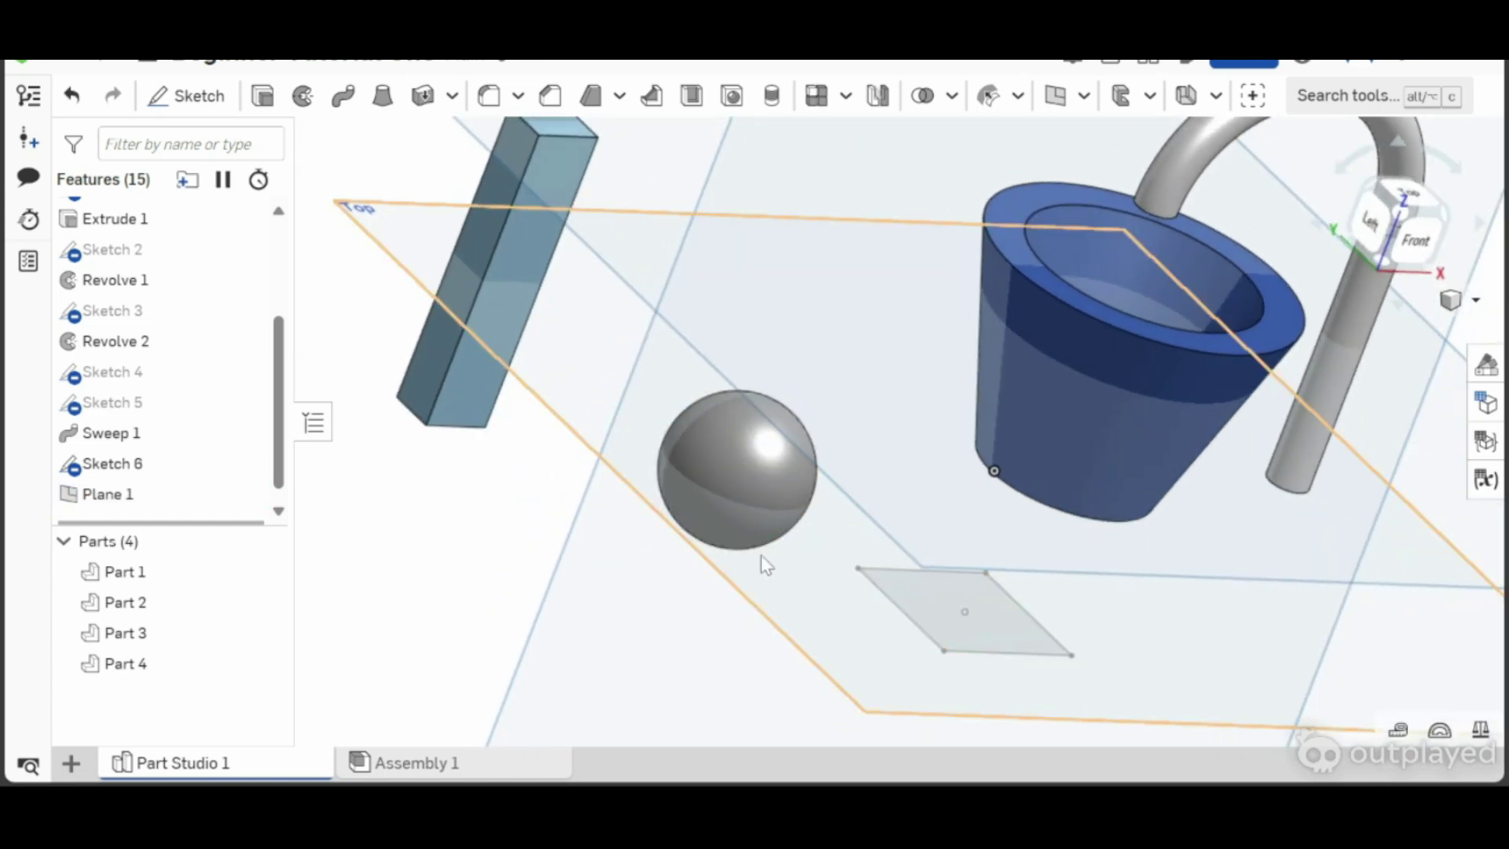
{"action": "right_click_drag", "start_coordinate": [798, 540], "coordinate": [765, 506]}
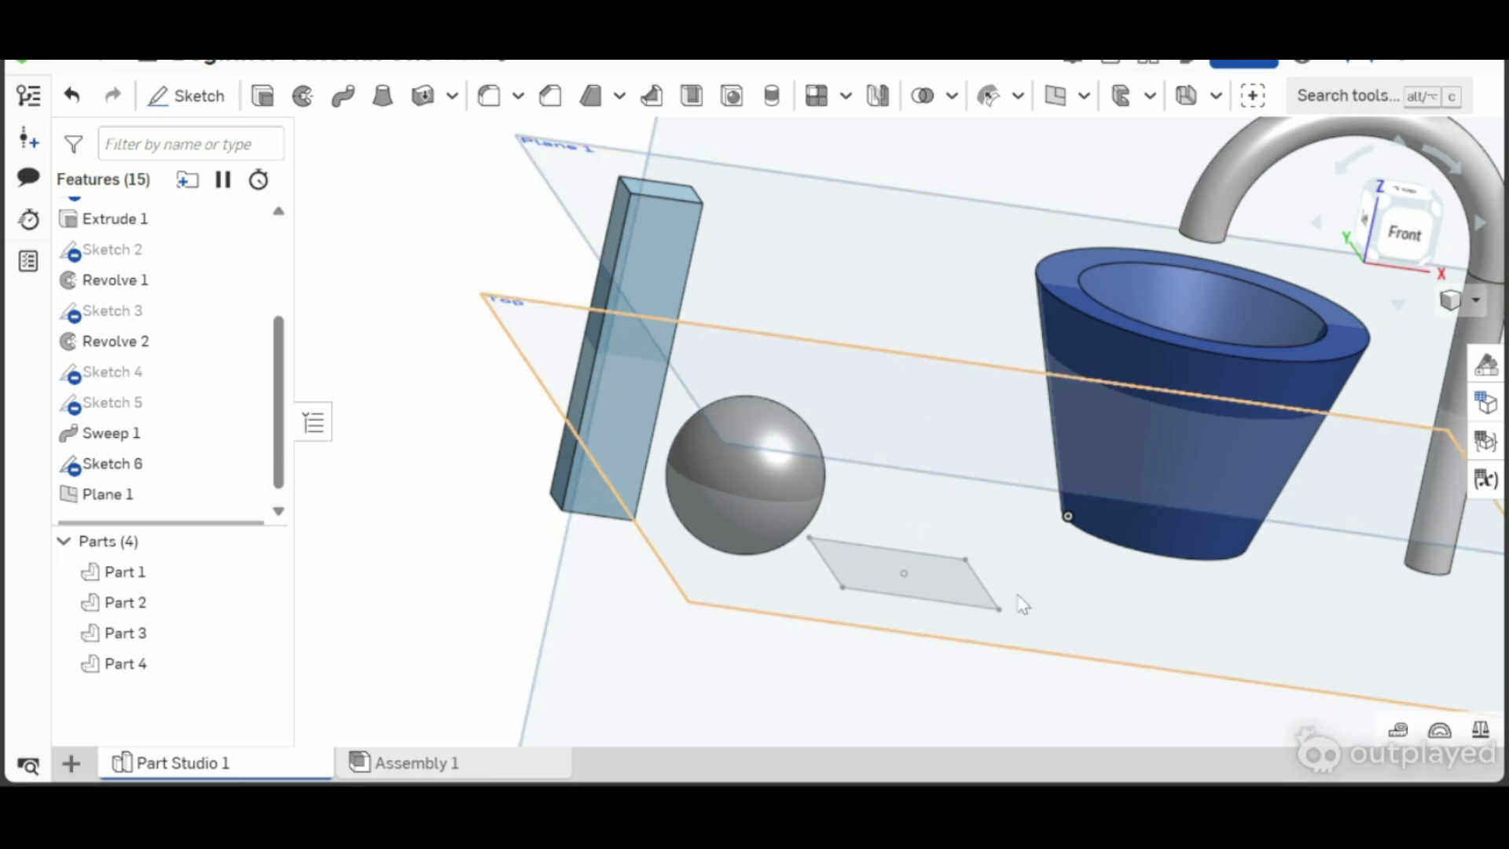
- Sketch a circle about 0.295 in in diameter on the offset plane, centered over the square, and accept the sketch
{"action": "left_click", "coordinate": [187, 96]}
{"action": "left_click", "coordinate": [961, 399]}
{"action": "right_click", "coordinate": [960, 399]}
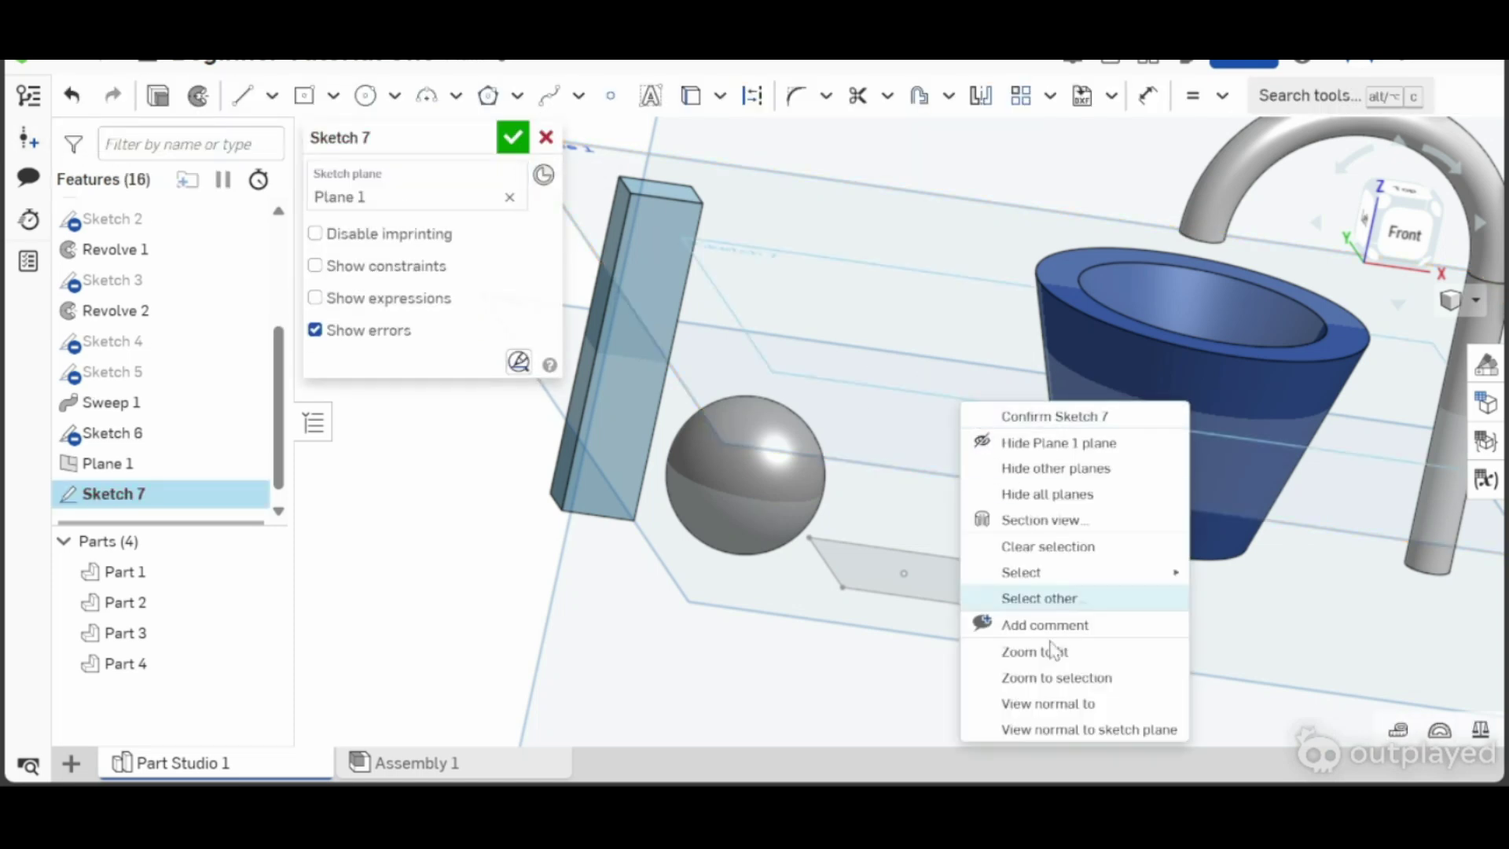
{"action": "left_click", "coordinate": [1018, 727]}
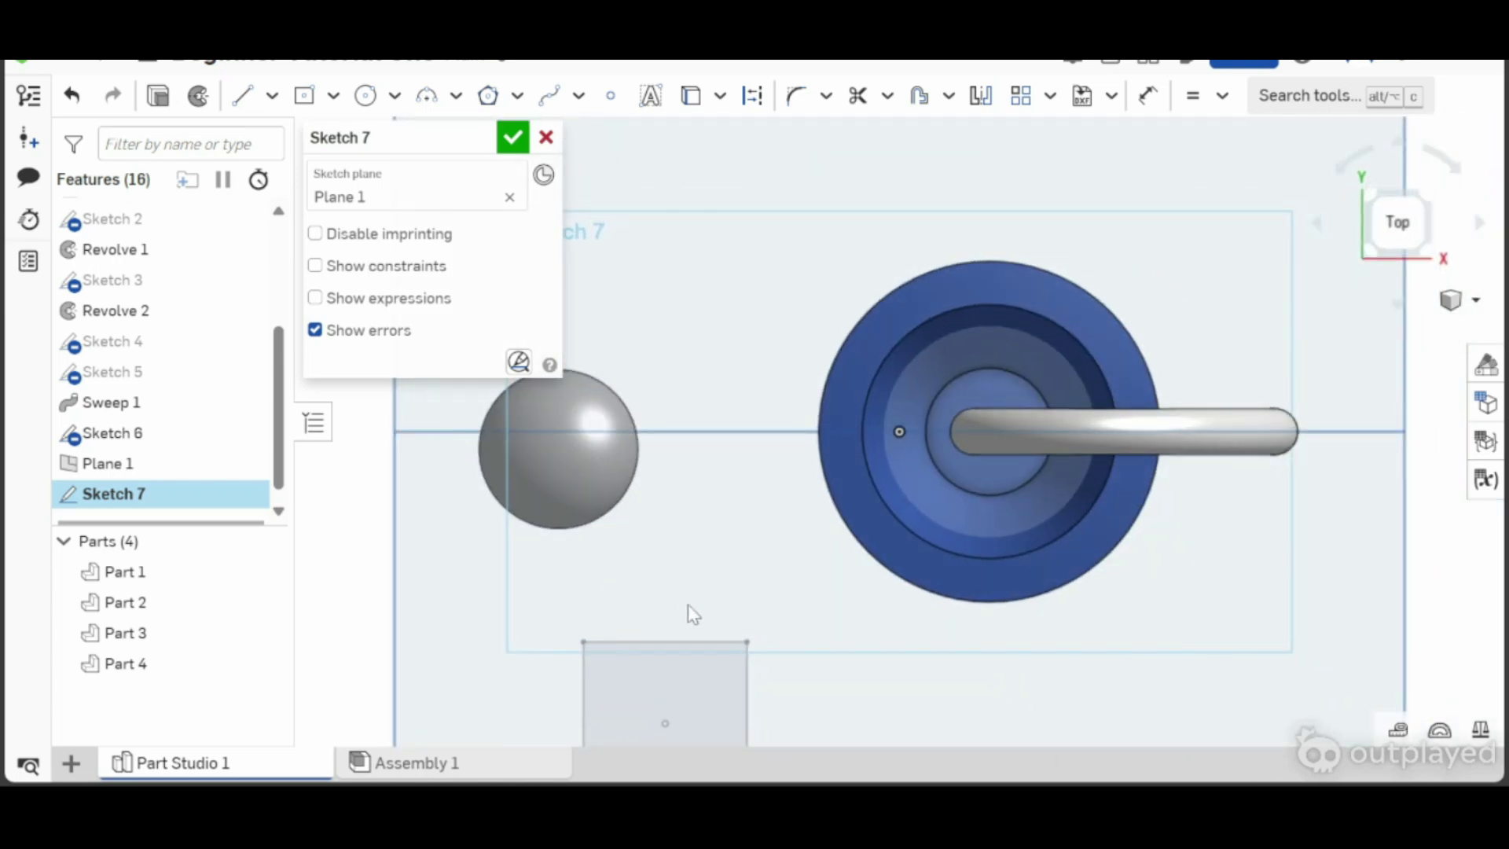
{"action": "middle_click_drag", "start_coordinate": [687, 606], "coordinate": [778, 442]}
{"action": "left_click", "coordinate": [364, 95]}
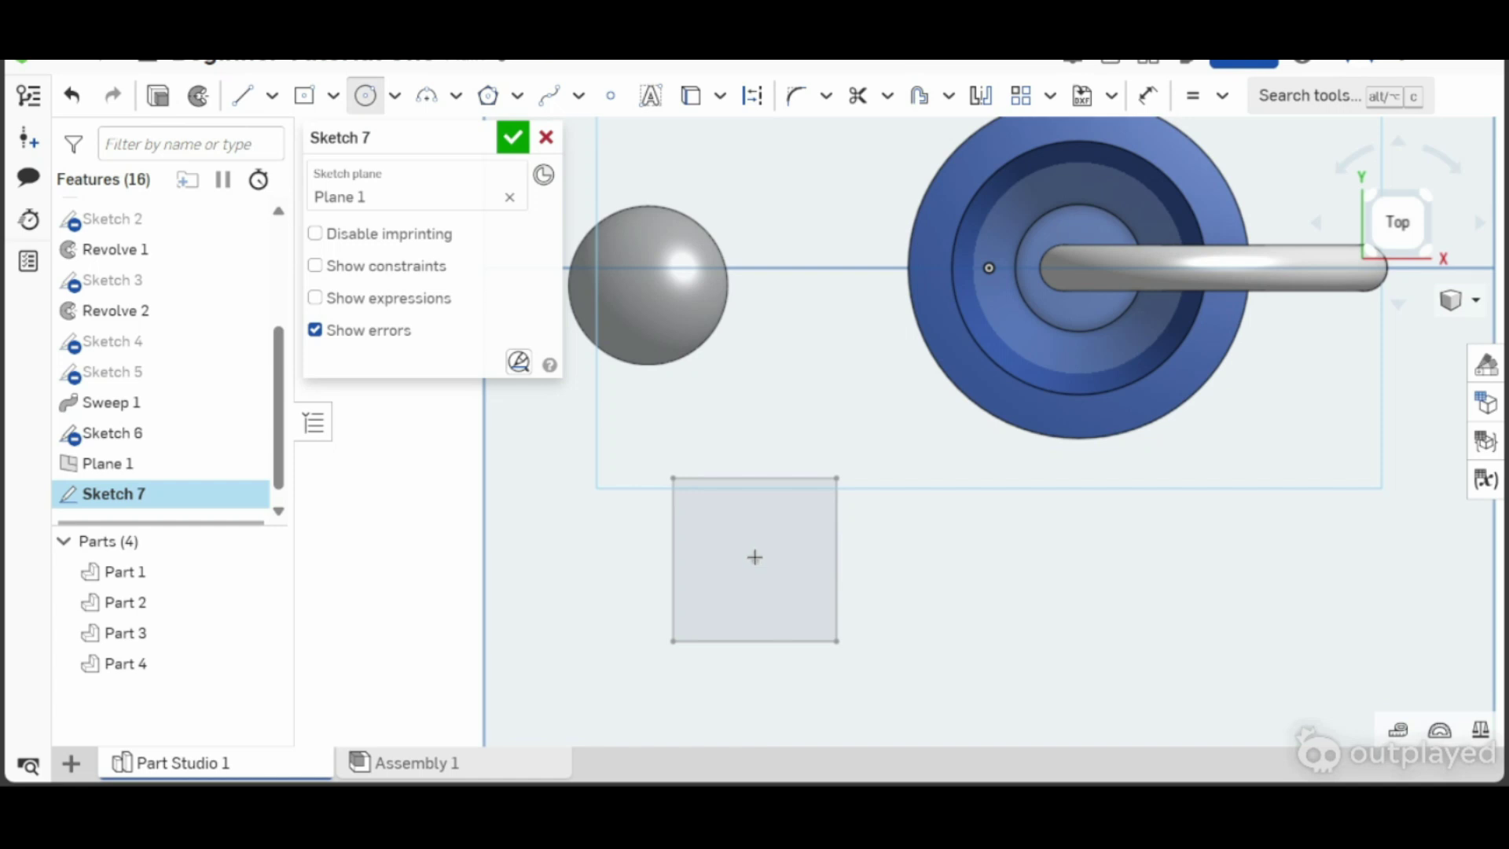
{"action": "left_click", "coordinate": [737, 577]}
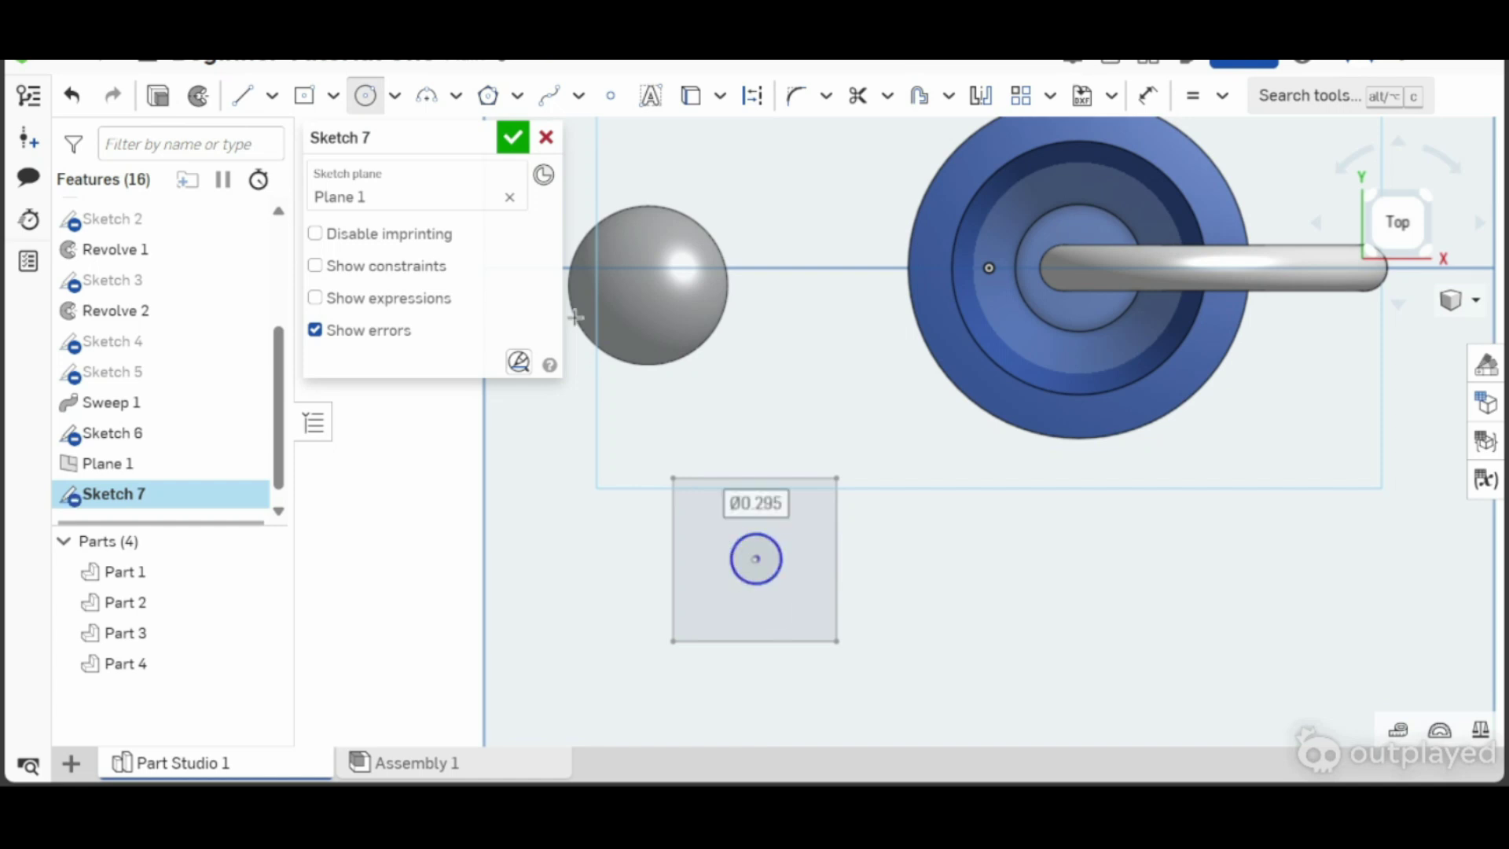
{"action": "left_click", "coordinate": [512, 142]}
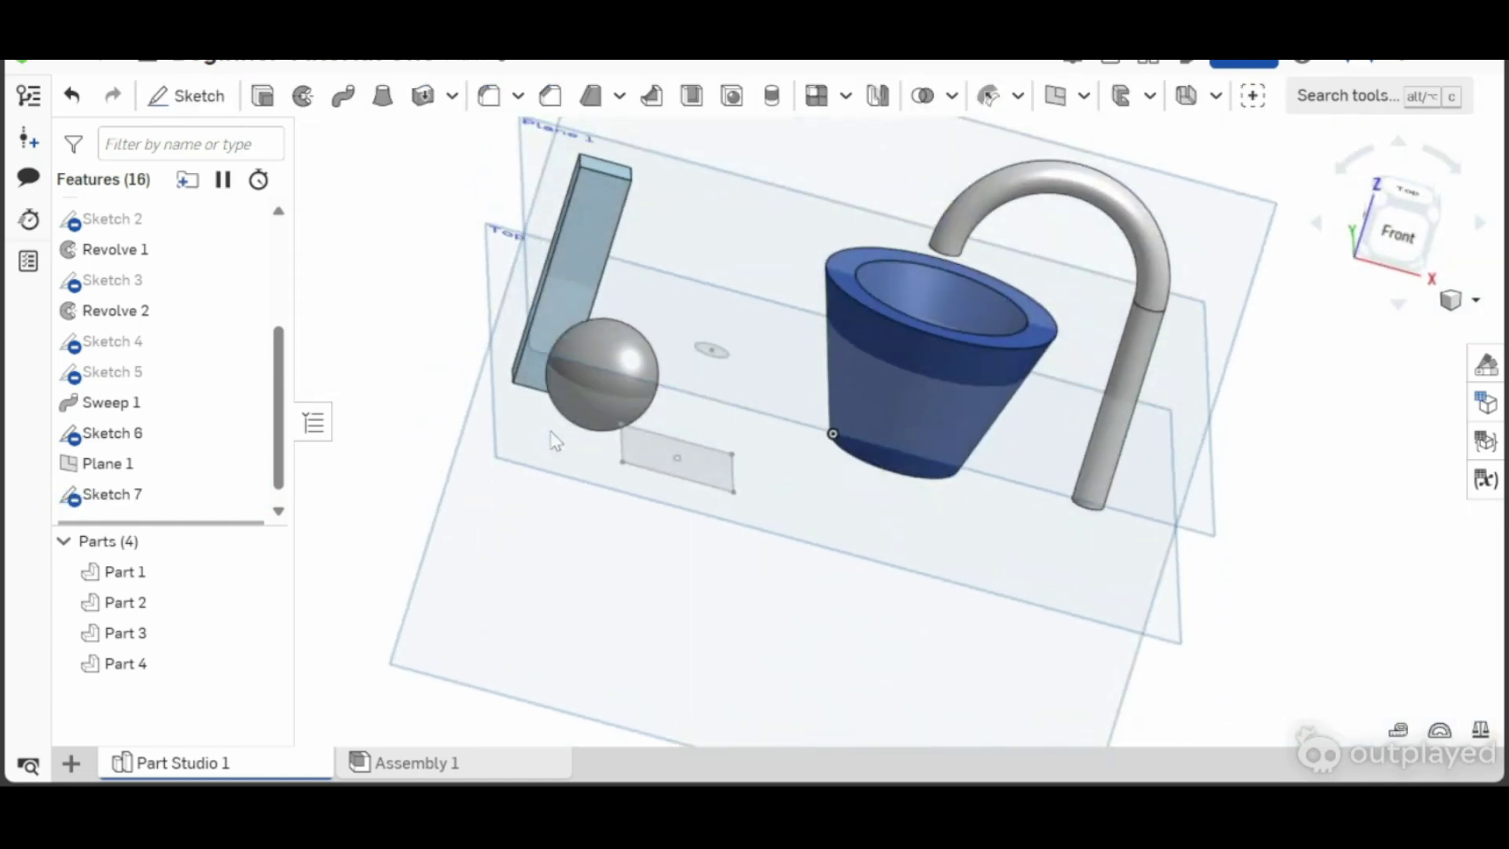
- Loft a new solid from the square on the Top plane to the circle on the offset plane, and accept it
{"action": "scroll", "coordinate": [664, 507], "scroll_direction": "up", "scroll_amount": 3}
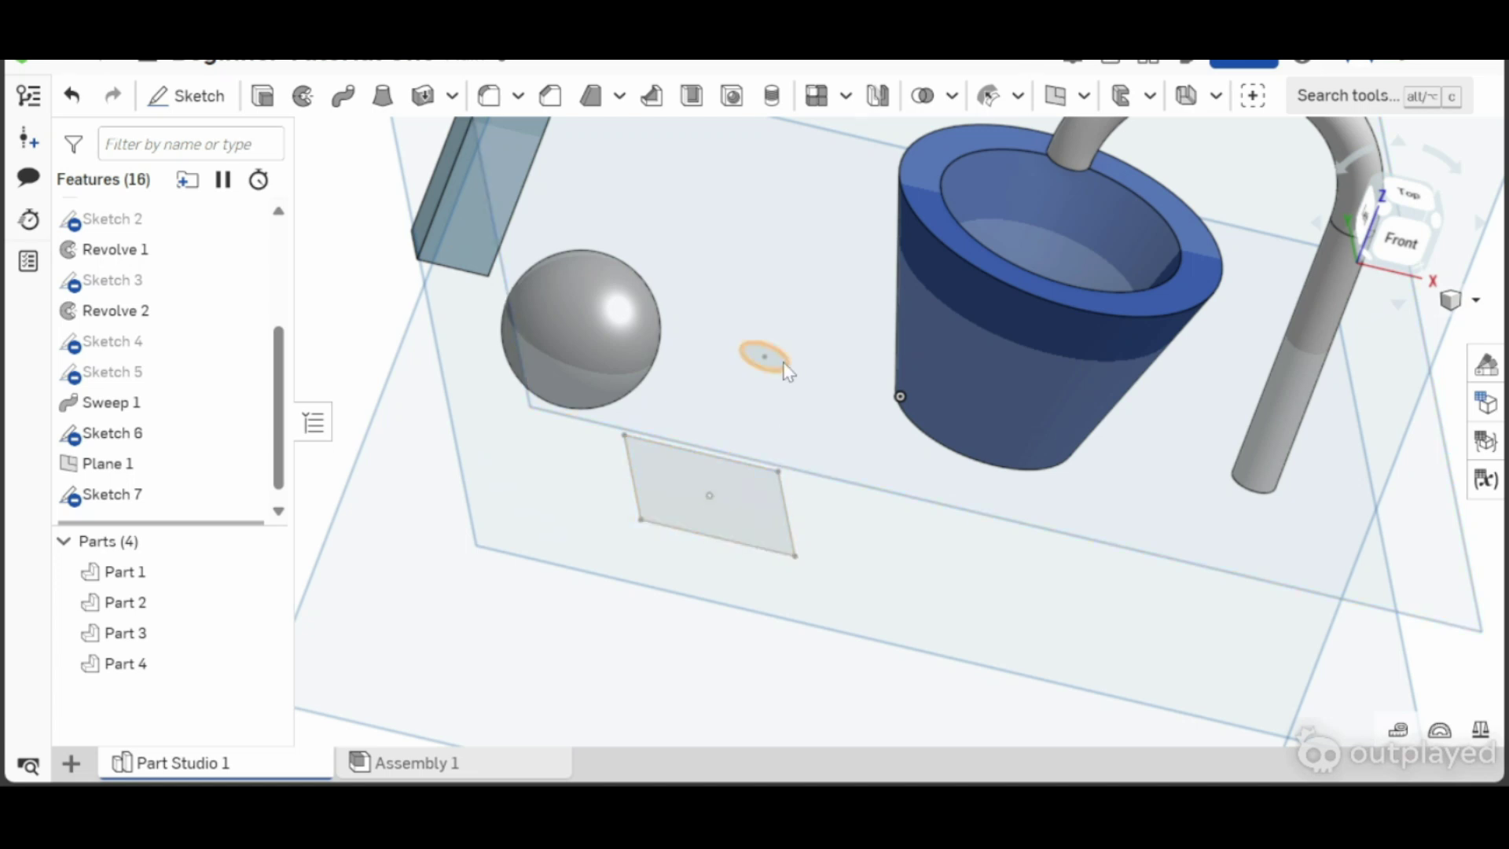
{"action": "scroll", "coordinate": [786, 369], "scroll_direction": "up", "scroll_amount": 3}
{"action": "scroll", "coordinate": [785, 363], "scroll_direction": "down", "scroll_amount": 5}
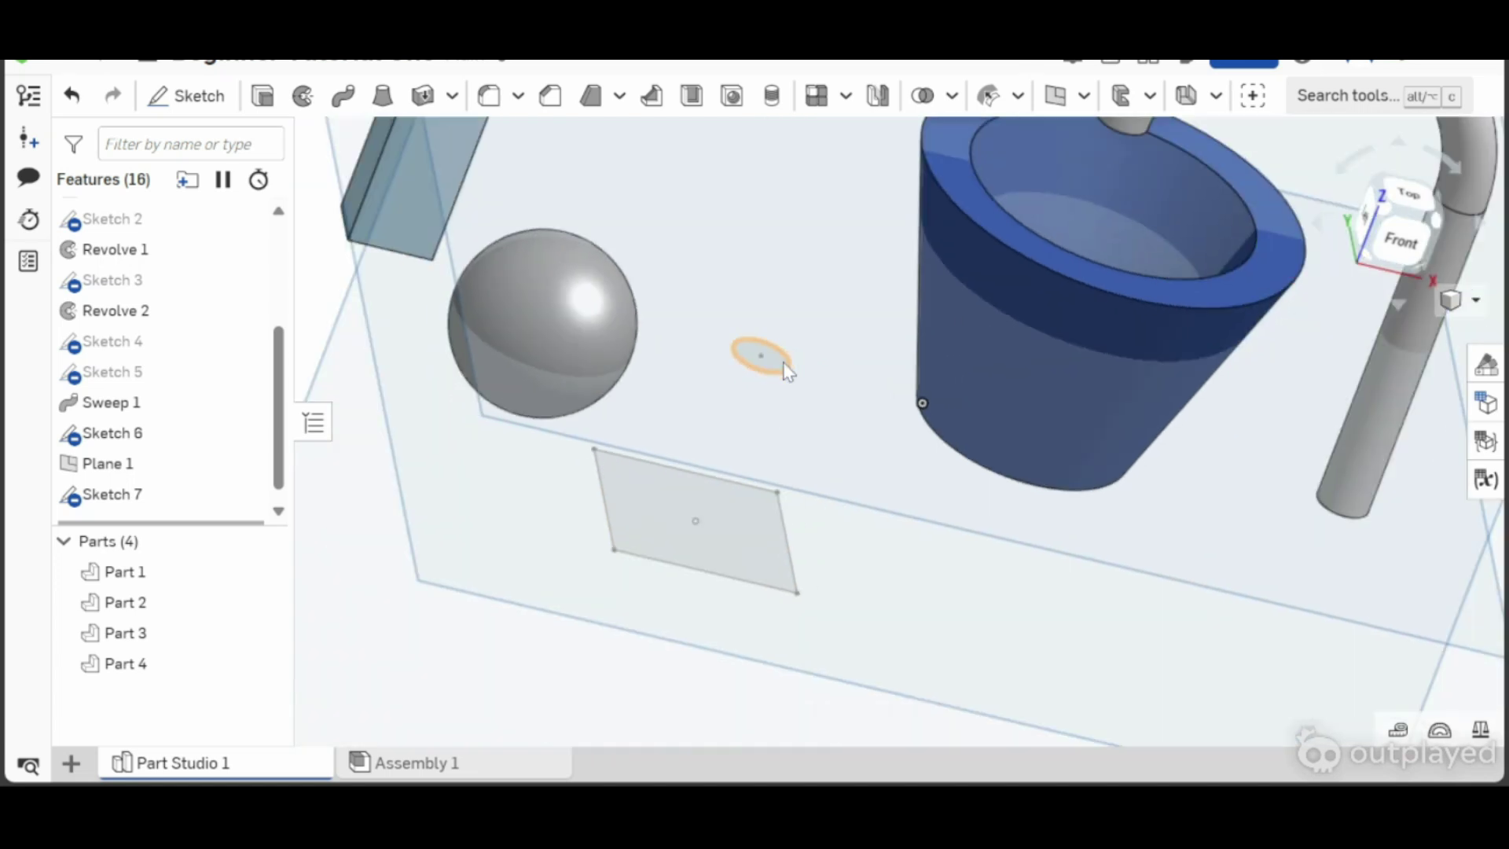
{"action": "right_click_drag", "start_coordinate": [782, 361], "coordinate": [719, 435]}
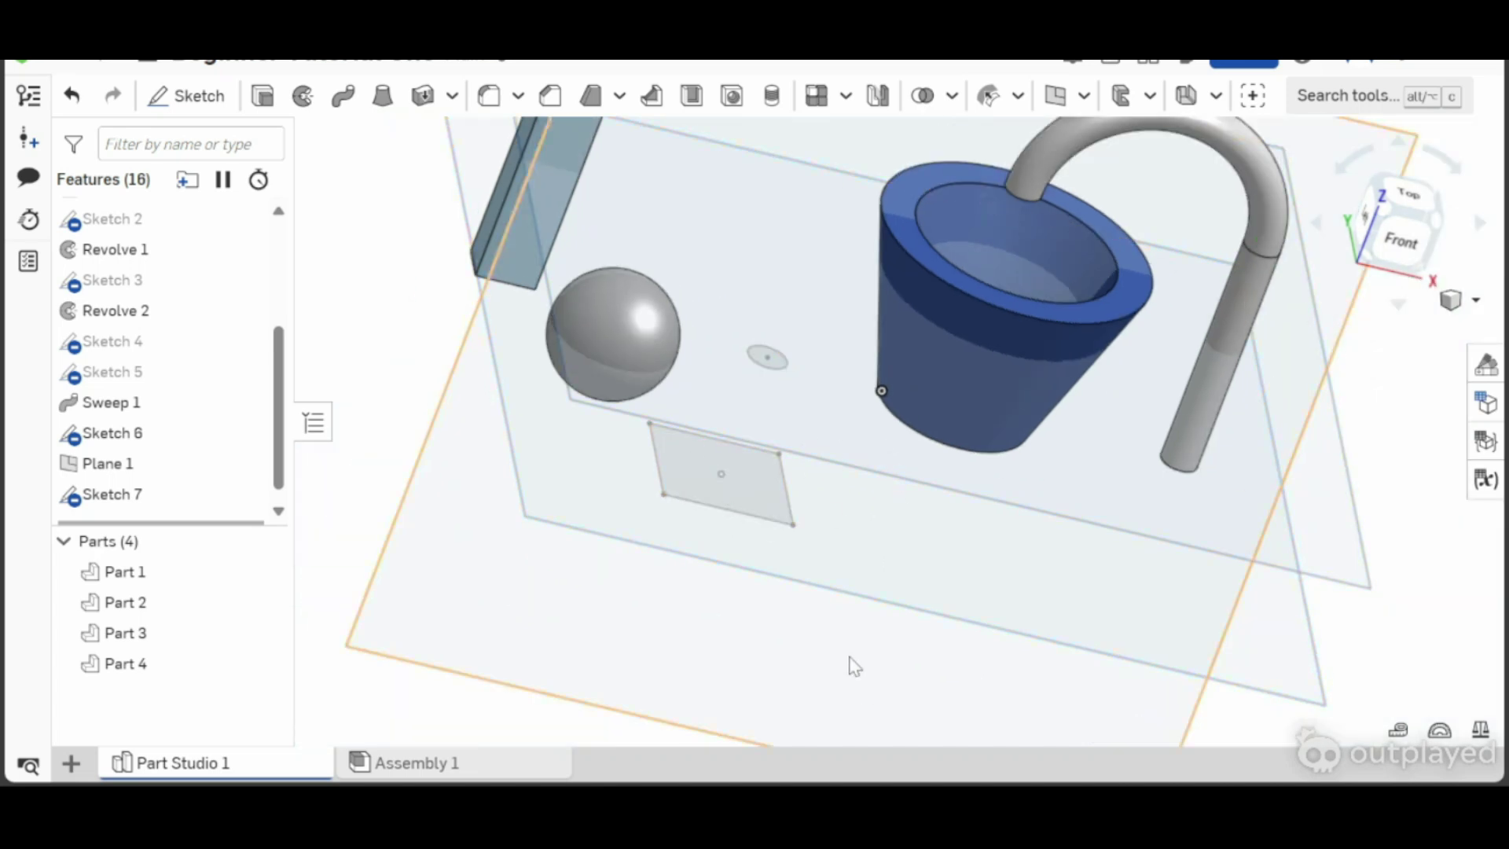
{"action": "right_click_drag", "start_coordinate": [820, 616], "coordinate": [795, 564]}
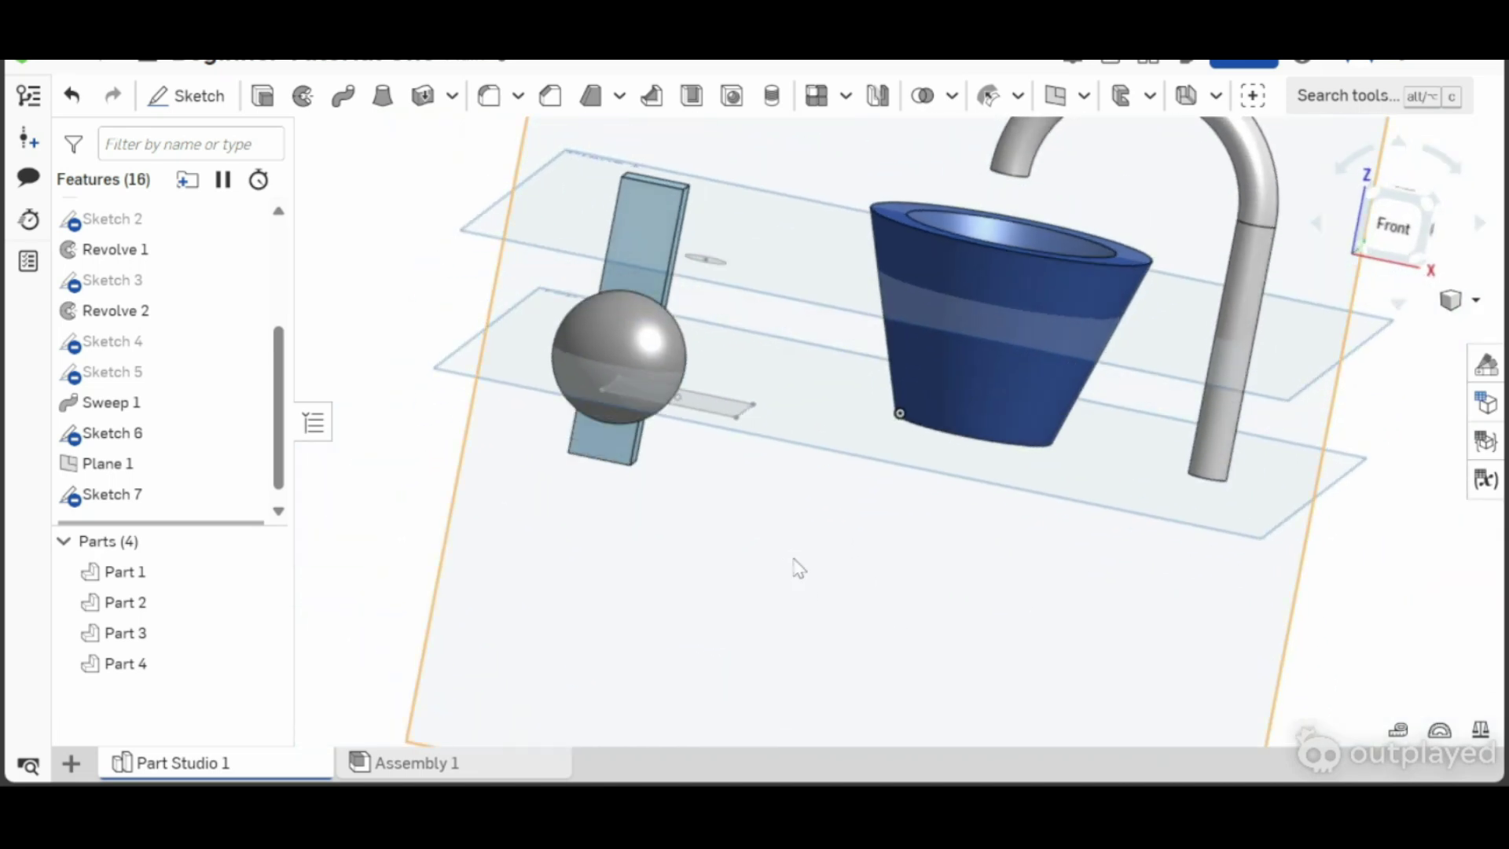
{"action": "right_click_drag", "start_coordinate": [766, 472], "coordinate": [663, 387]}
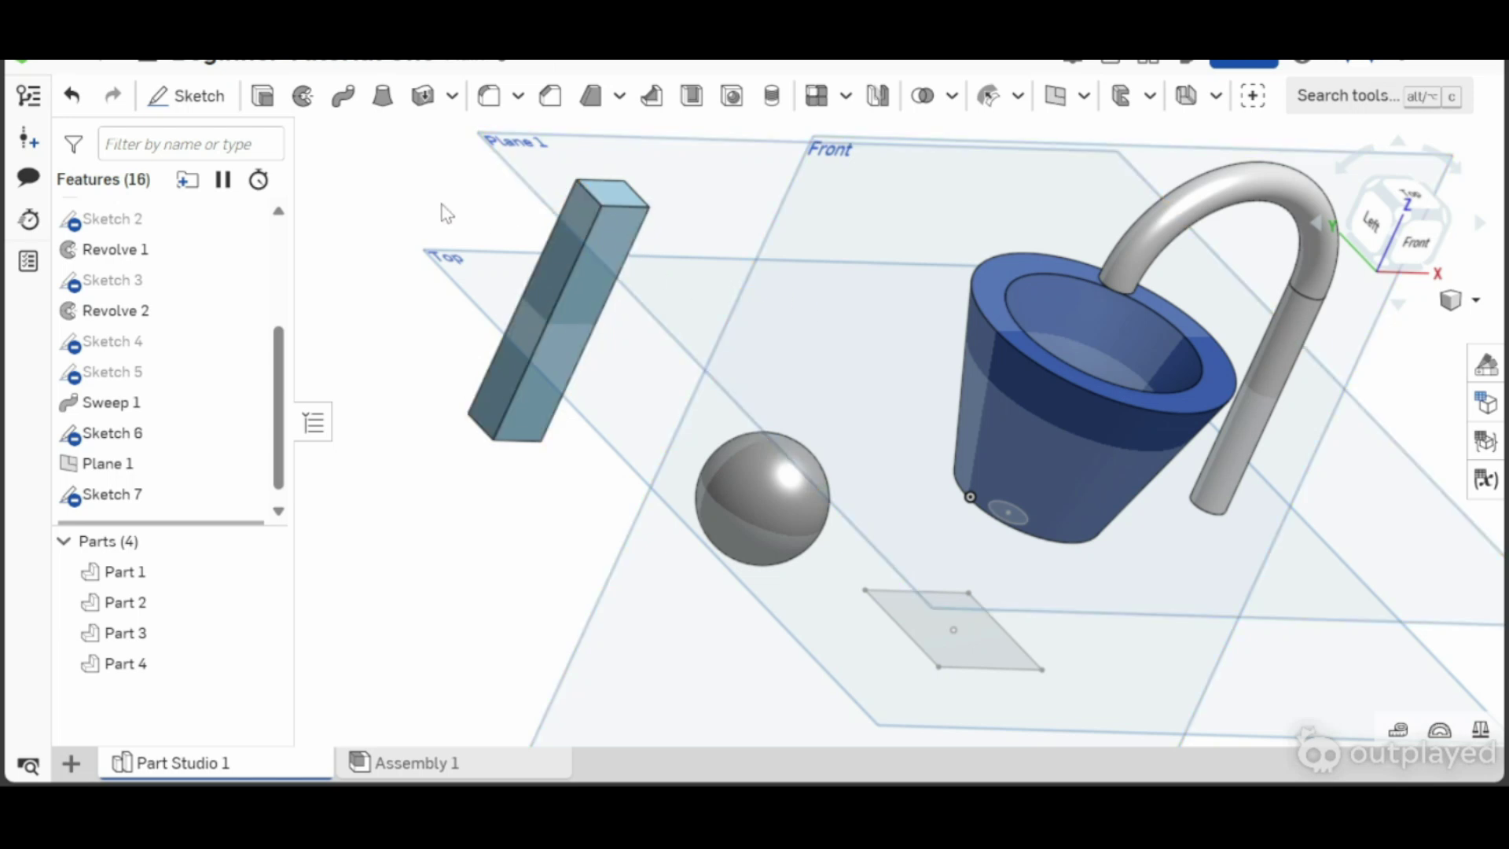
{"action": "left_click", "coordinate": [385, 97]}
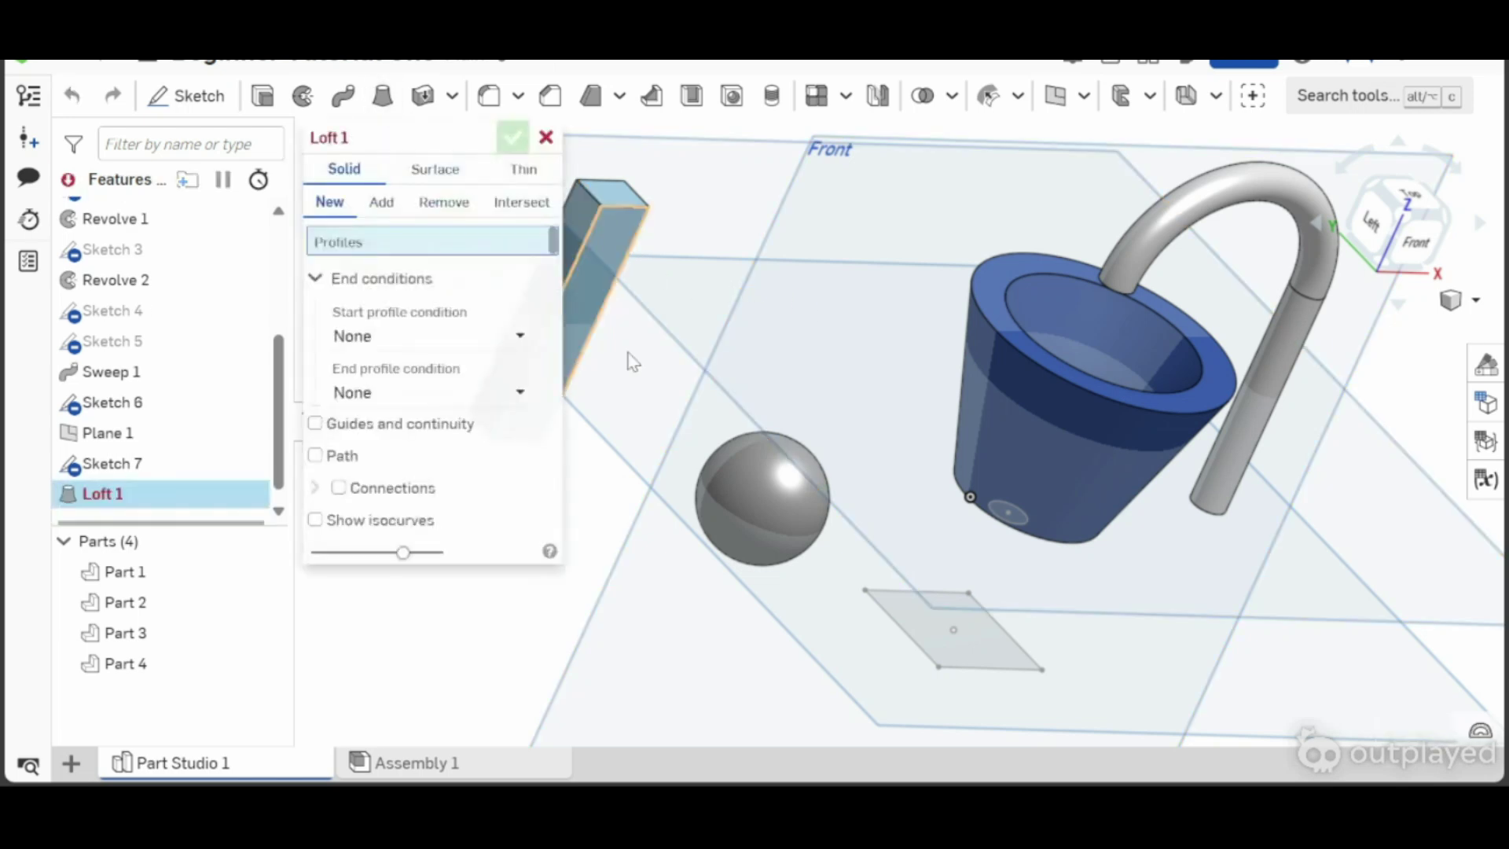
{"action": "left_click", "coordinate": [972, 660]}
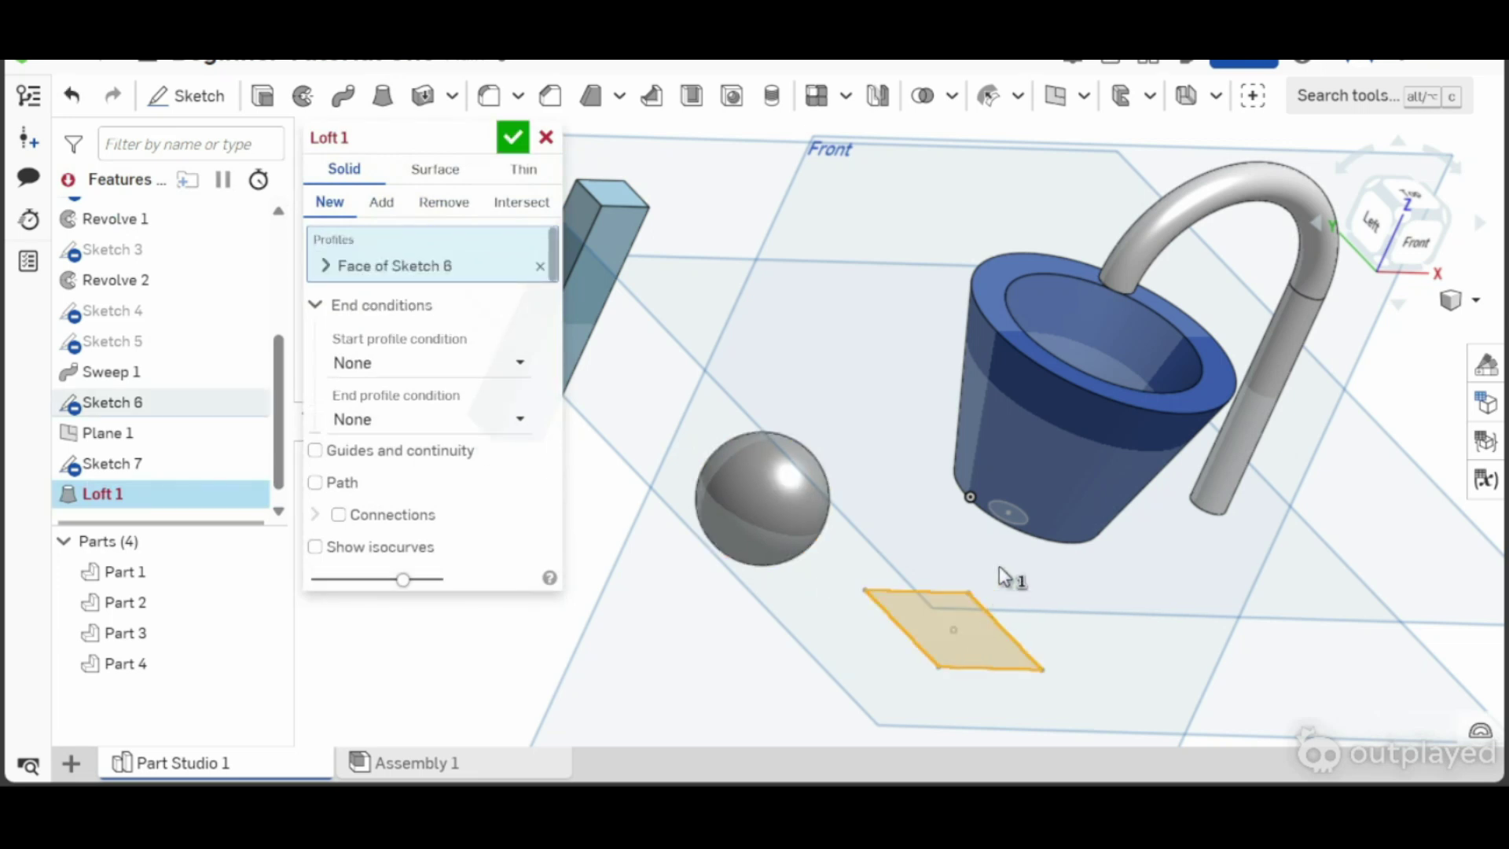
{"action": "left_click", "coordinate": [1020, 532]}
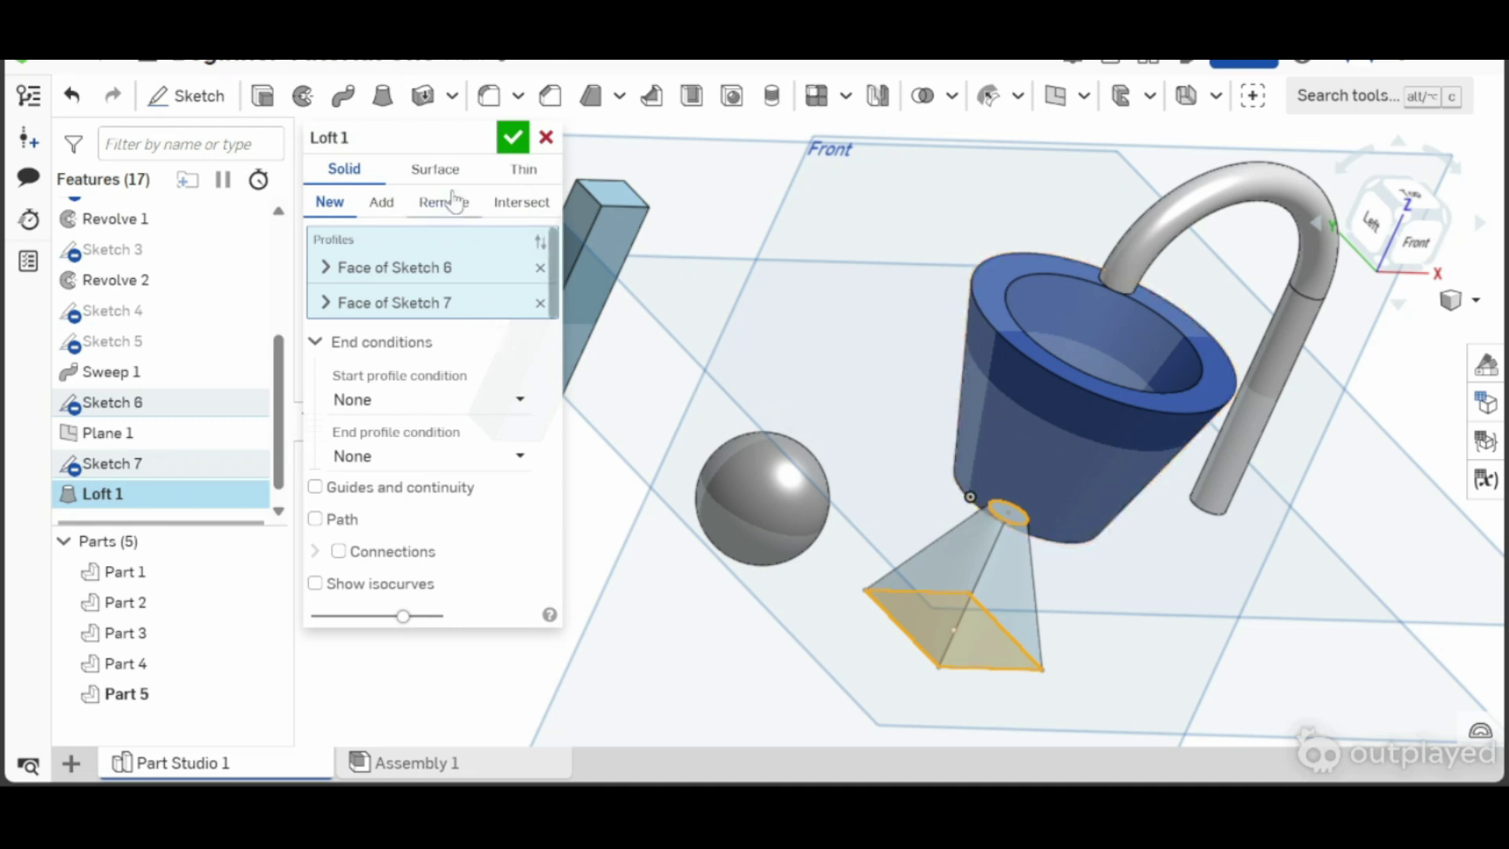
{"action": "left_click", "coordinate": [513, 139]}
- Hide the offset plane used for the loft
{"action": "mouse_move", "coordinate": [1125, 606]}
{"action": "right_mouse_down"}
{"action": "mouse_move", "coordinate": [1060, 555]}
{"action": "mouse_move", "coordinate": [1104, 589]}
{"action": "right_mouse_up"}
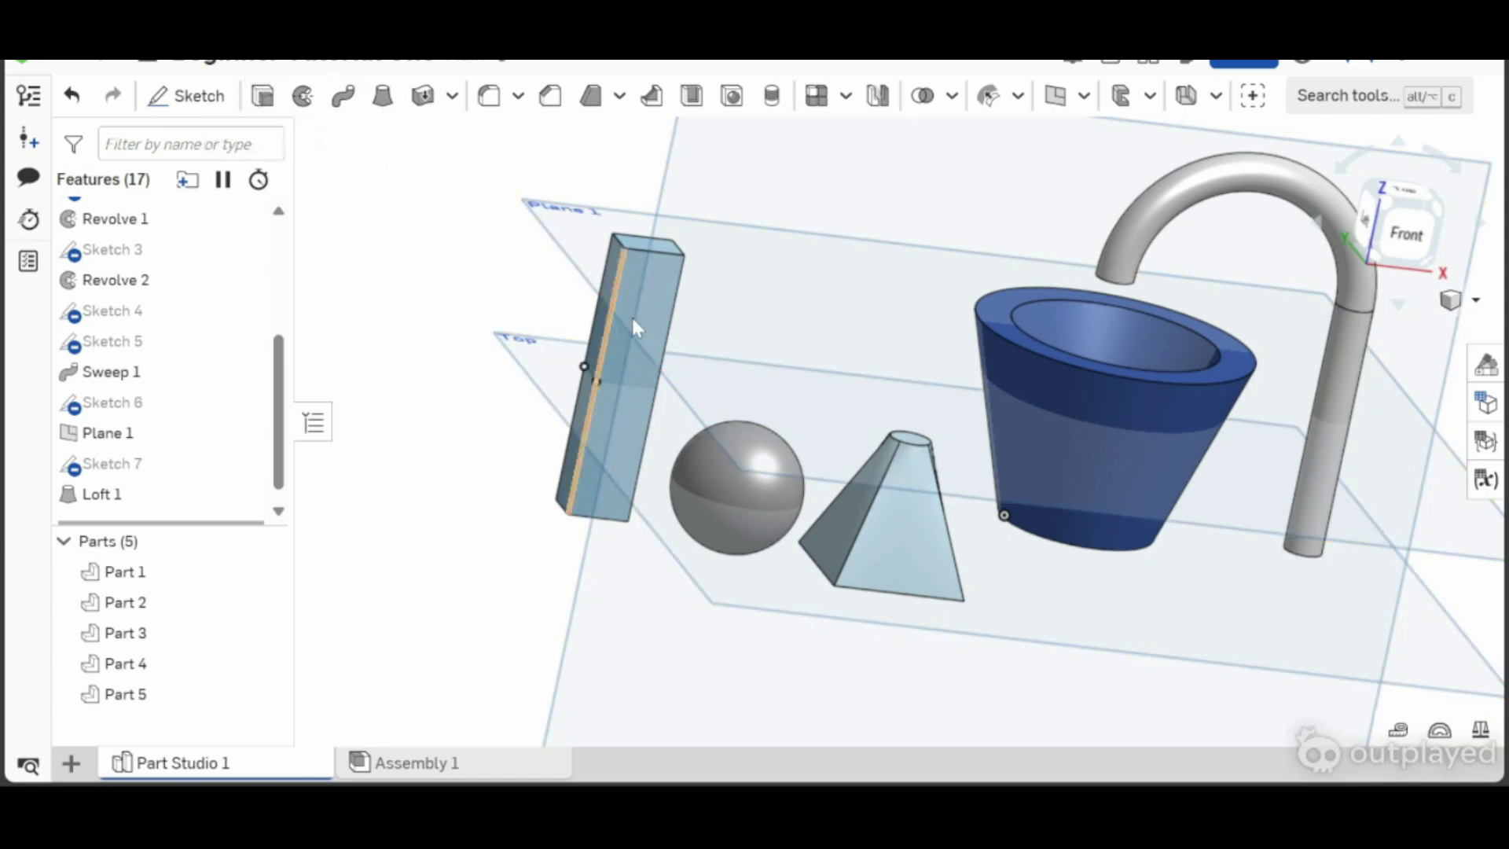
{"action": "scroll", "coordinate": [188, 428], "scroll_direction": "up", "scroll_amount": 2}
{"action": "scroll", "coordinate": [197, 377], "scroll_direction": "up", "scroll_amount": 2}
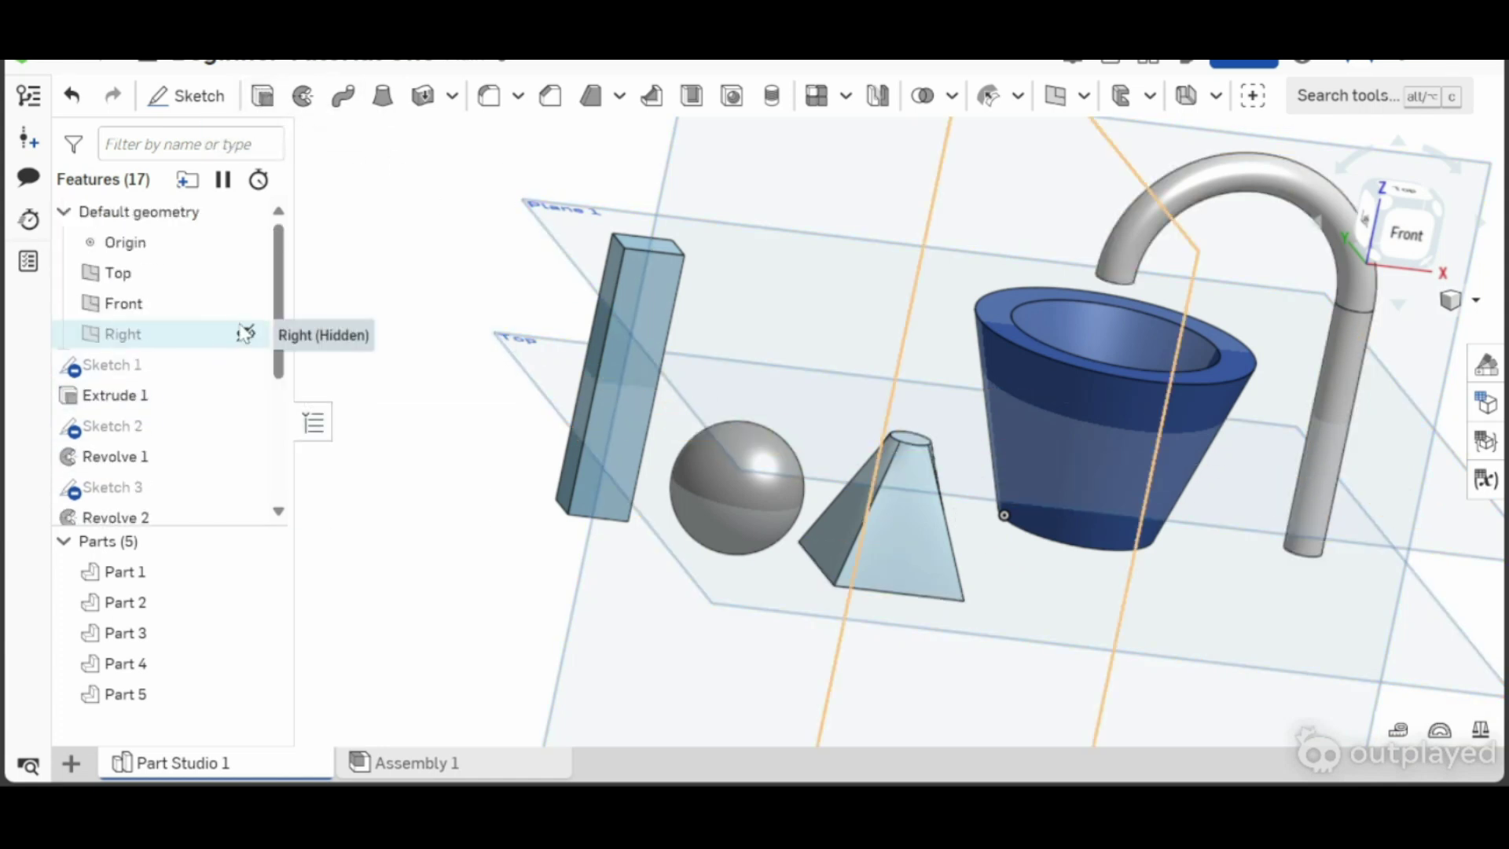
{"action": "scroll", "coordinate": [235, 370], "scroll_direction": "down", "scroll_amount": 4}
{"action": "left_click", "coordinate": [246, 418]}
- Start a sketch on the narrow bar's left face and draw a circle about 0.175 in in diameter near its upper end
{"action": "right_click_drag", "start_coordinate": [357, 388], "coordinate": [475, 437]}
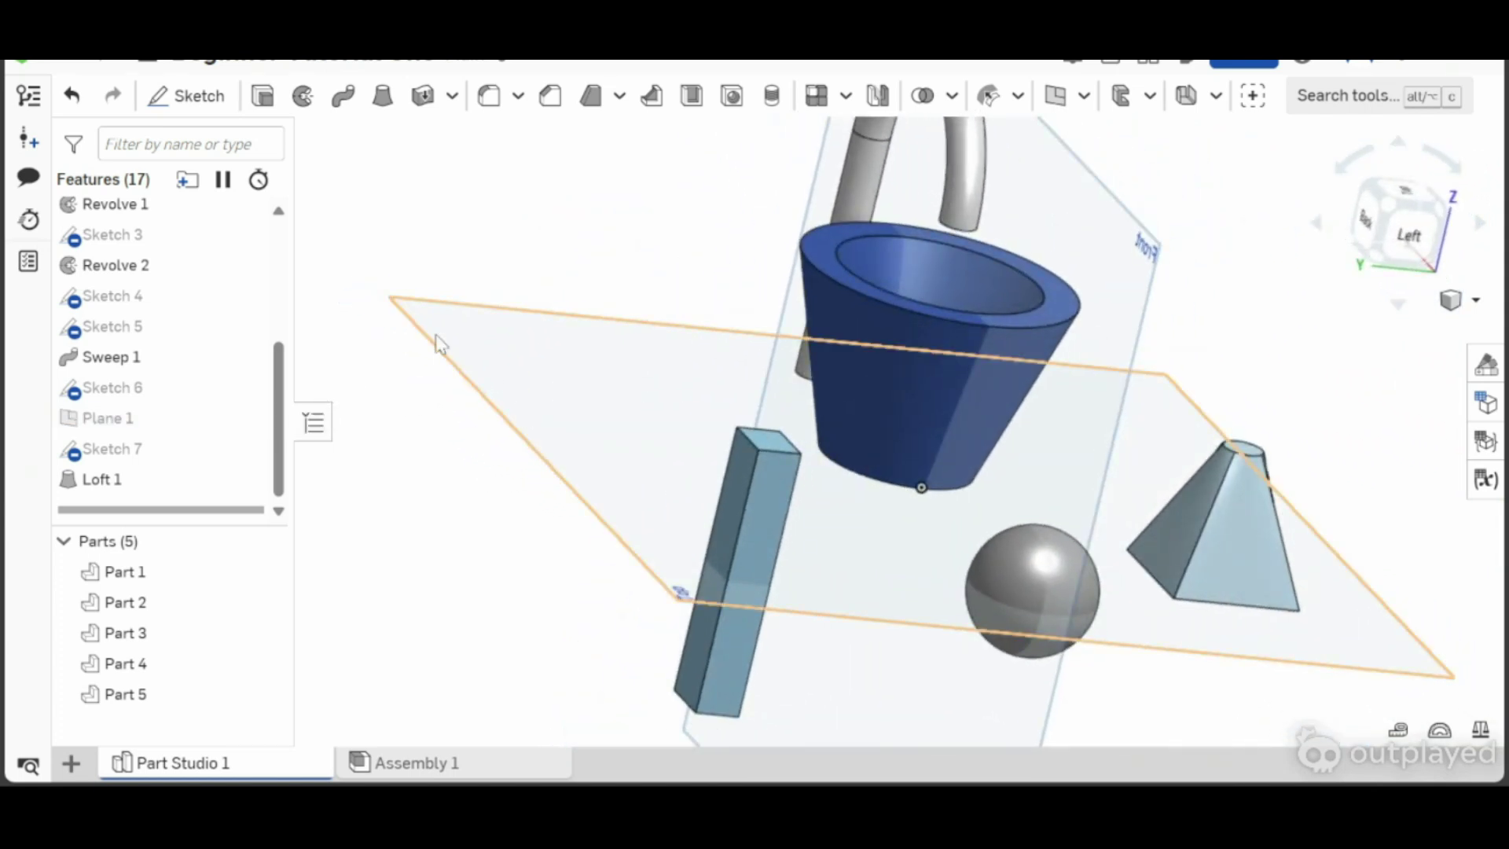
{"action": "left_click", "coordinate": [229, 110]}
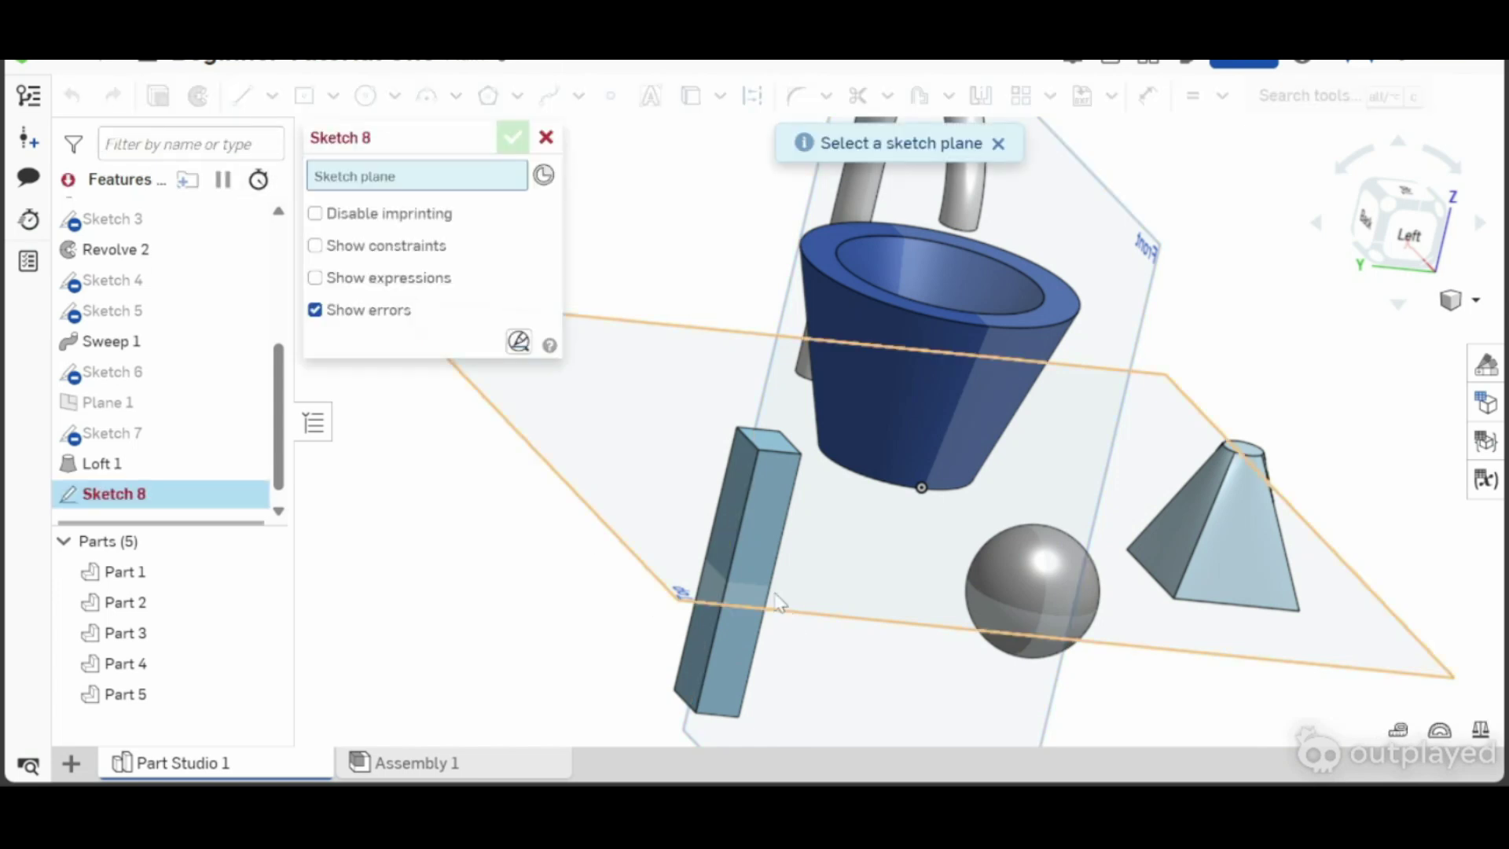
{"action": "left_click", "coordinate": [748, 530]}
{"action": "right_click", "coordinate": [755, 548]}
{"action": "left_click", "coordinate": [758, 524]}
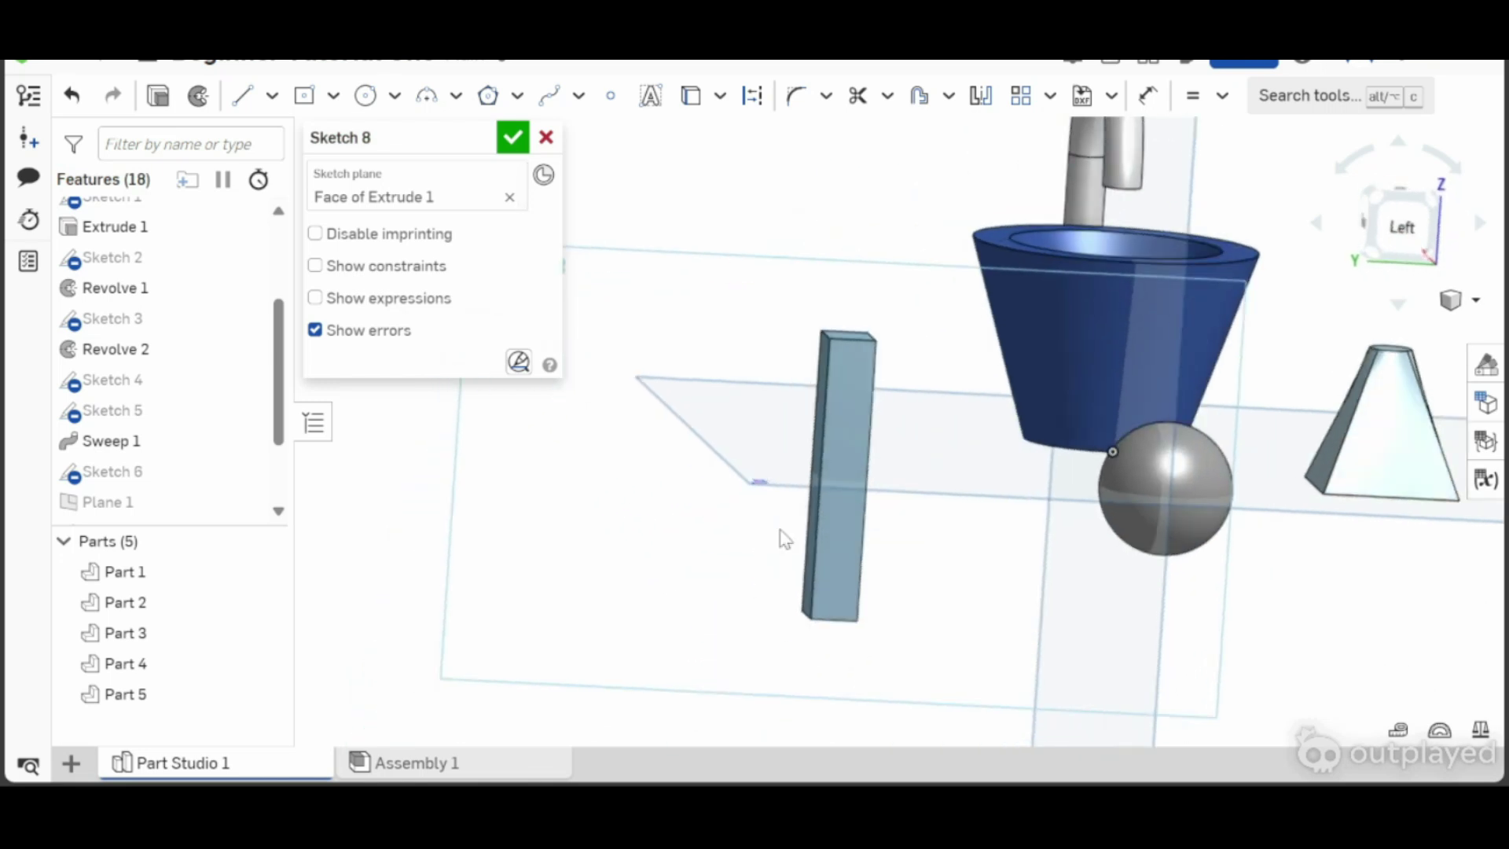
{"action": "scroll", "coordinate": [894, 309], "scroll_direction": "up", "scroll_amount": 5}
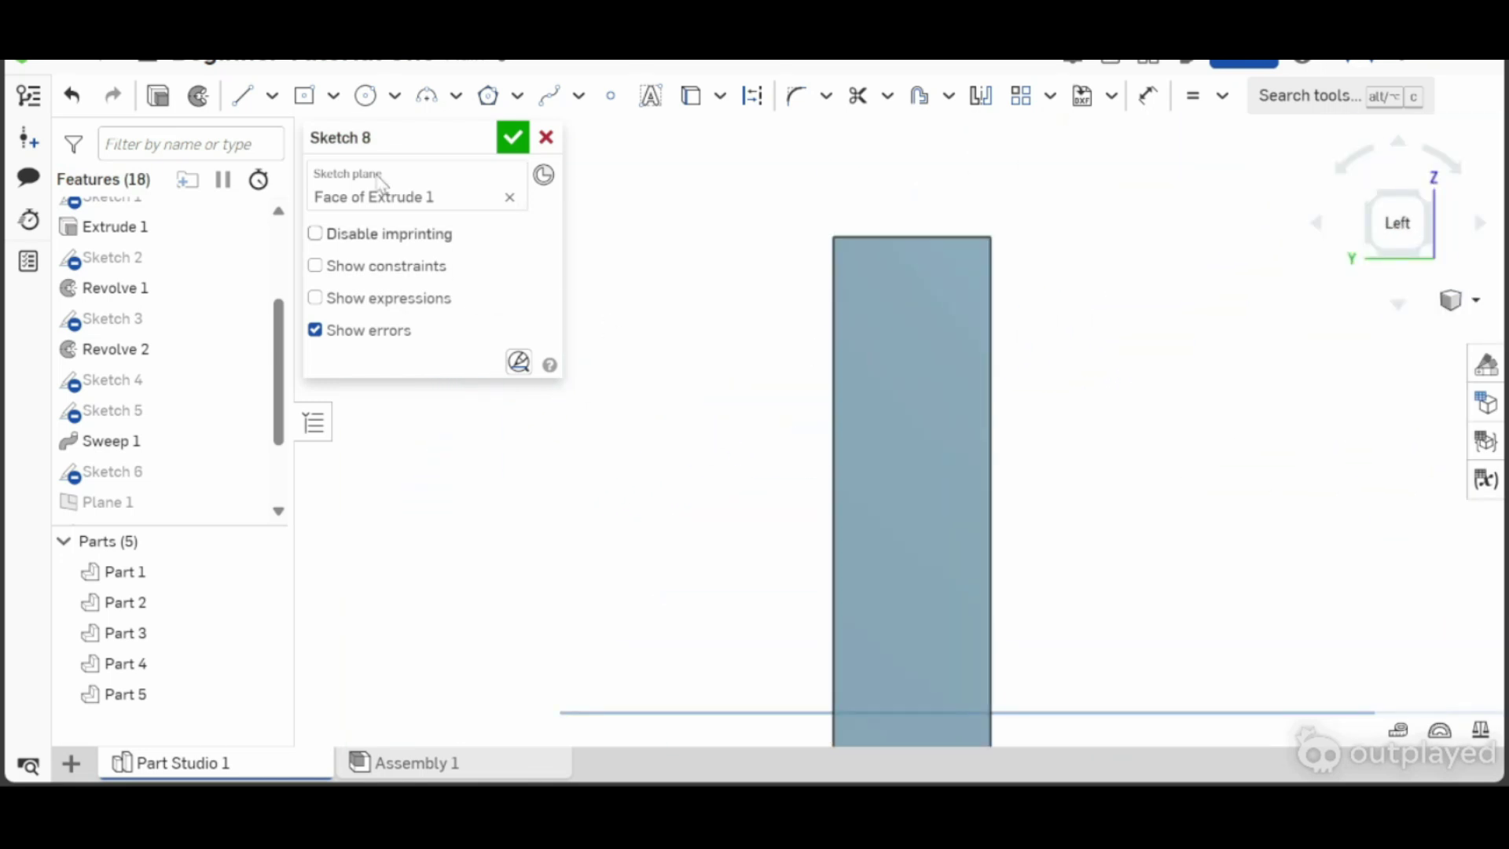
{"action": "left_click", "coordinate": [366, 95]}
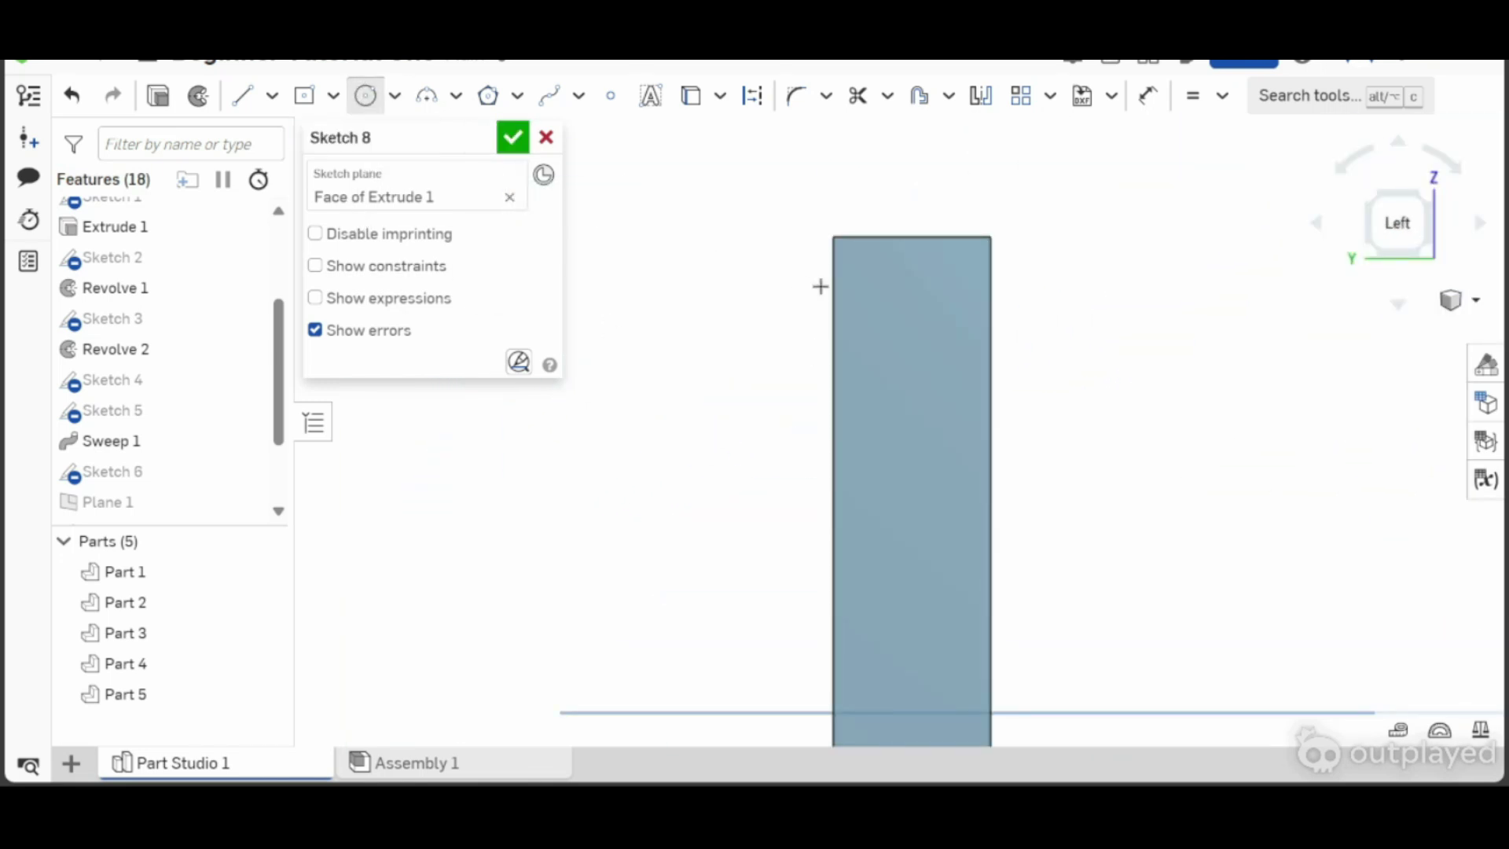
{"action": "left_click", "coordinate": [913, 318]}
{"action": "left_click", "coordinate": [882, 348]}
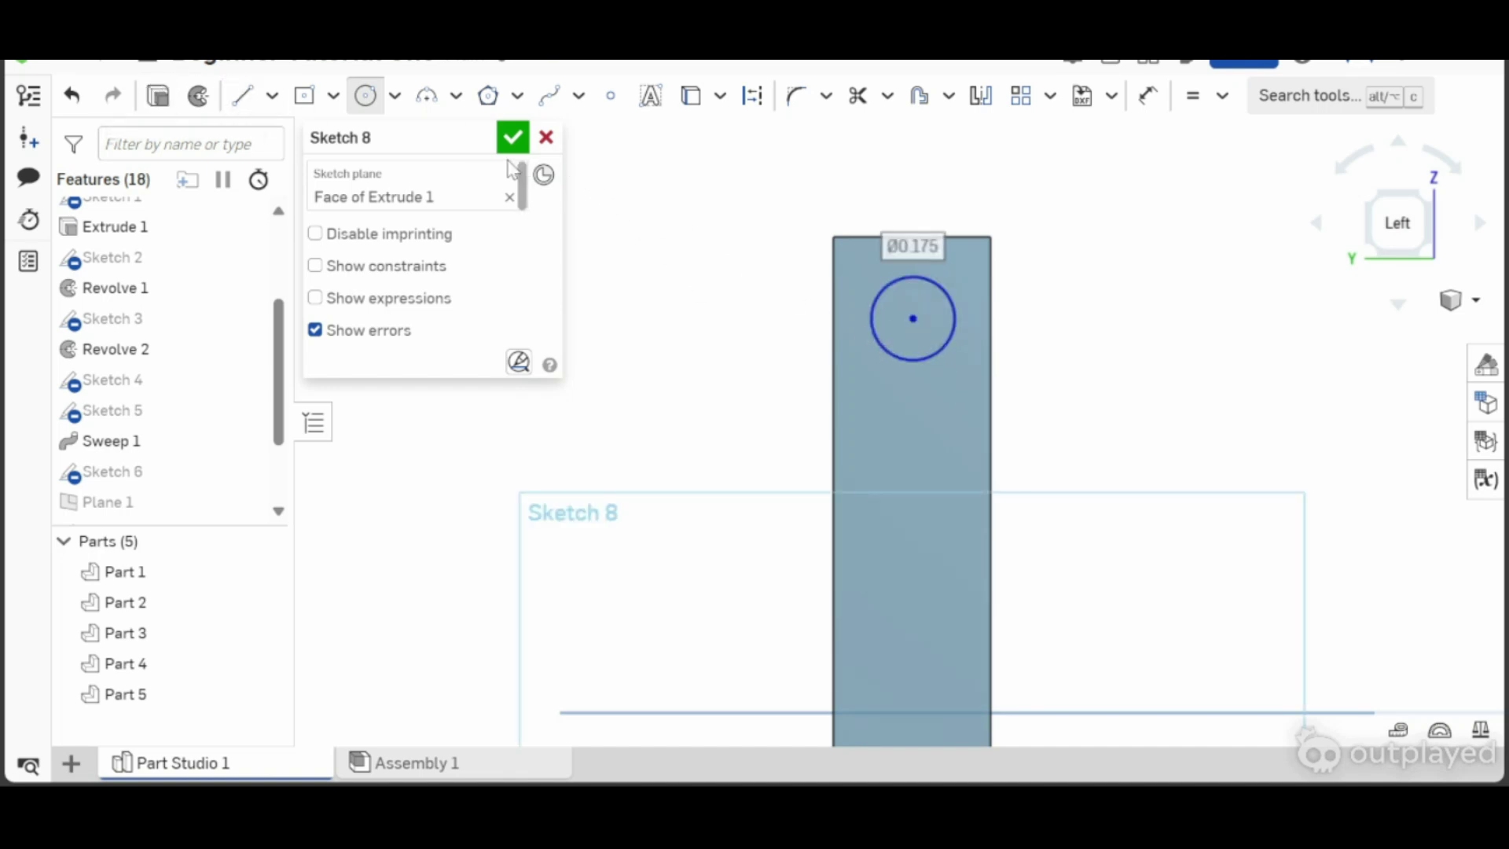
- Extrude the circle 1 in blind as a Remove cut through the bar
{"action": "left_click", "coordinate": [157, 95]}
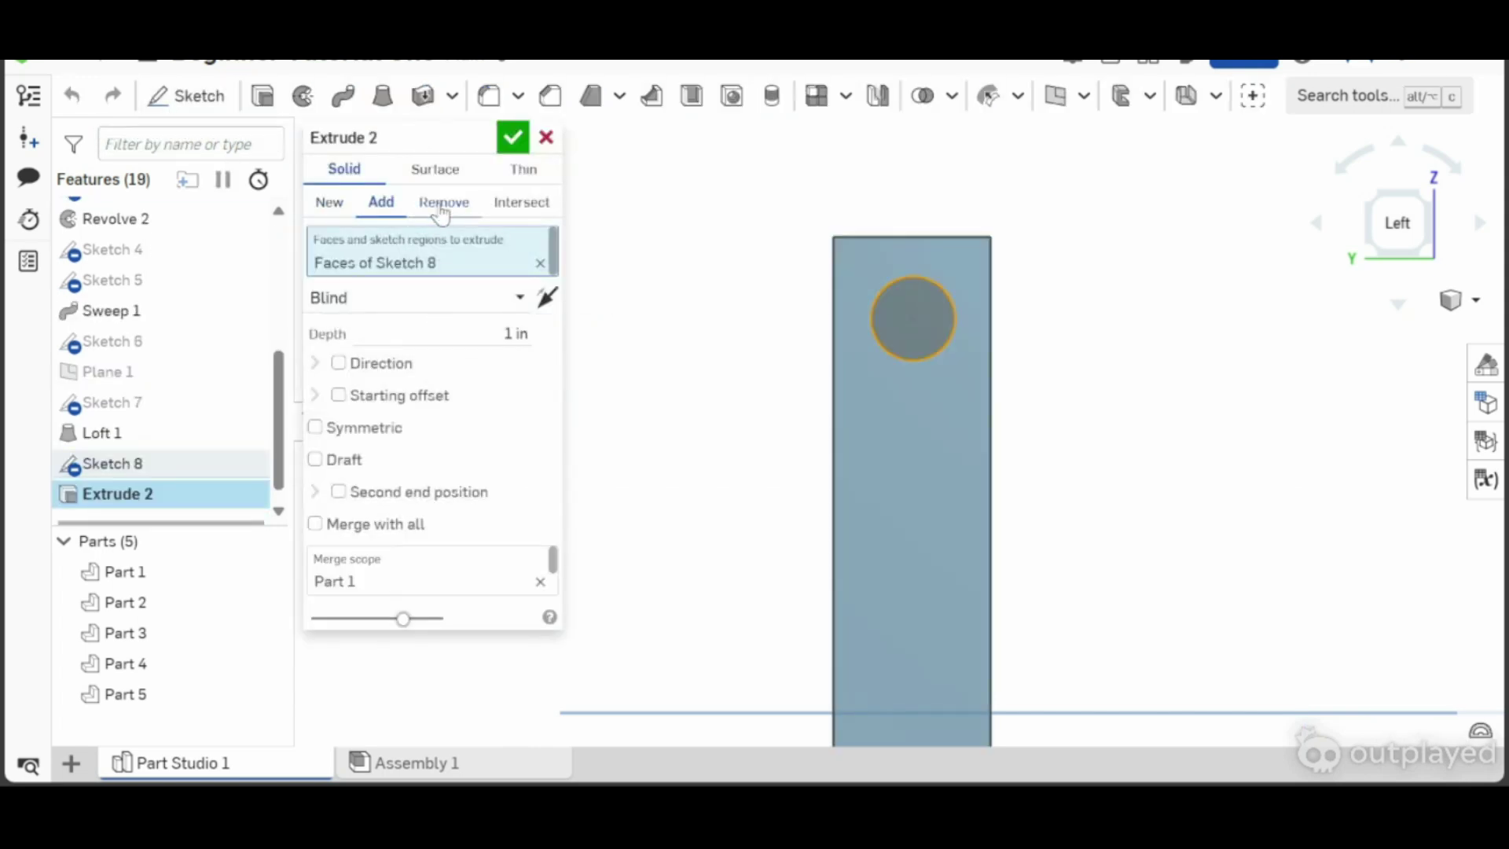
{"action": "left_click", "coordinate": [441, 212]}
{"action": "right_click_drag", "start_coordinate": [768, 305], "coordinate": [842, 334]}
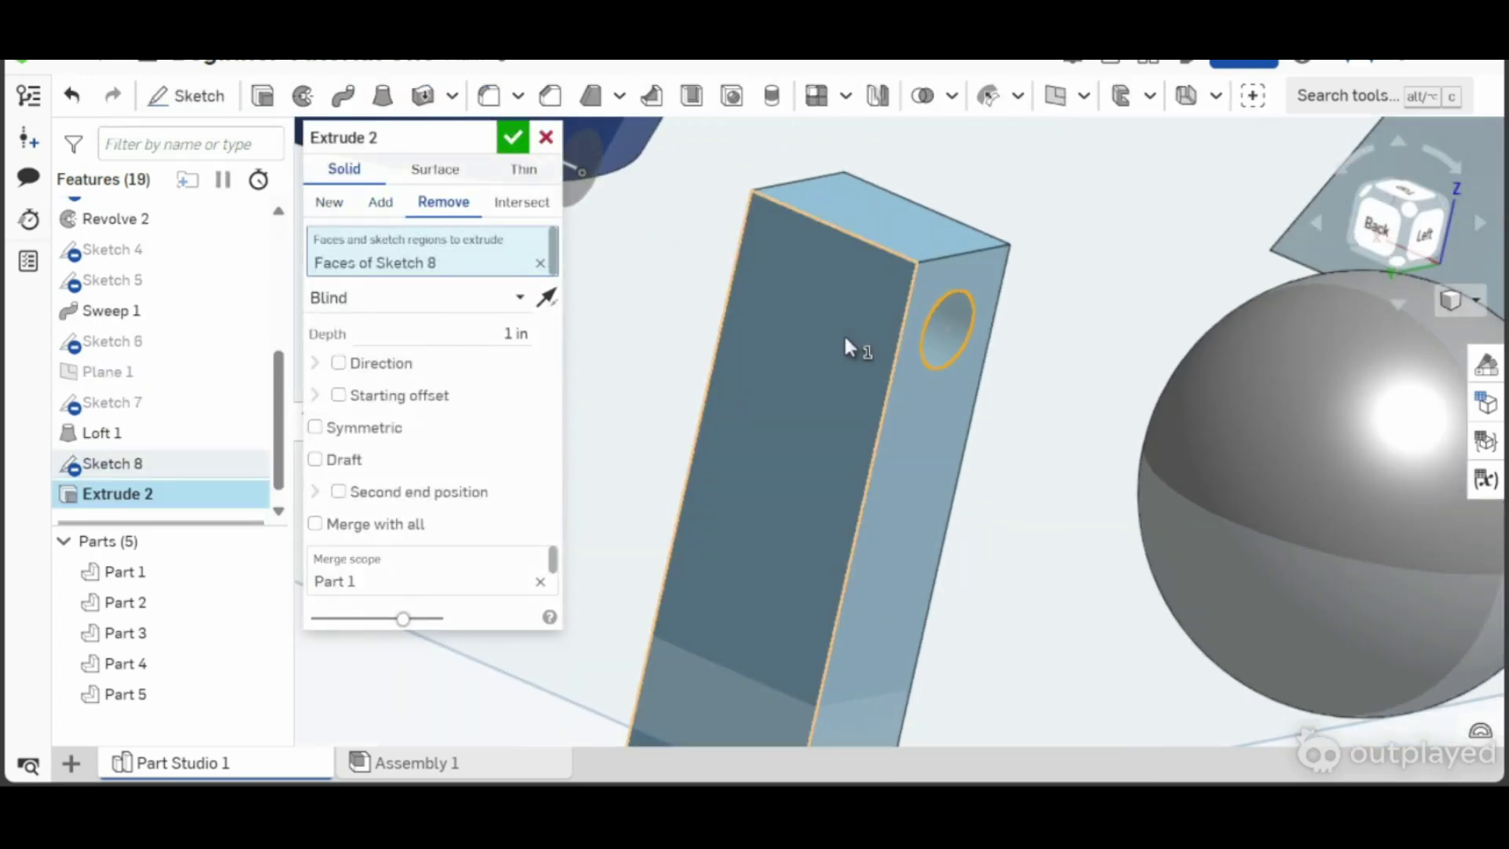
{"action": "right_click_drag", "start_coordinate": [661, 233], "coordinate": [624, 217]}
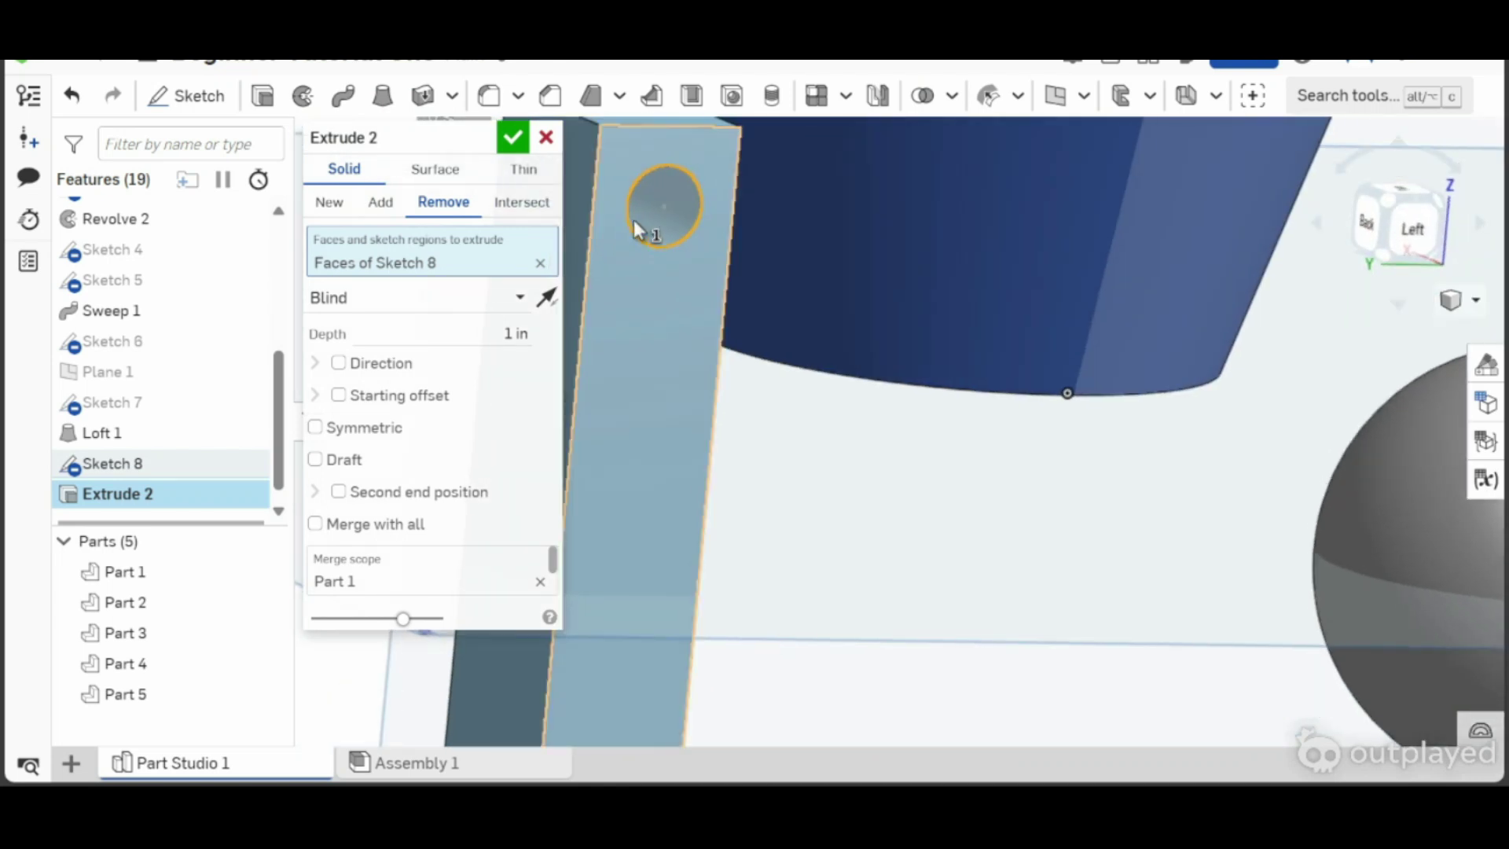
{"action": "right_click_drag", "start_coordinate": [1020, 358], "coordinate": [1185, 453]}
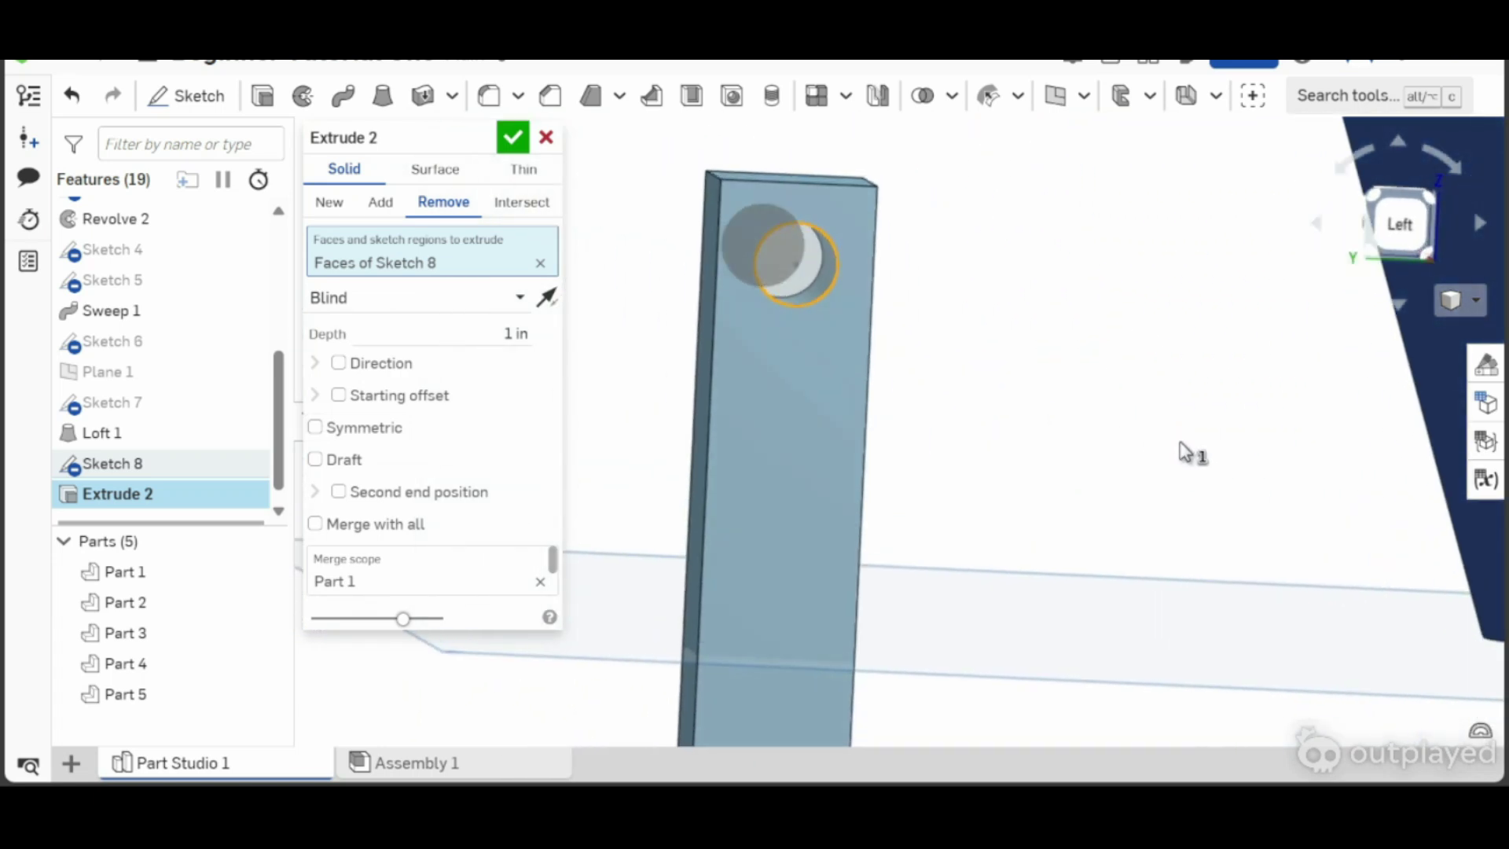
{"action": "right_click_drag", "start_coordinate": [832, 417], "coordinate": [1031, 439]}
- Switch the circle's extrusion to Add so it forms a 1 in rod on the bar, and accept the feature
{"action": "left_click", "coordinate": [381, 202]}
{"action": "right_click_drag", "start_coordinate": [1081, 482], "coordinate": [1242, 507]}
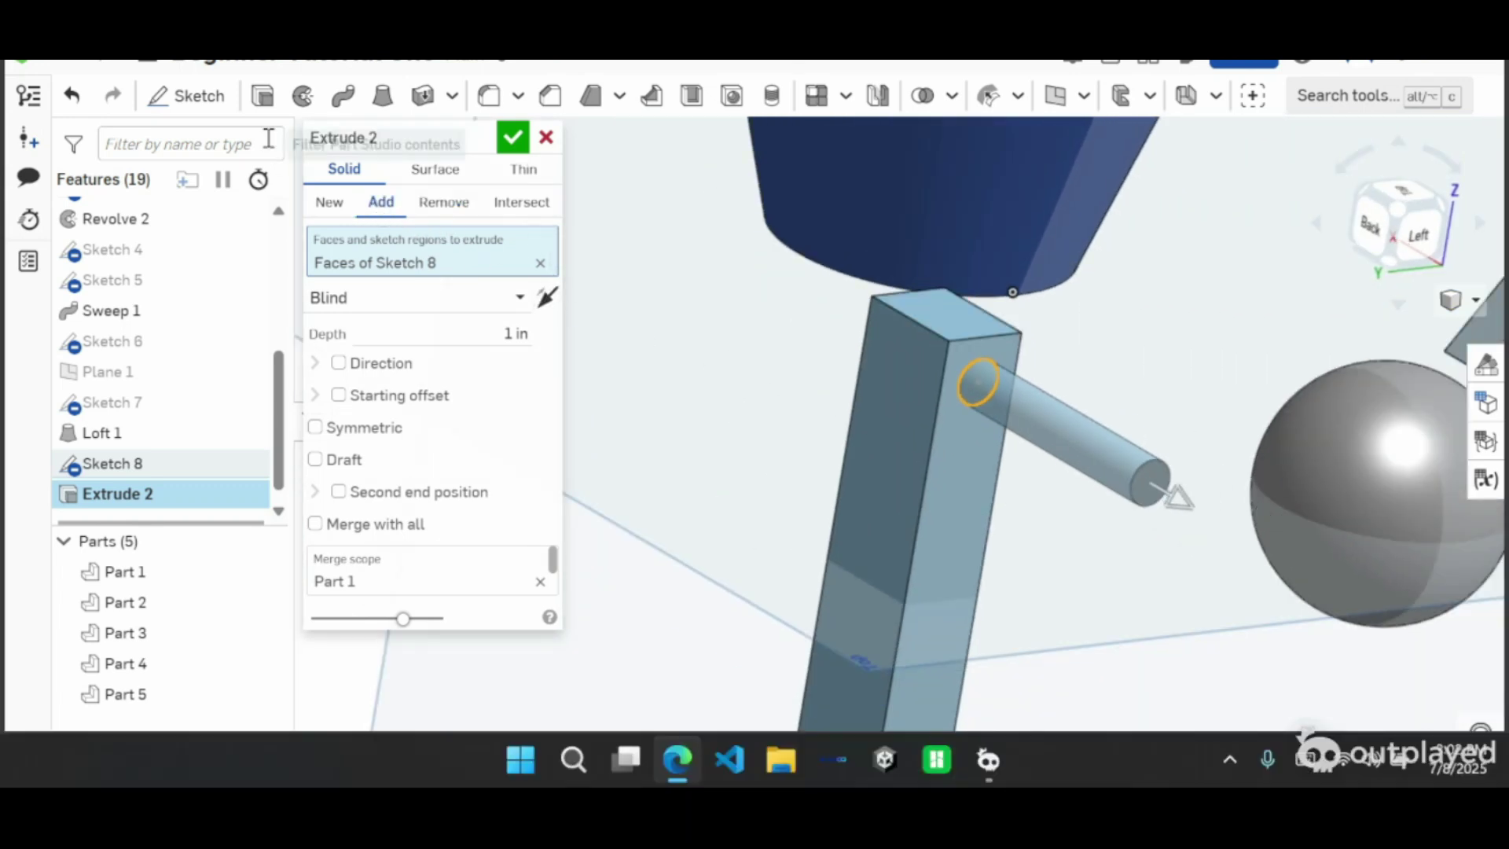
{"action": "left_click", "coordinate": [513, 145]}
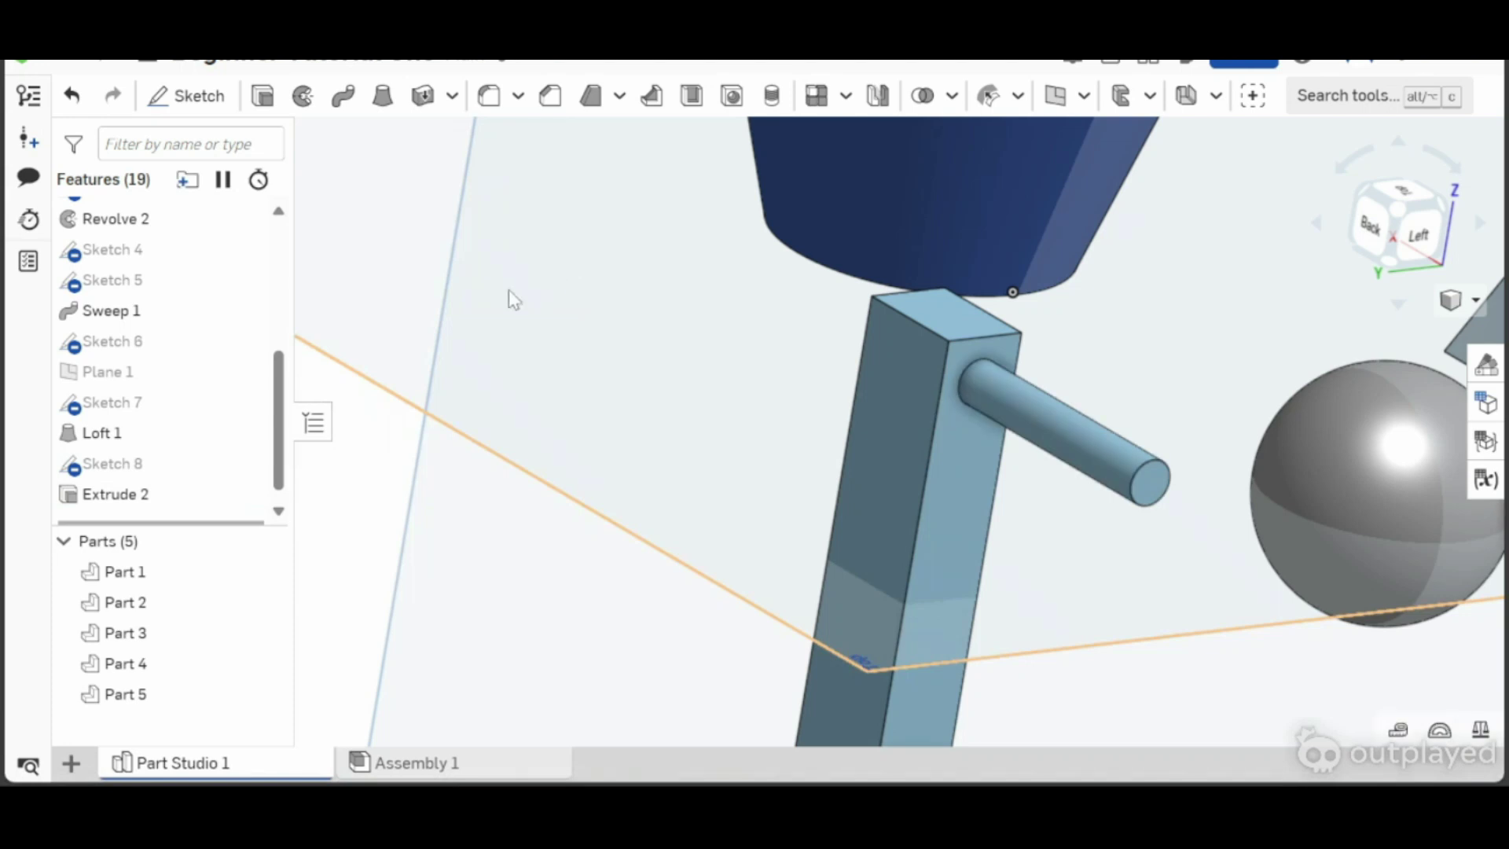
- Edit the rod extrusion to Remove with a depth of 0.89 in so it cuts a hole in the bar, and accept it
{"action": "double_click", "coordinate": [176, 493]}
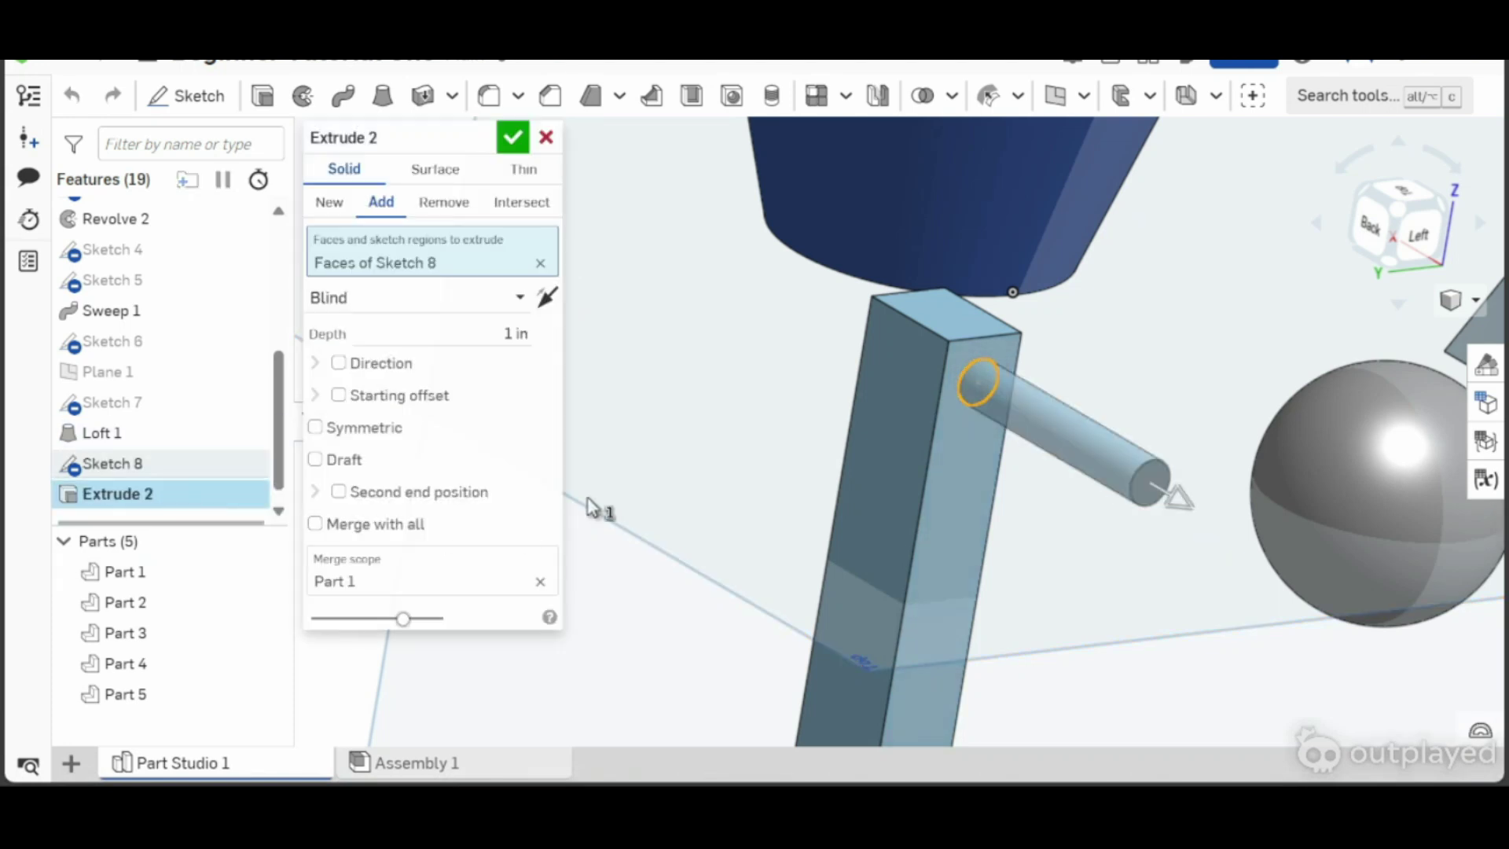
{"action": "left_click", "coordinate": [443, 202]}
{"action": "left_click_drag", "start_coordinate": [1178, 498], "coordinate": [803, 283]}
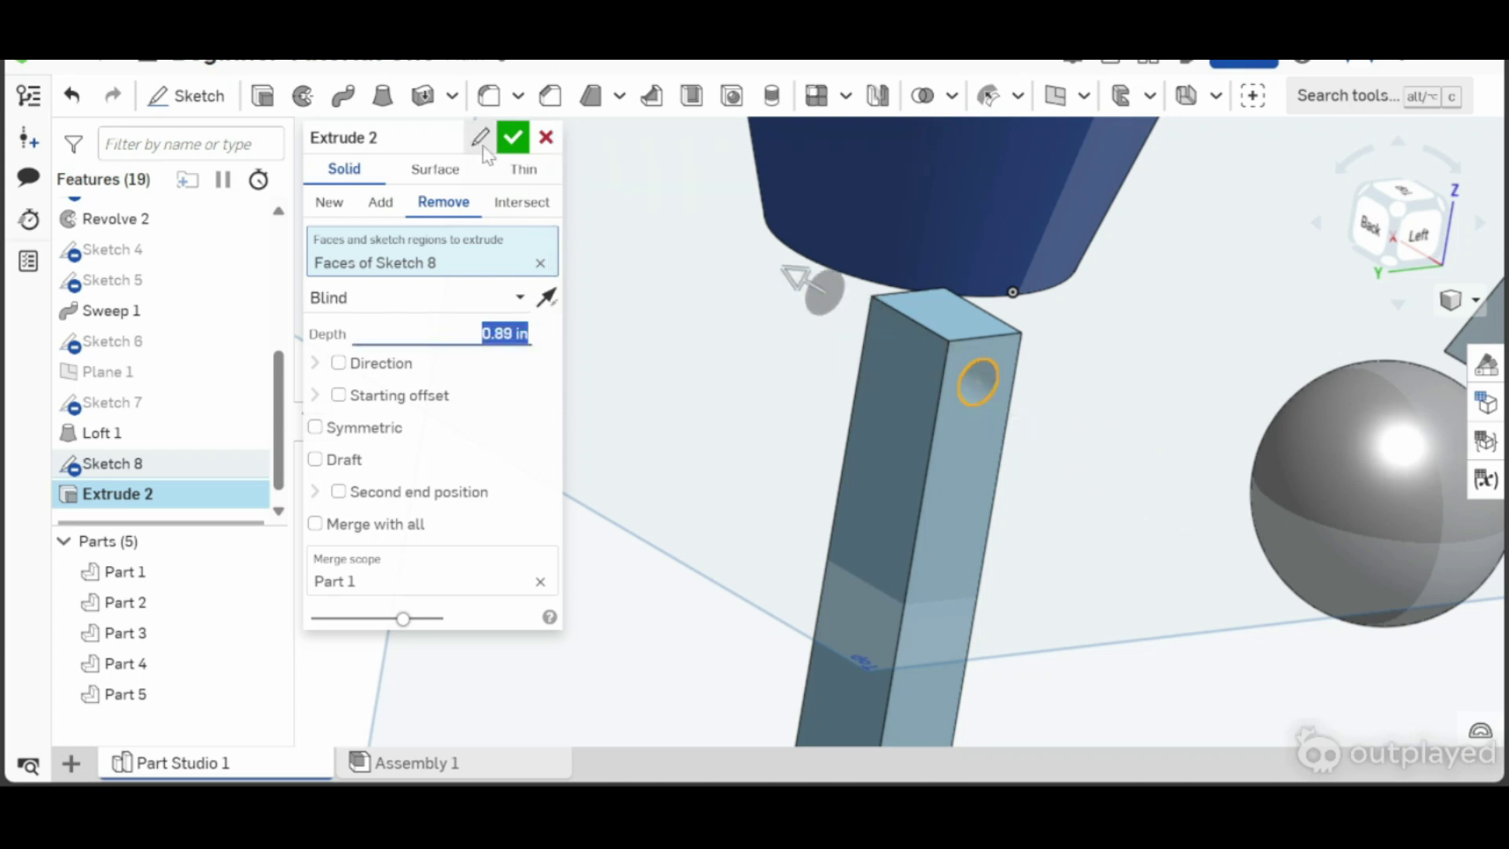
{"action": "left_click", "coordinate": [513, 138]}
- Examine the hole in the bar from several angles, including straight on from the left side
{"action": "right_click_drag", "start_coordinate": [631, 298], "coordinate": [729, 317]}
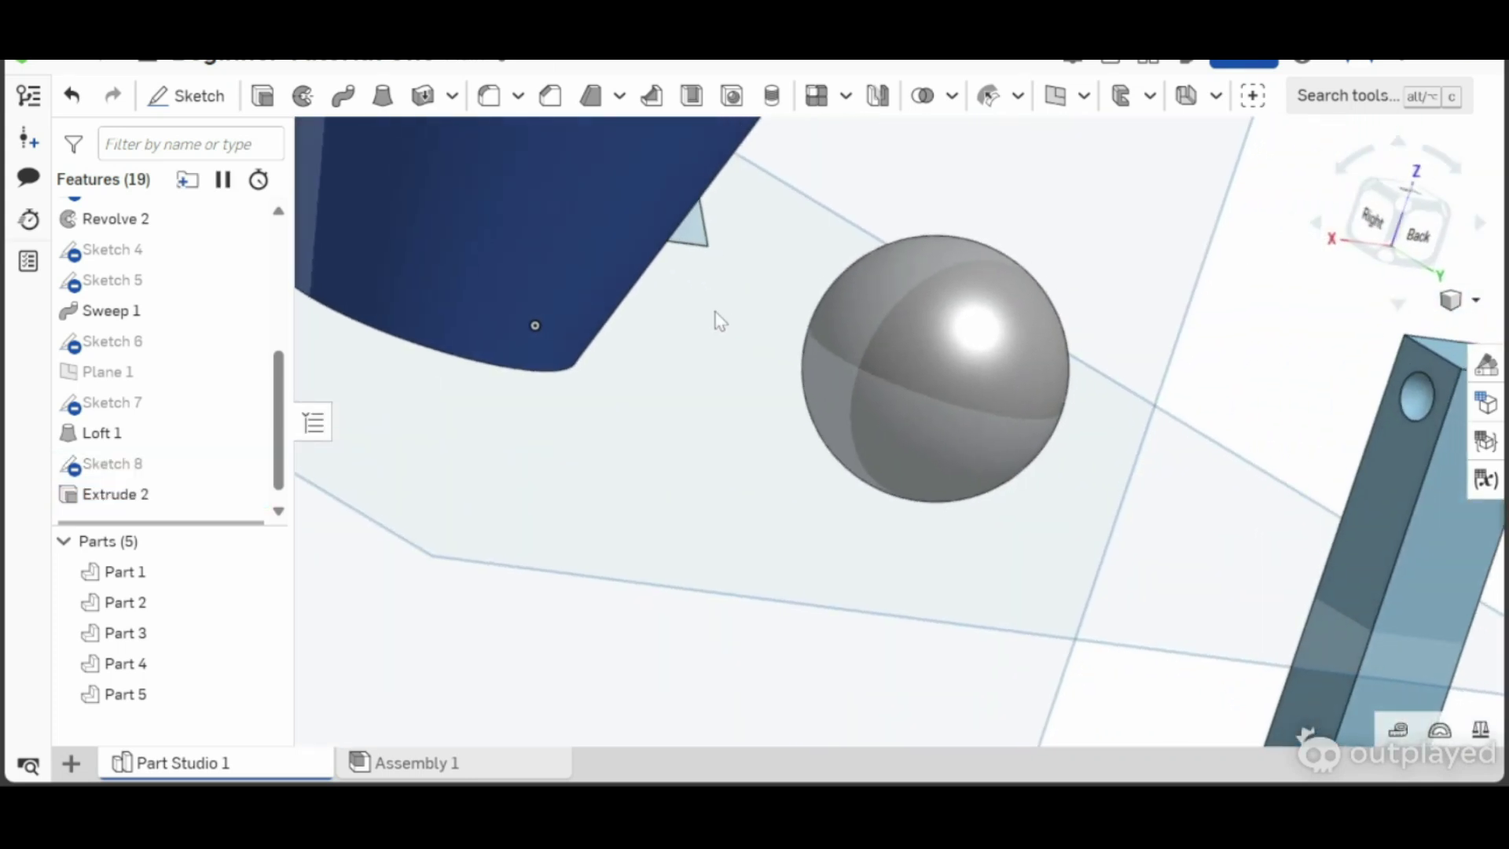
{"action": "middle_click_drag", "start_coordinate": [729, 317], "coordinate": [643, 293]}
{"action": "right_click_drag", "start_coordinate": [643, 293], "coordinate": [516, 266]}
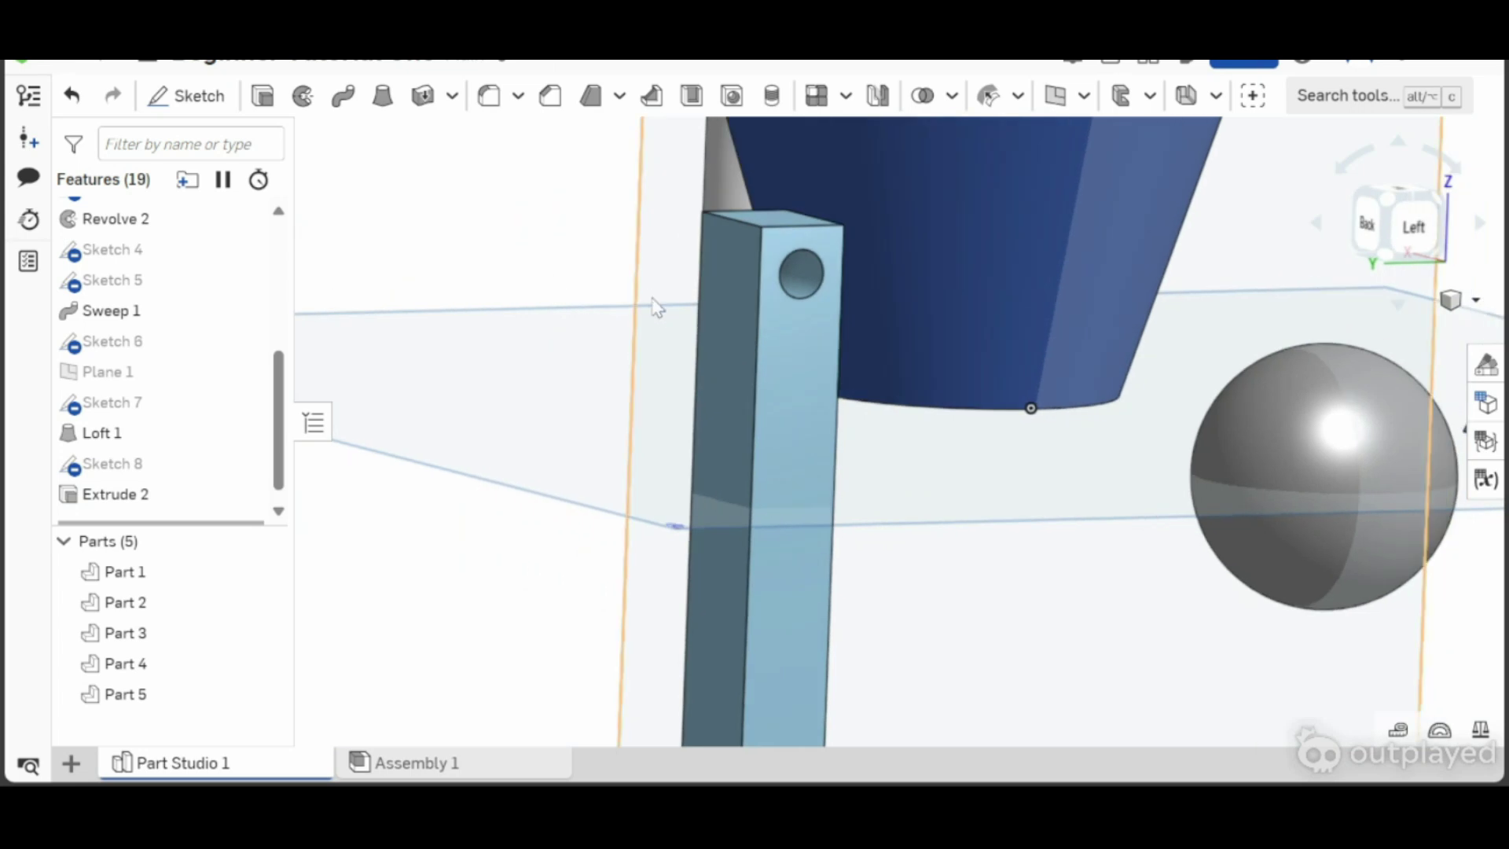
{"action": "scroll", "coordinate": [661, 311], "scroll_direction": "down", "scroll_amount": 4}
{"action": "right_click_drag", "start_coordinate": [886, 374], "coordinate": [740, 380]}
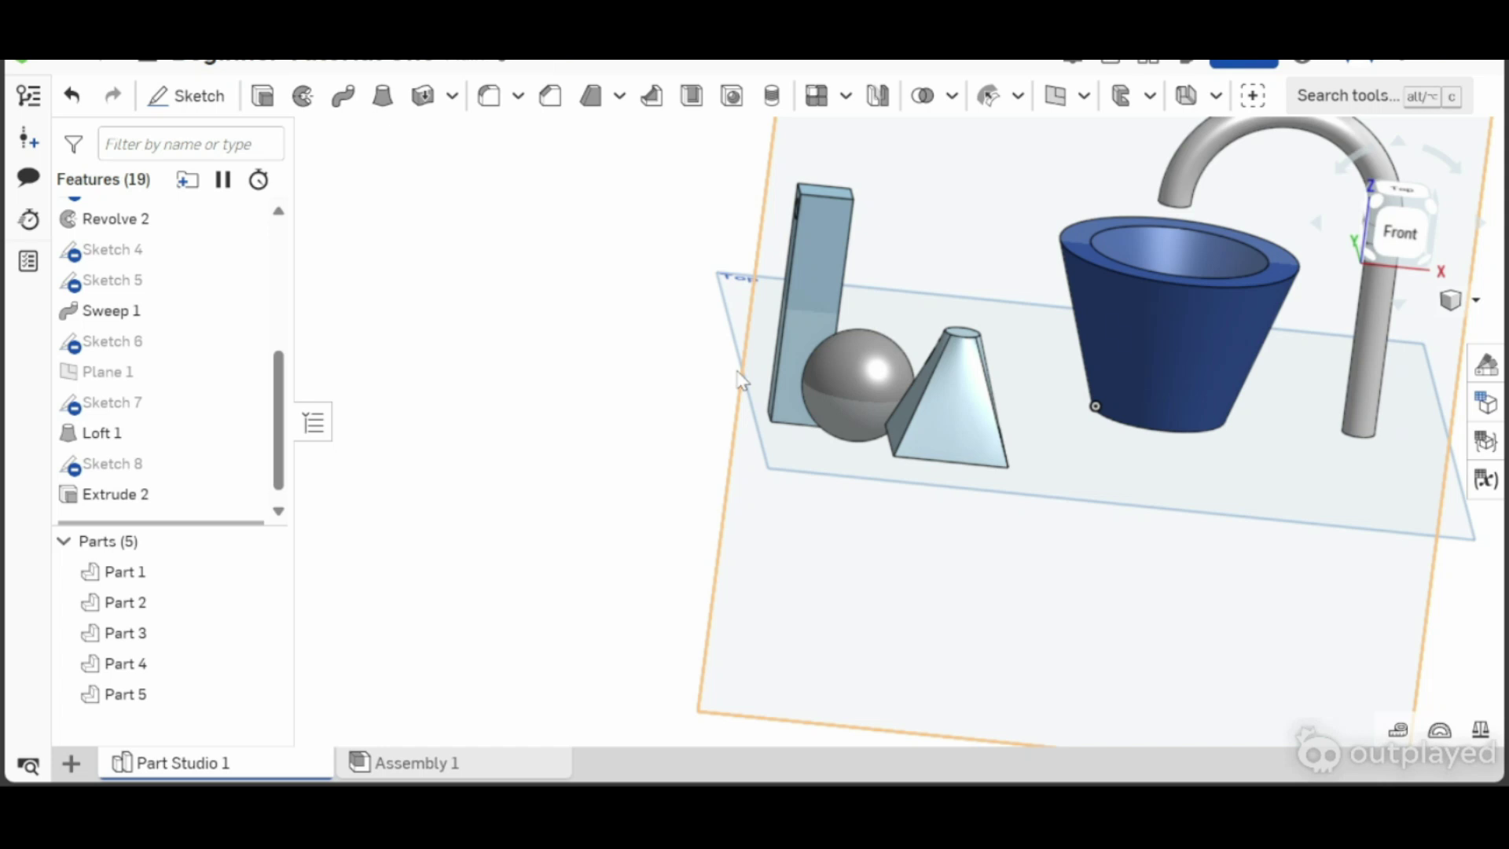
{"action": "right_click_drag", "start_coordinate": [727, 327], "coordinate": [766, 296]}
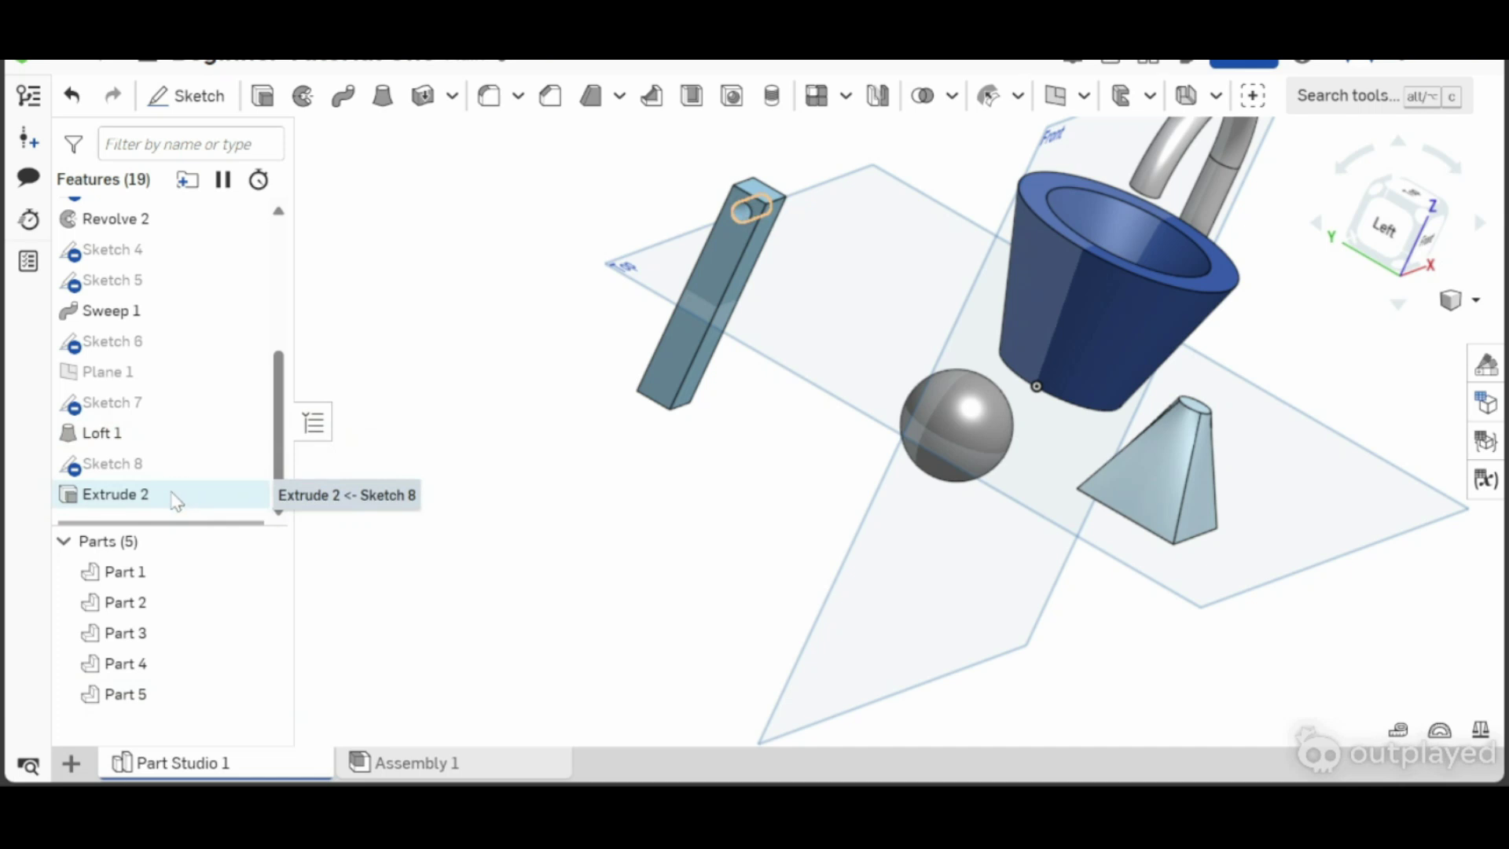
{"action": "left_click", "coordinate": [1384, 217]}
{"action": "scroll", "coordinate": [674, 397], "scroll_direction": "up", "scroll_amount": 8}
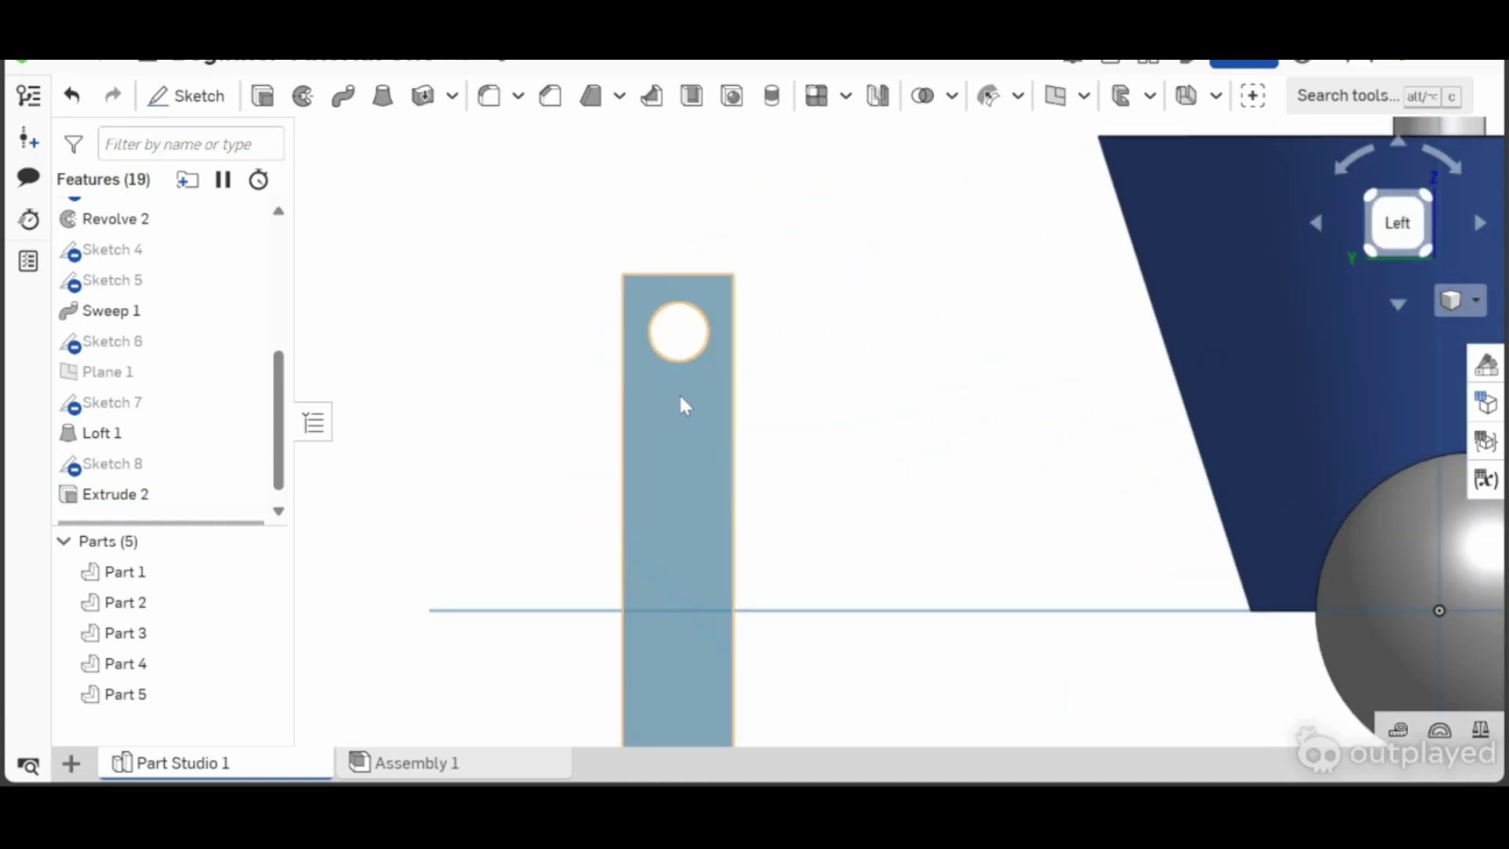
{"action": "right_click_drag", "start_coordinate": [779, 471], "coordinate": [799, 490]}
- Edit the circle's extrusion in the bar from Remove to New so it forms a separate rod part, and accept it
{"action": "left_click", "coordinate": [164, 494]}
{"action": "double_click", "coordinate": [167, 497]}
{"action": "left_click", "coordinate": [330, 202]}
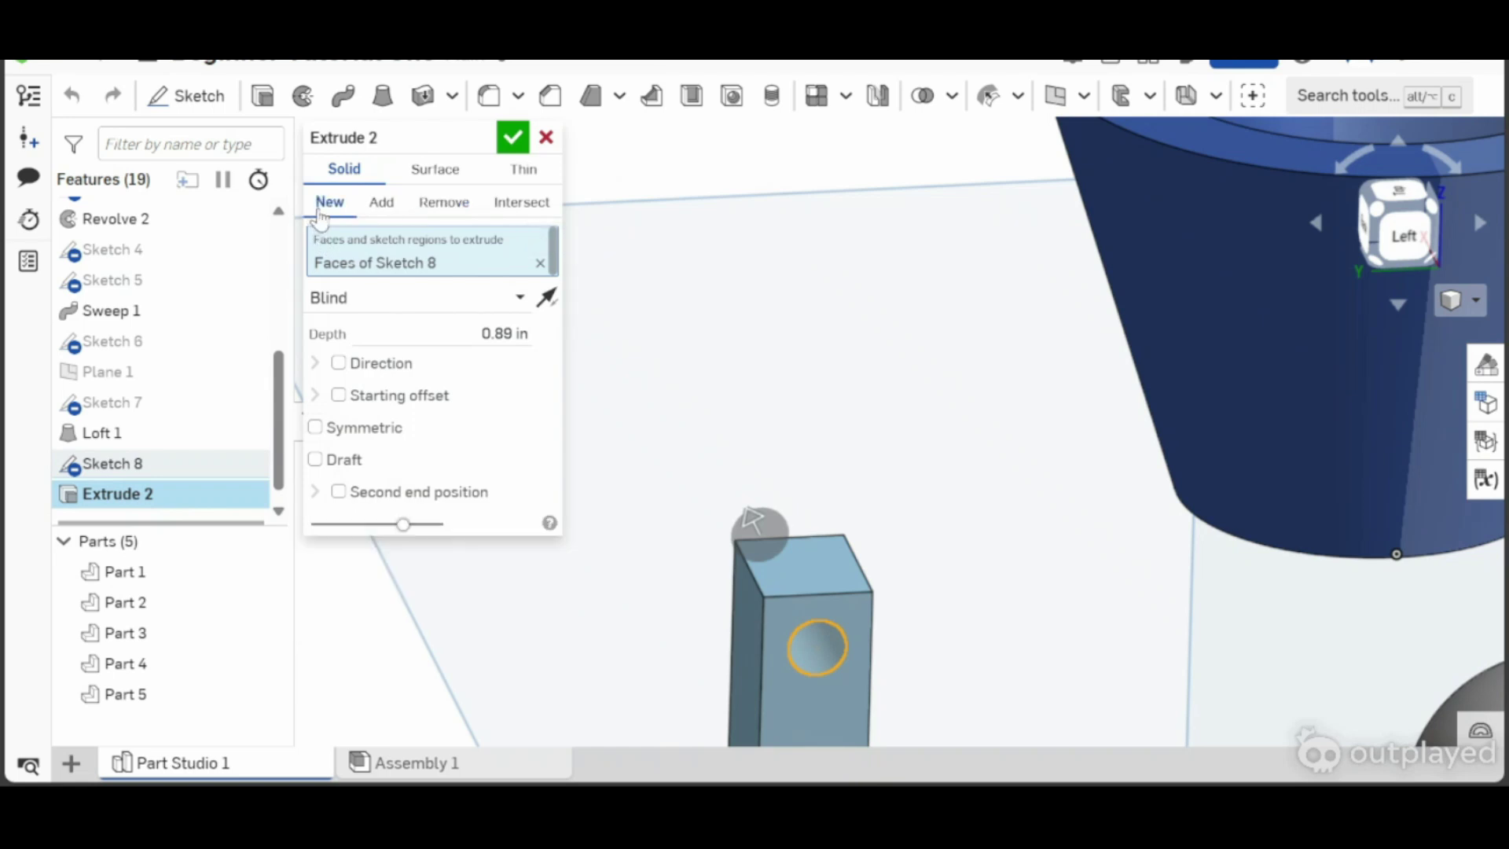
{"action": "right_click_drag", "start_coordinate": [845, 523], "coordinate": [927, 509]}
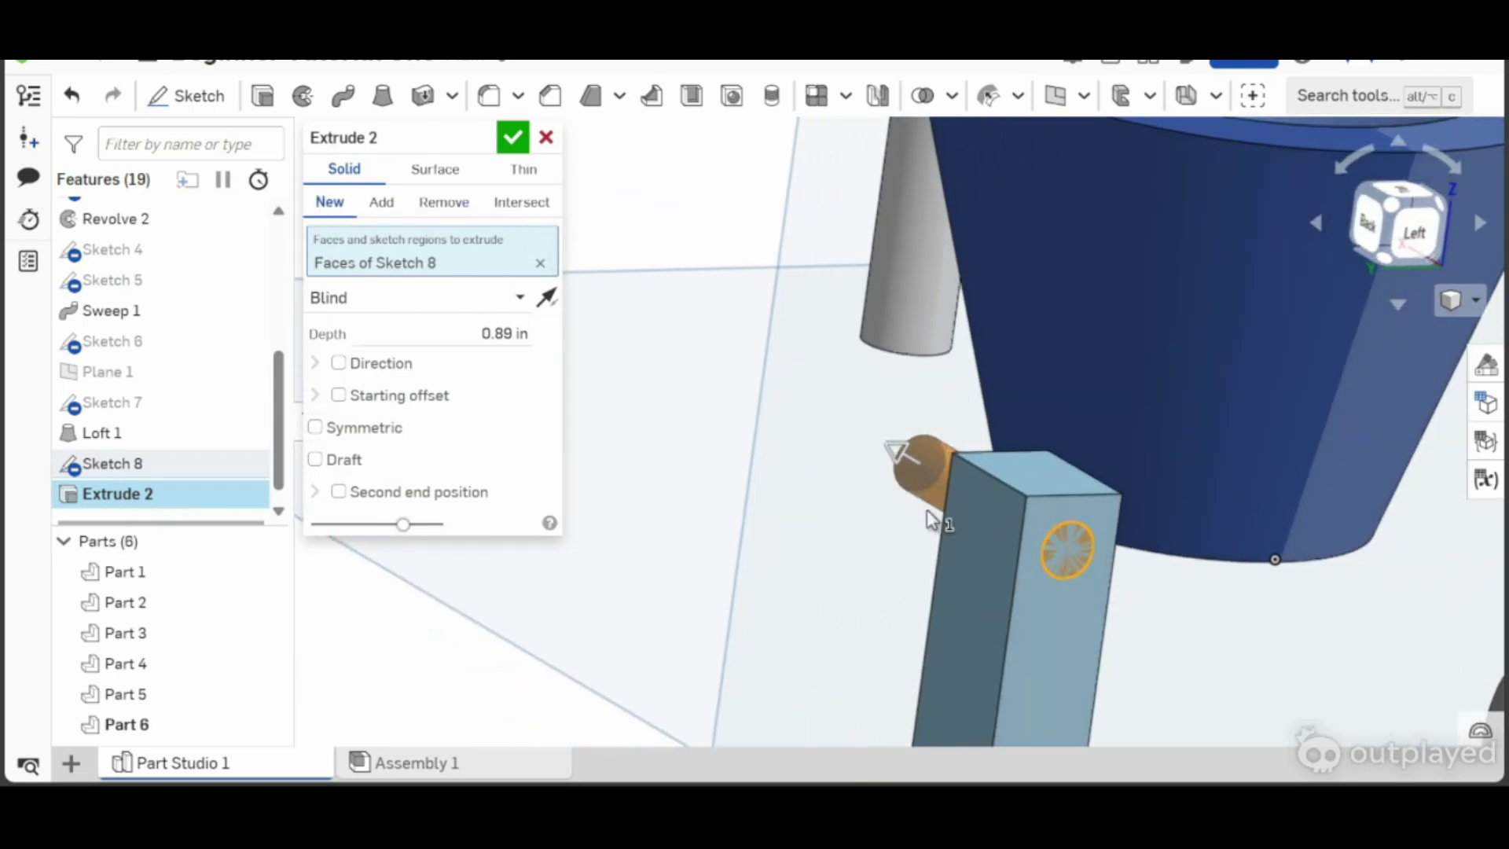
{"action": "left_click", "coordinate": [522, 148]}
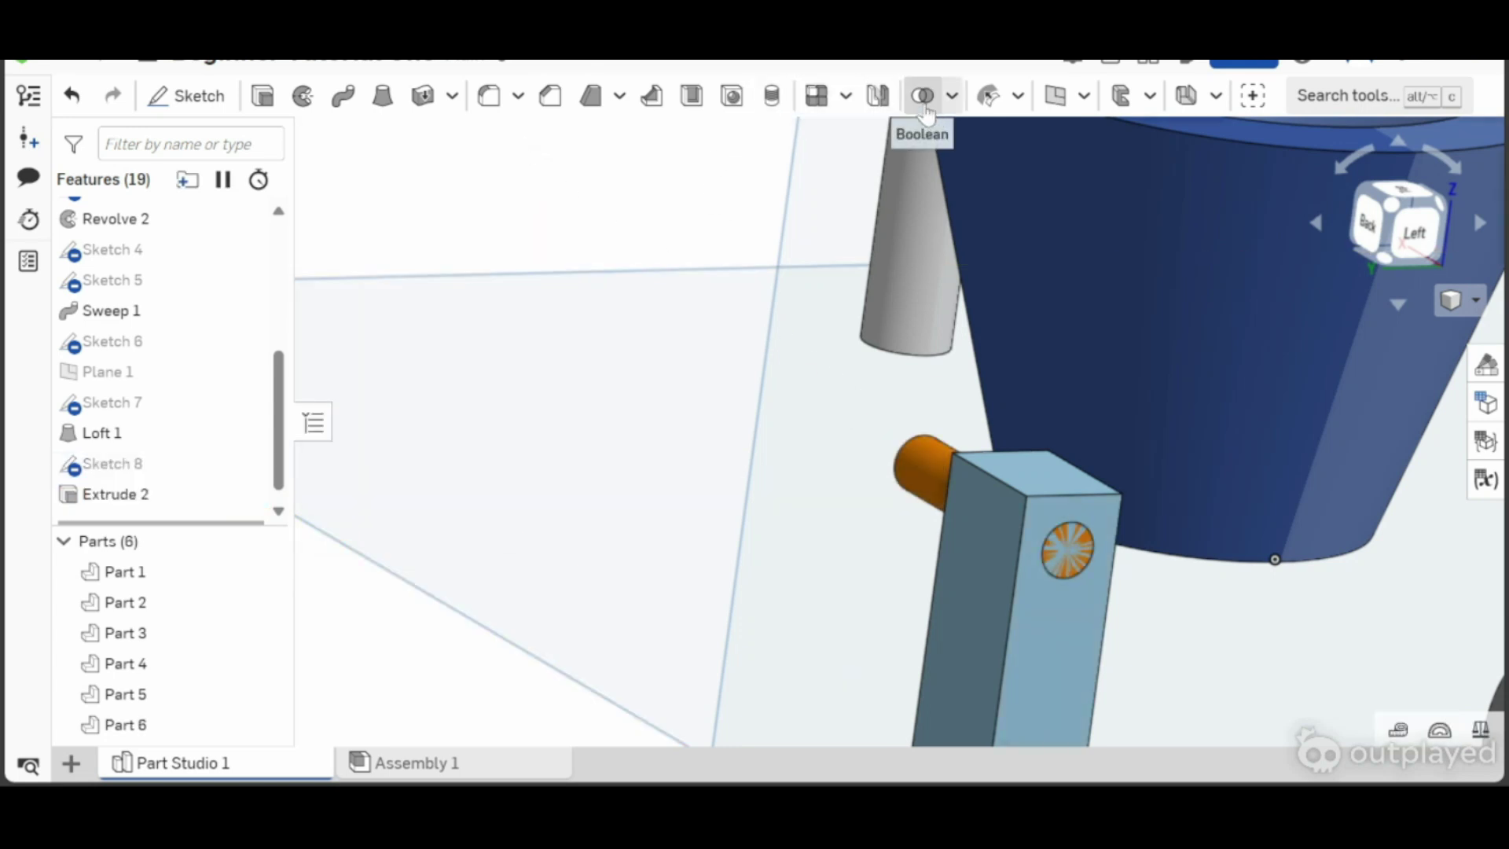
- Combine the rod and the bar into one part with a Boolean Union, and accept the feature
{"action": "left_click", "coordinate": [952, 96]}
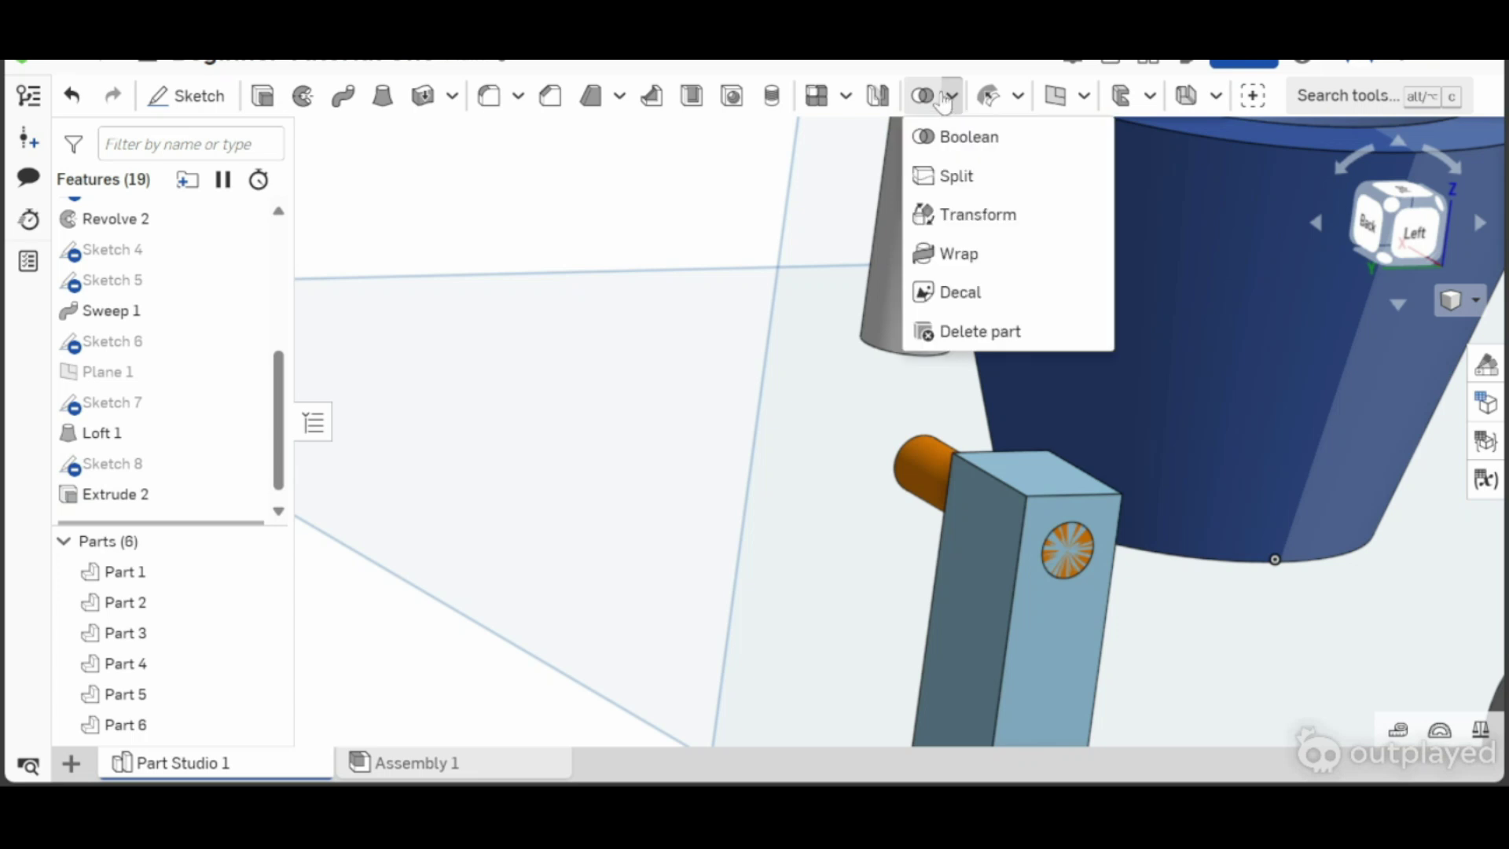
{"action": "left_click", "coordinate": [923, 96]}
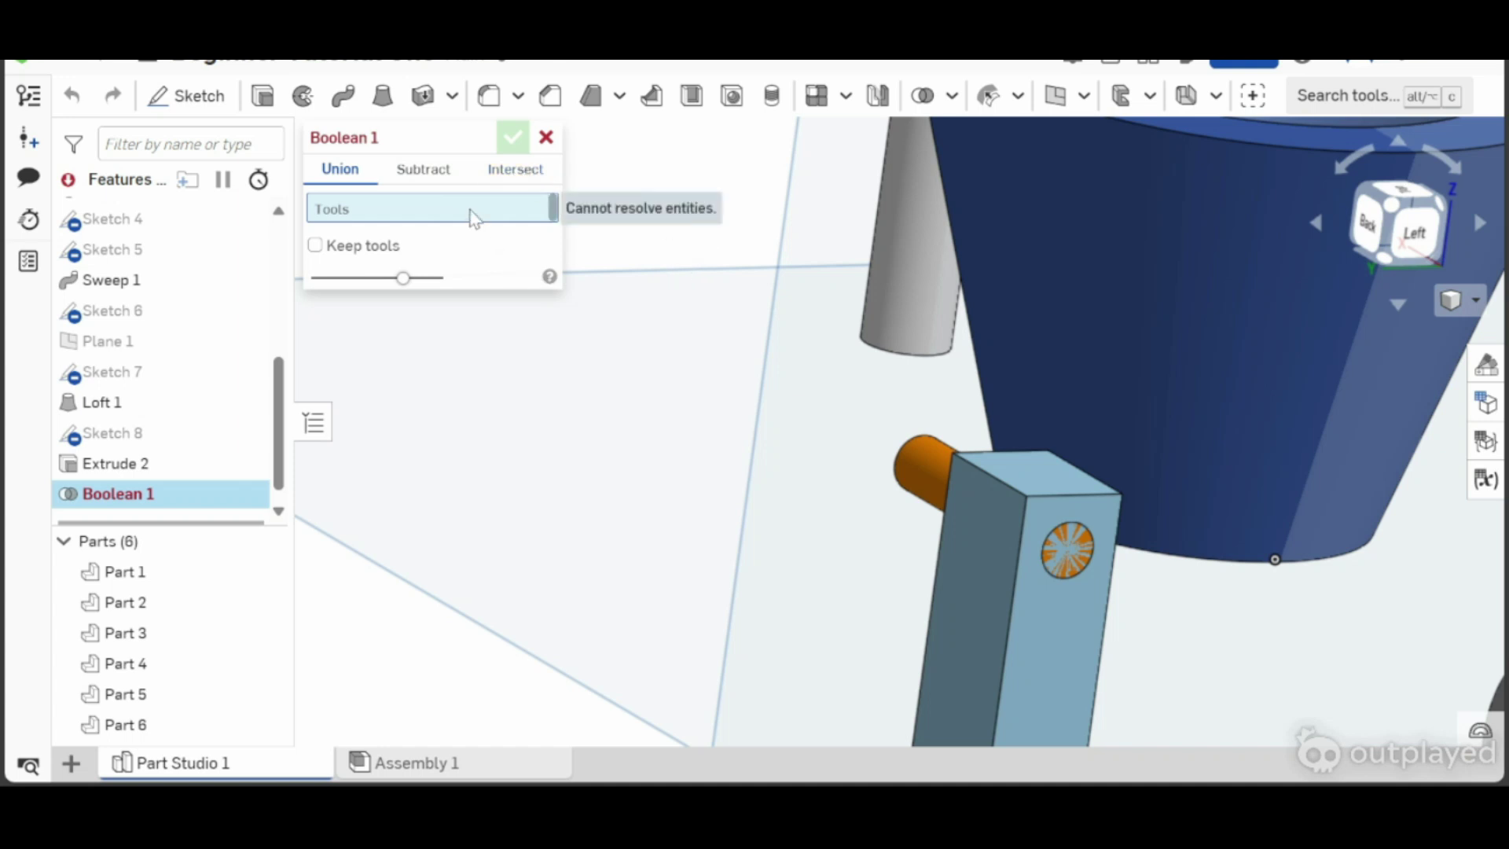
{"action": "left_click", "coordinate": [925, 483]}
{"action": "left_click", "coordinate": [1017, 504]}
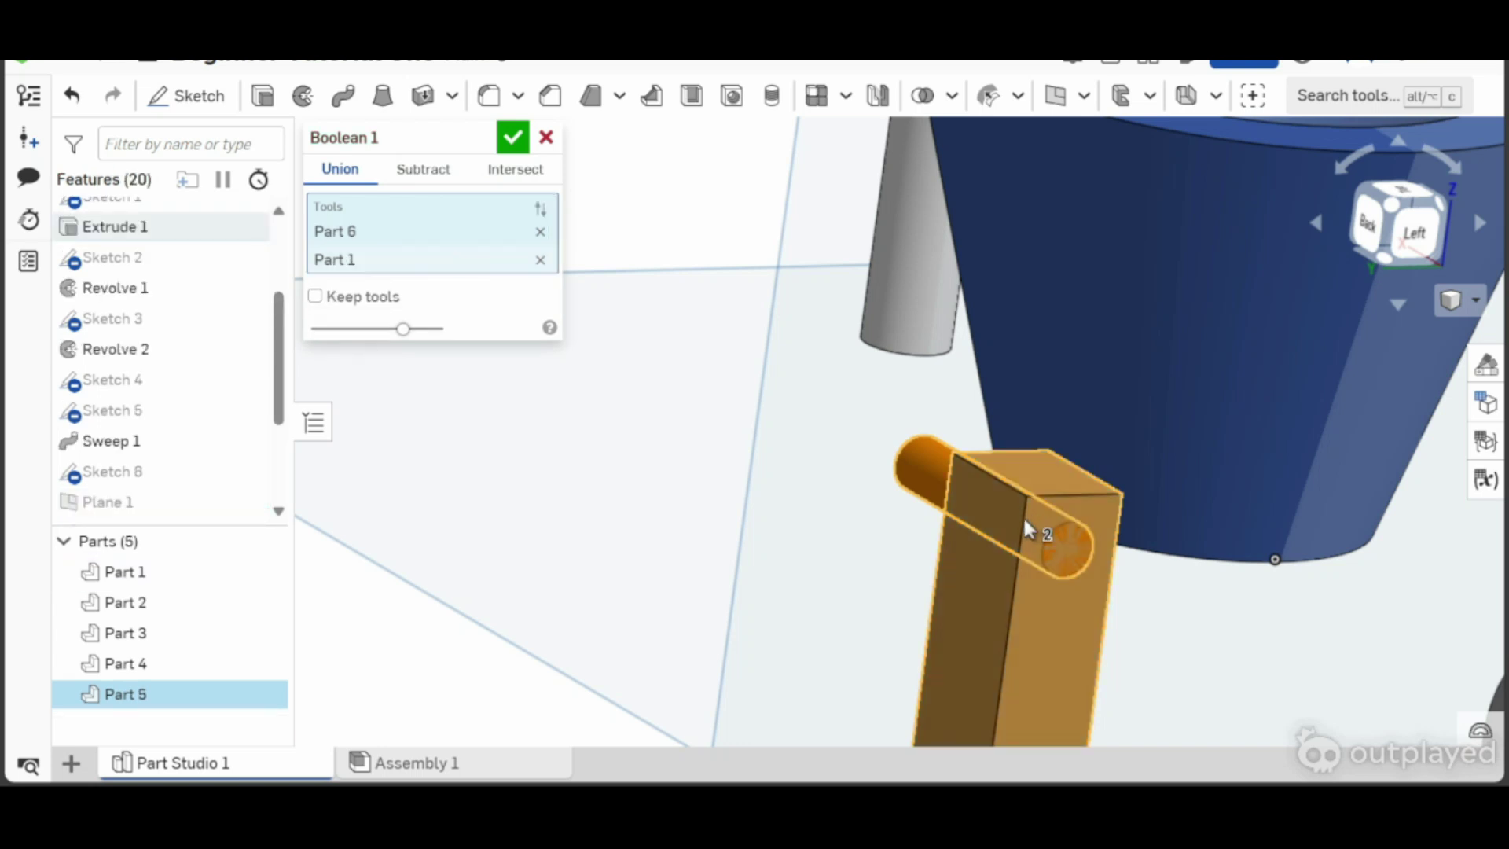
{"action": "right_click_drag", "start_coordinate": [771, 542], "coordinate": [809, 545]}
{"action": "middle_click_drag", "start_coordinate": [809, 546], "coordinate": [442, 401]}
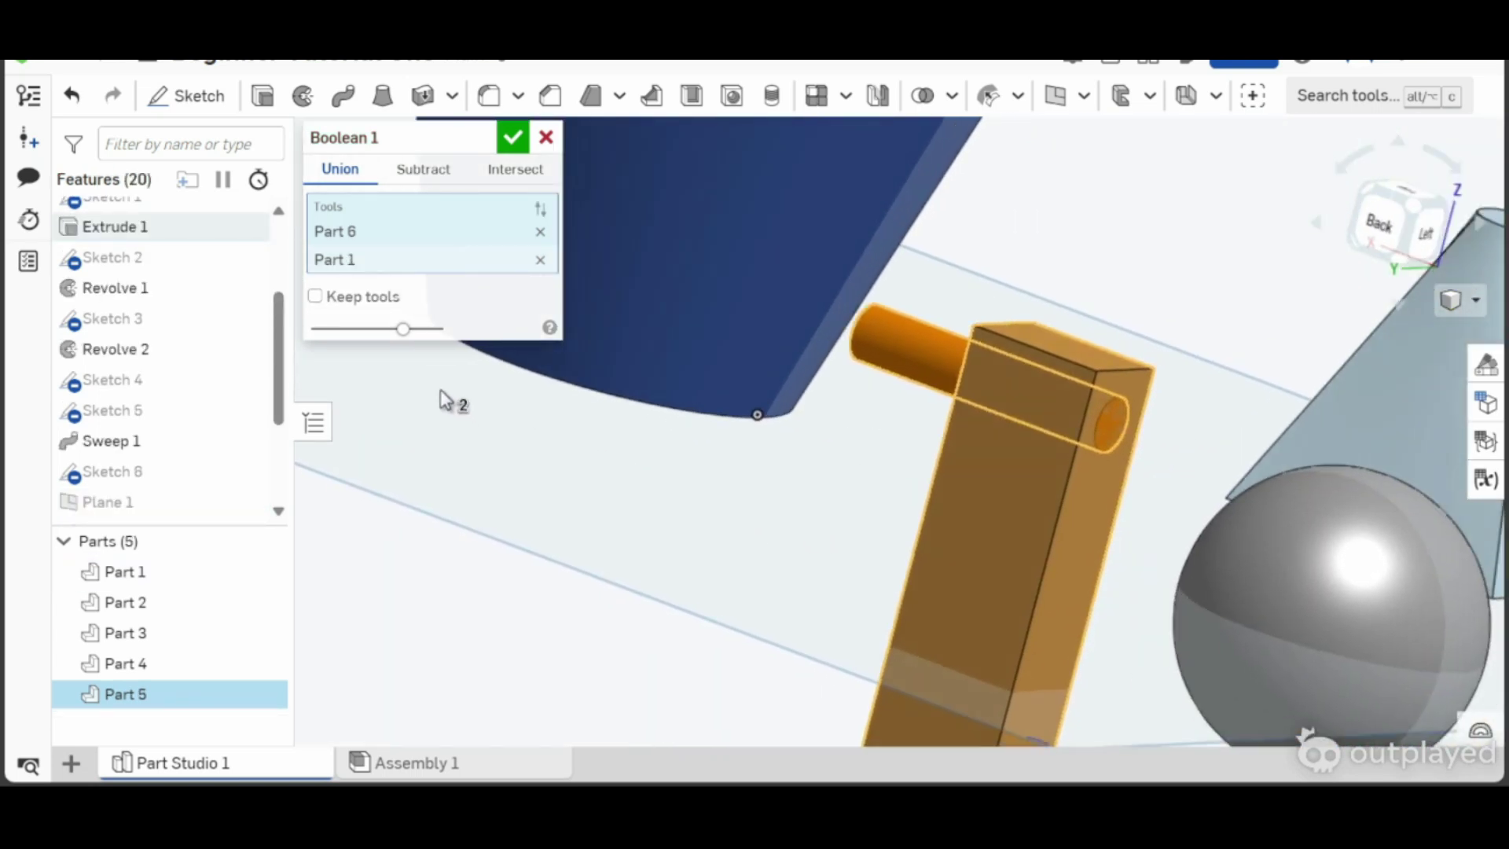
{"action": "right_click_drag", "start_coordinate": [442, 400], "coordinate": [434, 393]}
{"action": "left_click", "coordinate": [512, 136]}
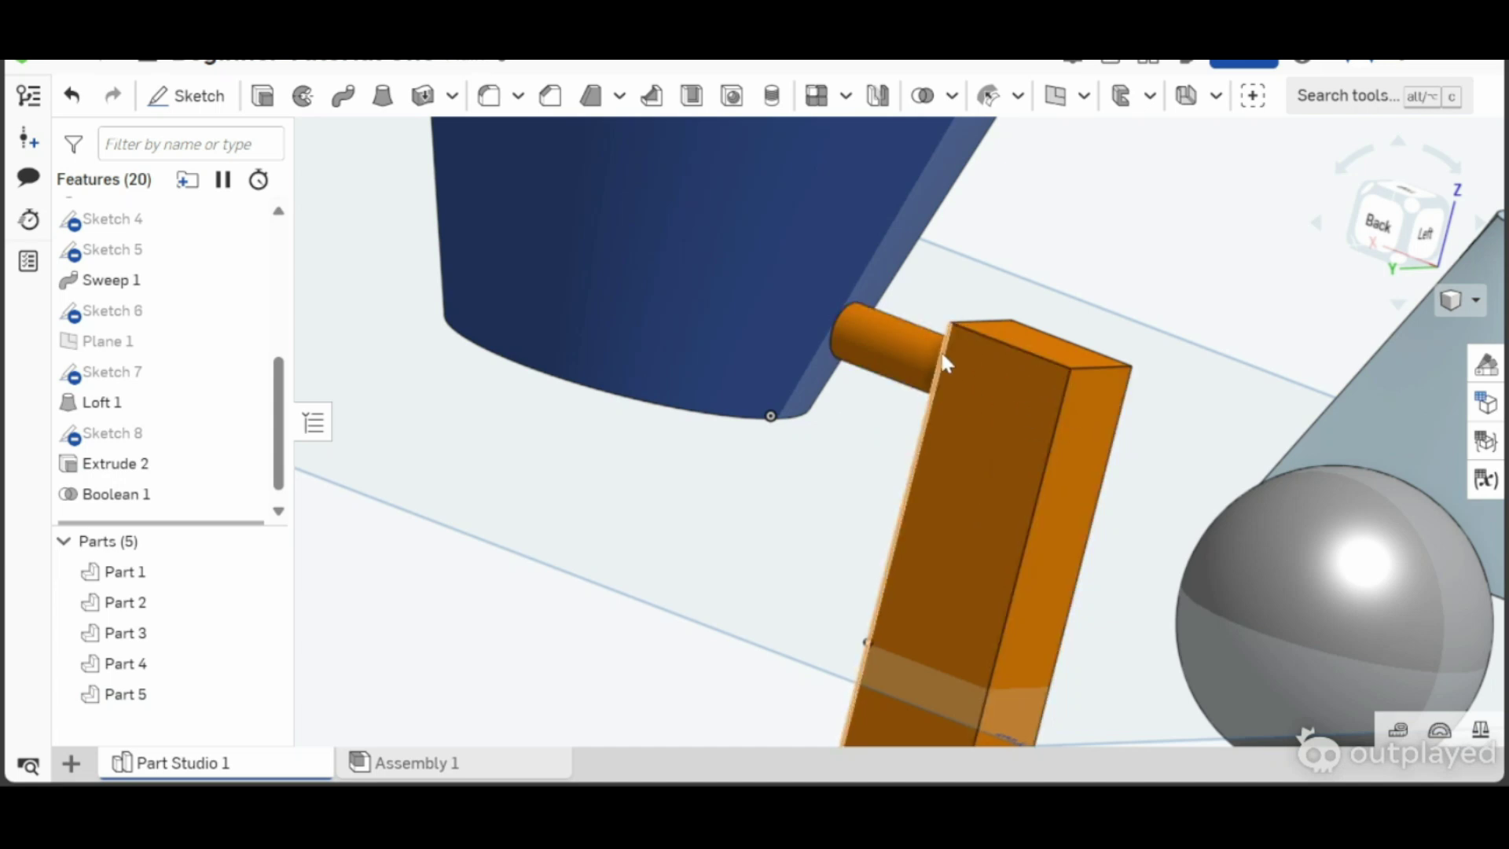
- Inspect the merged part, and undo the Boolean union of the rod and the bar
{"action": "right_click_drag", "start_coordinate": [916, 355], "coordinate": [921, 383]}
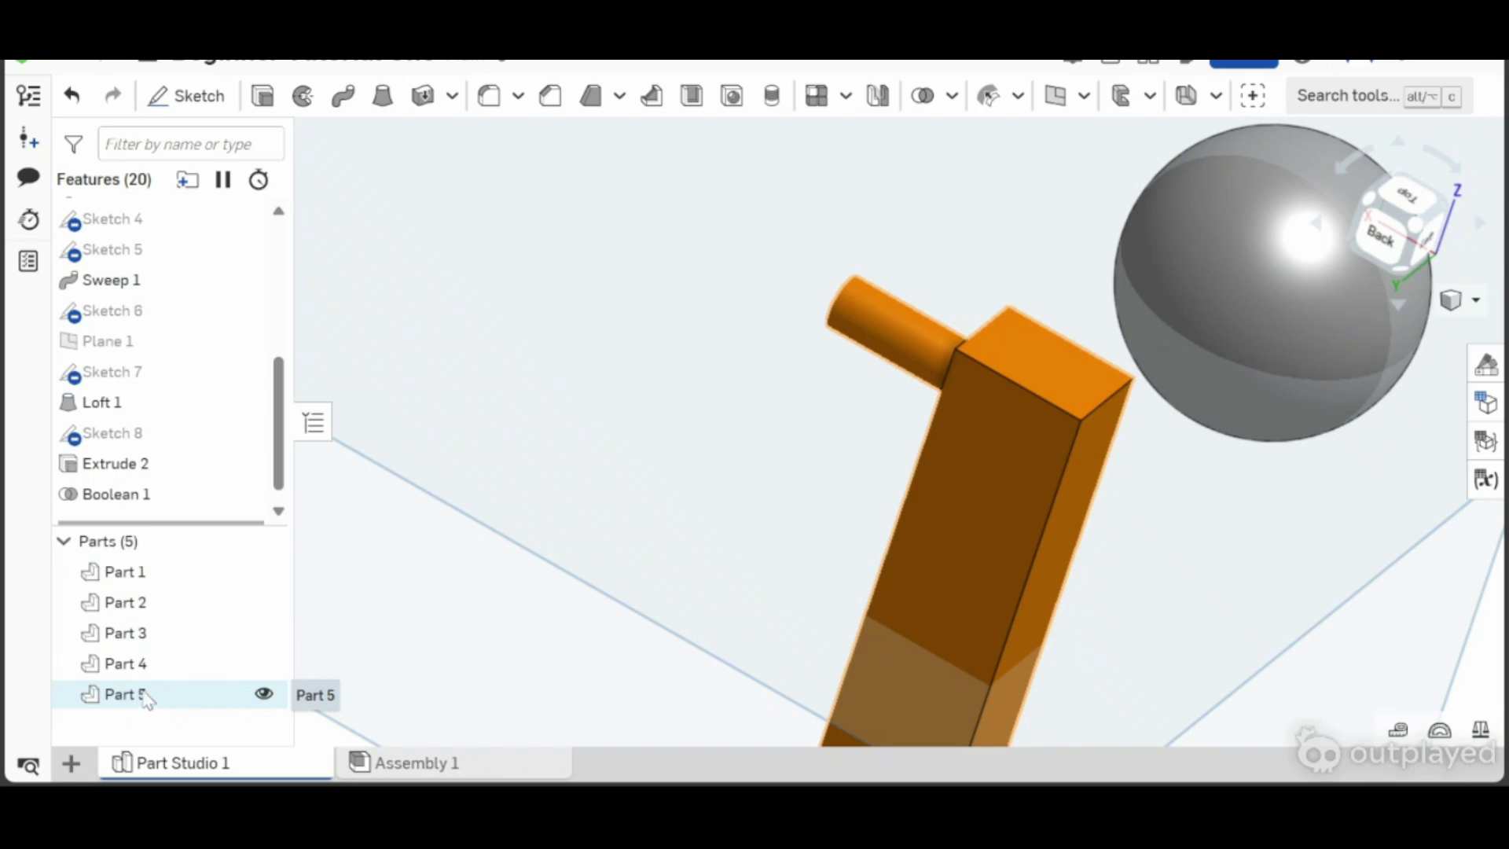
{"action": "right_click_drag", "start_coordinate": [411, 673], "coordinate": [387, 640]}
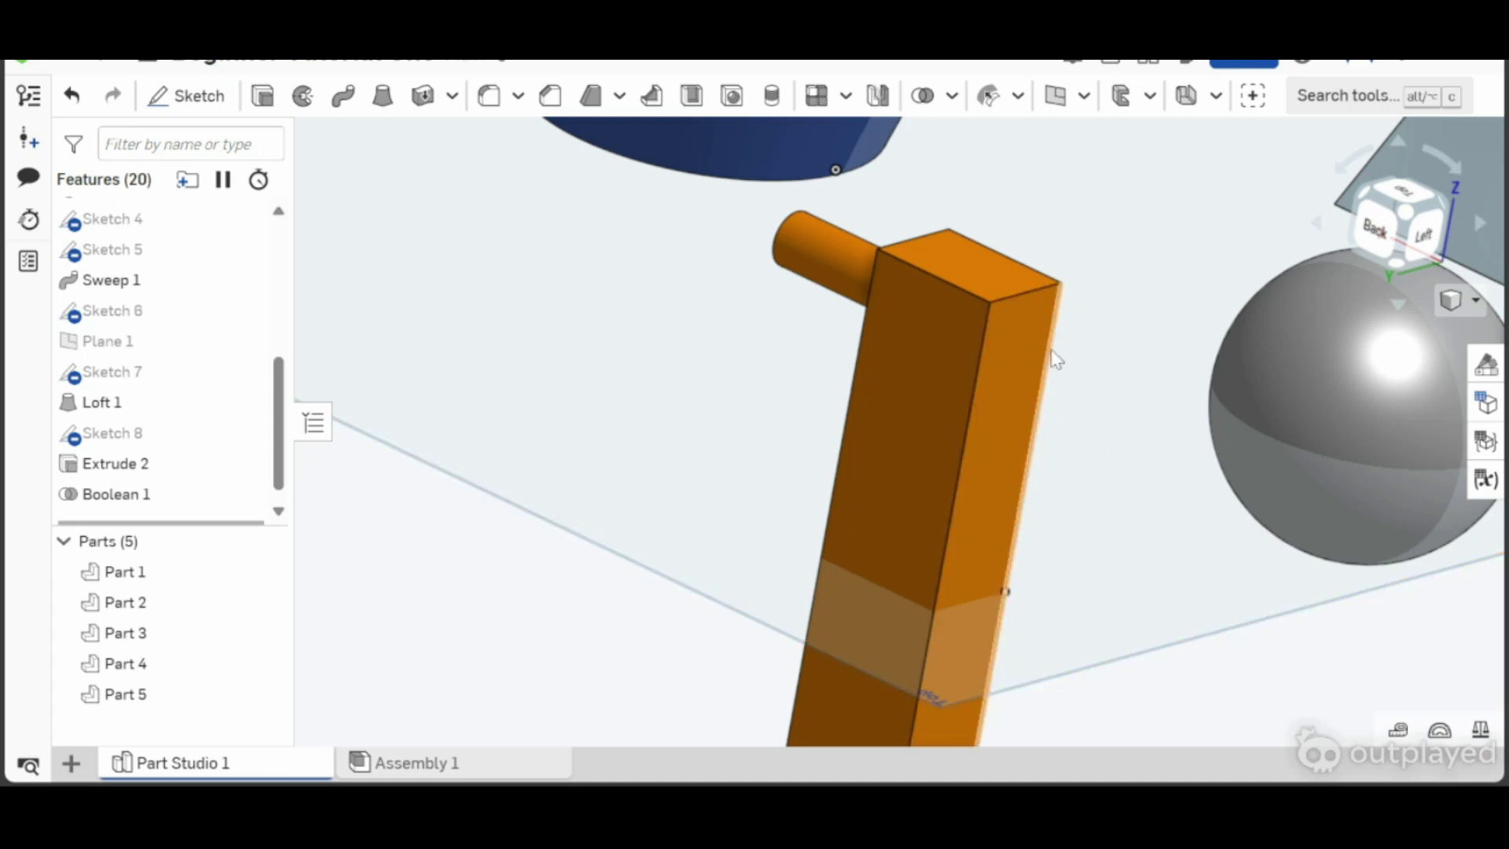
{"action": "key", "text": "ctrl+z"}
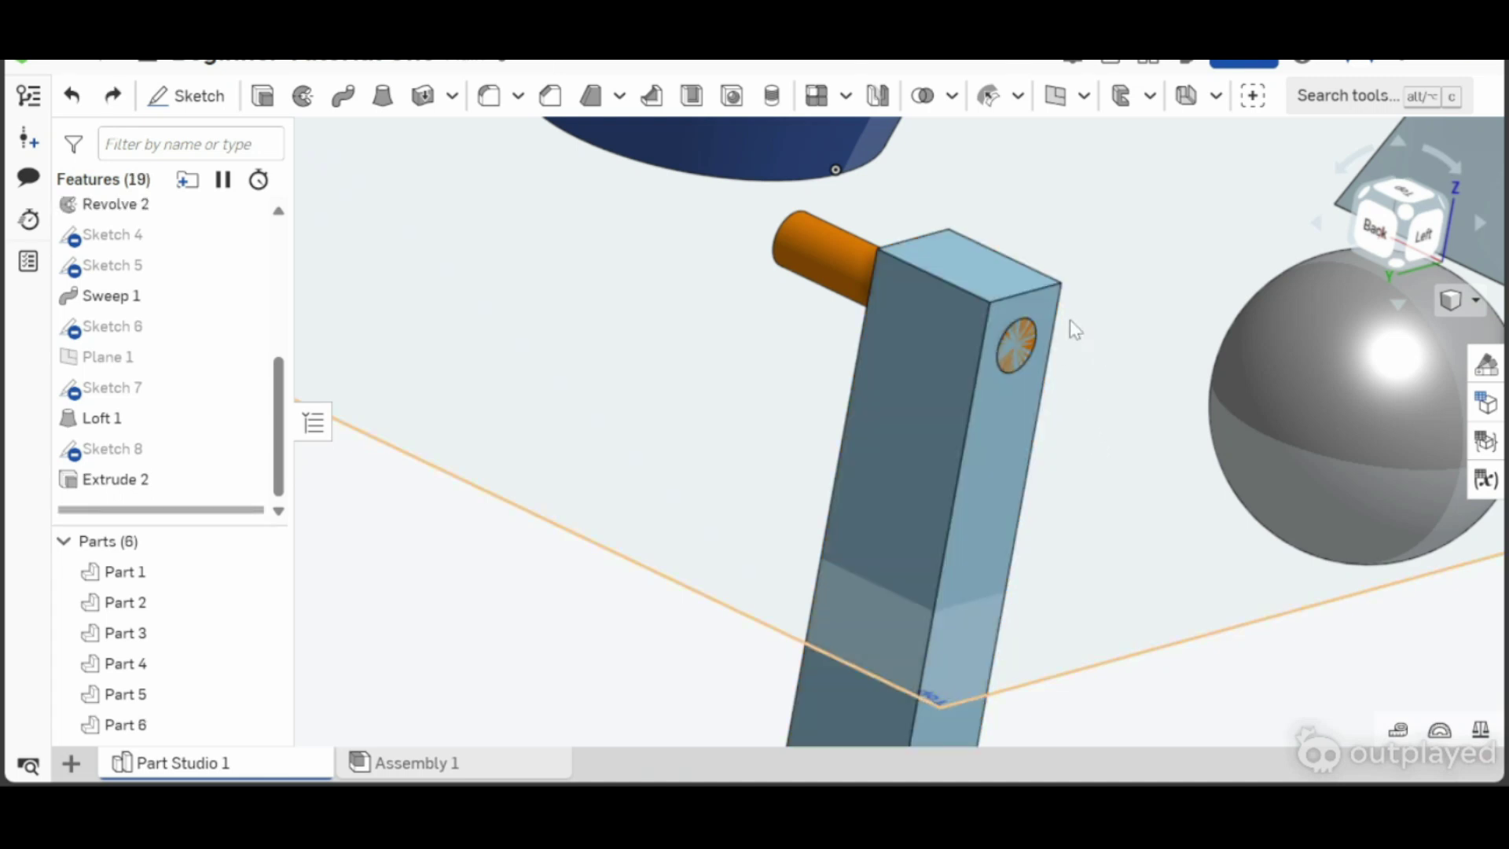
- Subtract the rod from the bar with a Boolean Subtract, accept it, and undo the subtraction
{"action": "left_click", "coordinate": [920, 113]}
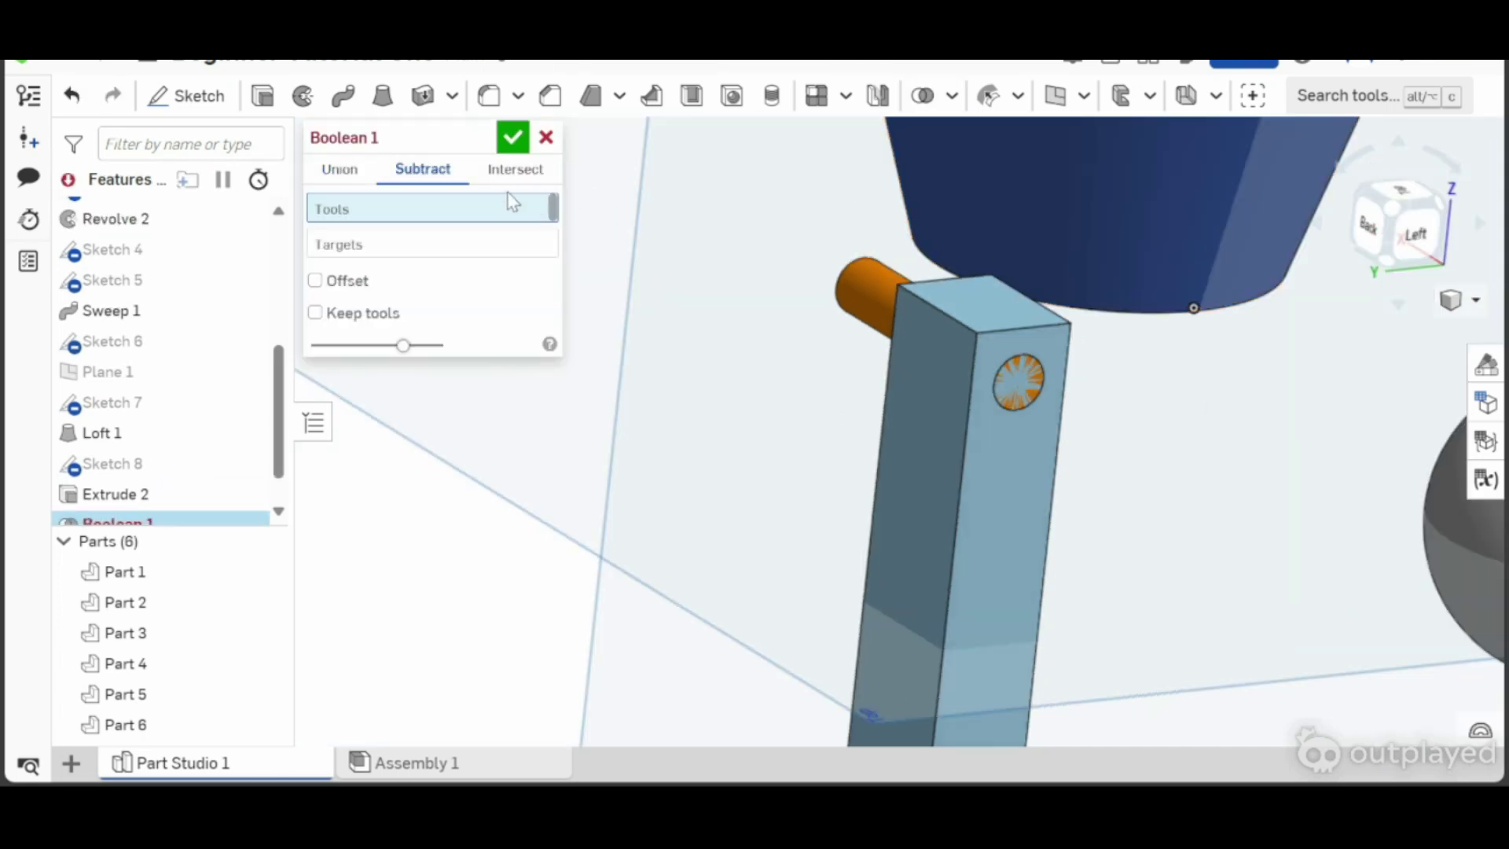
{"action": "left_click", "coordinate": [848, 309]}
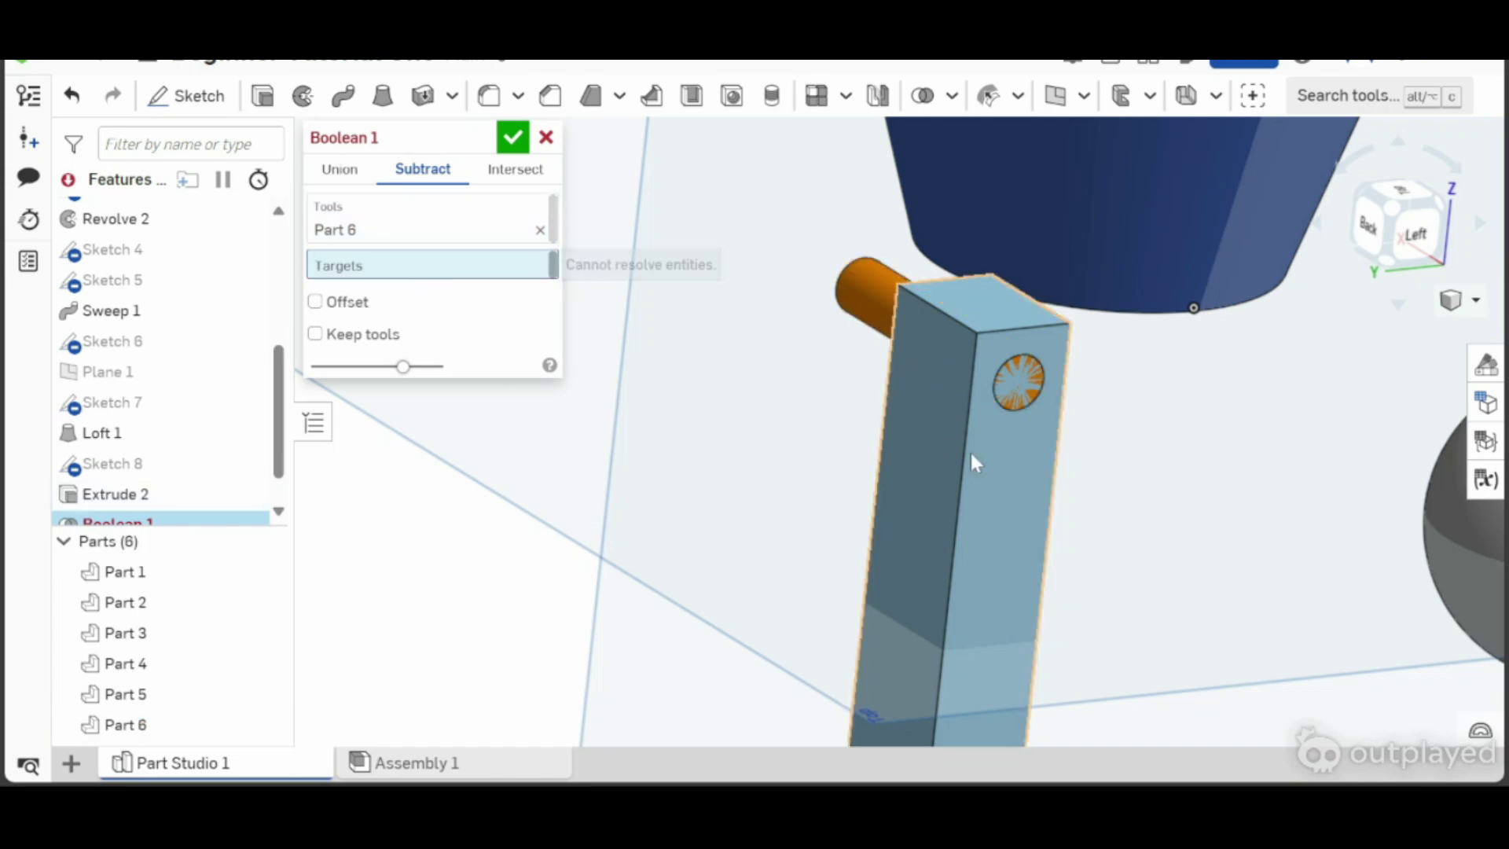
{"action": "left_click", "coordinate": [1009, 484]}
{"action": "key", "text": "shift+3"}
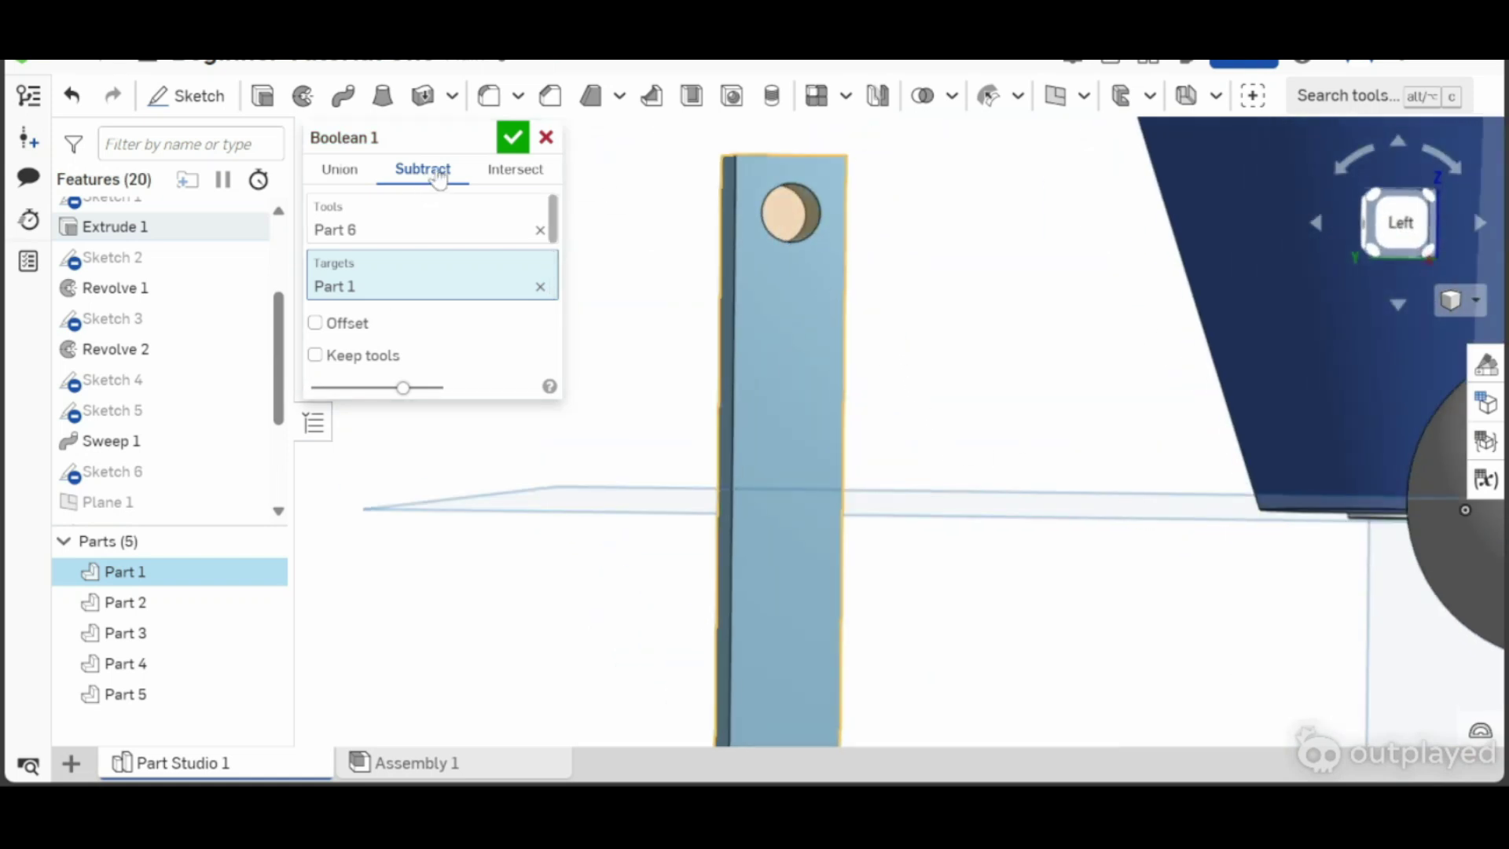
{"action": "left_click", "coordinate": [513, 138]}
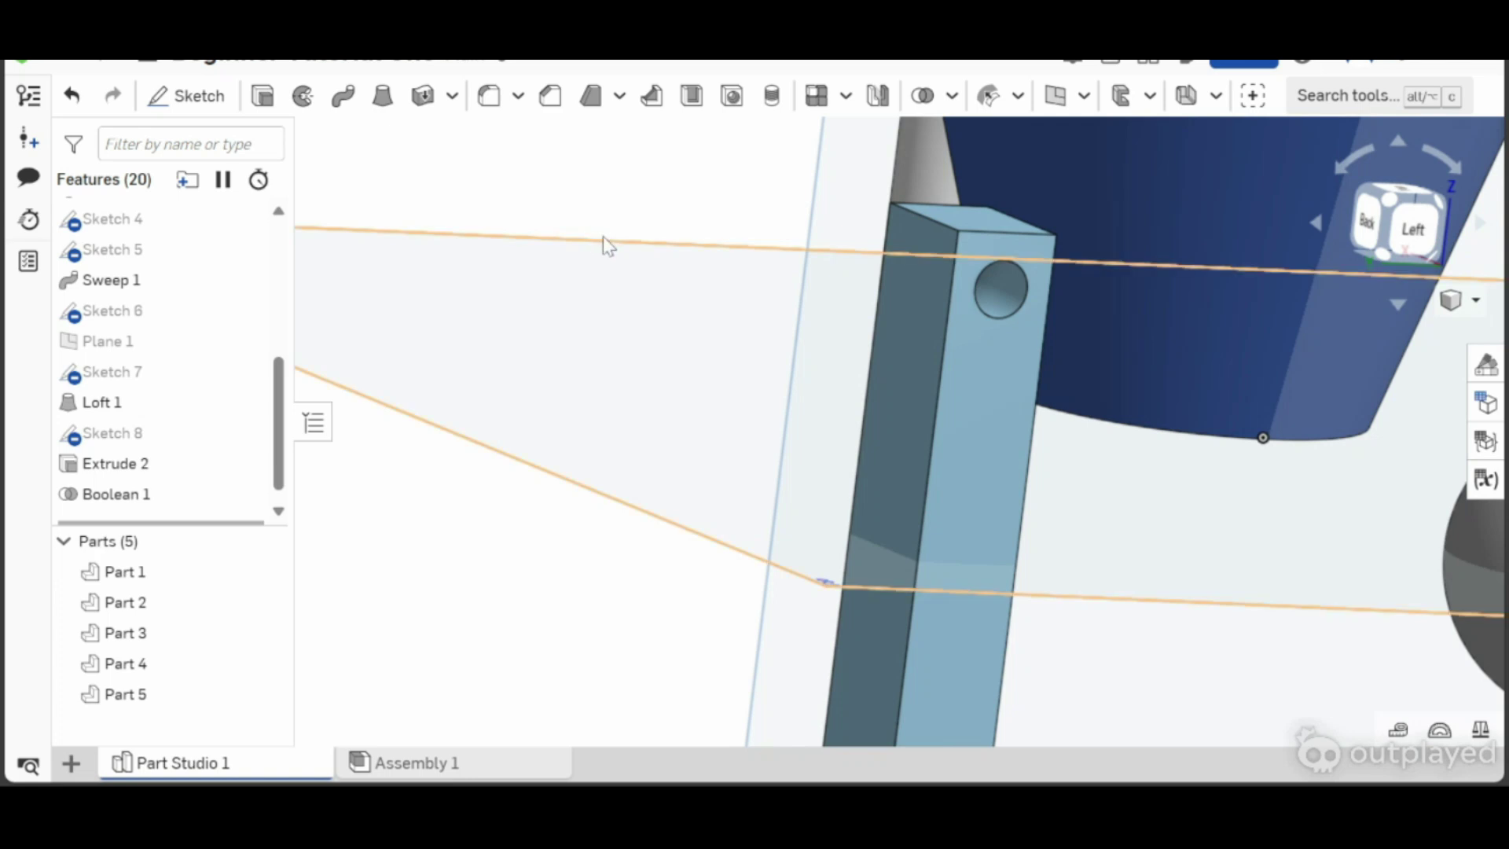
{"action": "key", "text": "ctrl+z"}
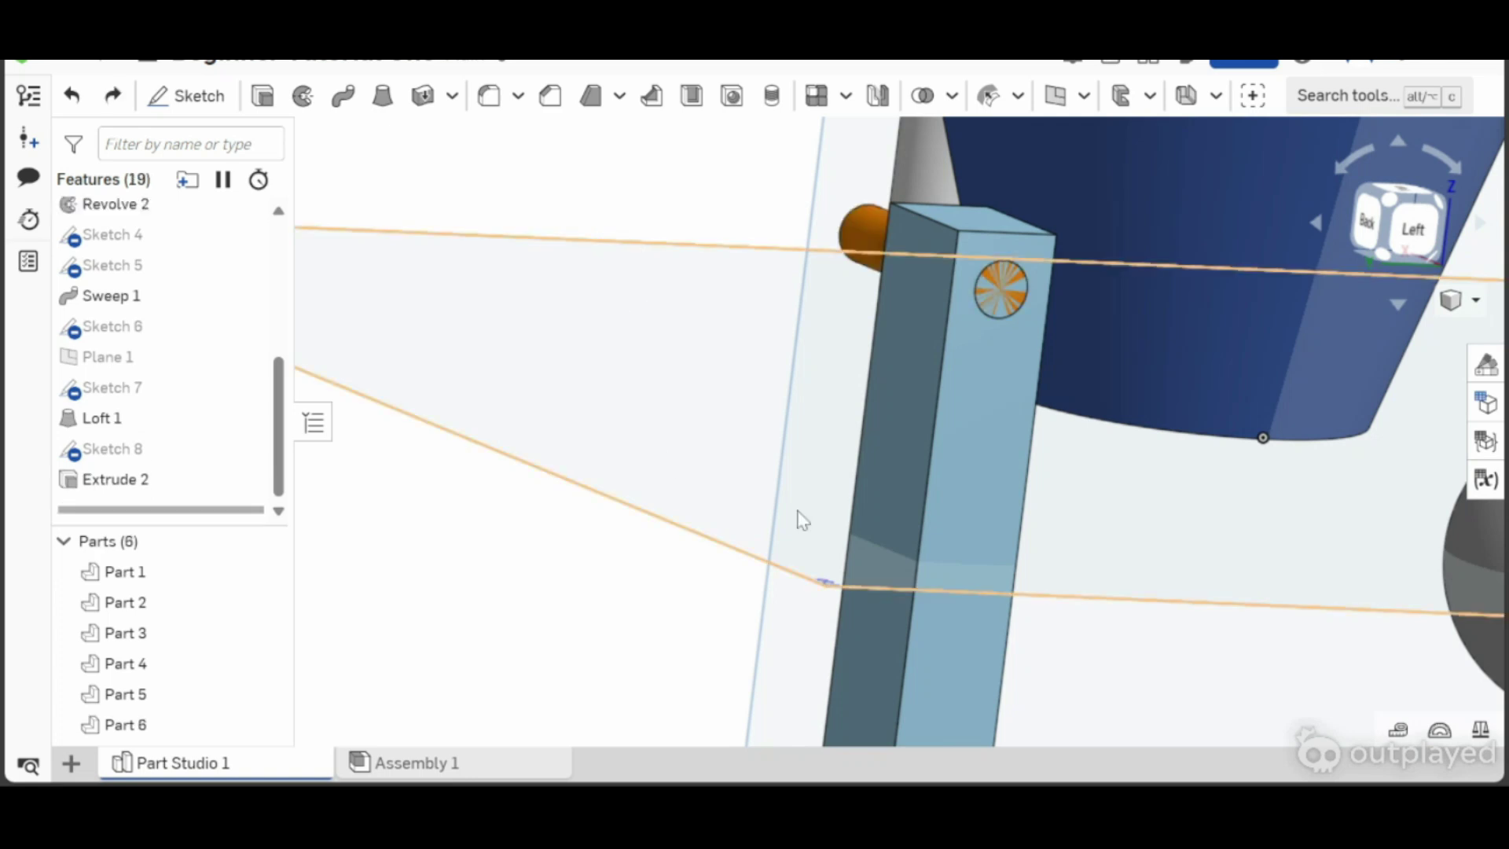
- Create a Boolean Intersect of the rod and the bar to keep only their overlapping volume, and accept it
{"action": "right_click_drag", "start_coordinate": [665, 228], "coordinate": [658, 290]}
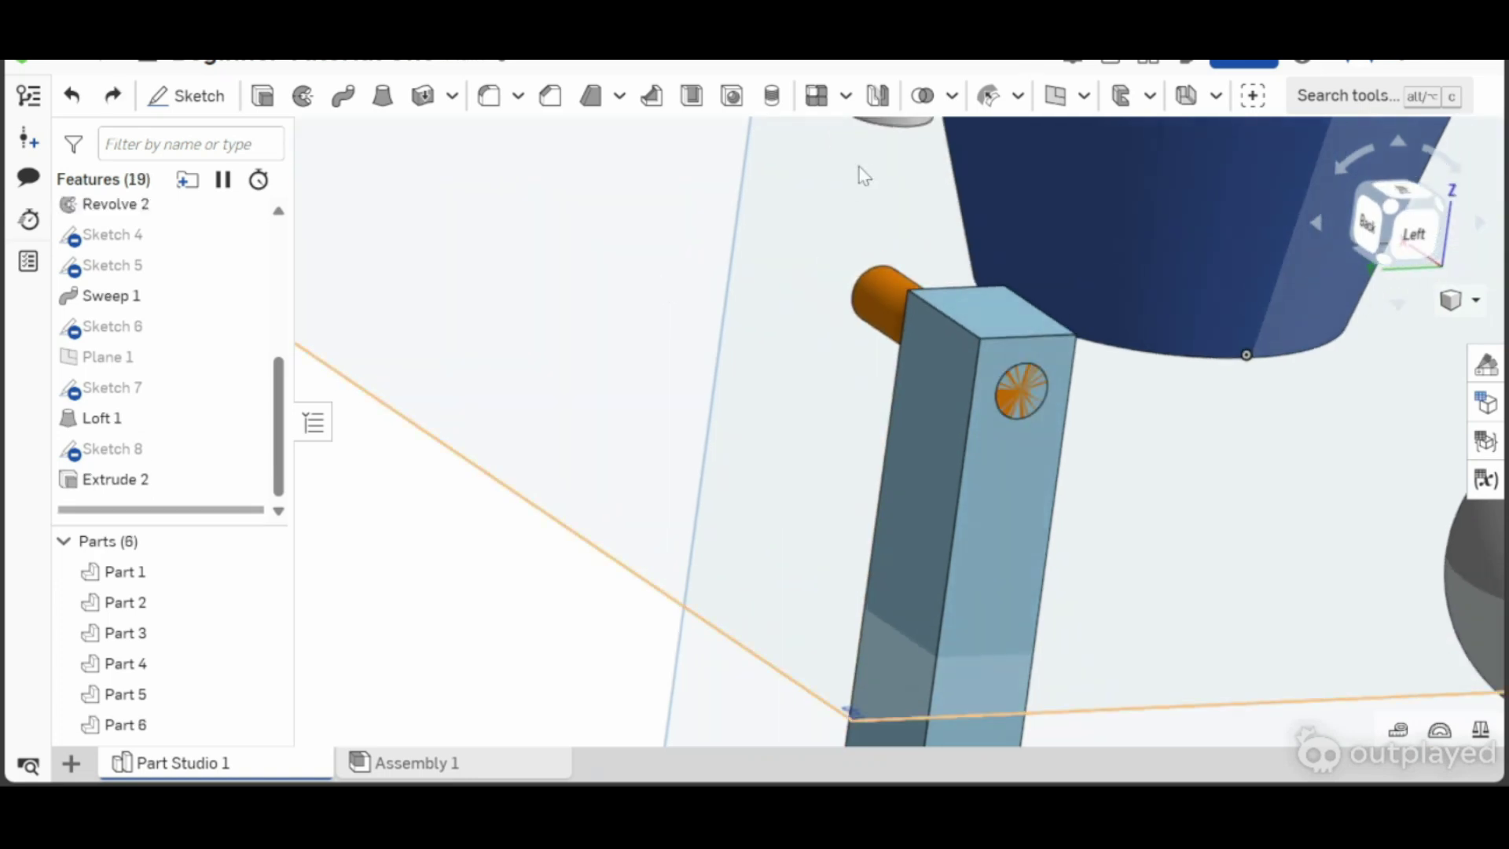
{"action": "left_click", "coordinate": [922, 95]}
{"action": "left_click", "coordinate": [545, 183]}
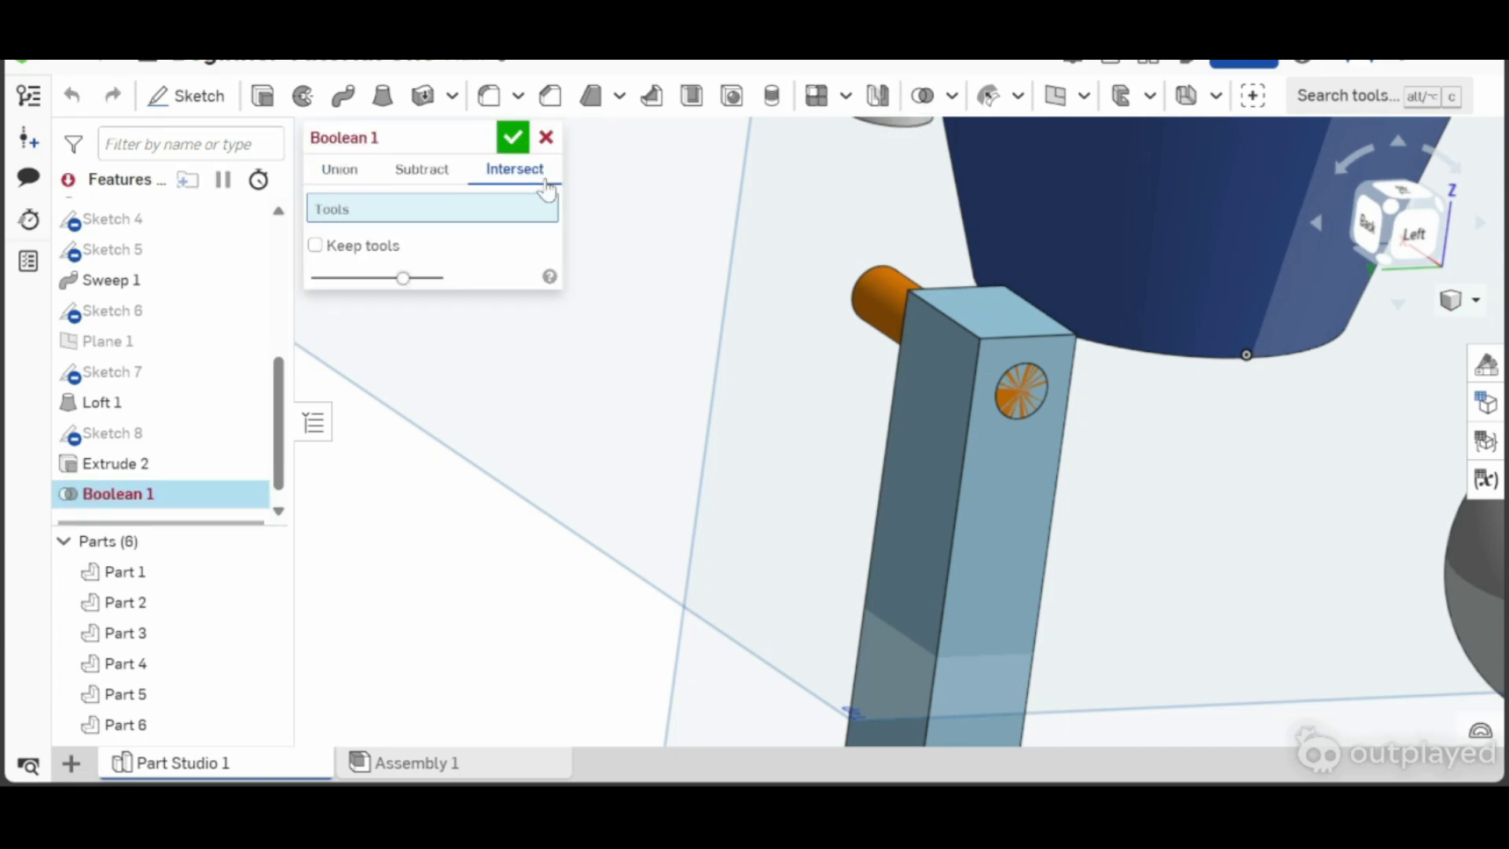
{"action": "left_click", "coordinate": [894, 313]}
{"action": "left_click", "coordinate": [927, 377]}
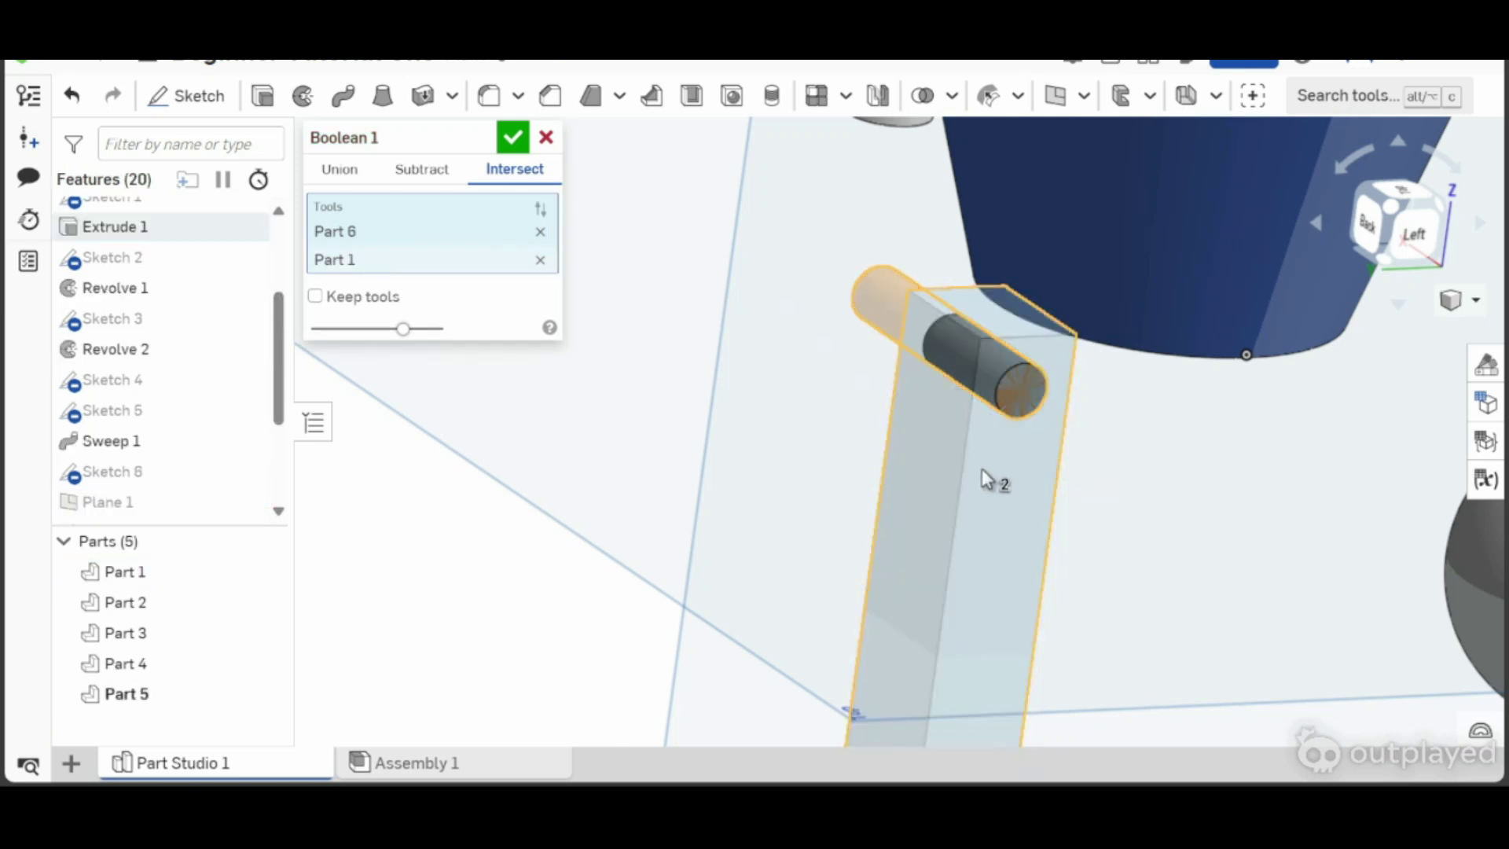
{"action": "right_click_drag", "start_coordinate": [982, 468], "coordinate": [945, 451]}
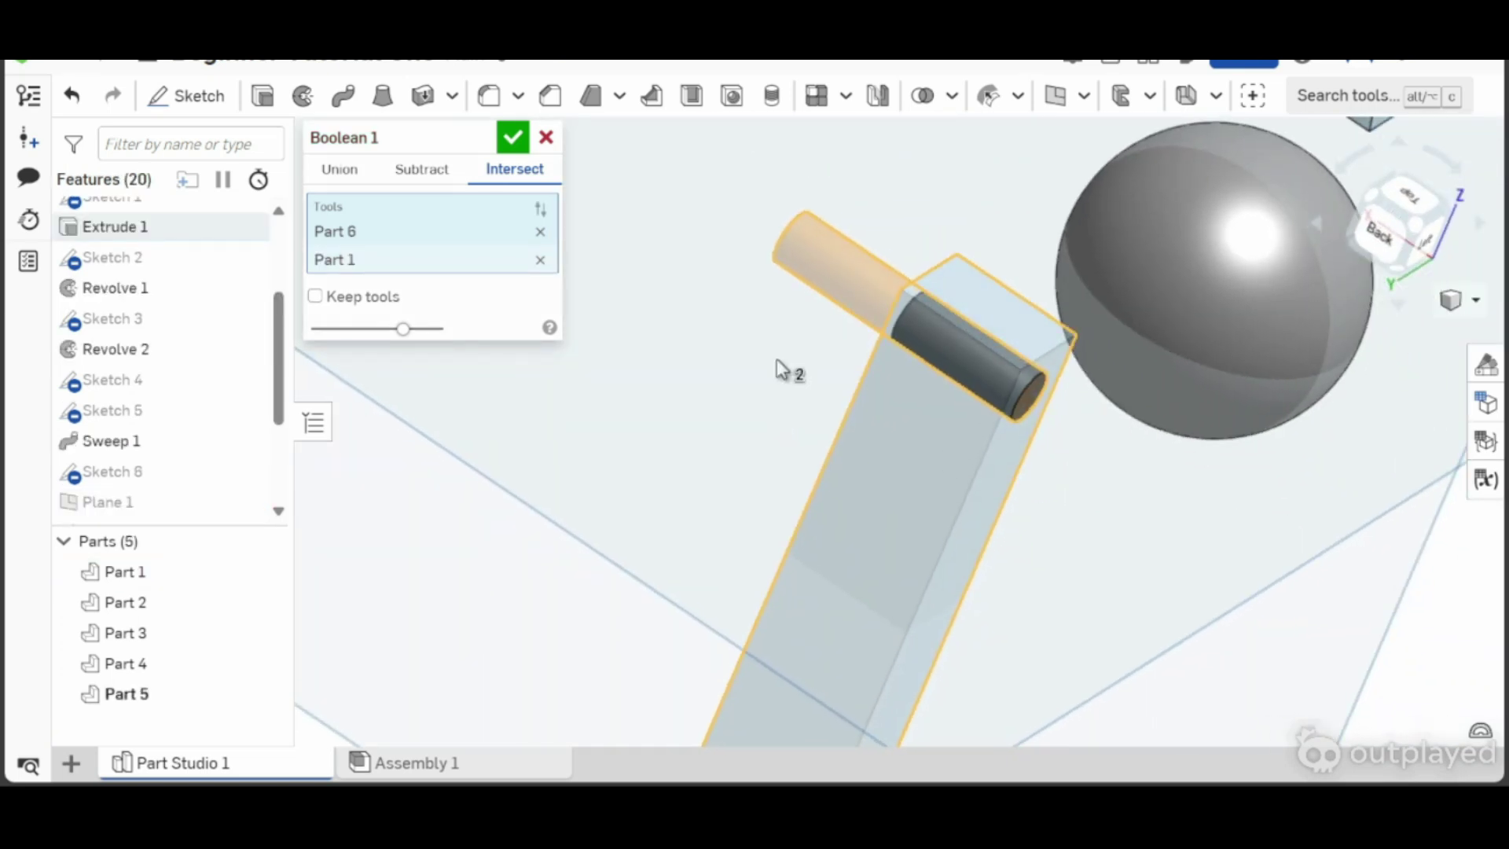
{"action": "left_click", "coordinate": [512, 138]}
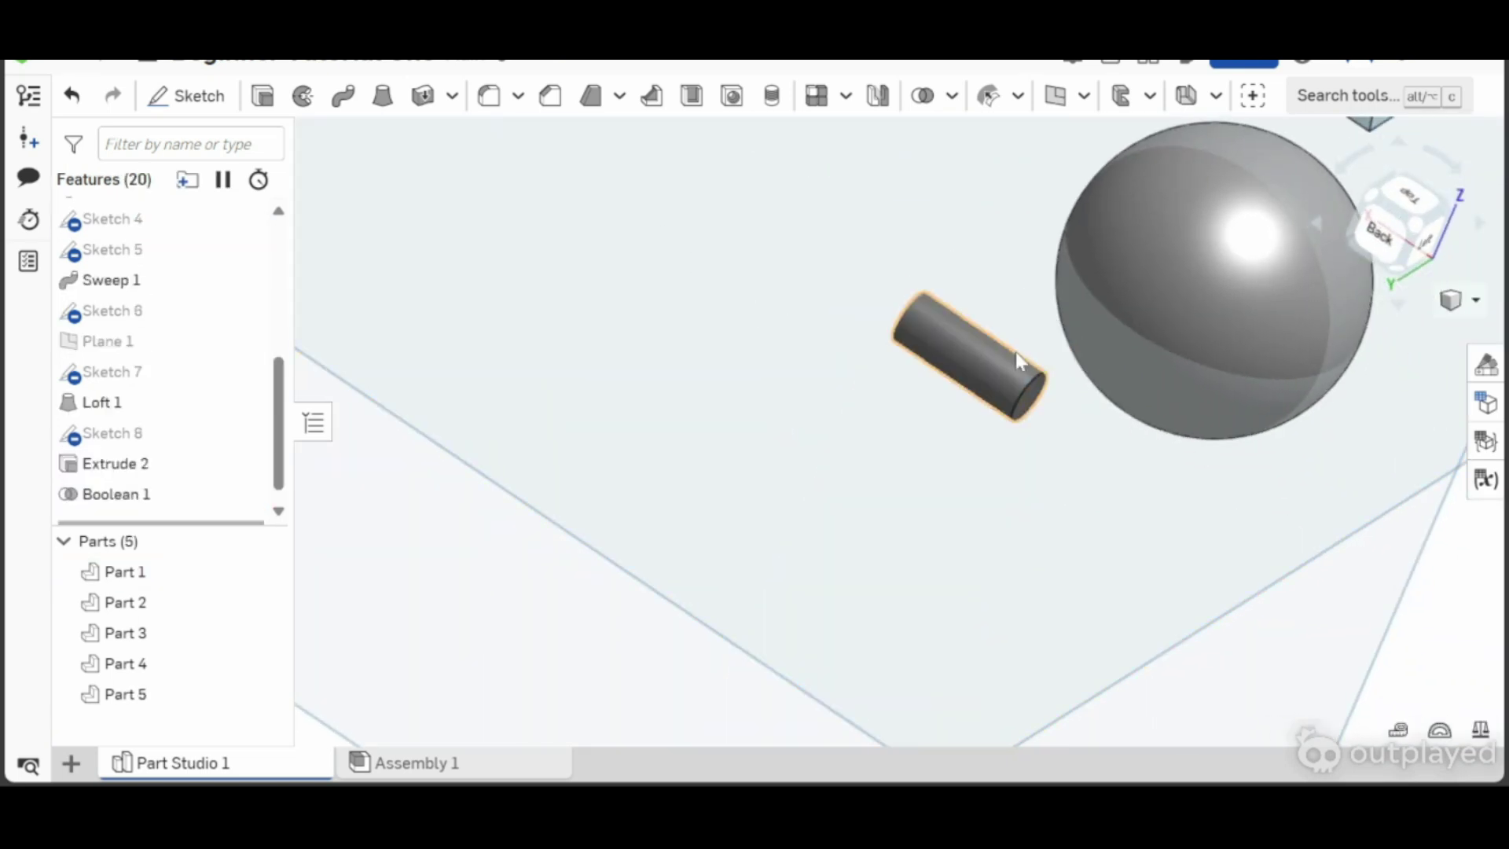
- Examine the cylinder left by the intersection up close and alongside the neighbouring parts
{"action": "scroll", "coordinate": [1001, 346], "scroll_direction": "up", "scroll_amount": 3}
{"action": "right_click_drag", "start_coordinate": [1108, 475], "coordinate": [1099, 463]}
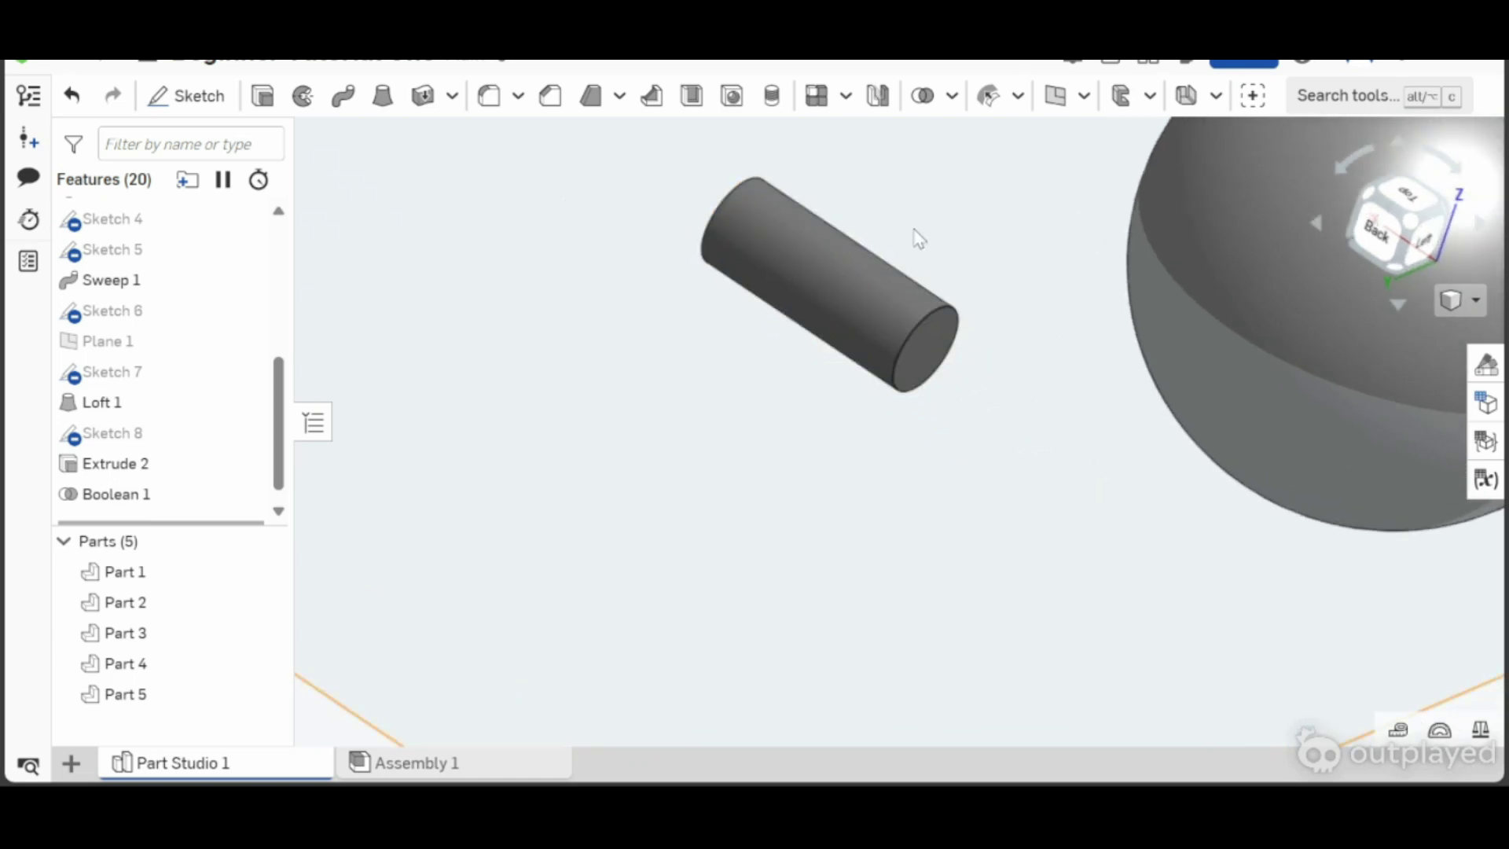
{"action": "scroll", "coordinate": [791, 394], "scroll_direction": "down", "scroll_amount": 5}
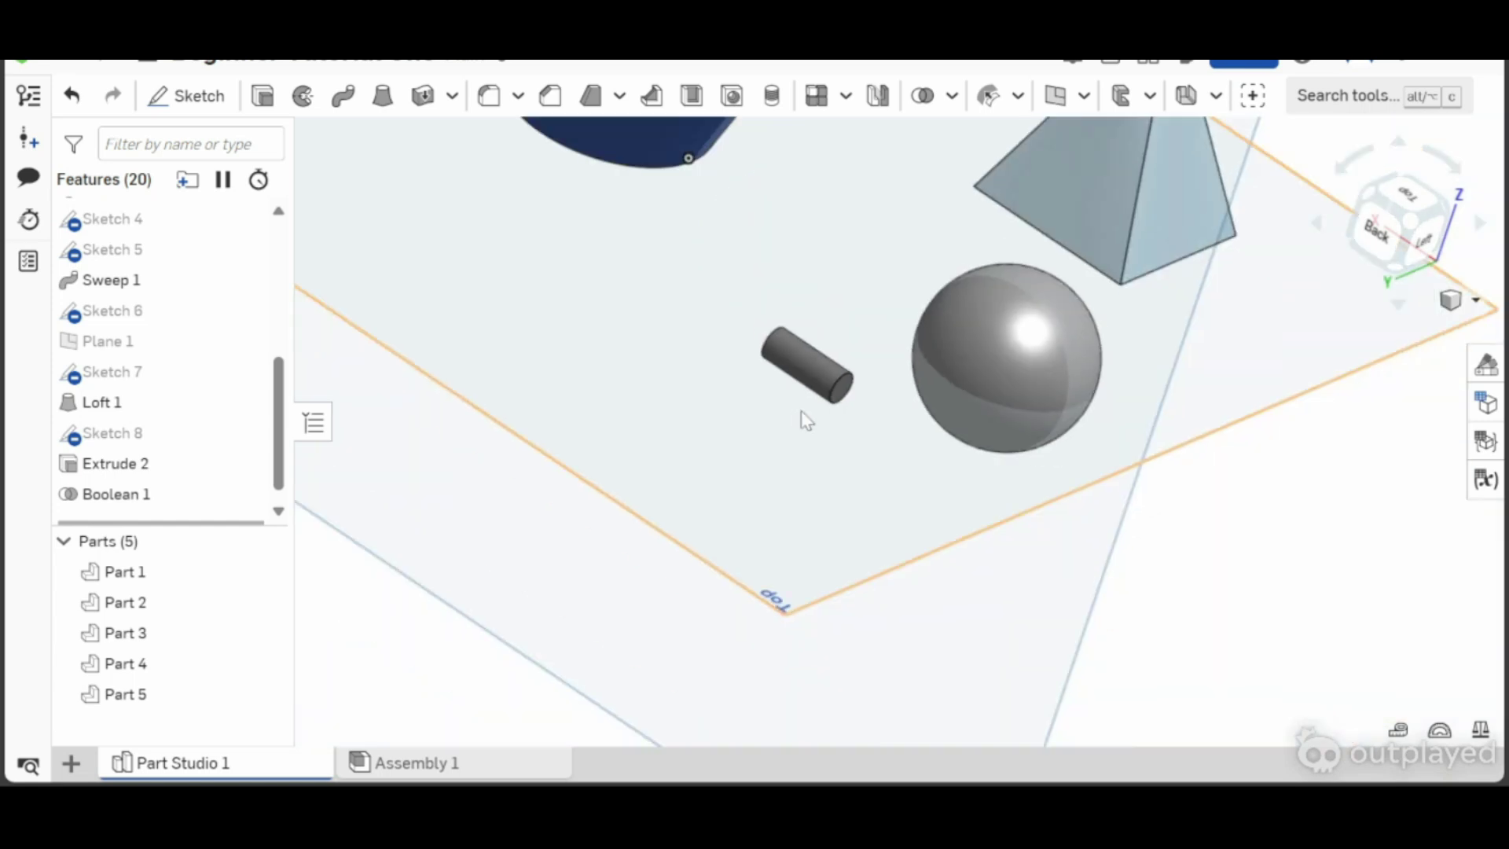
{"action": "scroll", "coordinate": [748, 317], "scroll_direction": "up", "scroll_amount": 6}
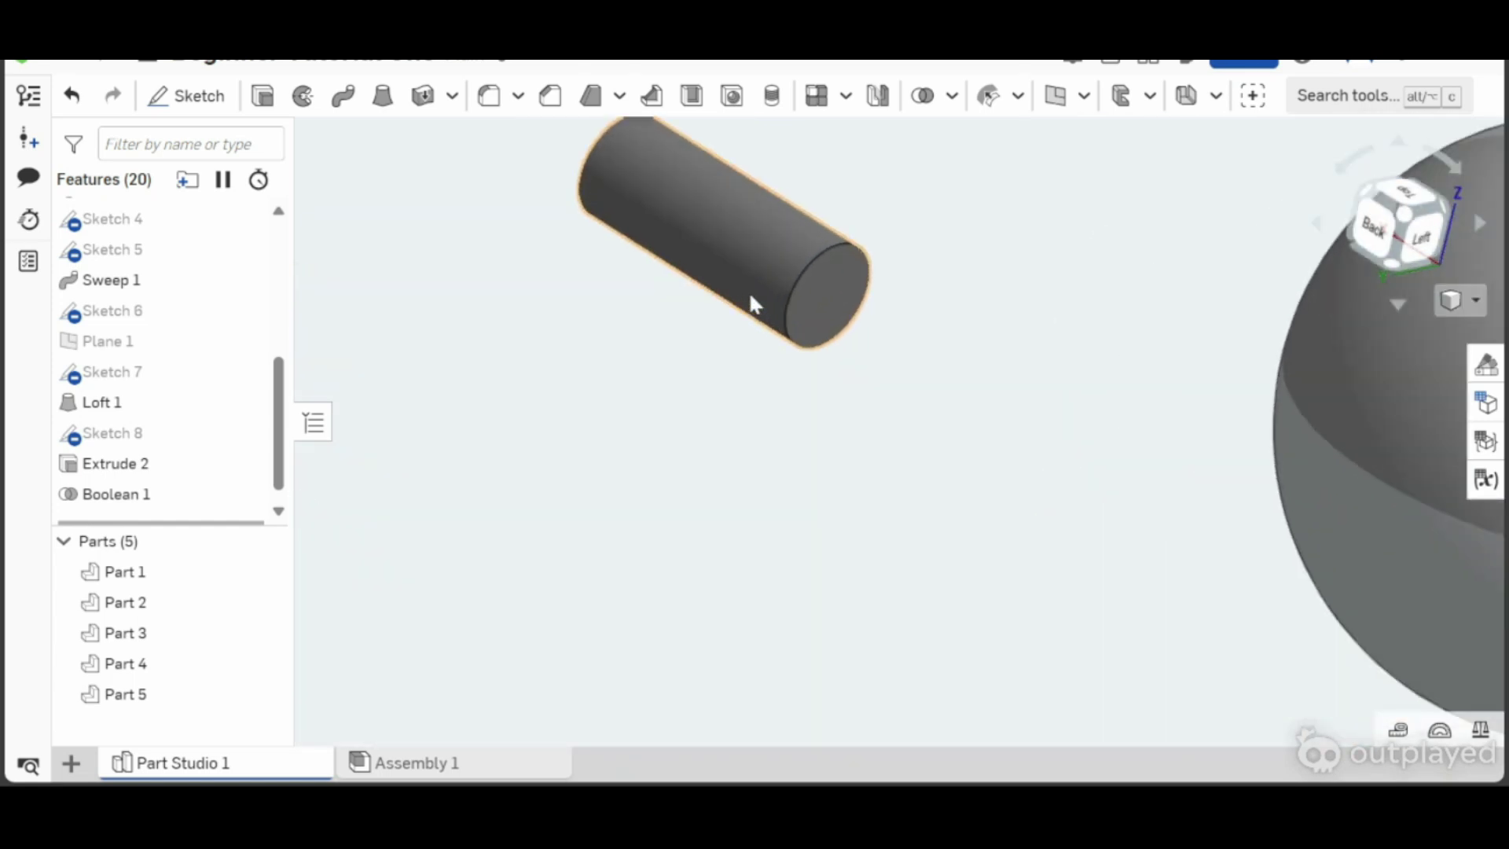
{"action": "scroll", "coordinate": [750, 305], "scroll_direction": "down", "scroll_amount": 2}
{"action": "key", "text": "shift+7"}
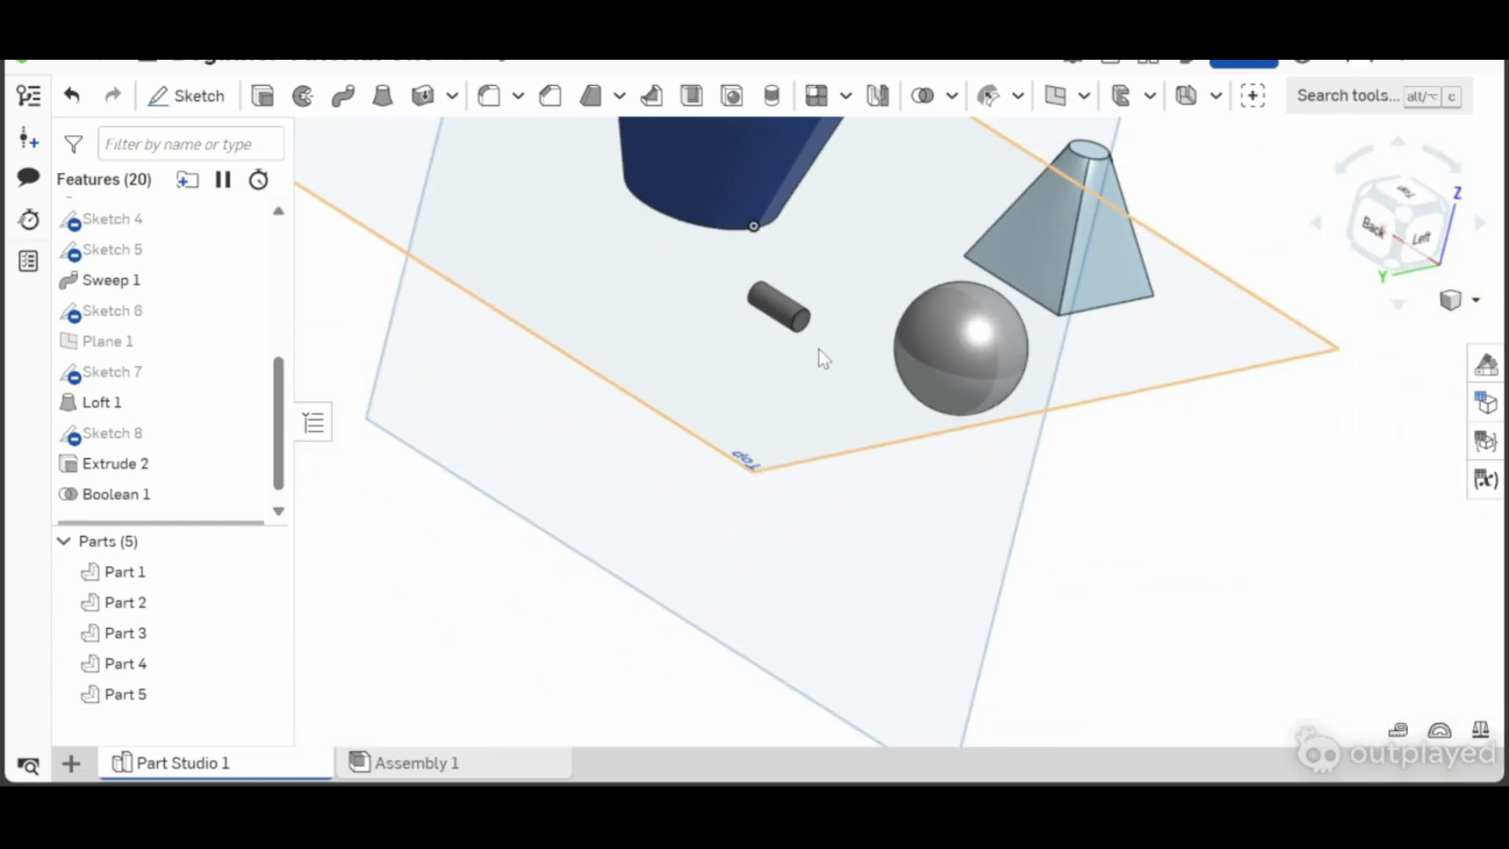